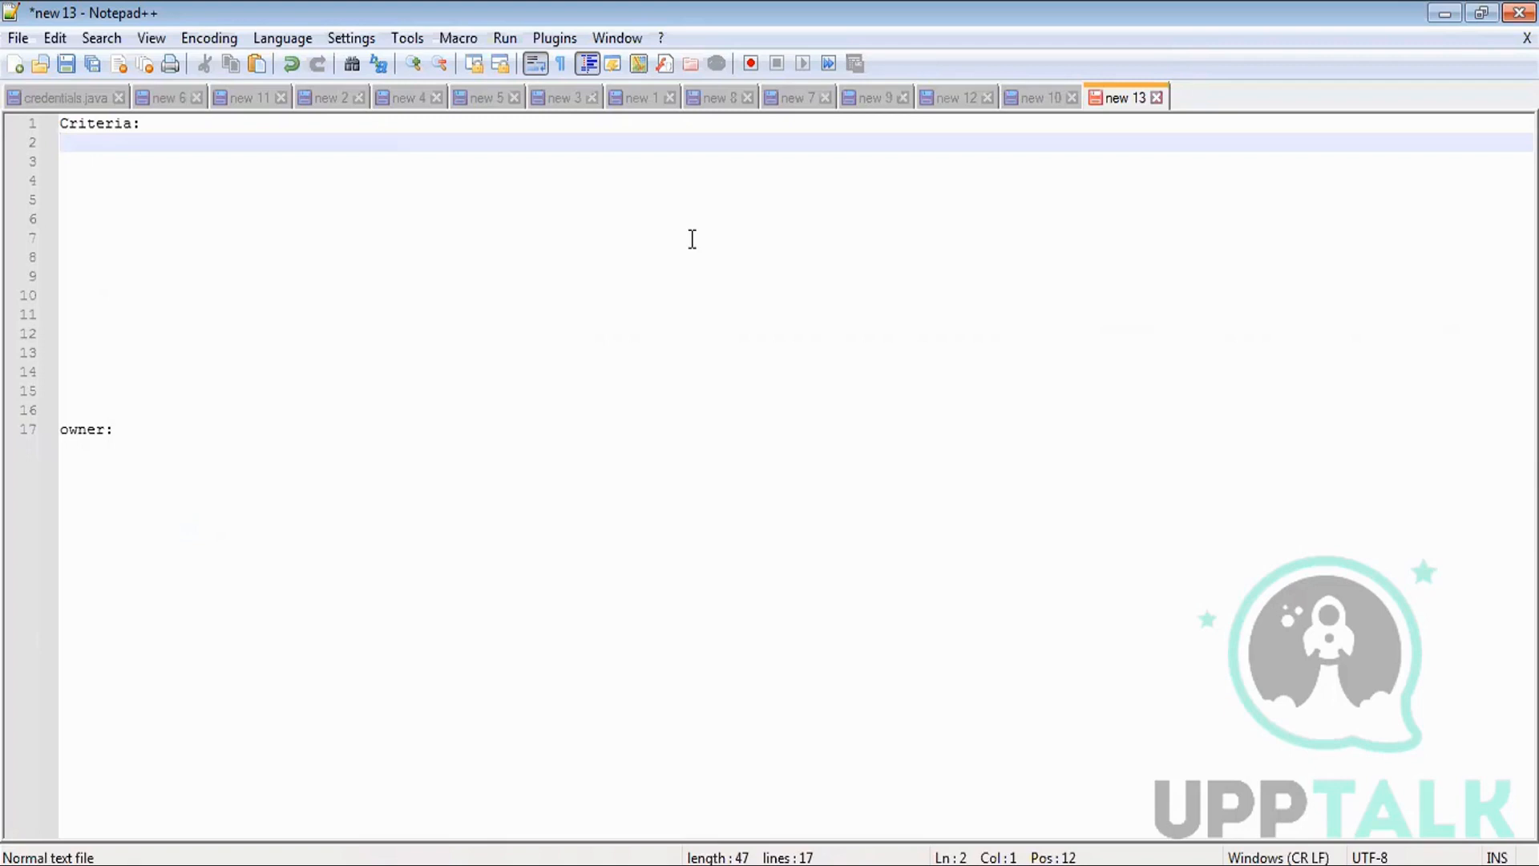
Under Criteria:, add a patient status=active sharing example line routed to a user.
key(Return)
text(pat)
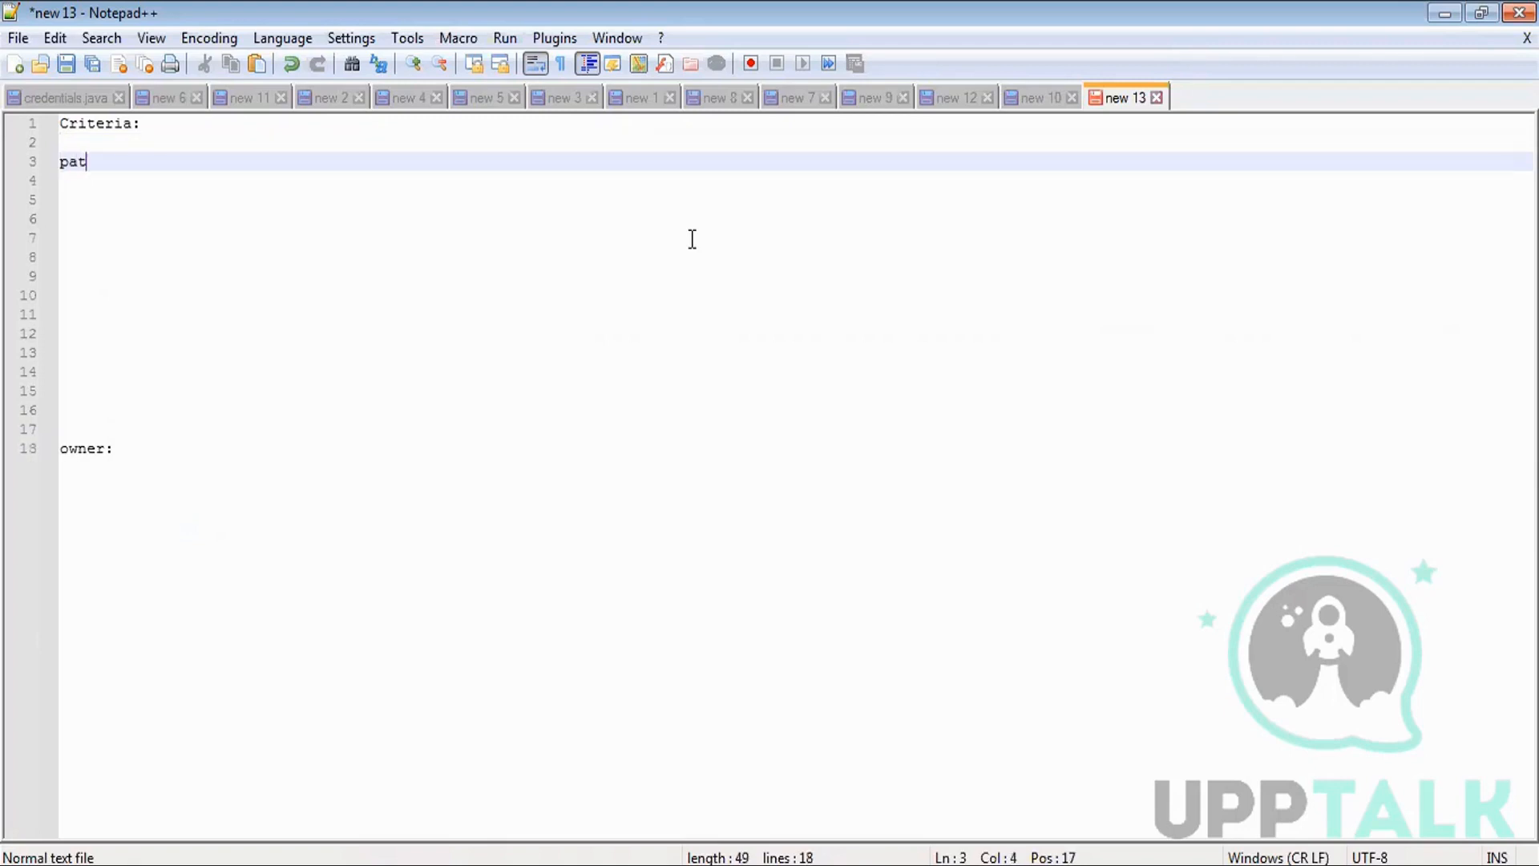
text(ient-> status=act)
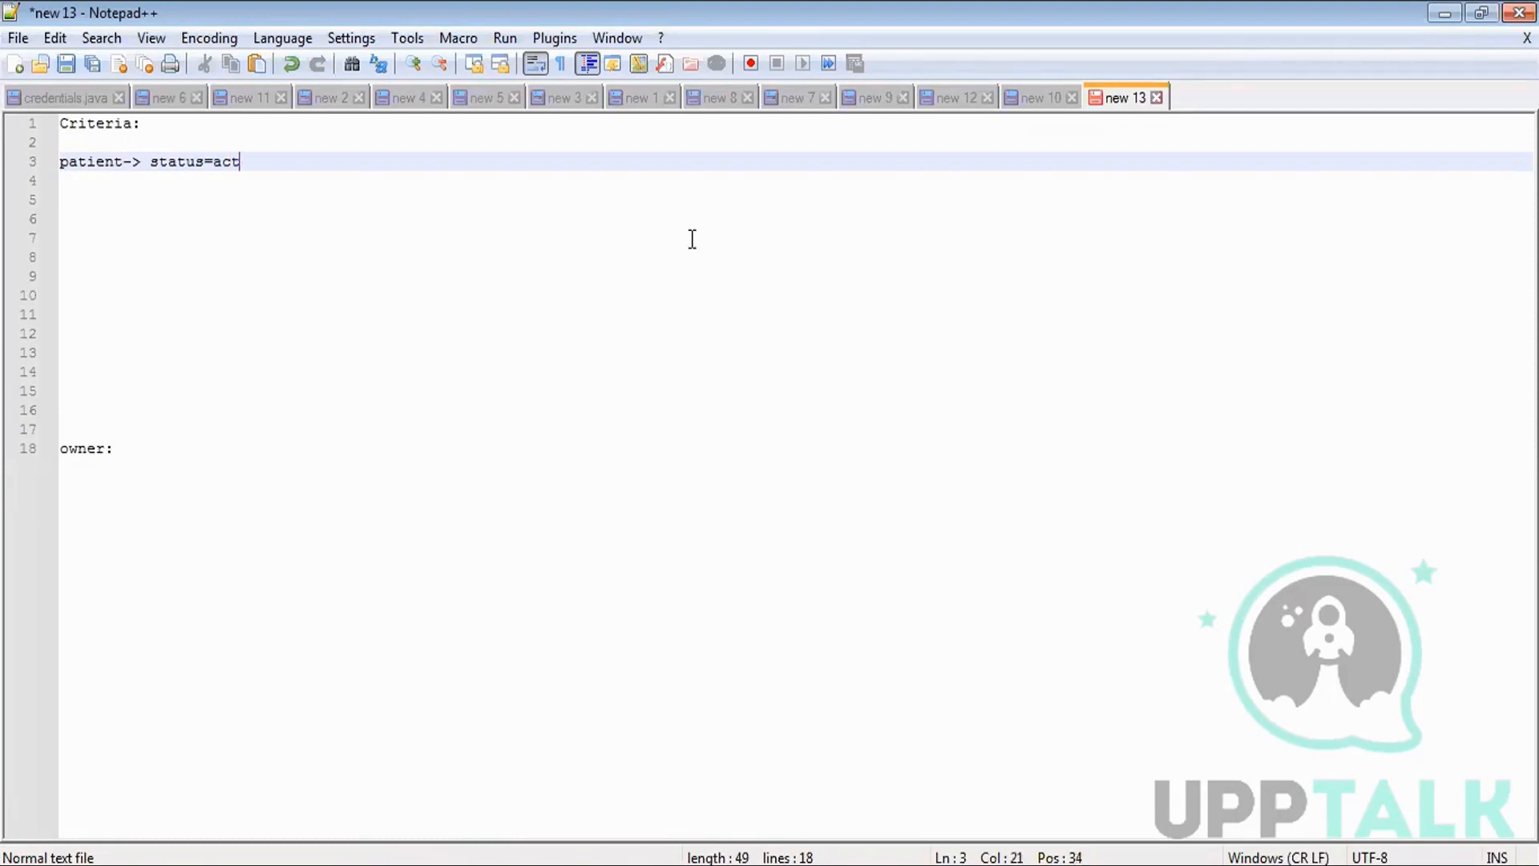
text(ive-> )
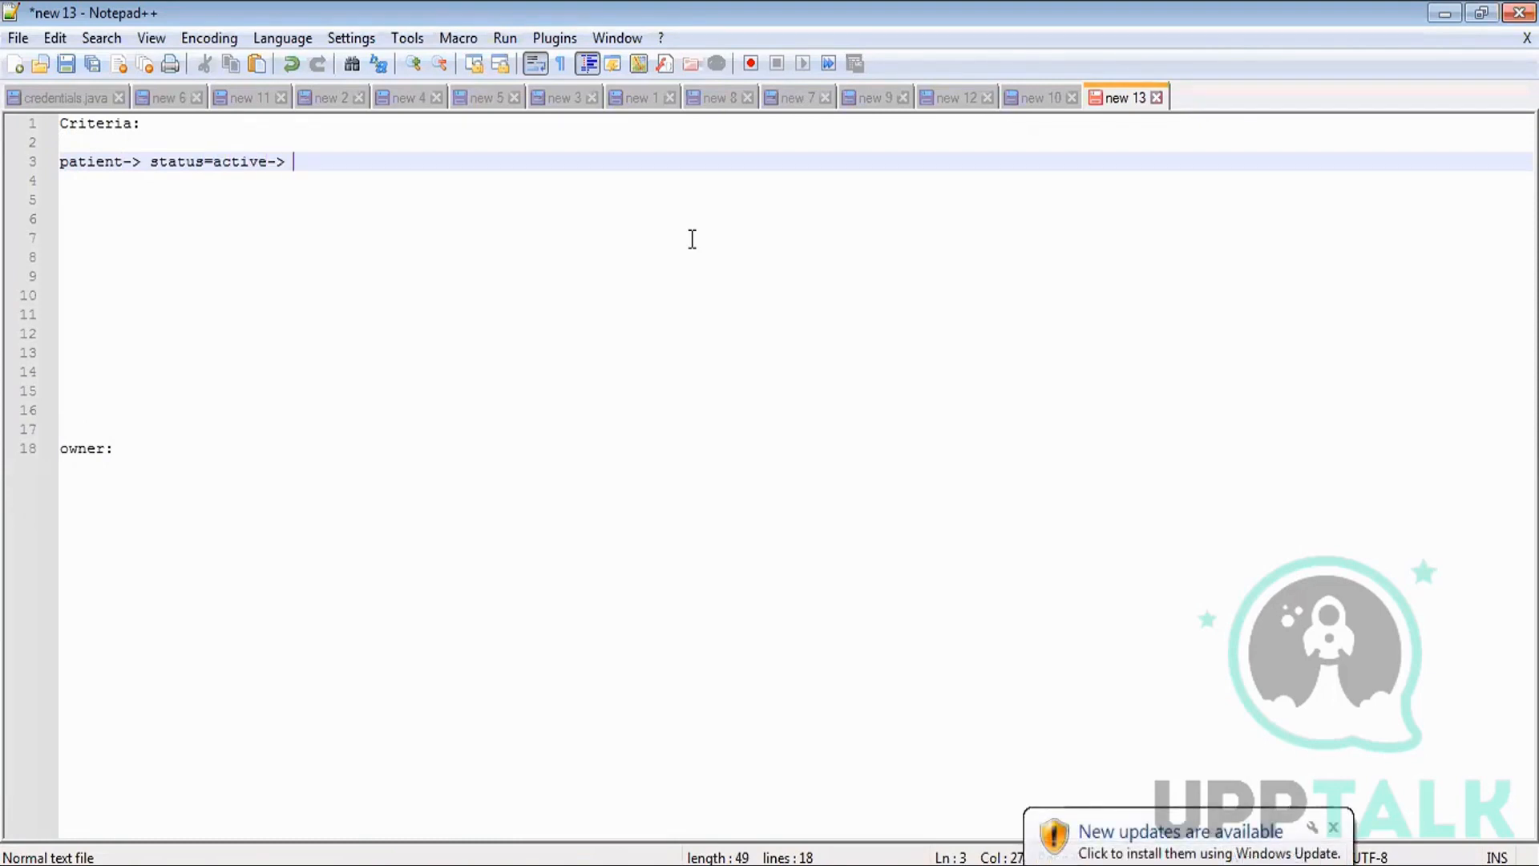
text(sumit)
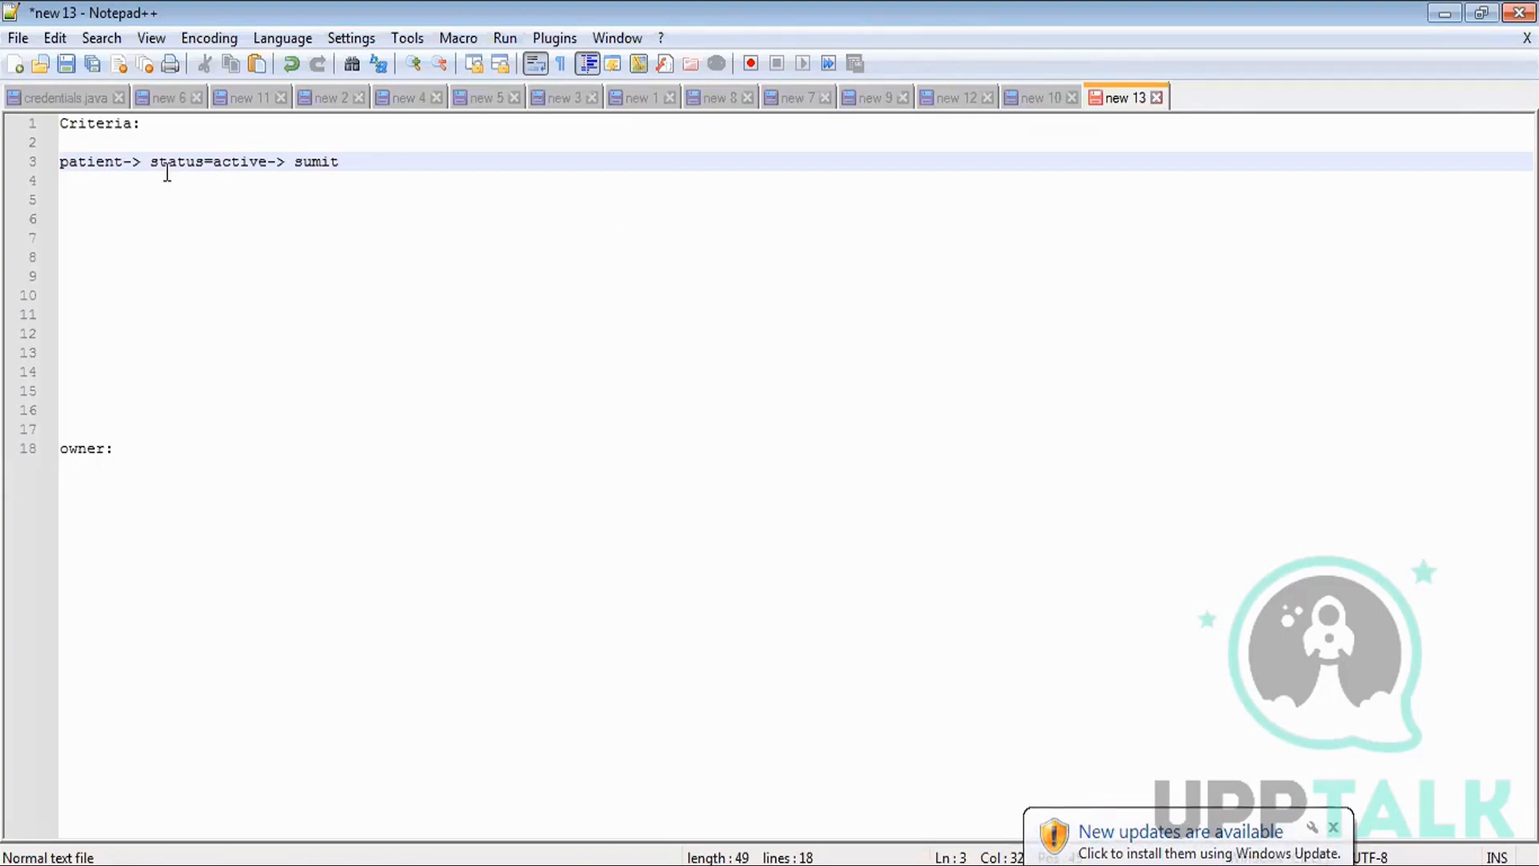
drag(151, 166, 267, 167)
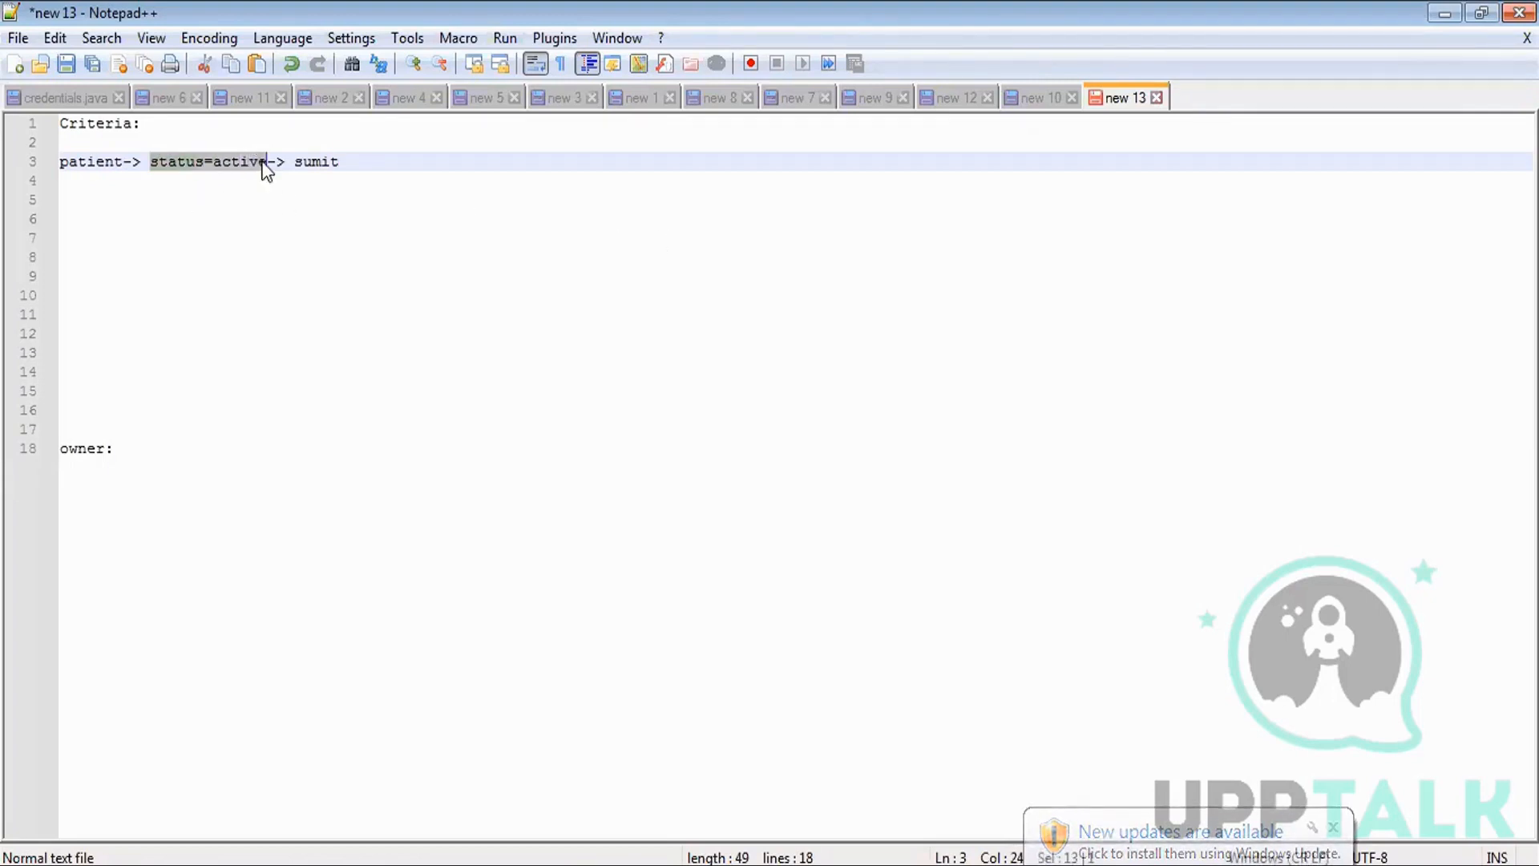
click(372, 166)
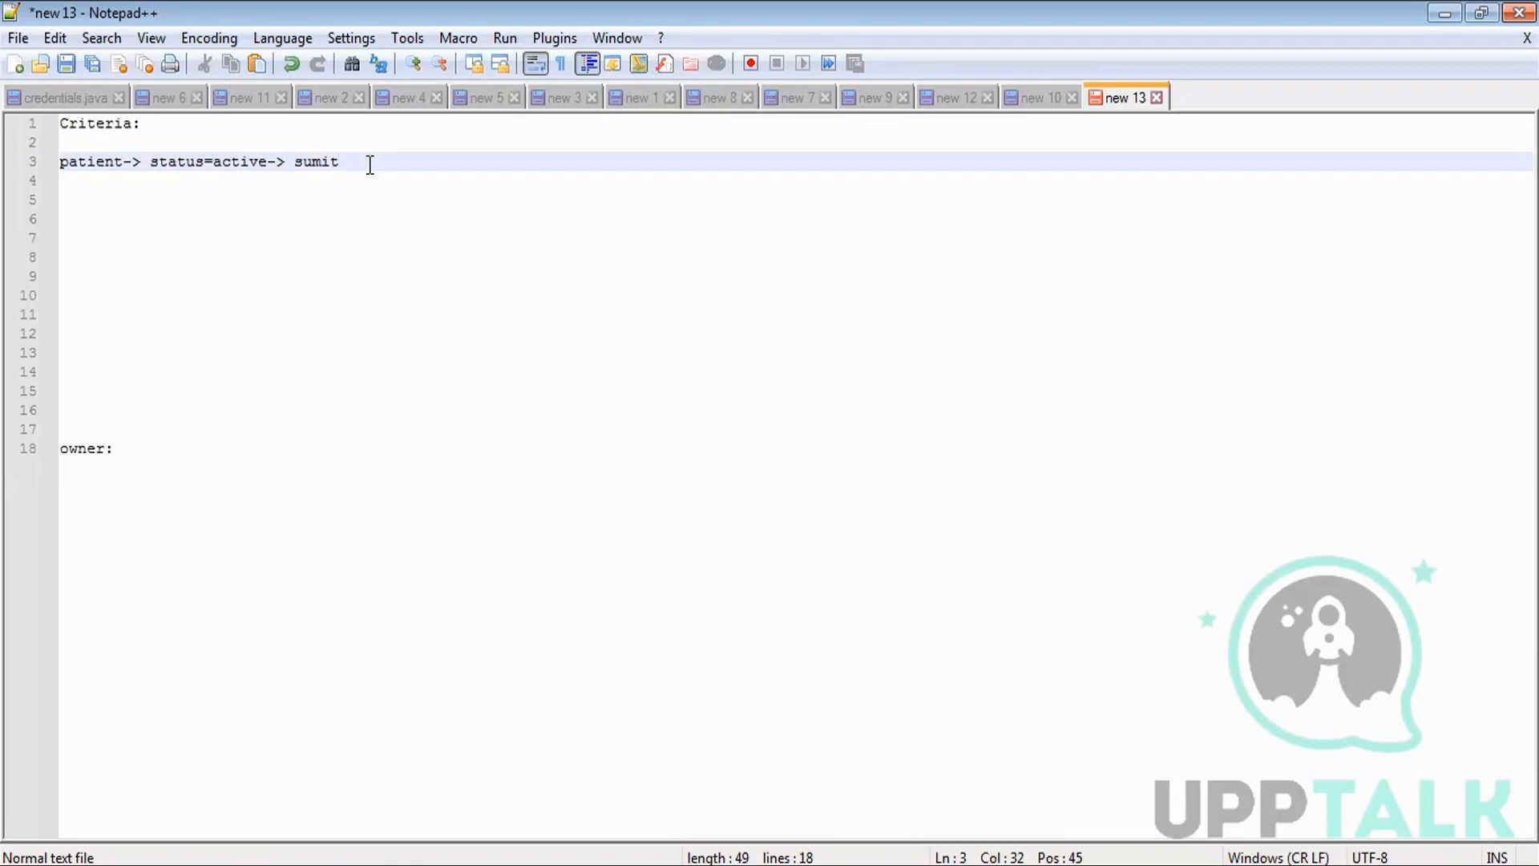
Add 'any criteria except ownership' and a patient owner-transfer example between two users.
key(Return)
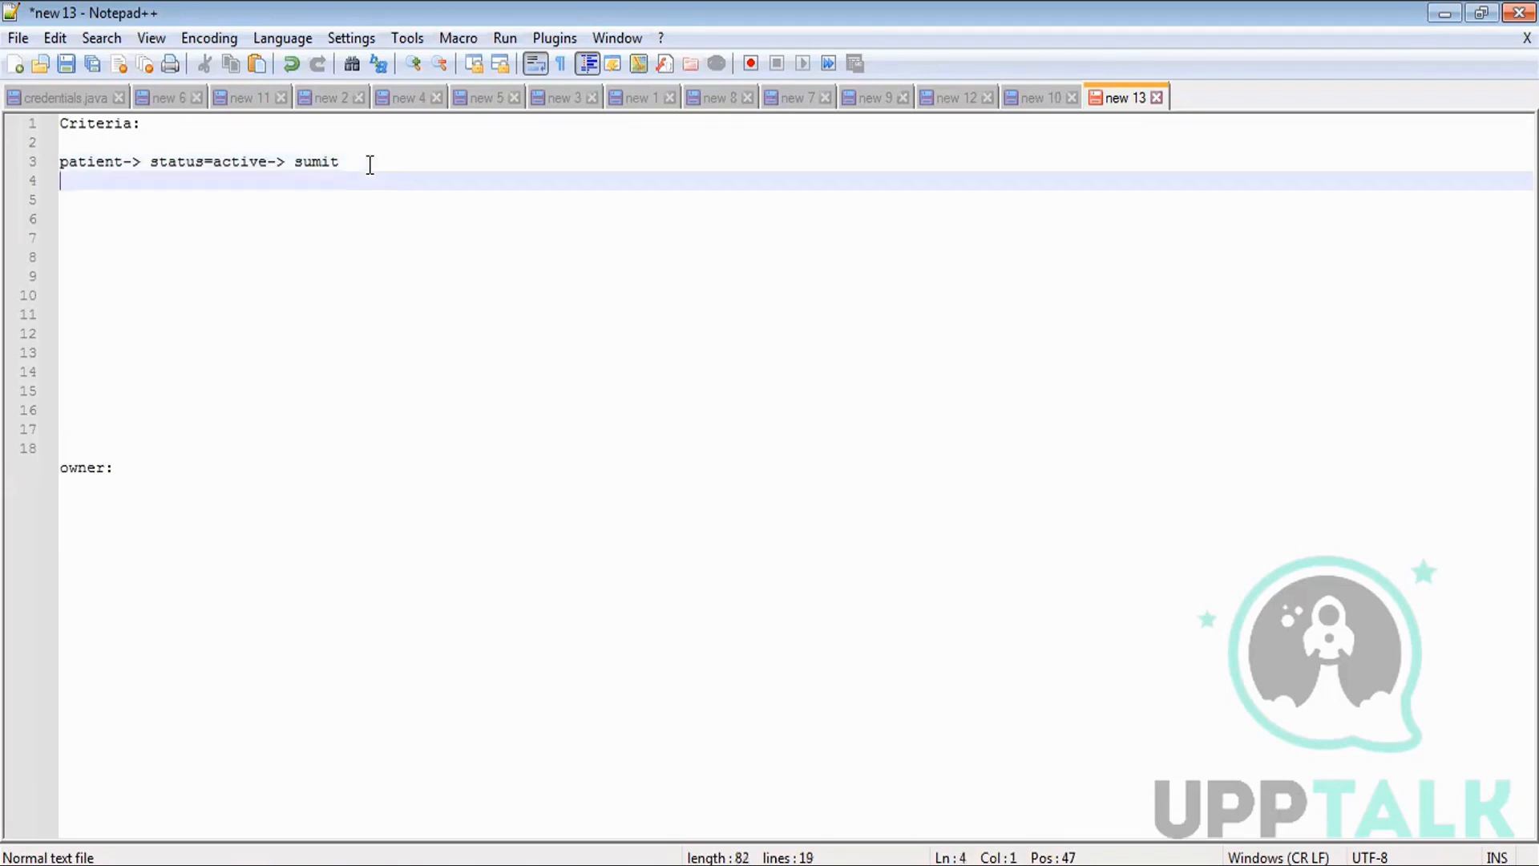
key(Return)
text(any criteria except owner)
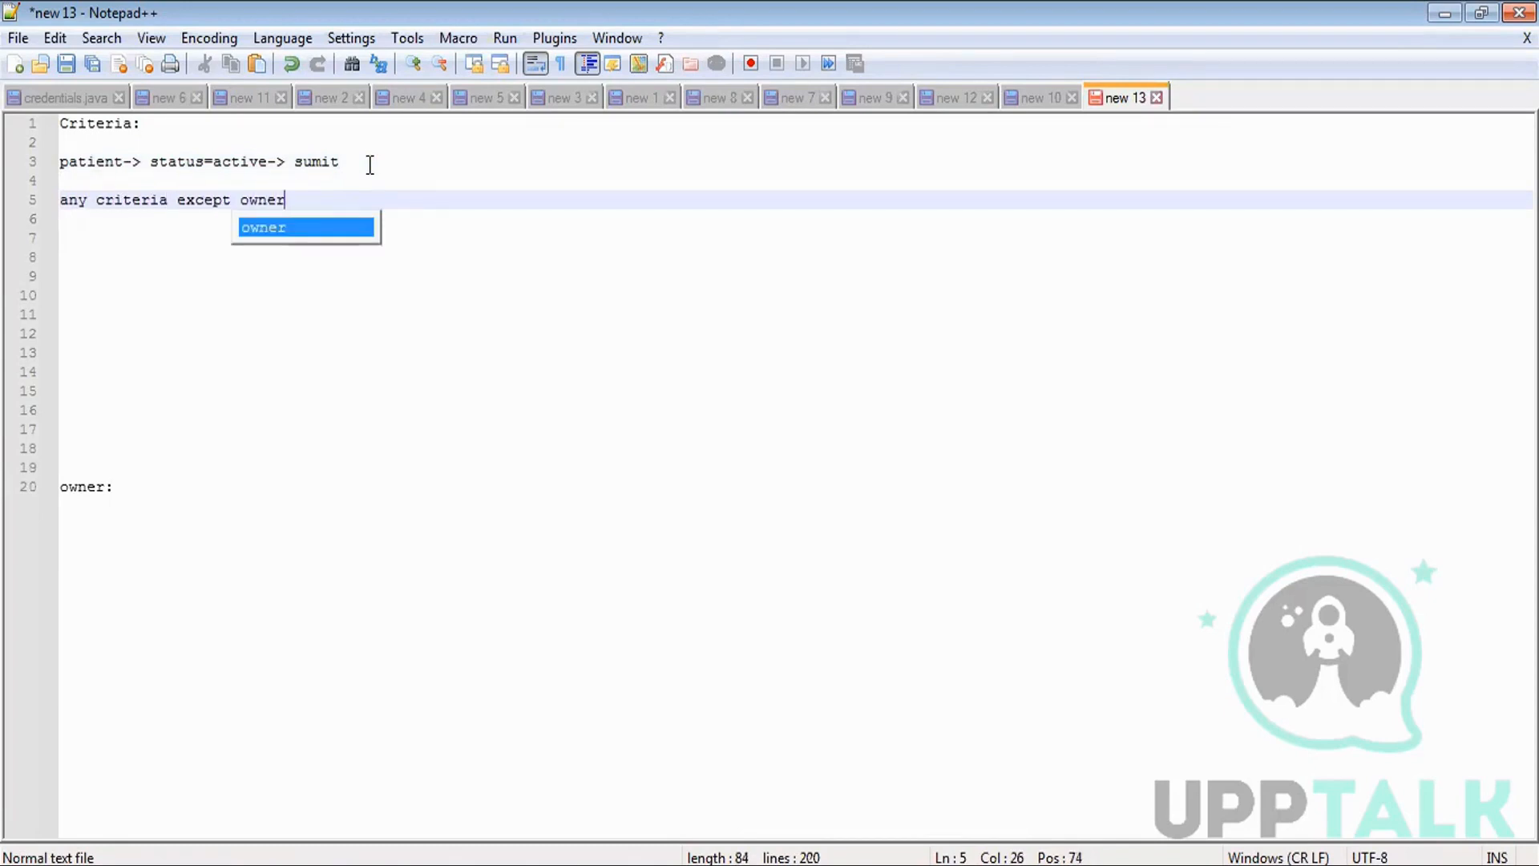
text(ship)
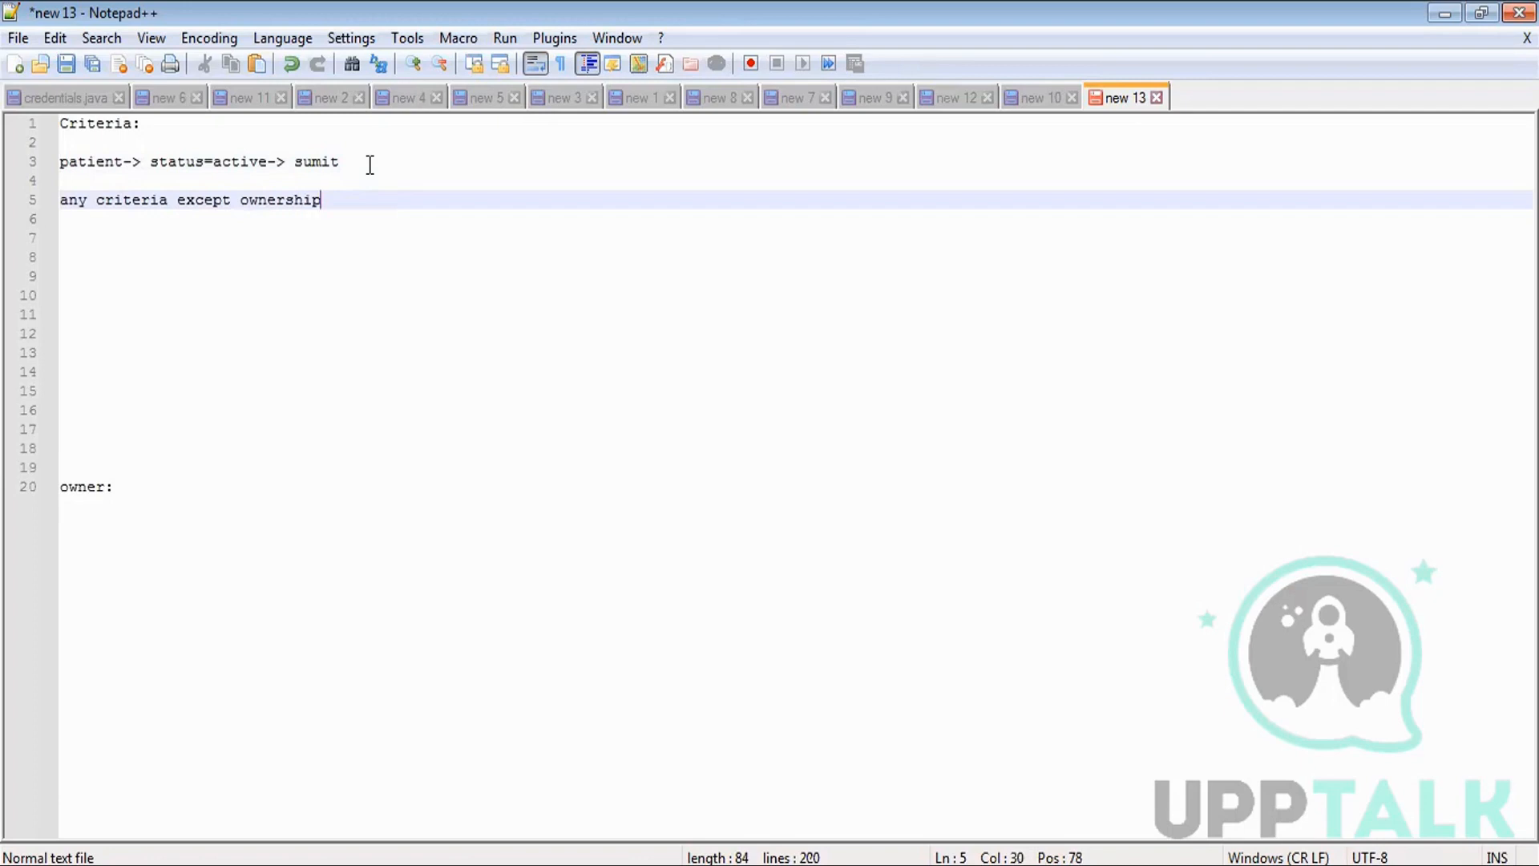
key(Return)
key(Return)
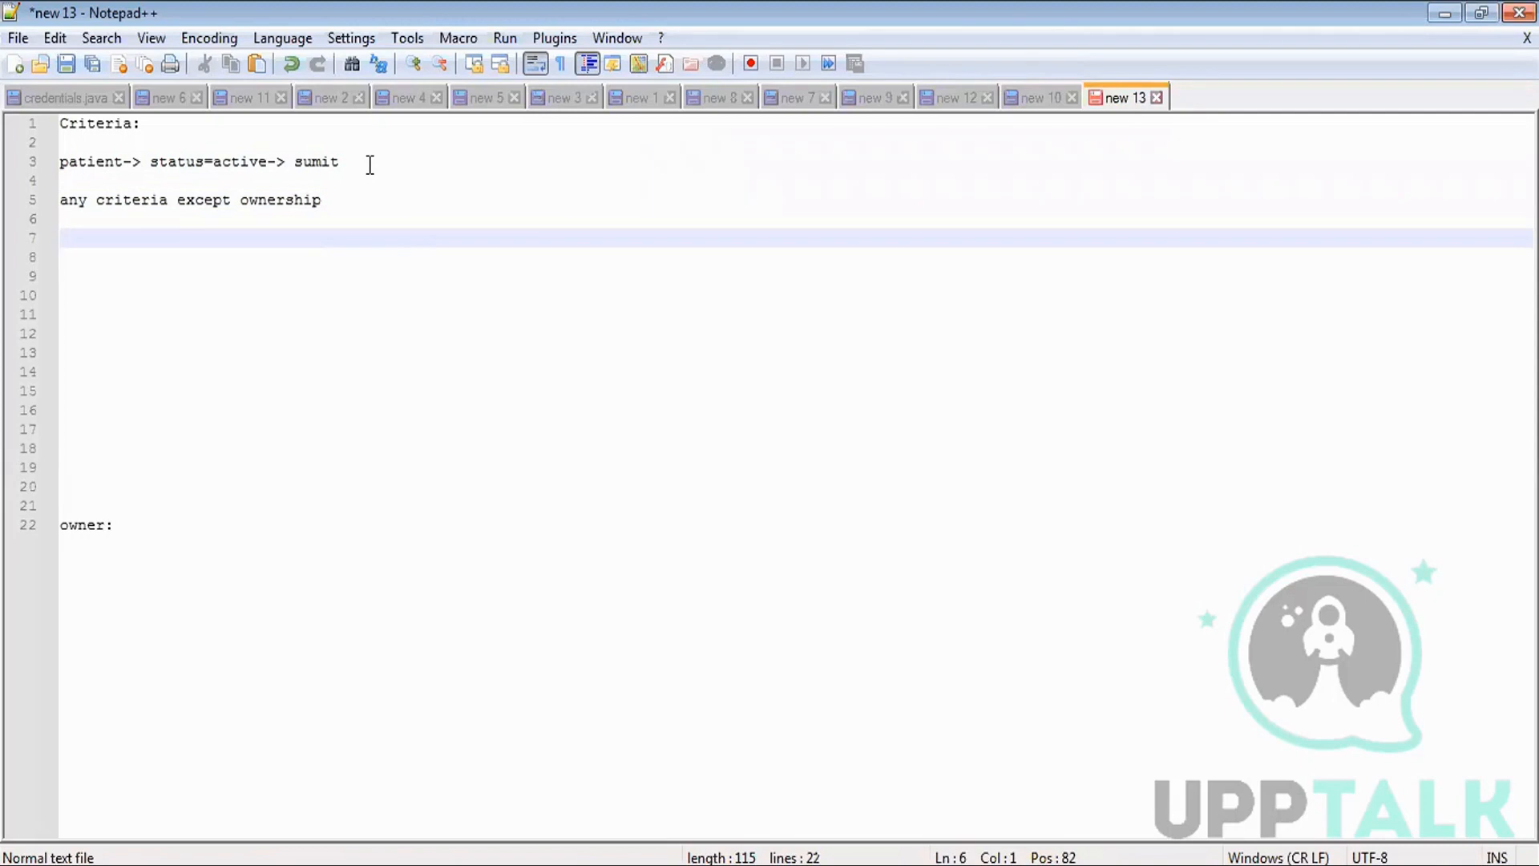
text(patient)
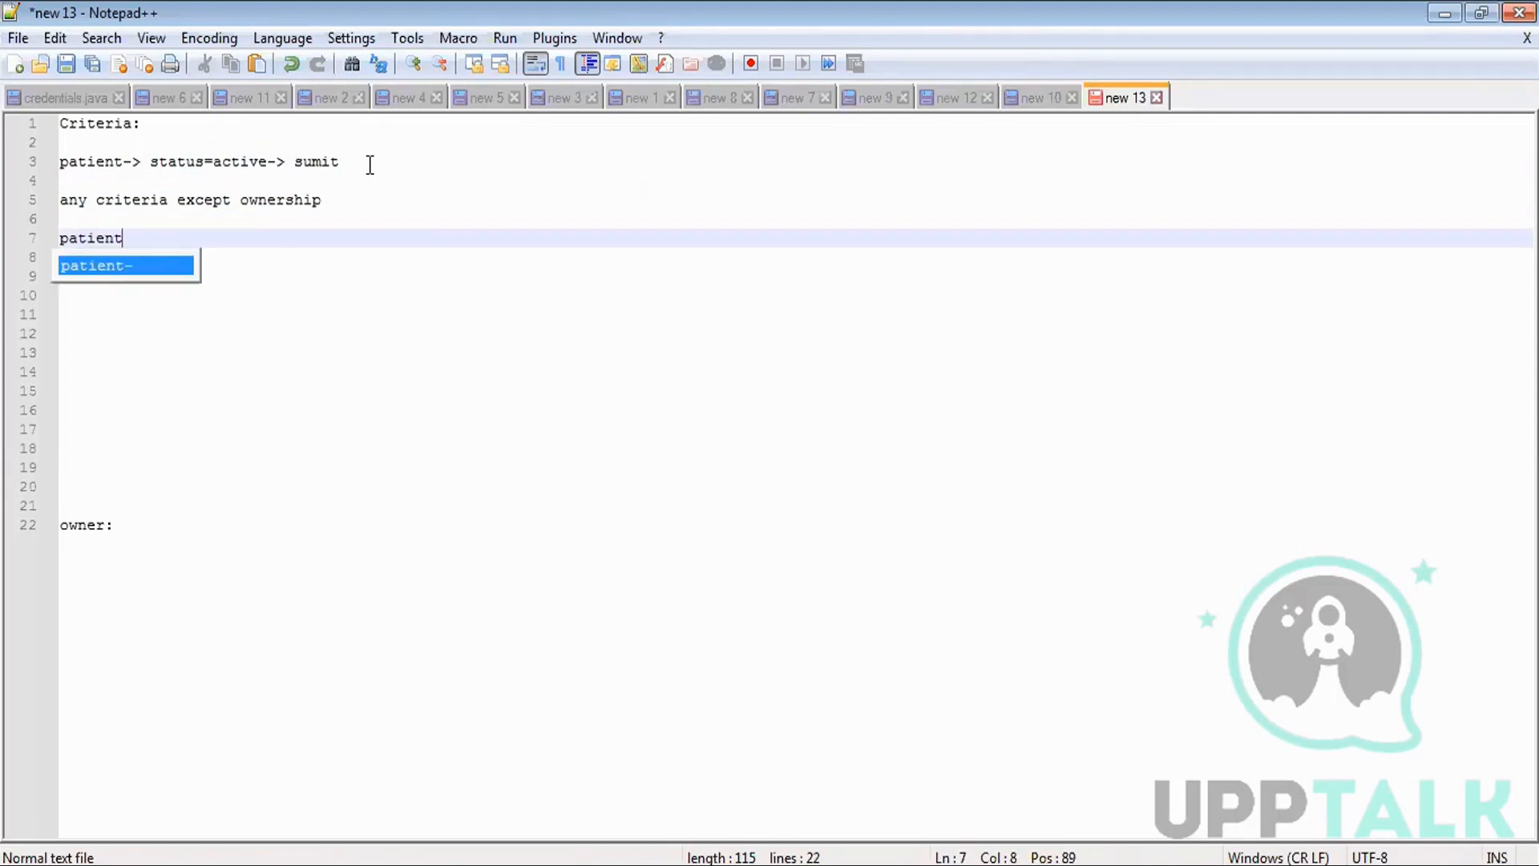
text(-> owne)
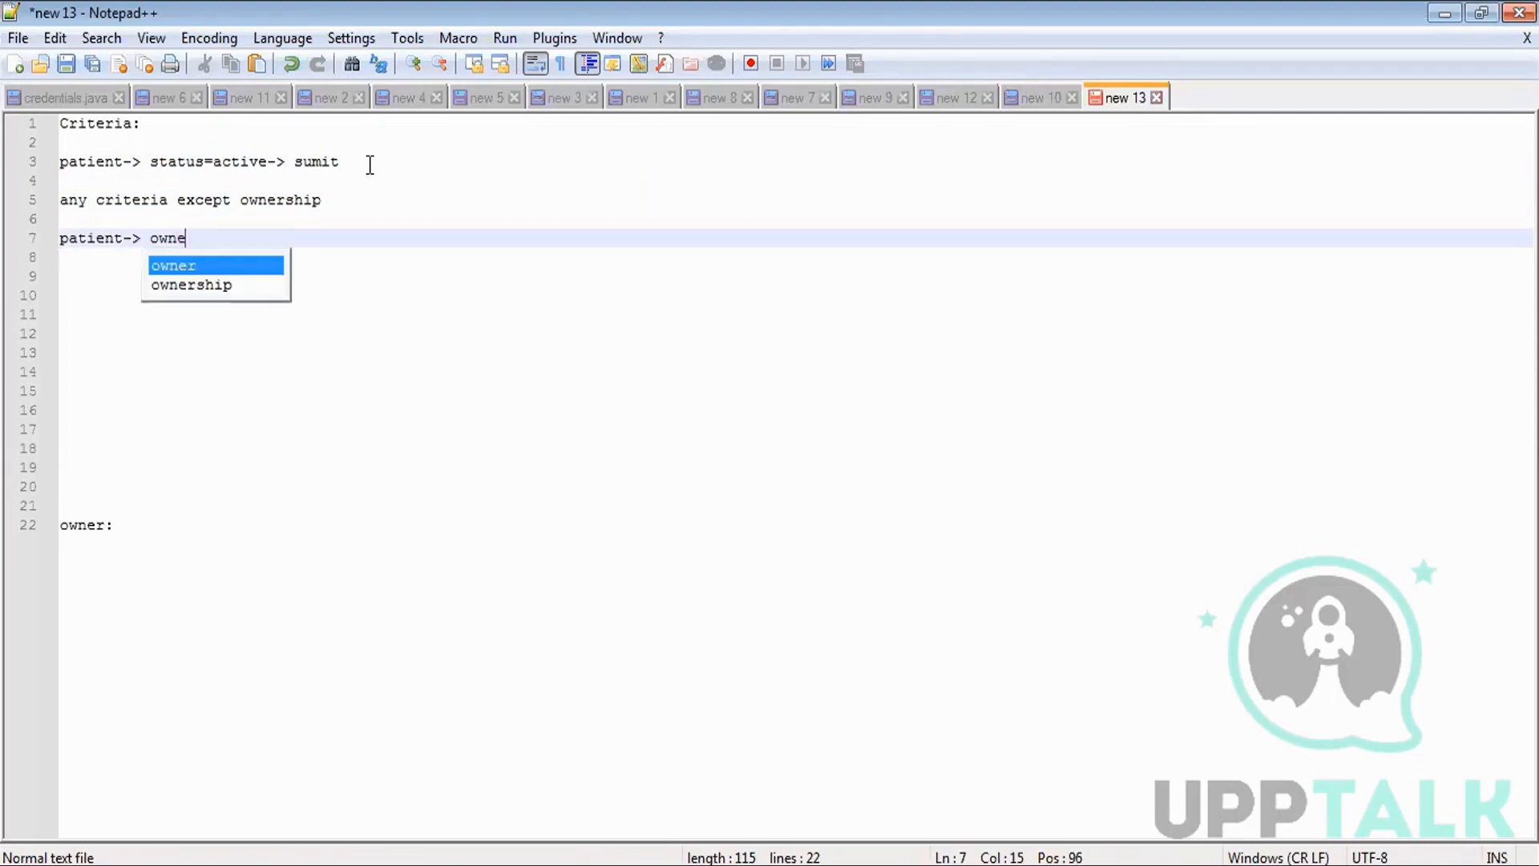
text(r: sumit)
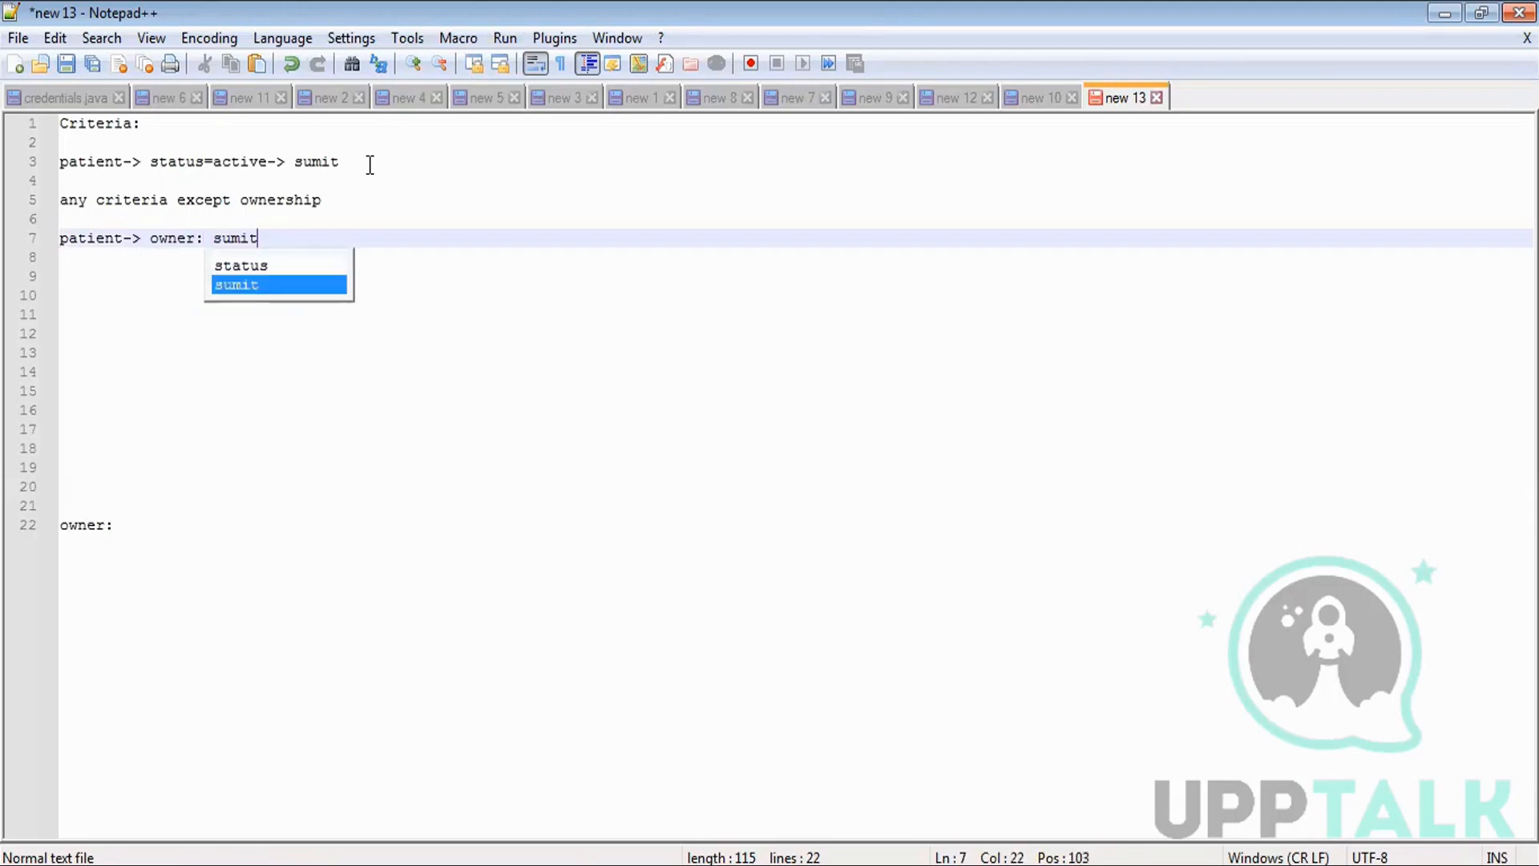
text(-> an)
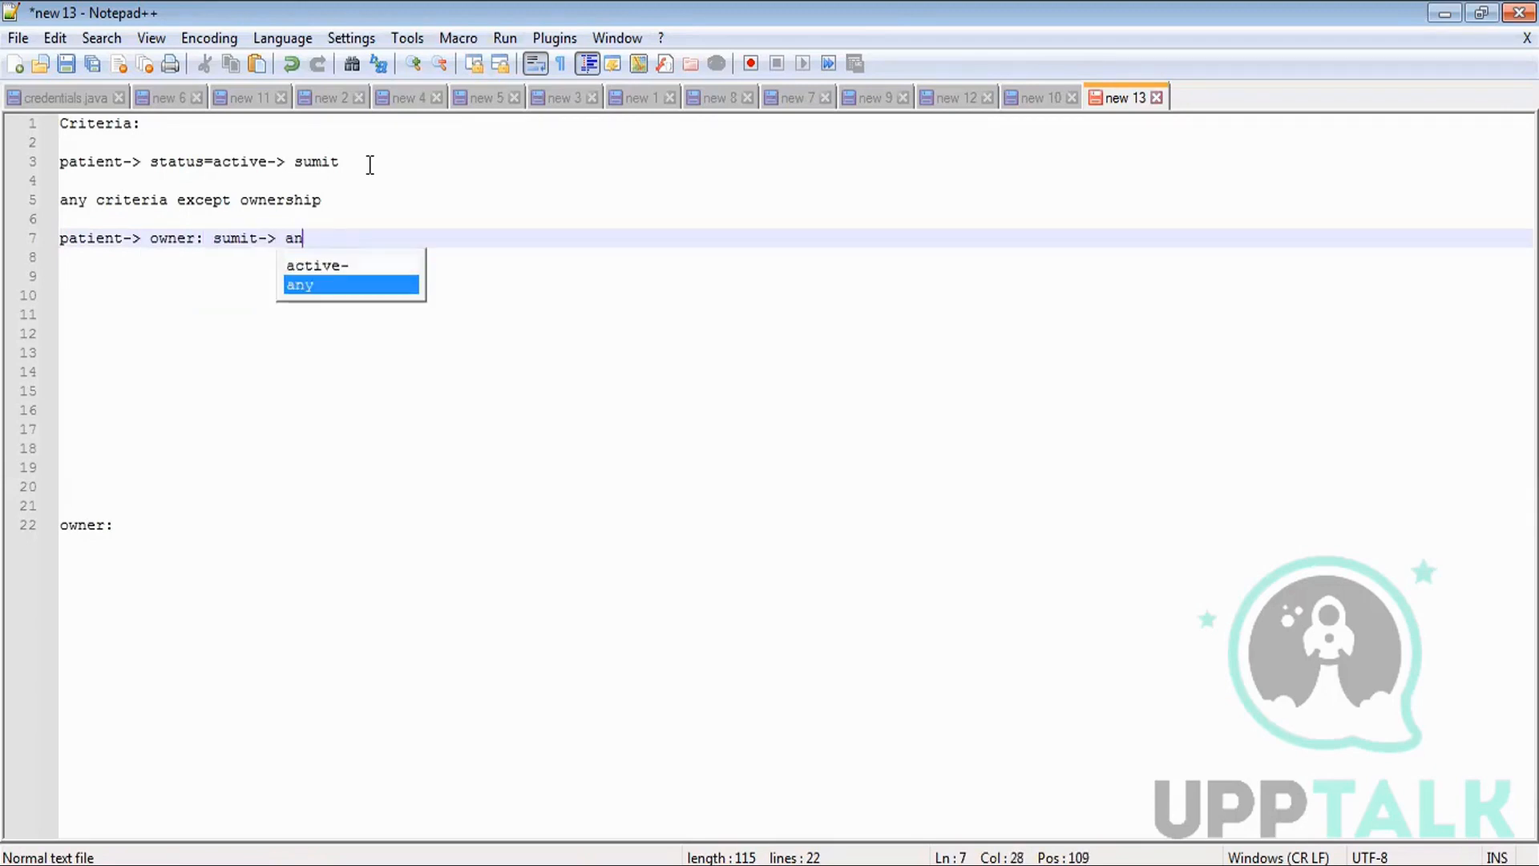
text(itha)
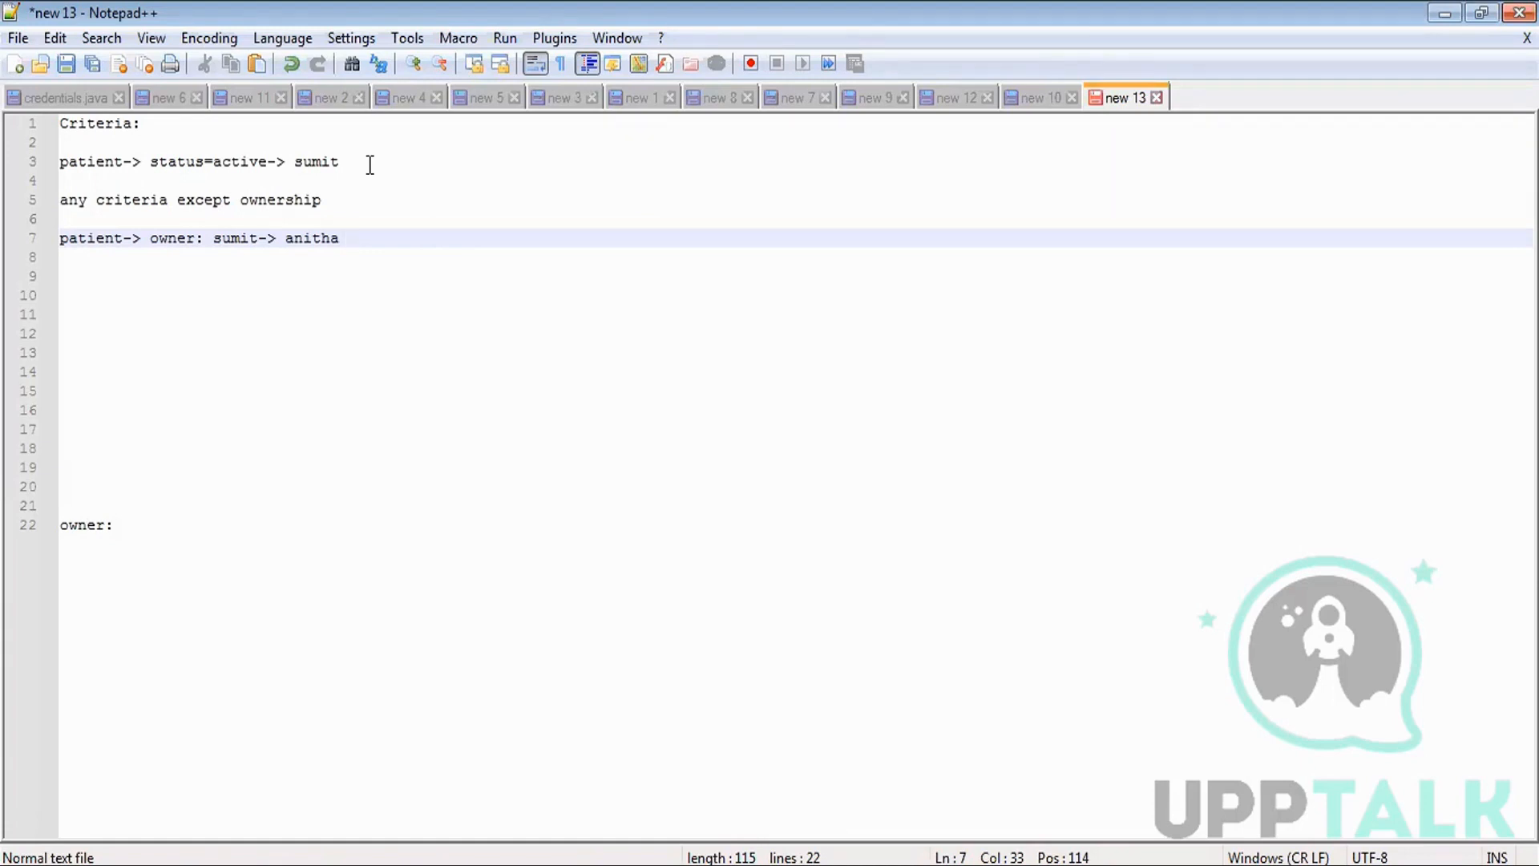
drag(358, 239, 278, 498)
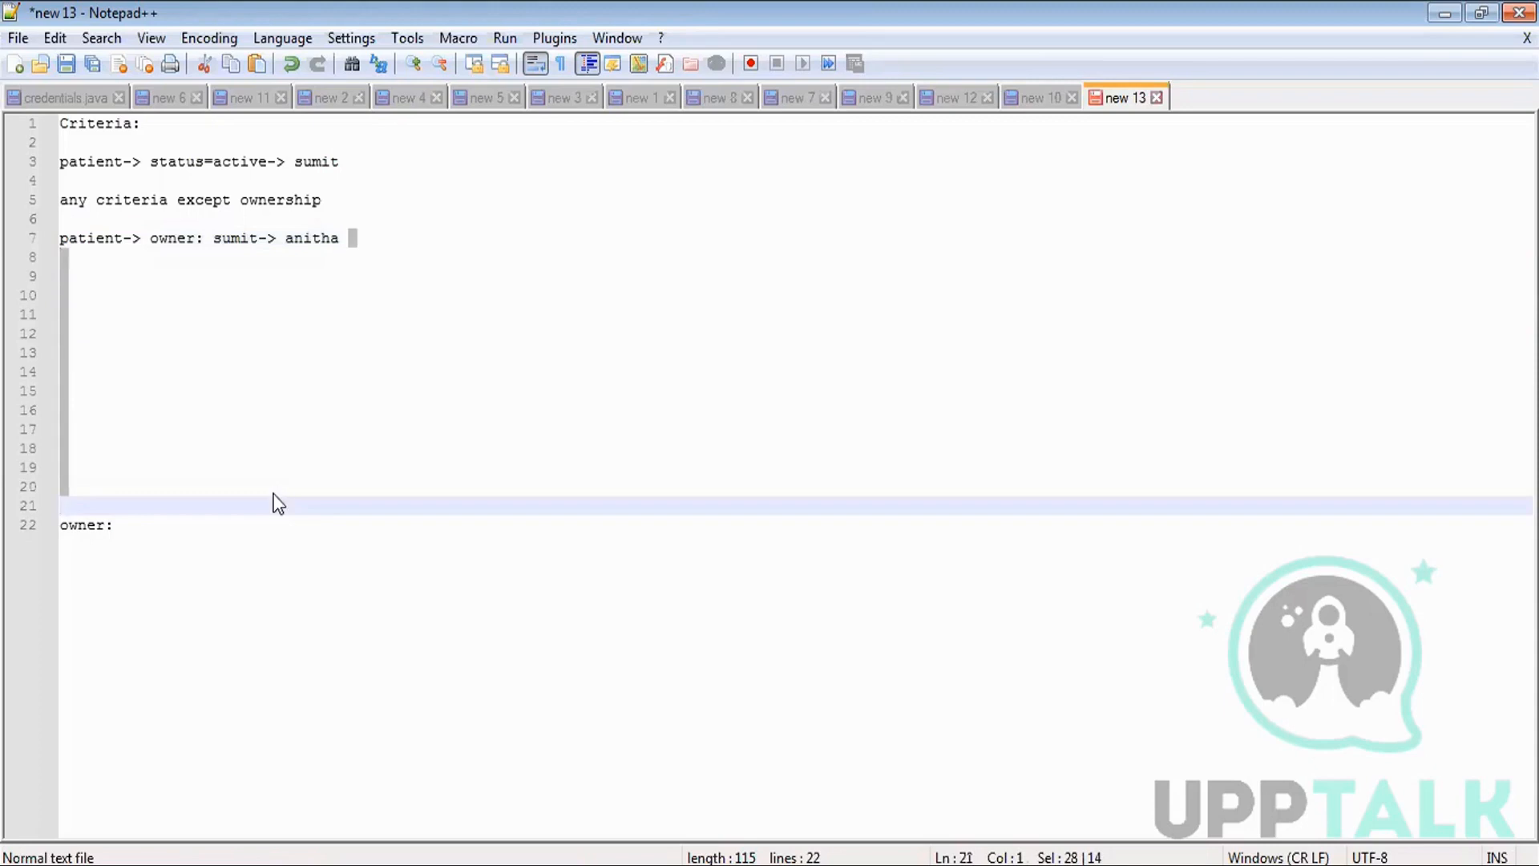
Remove the surplus empty lines below the owner example.
key(Delete)
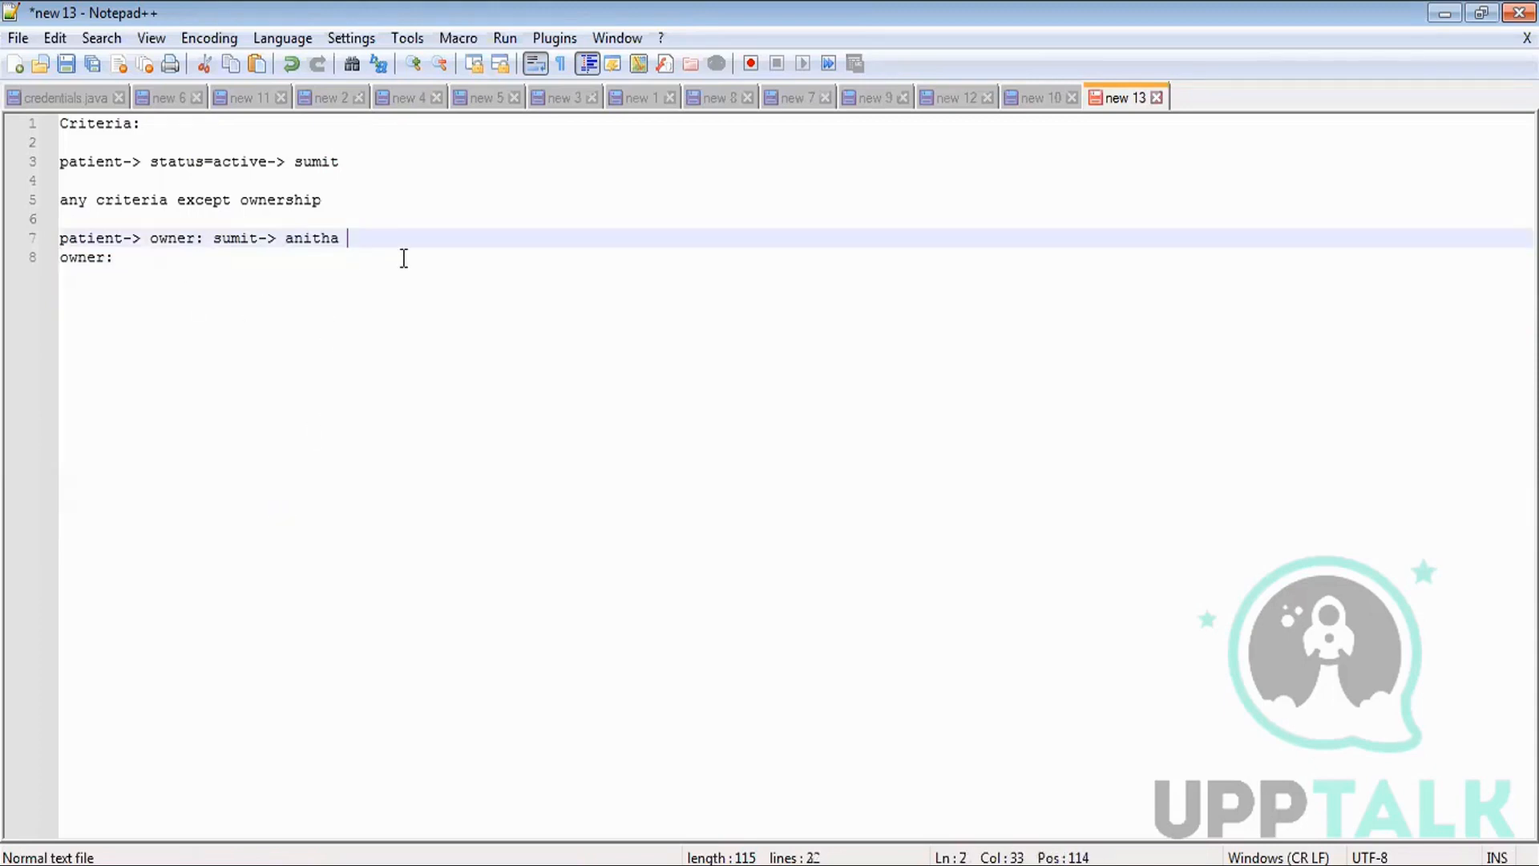
key(Return)
key(Return)
key(Return)
click(128, 314)
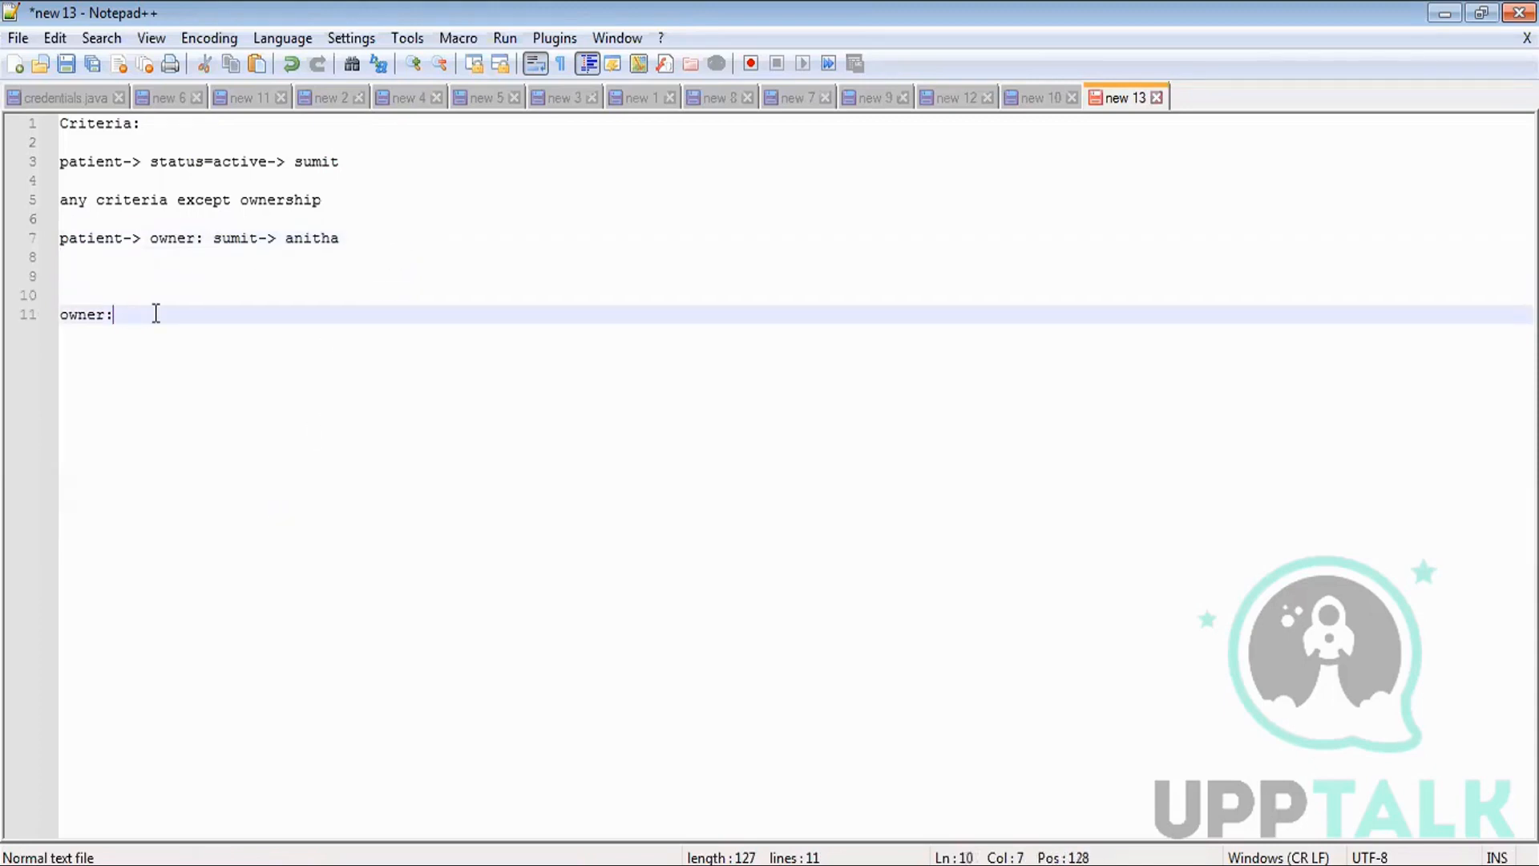
Under owner:, write 'criteria is based on ownership' and begin a patient owner-transfer example.
key(Return)
key(Return)
text(c)
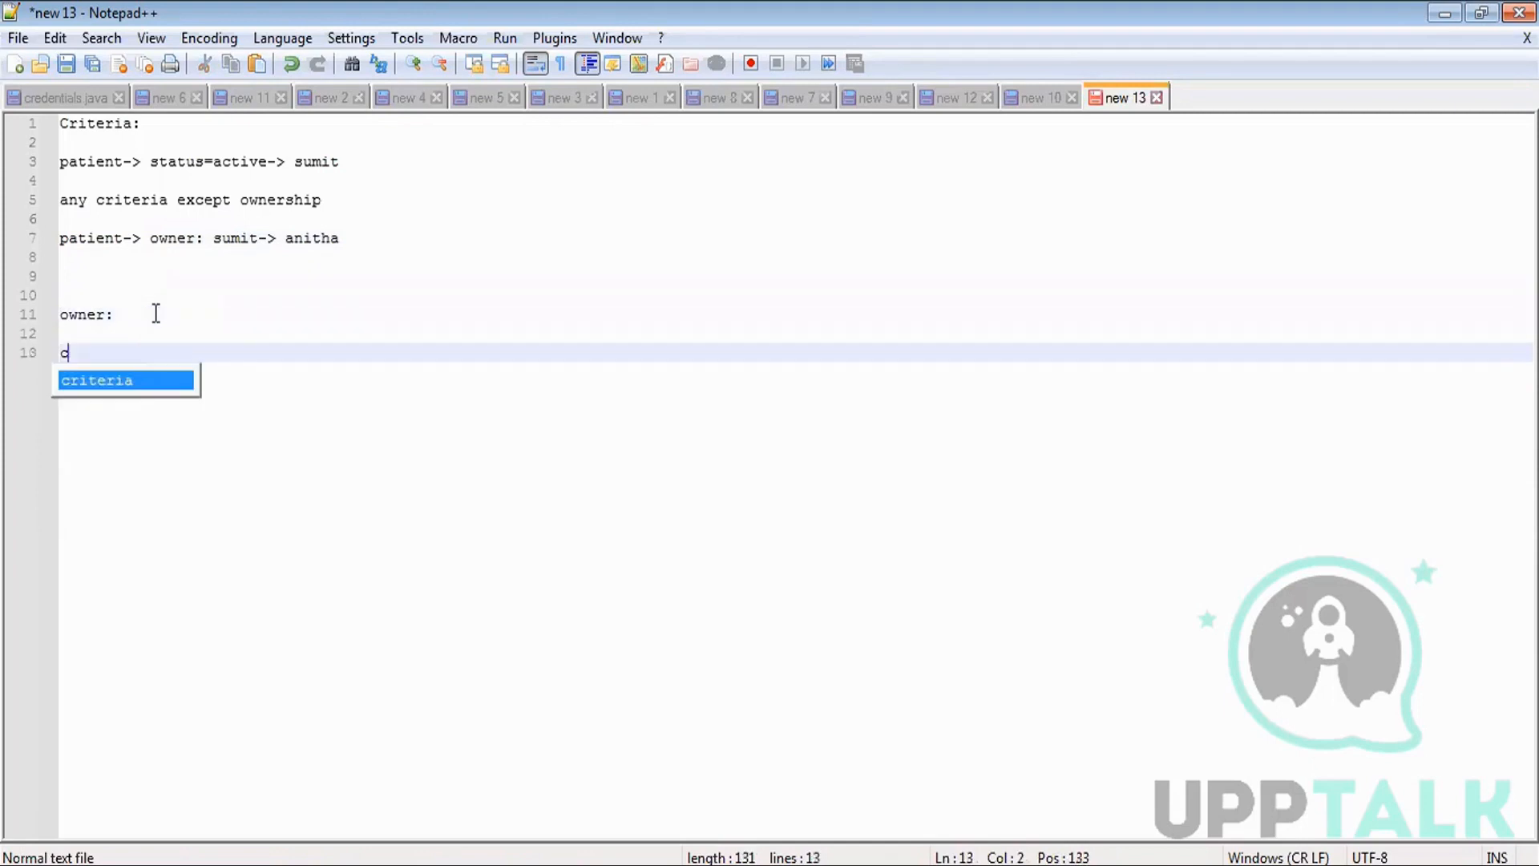
text(riteria i)
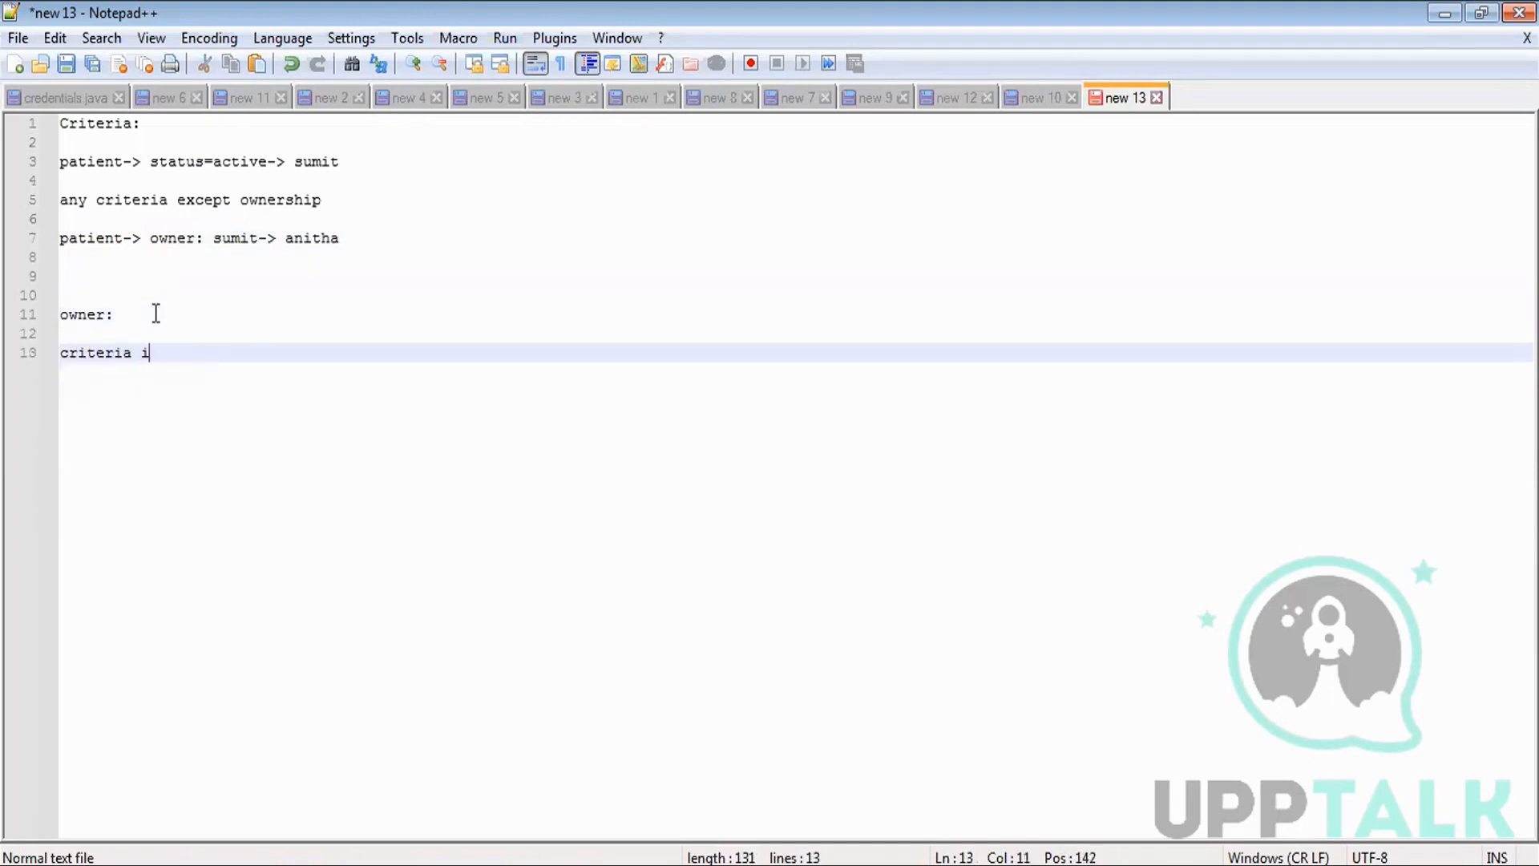
text(s based on ownership)
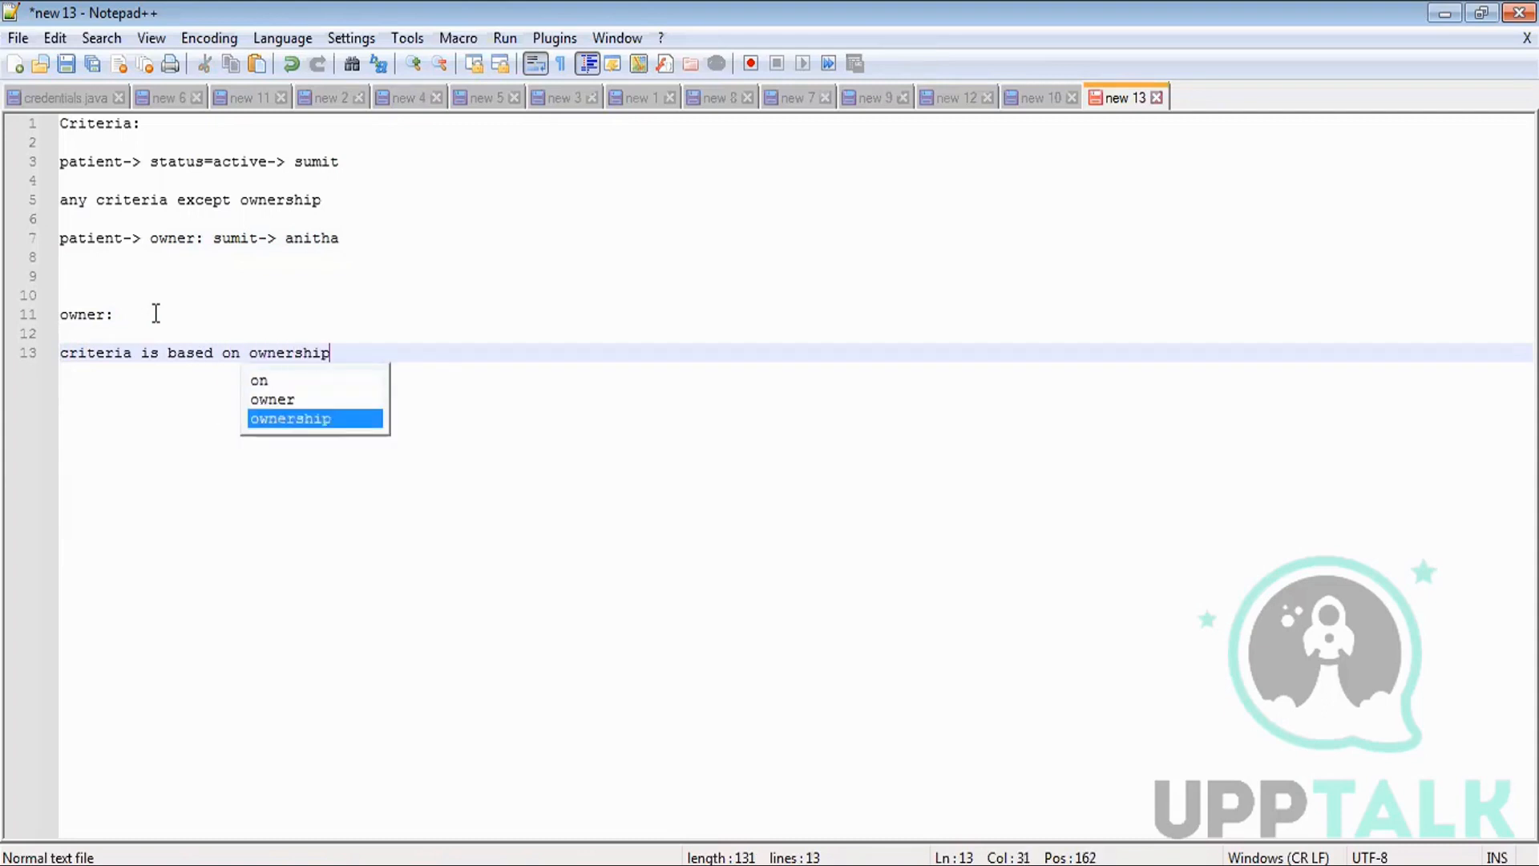
key(Return)
key(Return)
text(patient:)
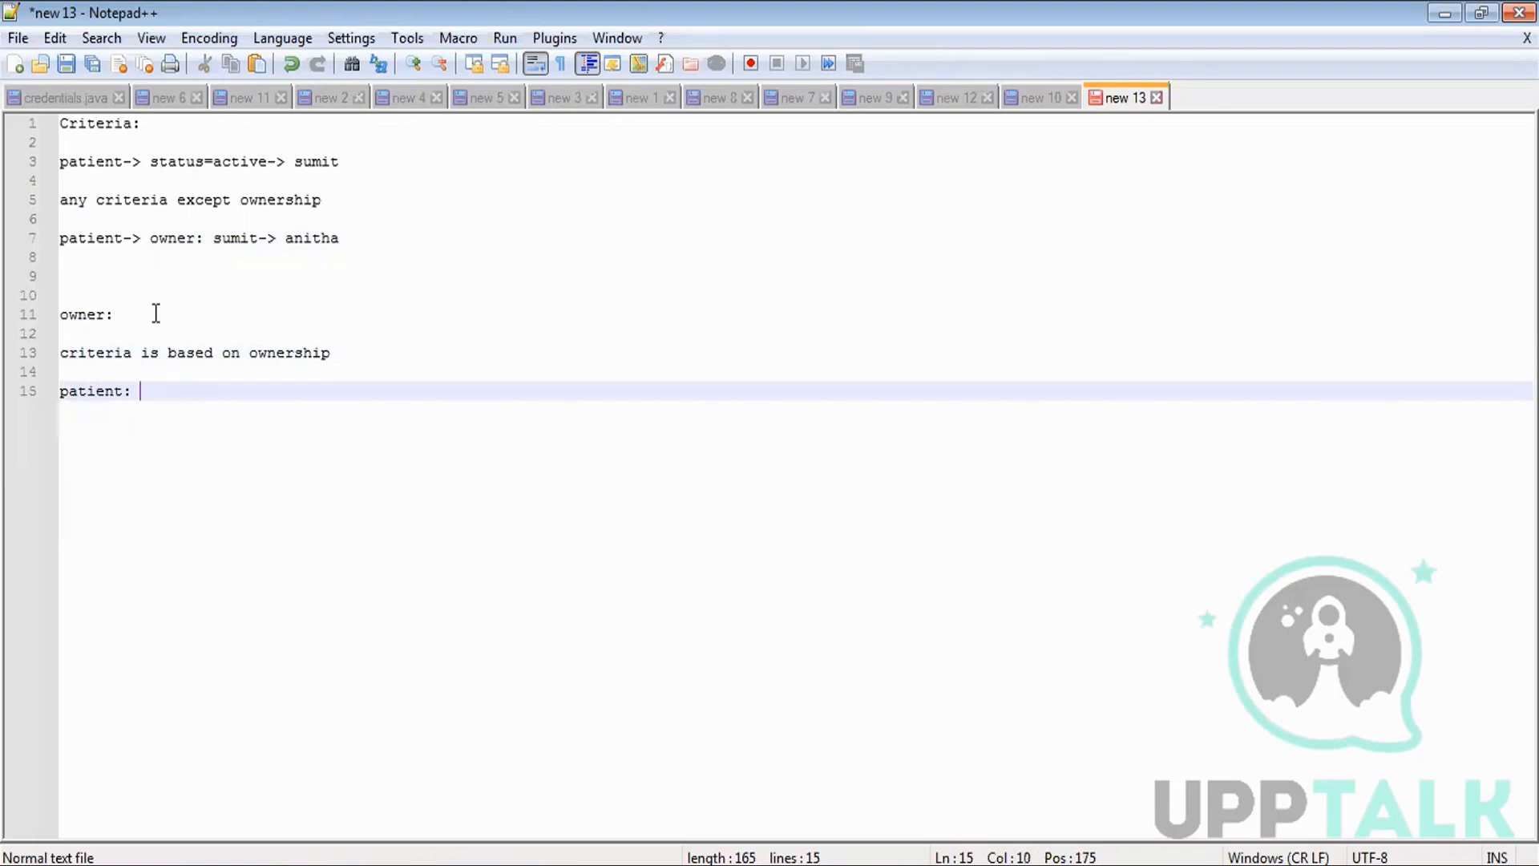
key(BackSpace)
key(BackSpace)
text(:)
key(BackSpace)
text(-> owner: amit ->)
key(ctrl+a)
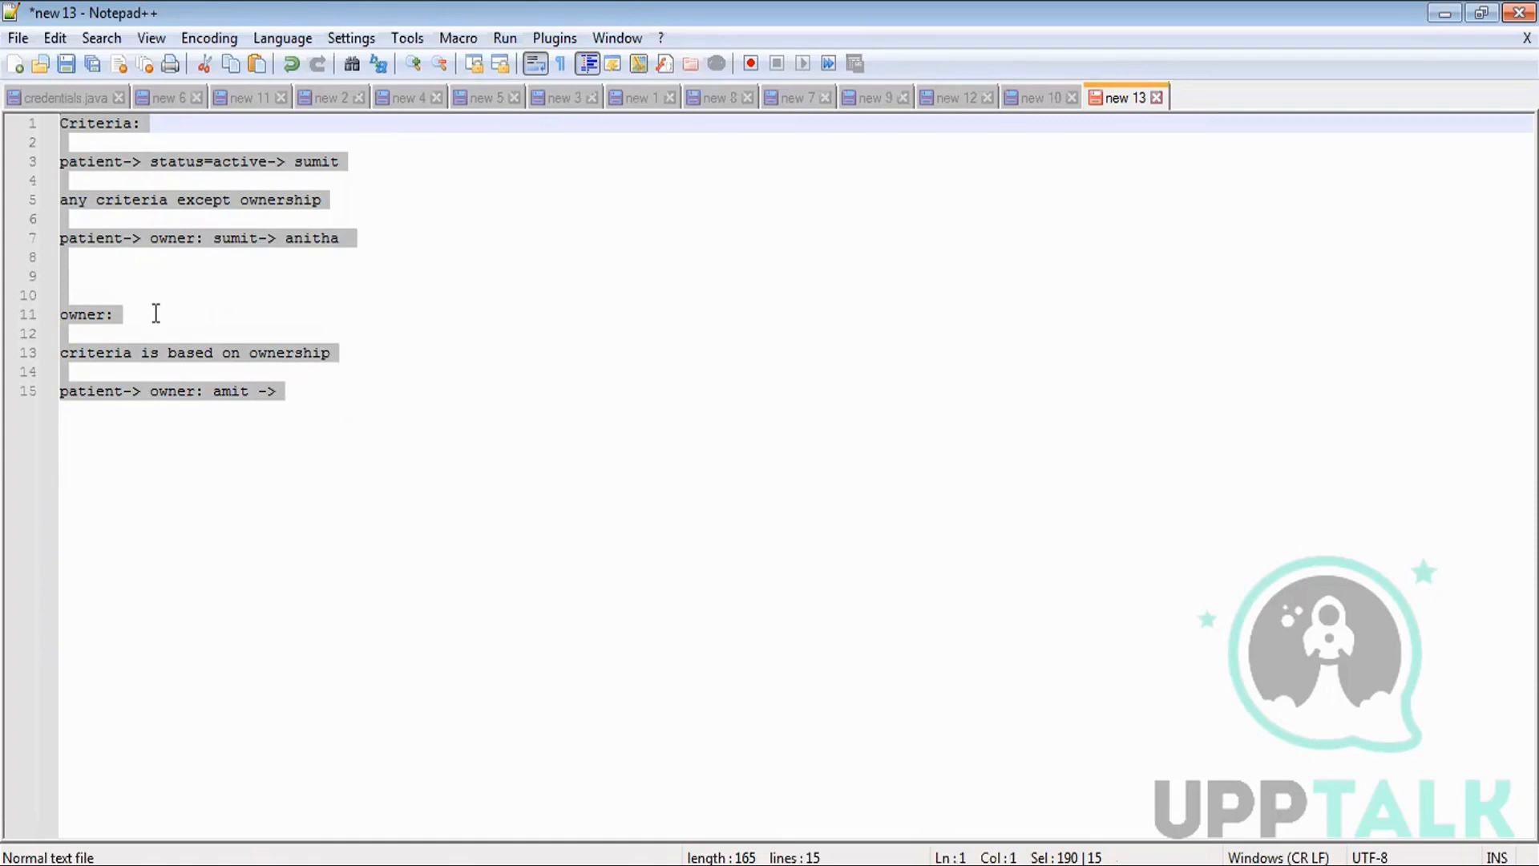
Replace the note with the single line 'patient : status = active -> marketing user' plus a user's name.
key(Delete)
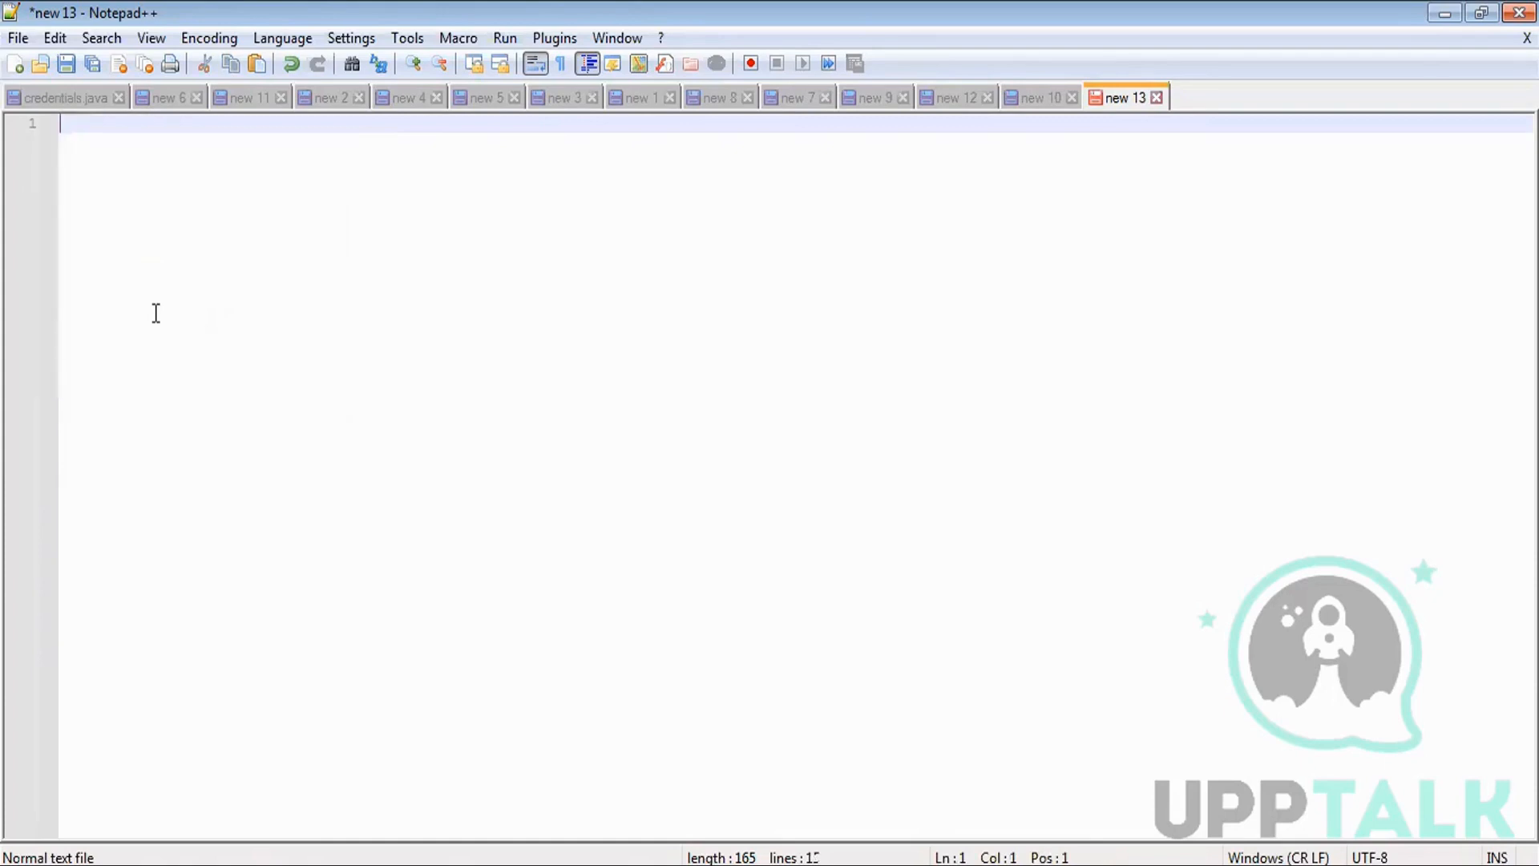
text(patient)
text( : )
text(stsua)
key(BackSpace)
key(BackSpace)
key(BackSpace)
key(BackSpace)
text(atat)
key(BackSpace)
key(BackSpace)
key(BackSpace)
text(tus = active )
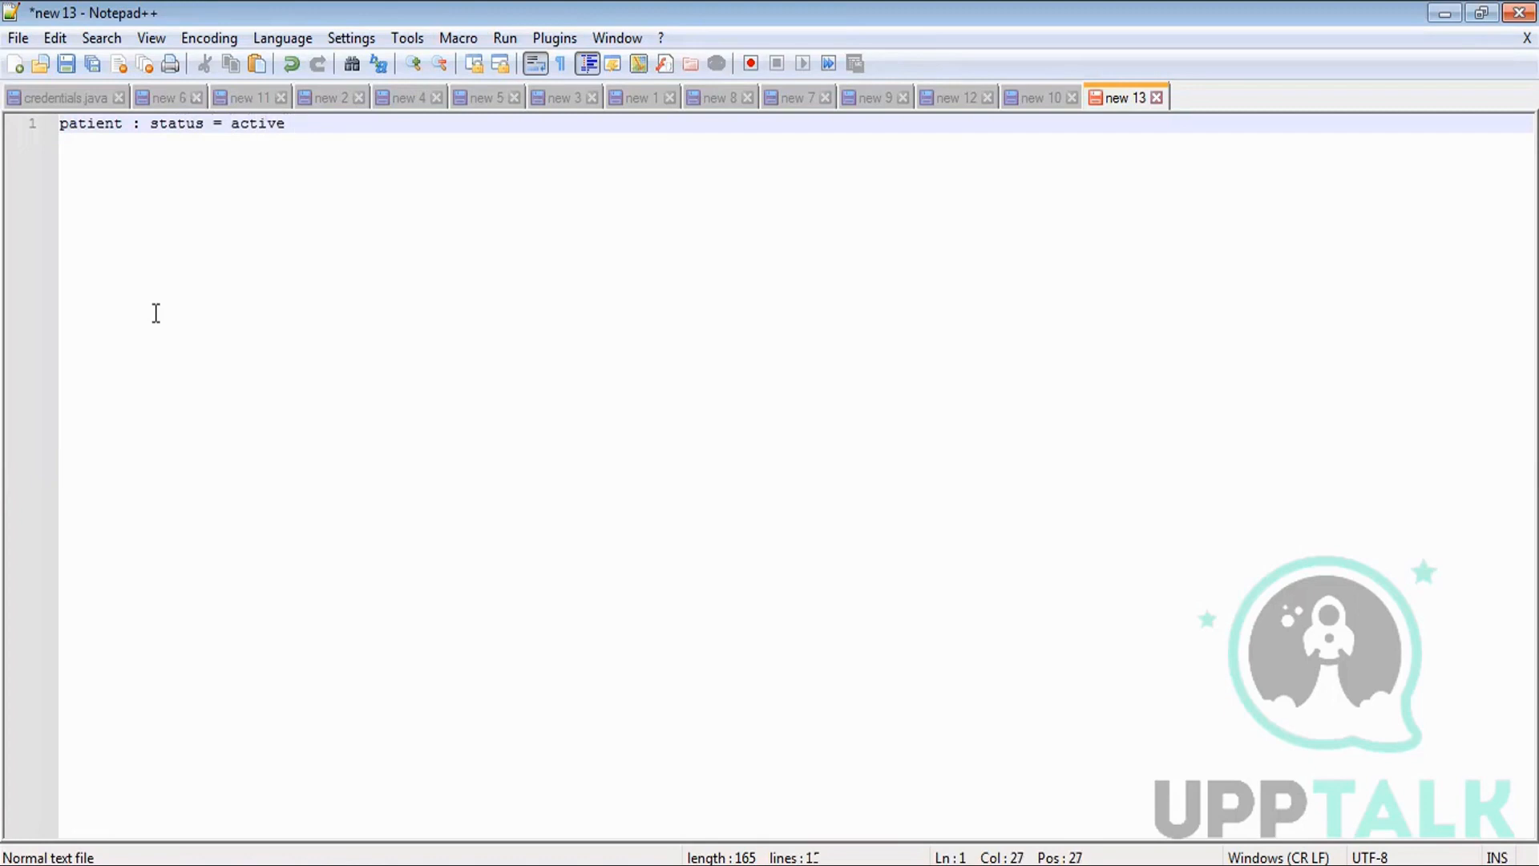
text(-> marketing user)
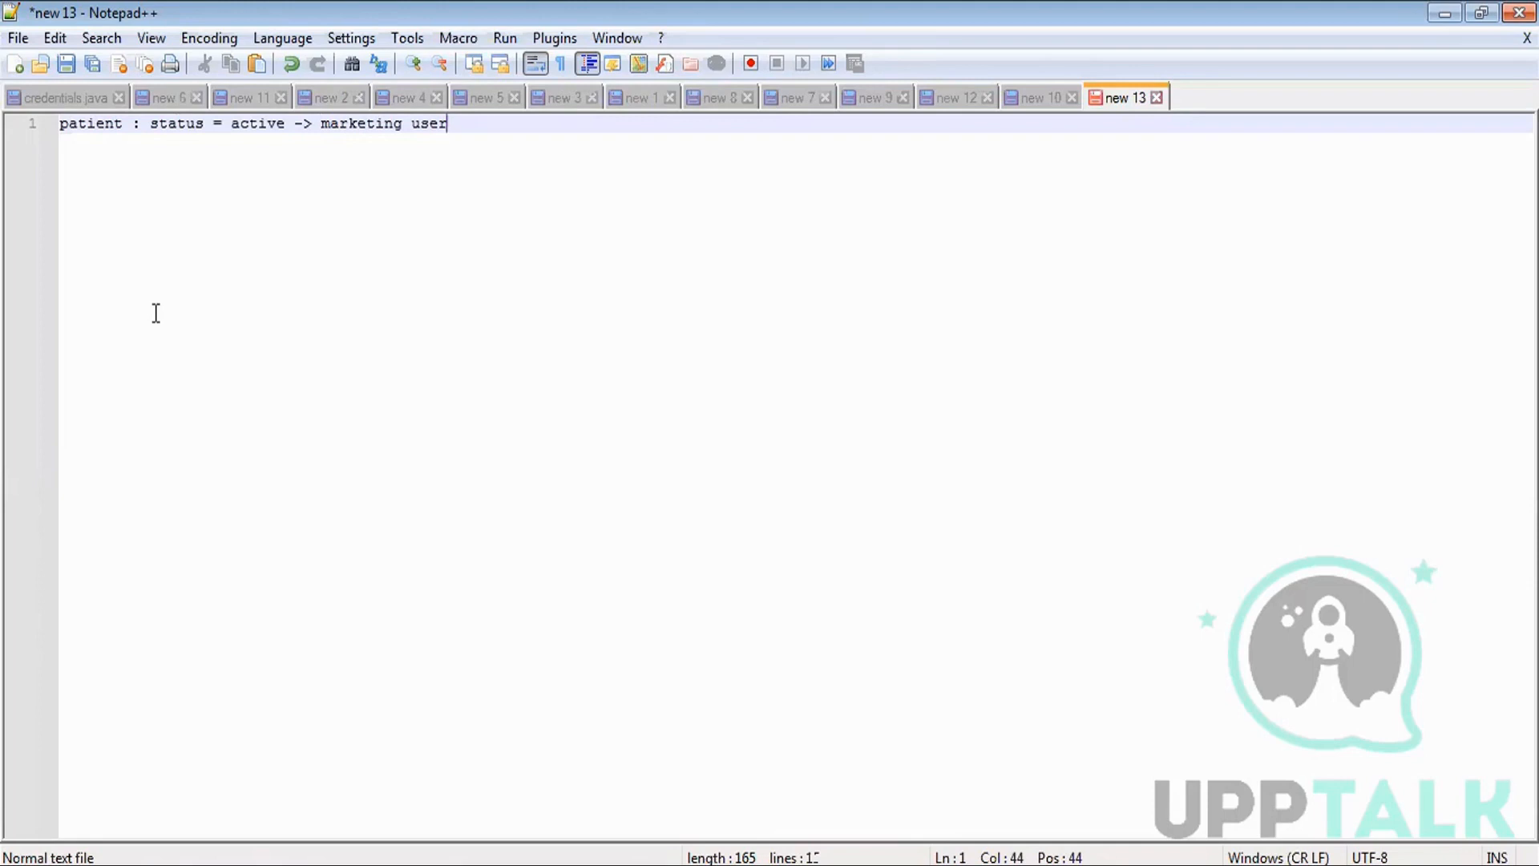
text((raed))
key(Return)
key(Return)
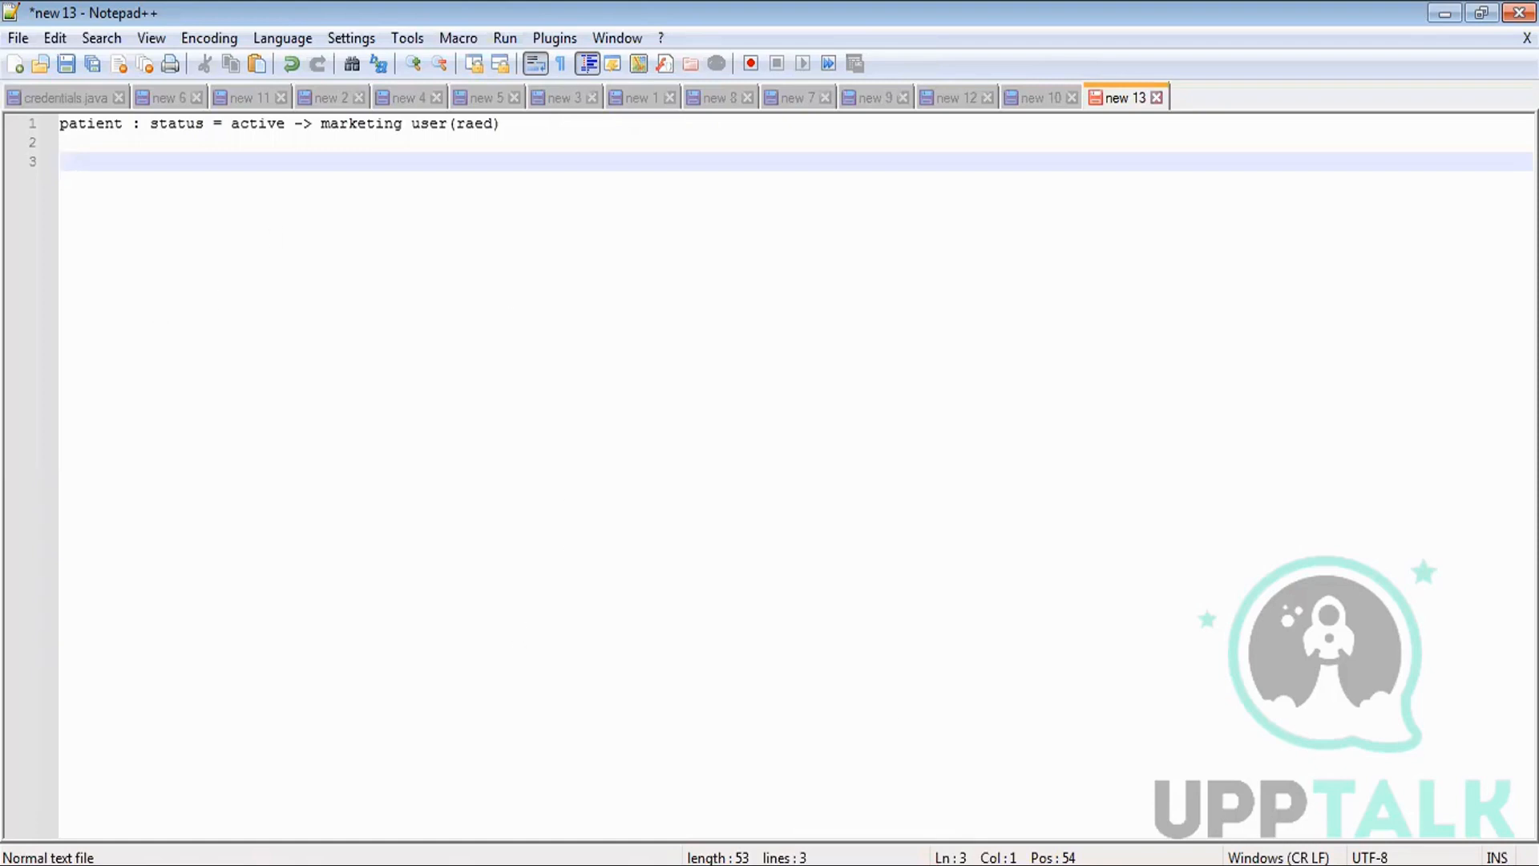
click(680, 864)
Find Sharing Settings via Quick Find 'sharing s' and locate the Patient Detail Sharing Rules section.
click(115, 169)
text(shar)
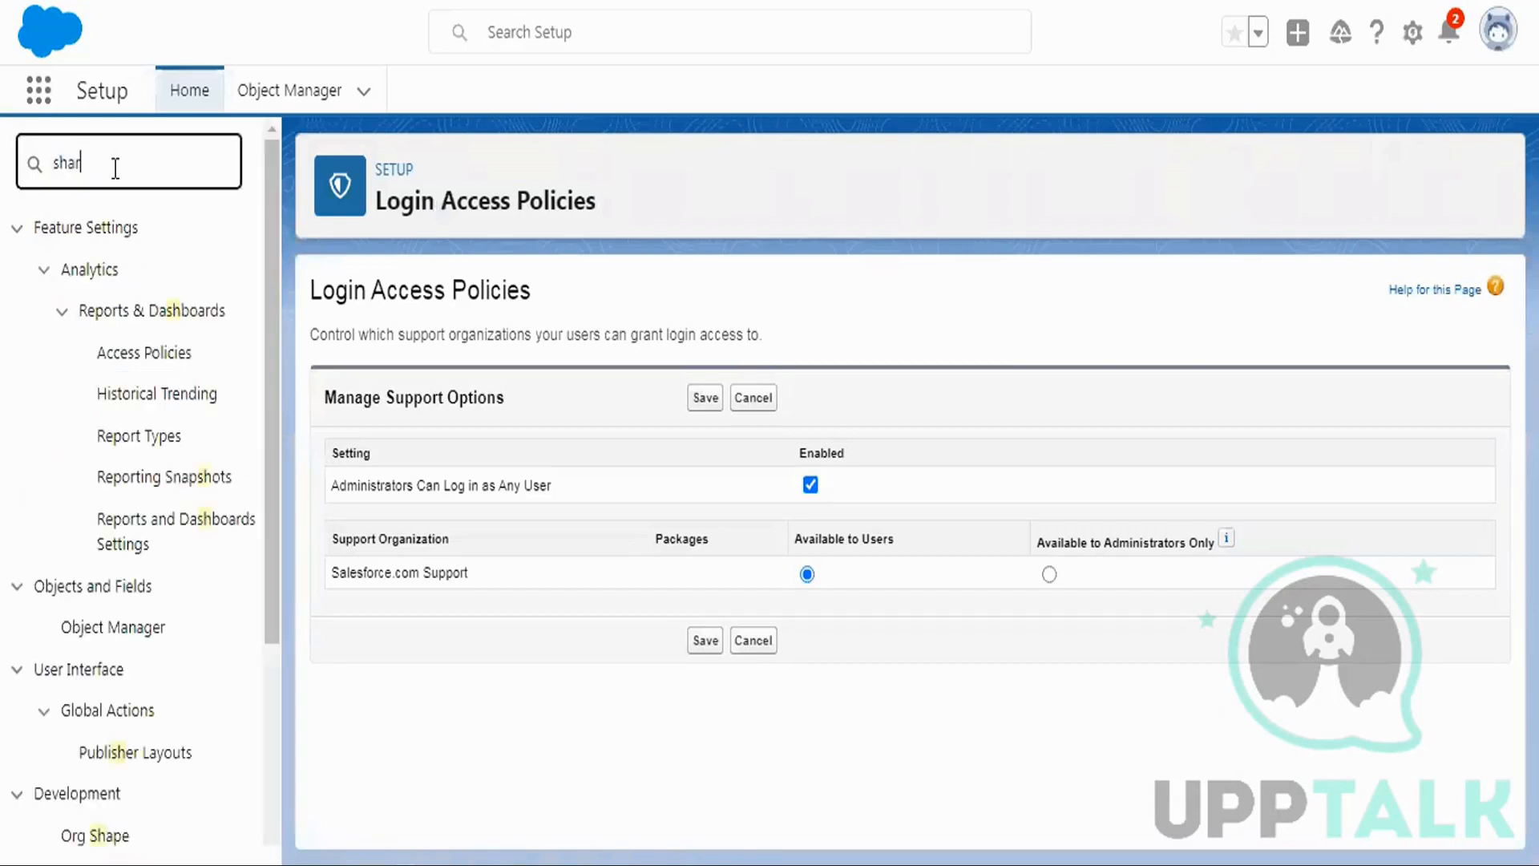
text(ing s)
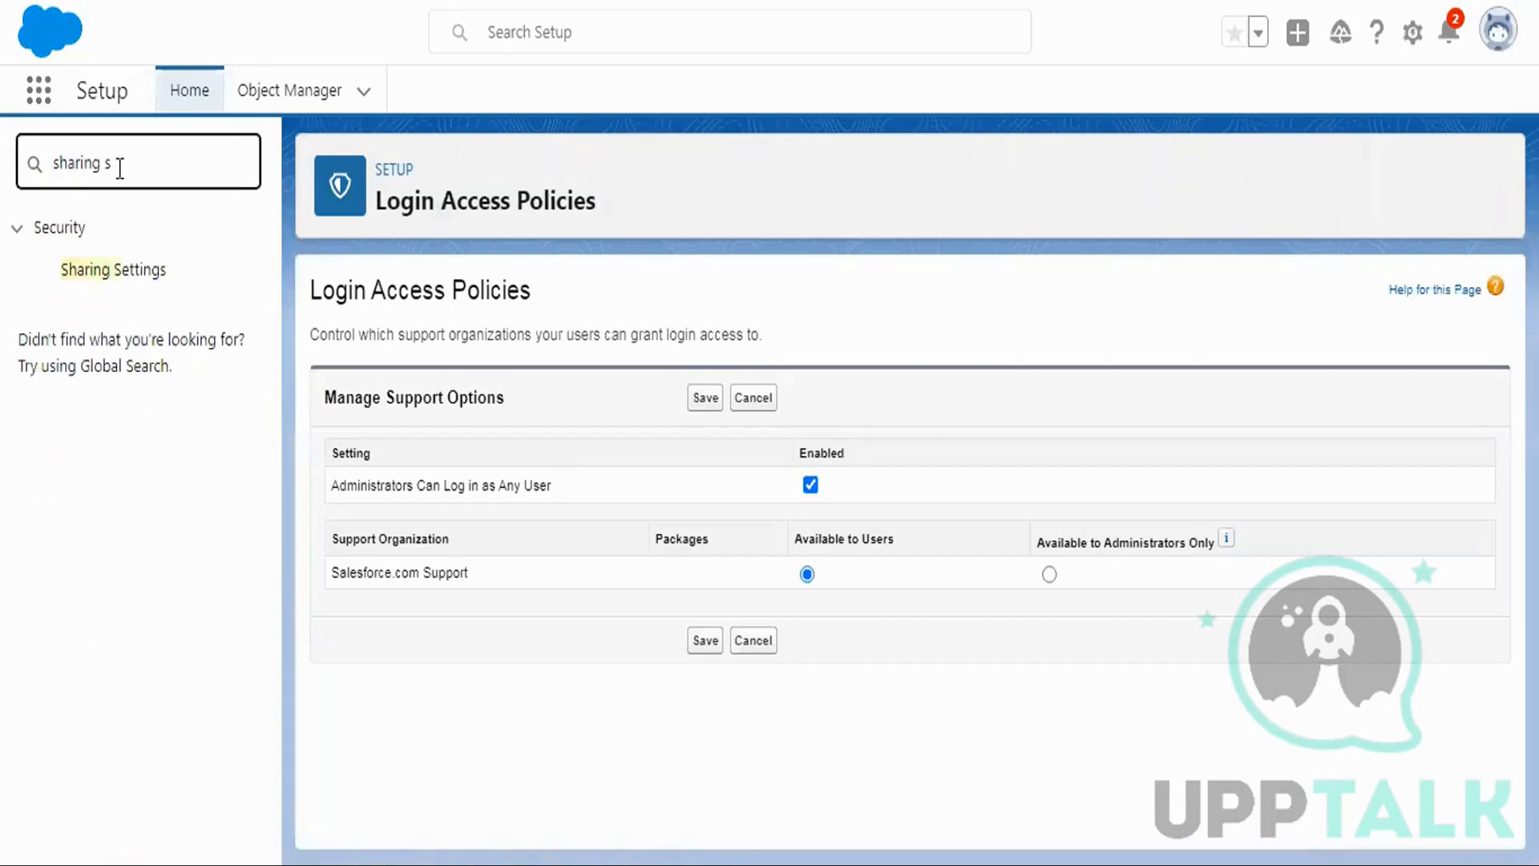
click(123, 277)
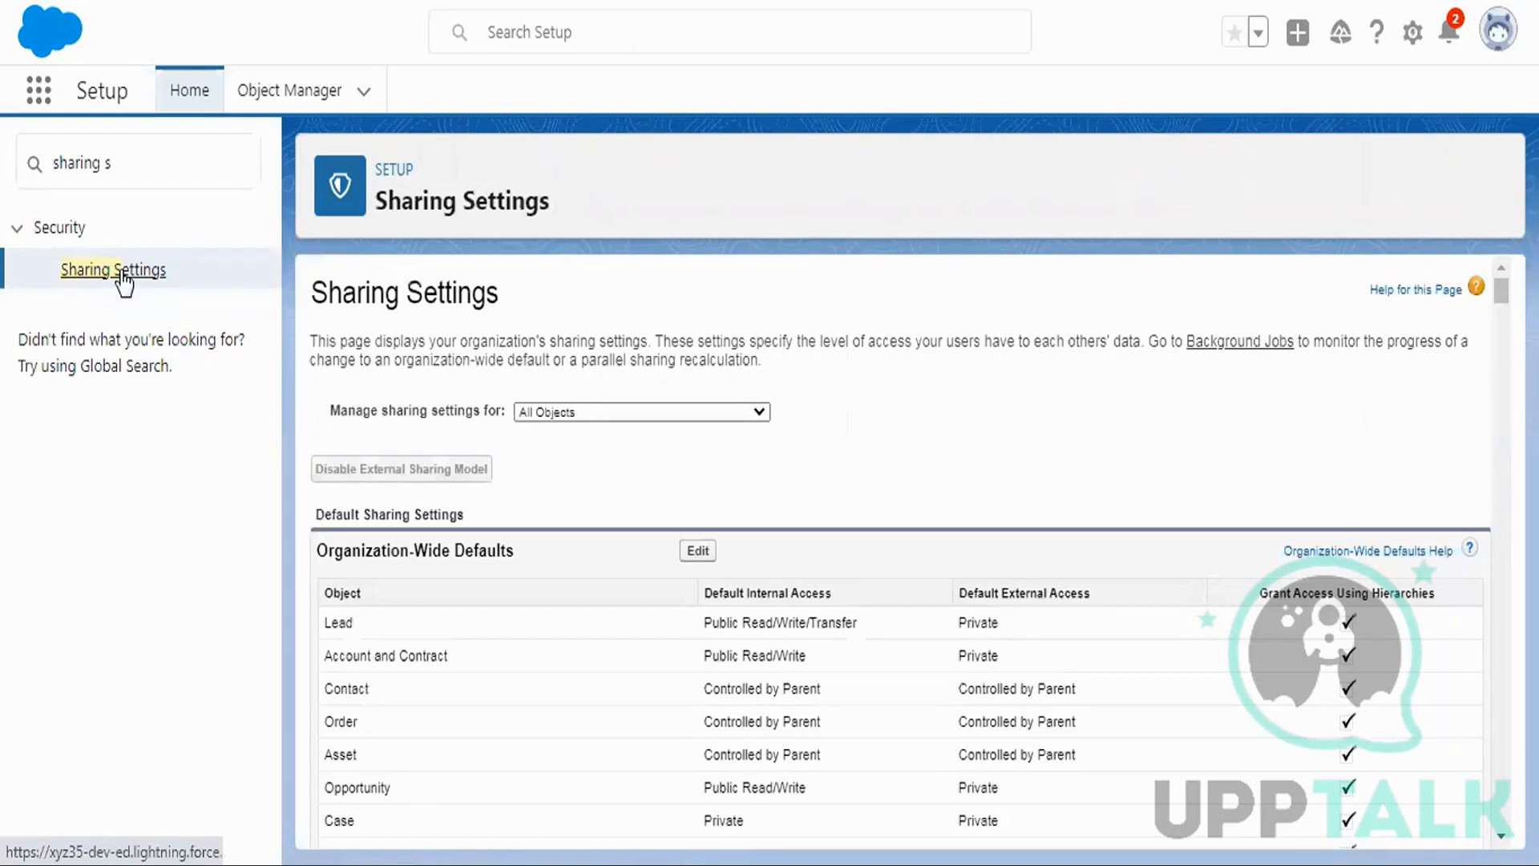
scroll(920, 347, down, 7)
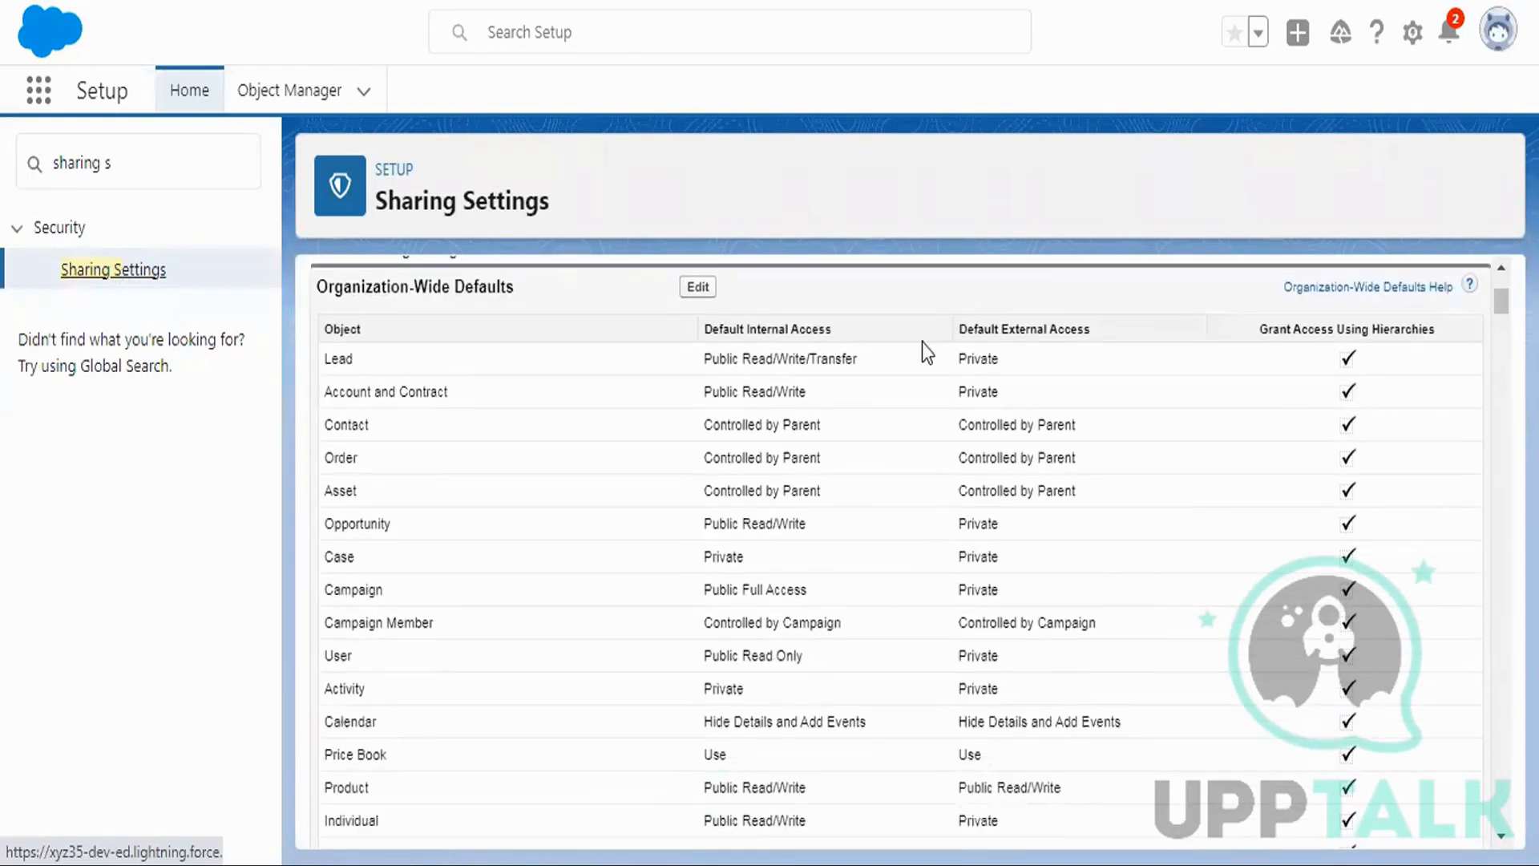
drag(1497, 315, 1500, 734)
scroll(1056, 523, up, 7)
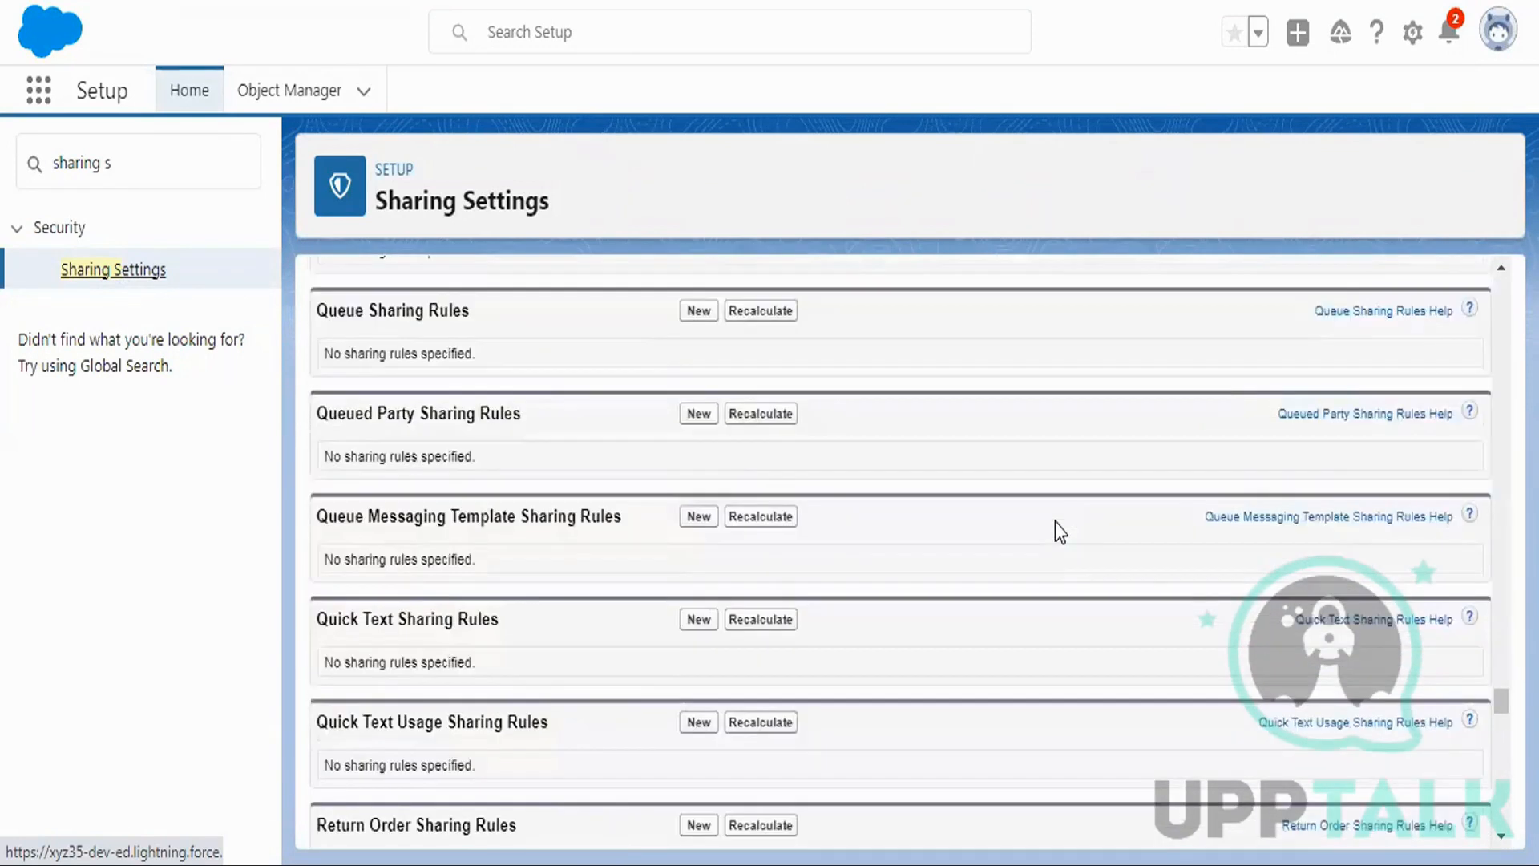
scroll(1056, 522, down, 1)
scroll(1055, 522, up, 13)
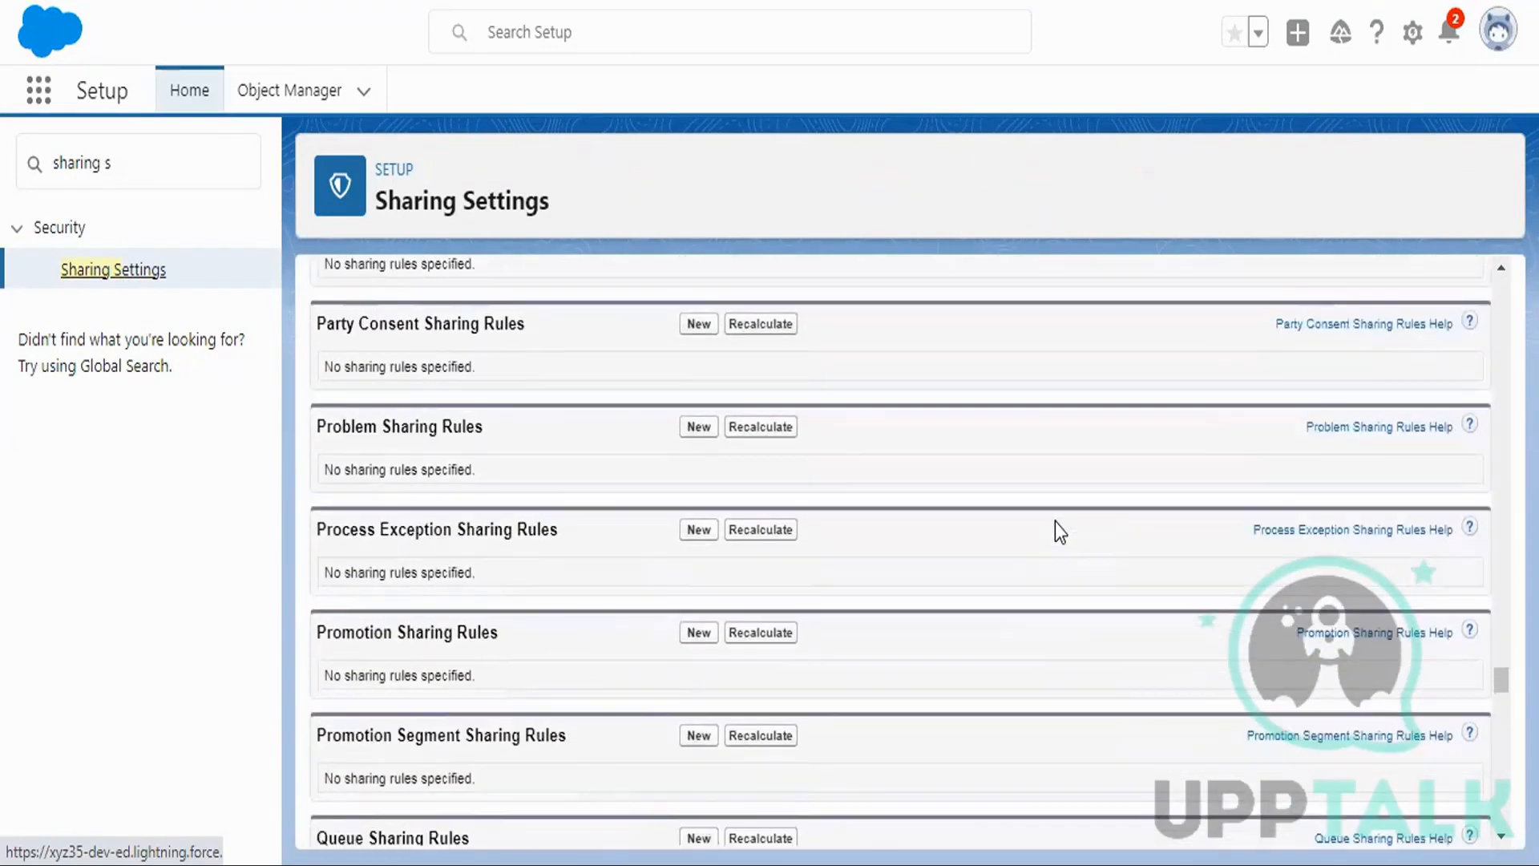
scroll(1055, 530, up, 2)
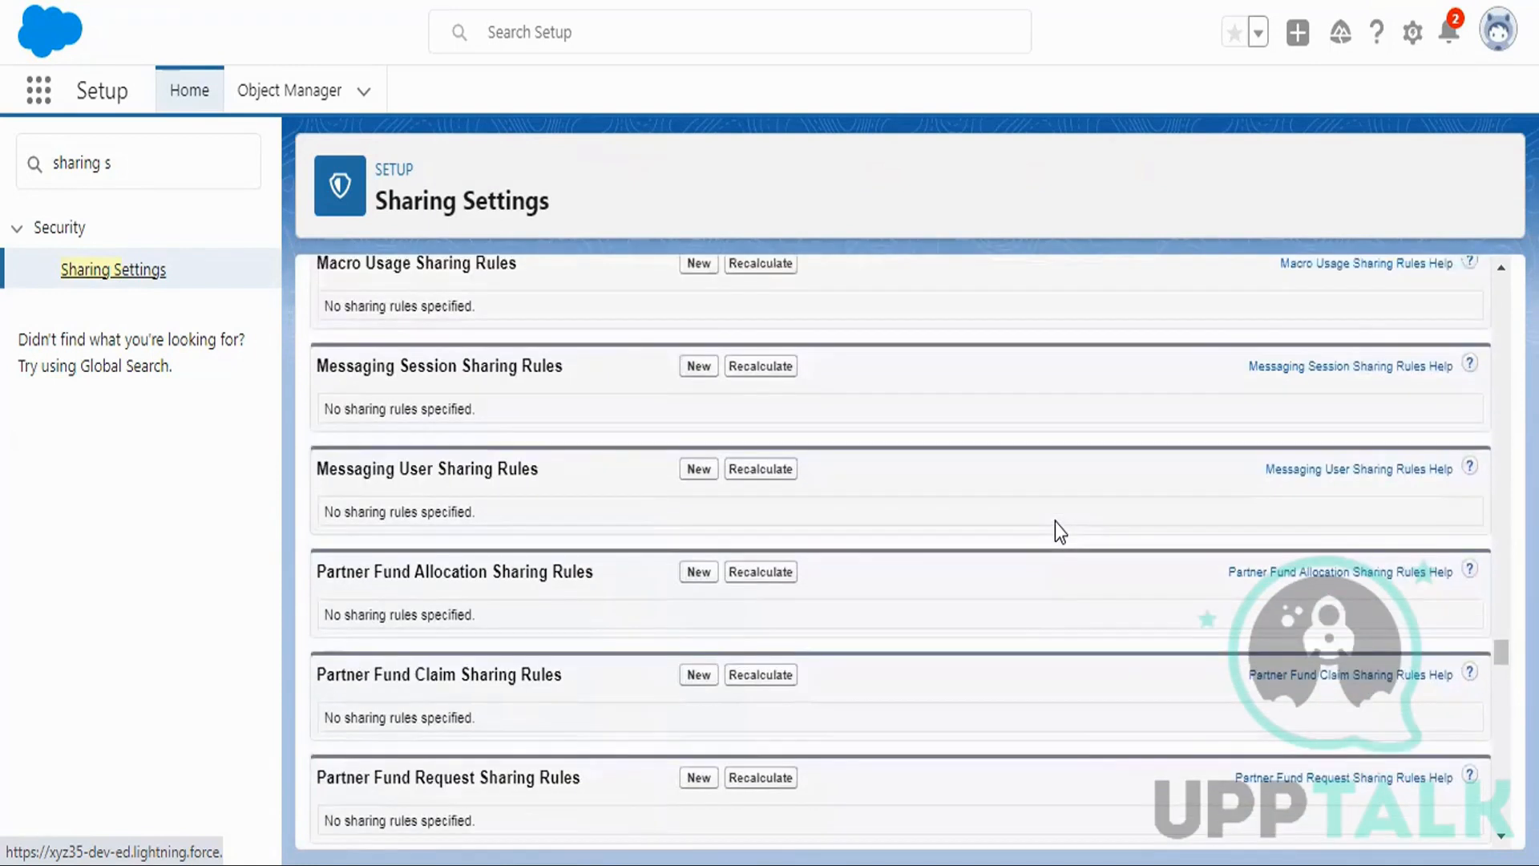
scroll(1055, 522, down, 20)
scroll(1052, 516, up, 20)
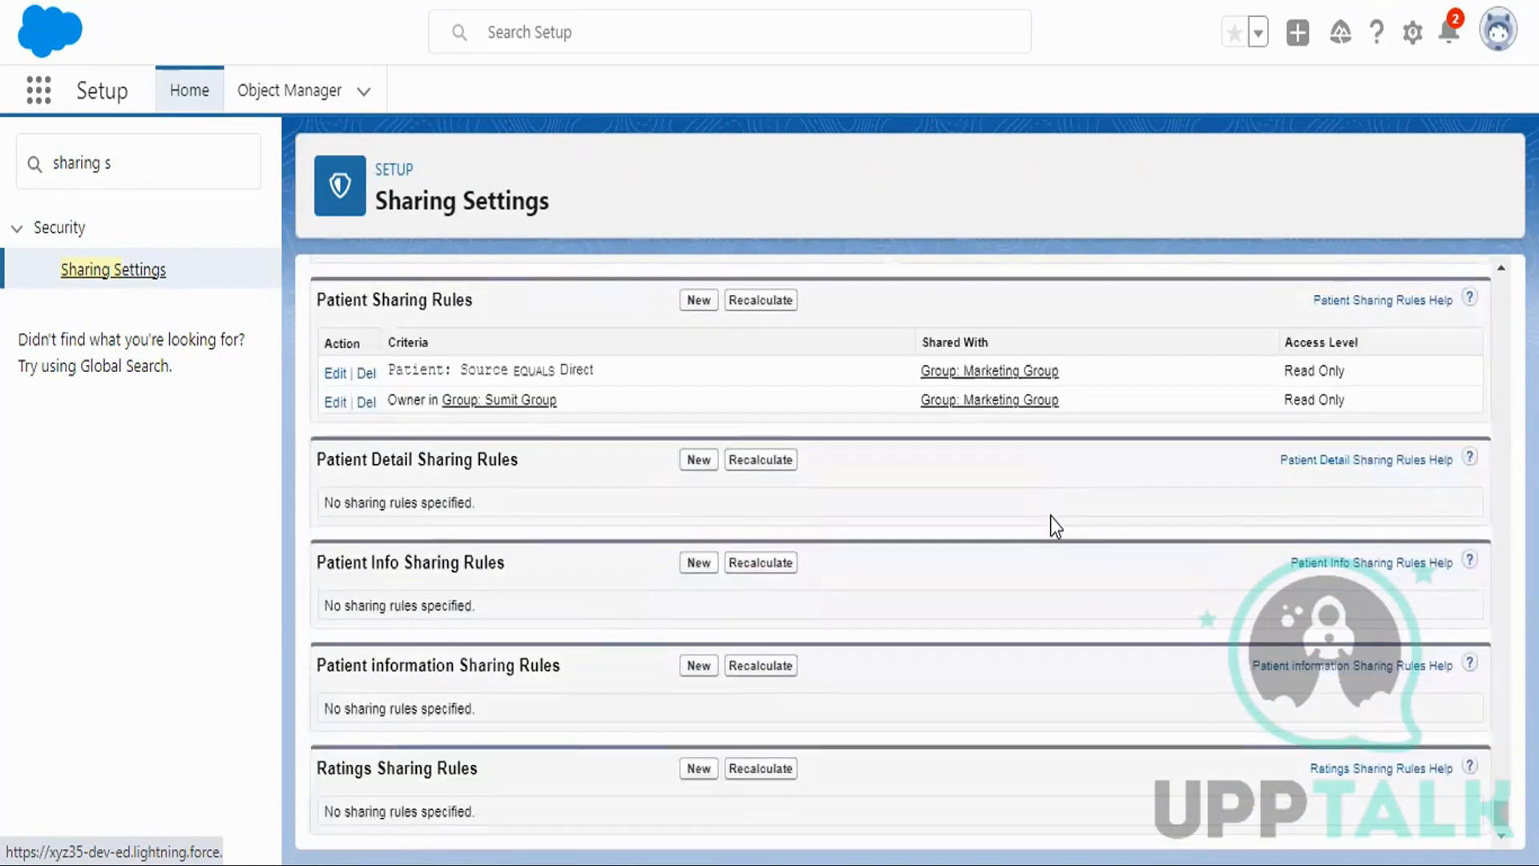
drag(326, 463, 519, 463)
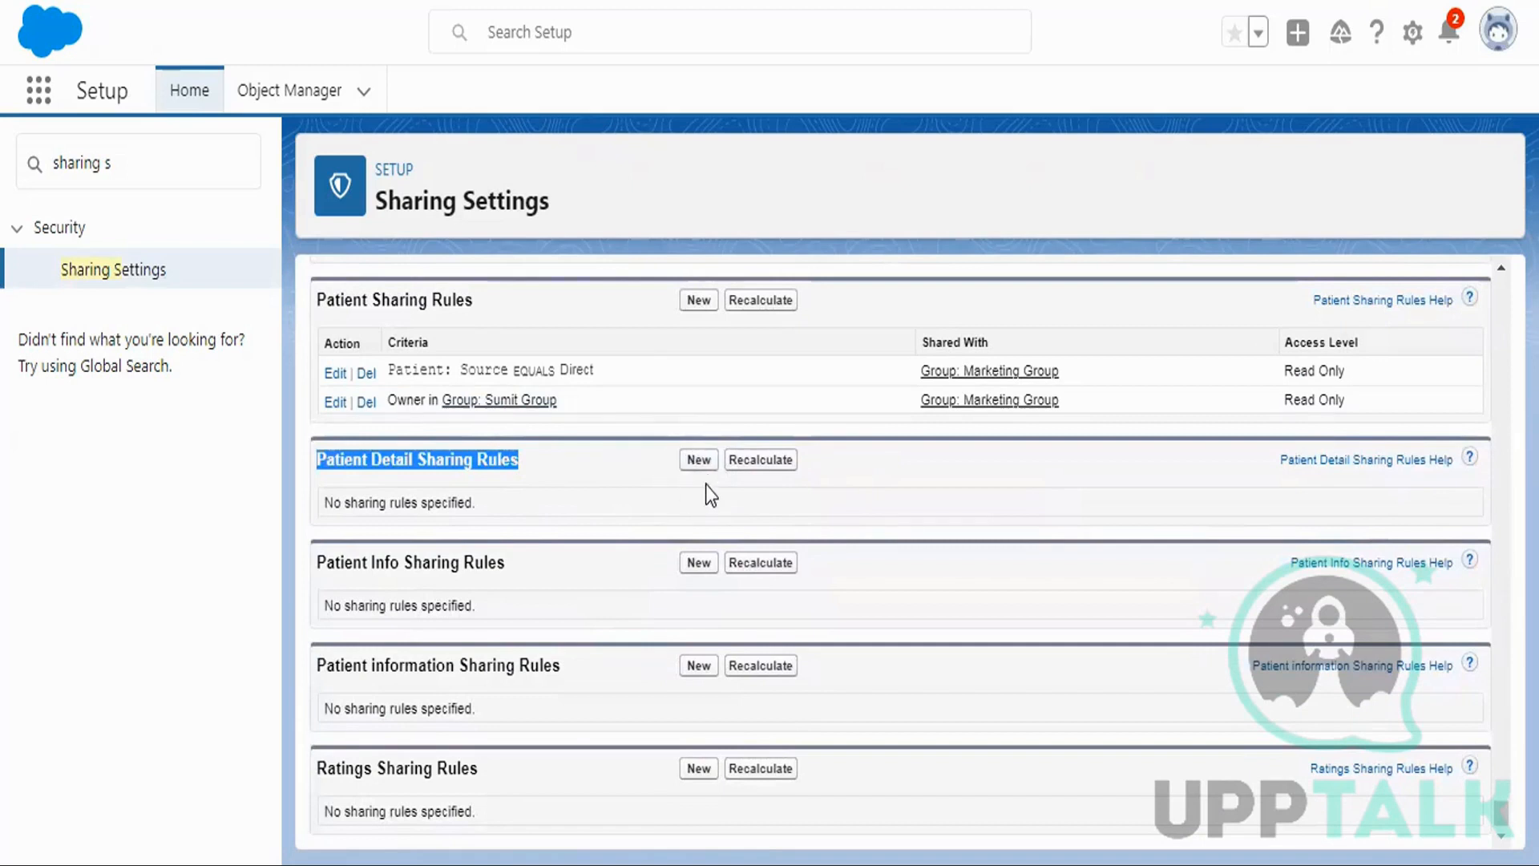
Start a new Patient Detail sharing rule labelled 'Criteria Based', giving rule name Criteria_Based.
click(699, 461)
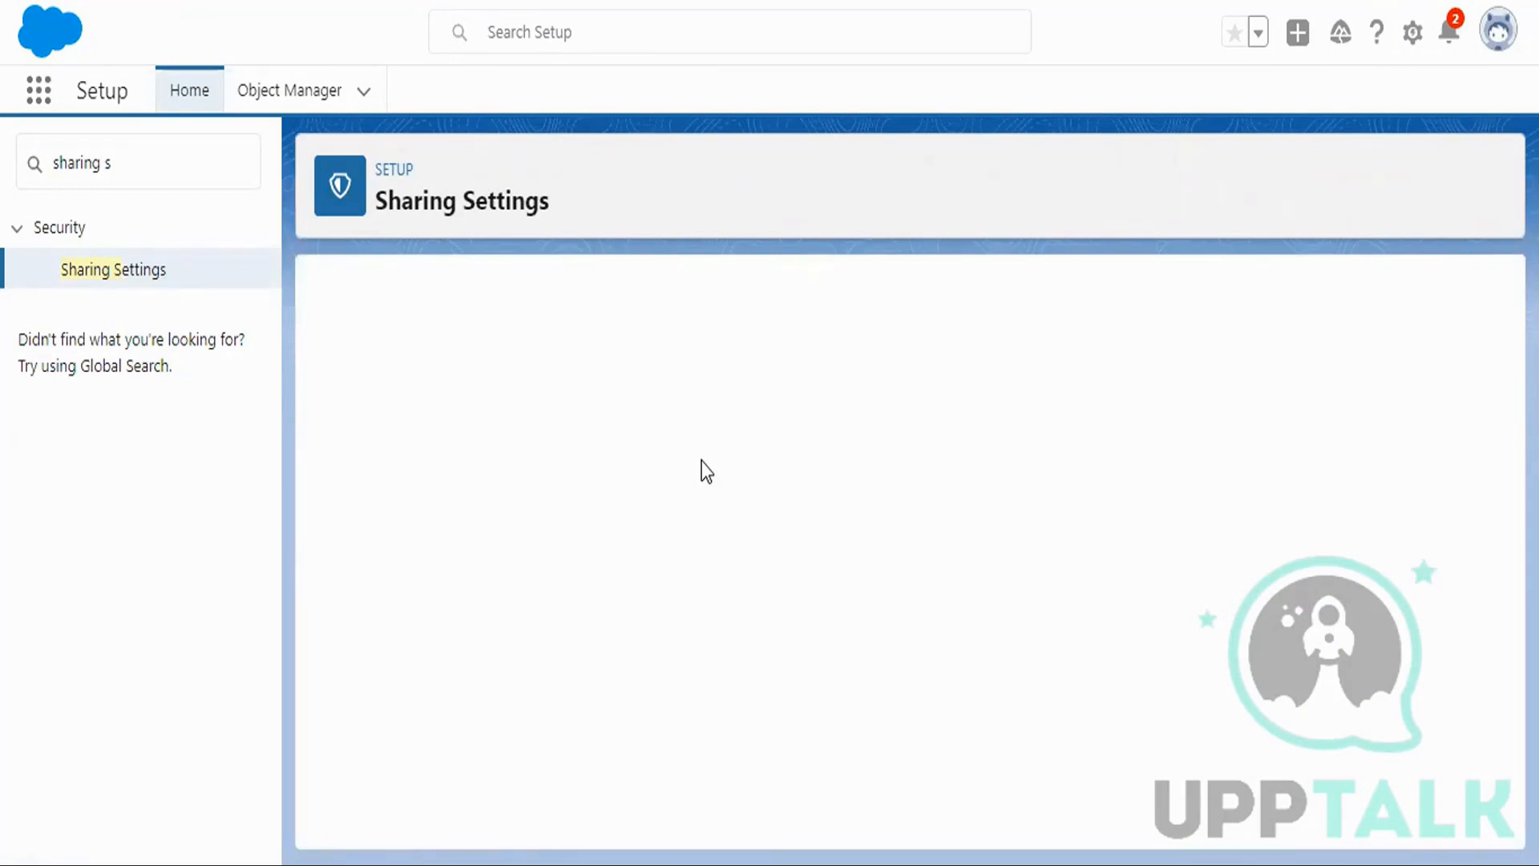
scroll(1065, 384, down, 2)
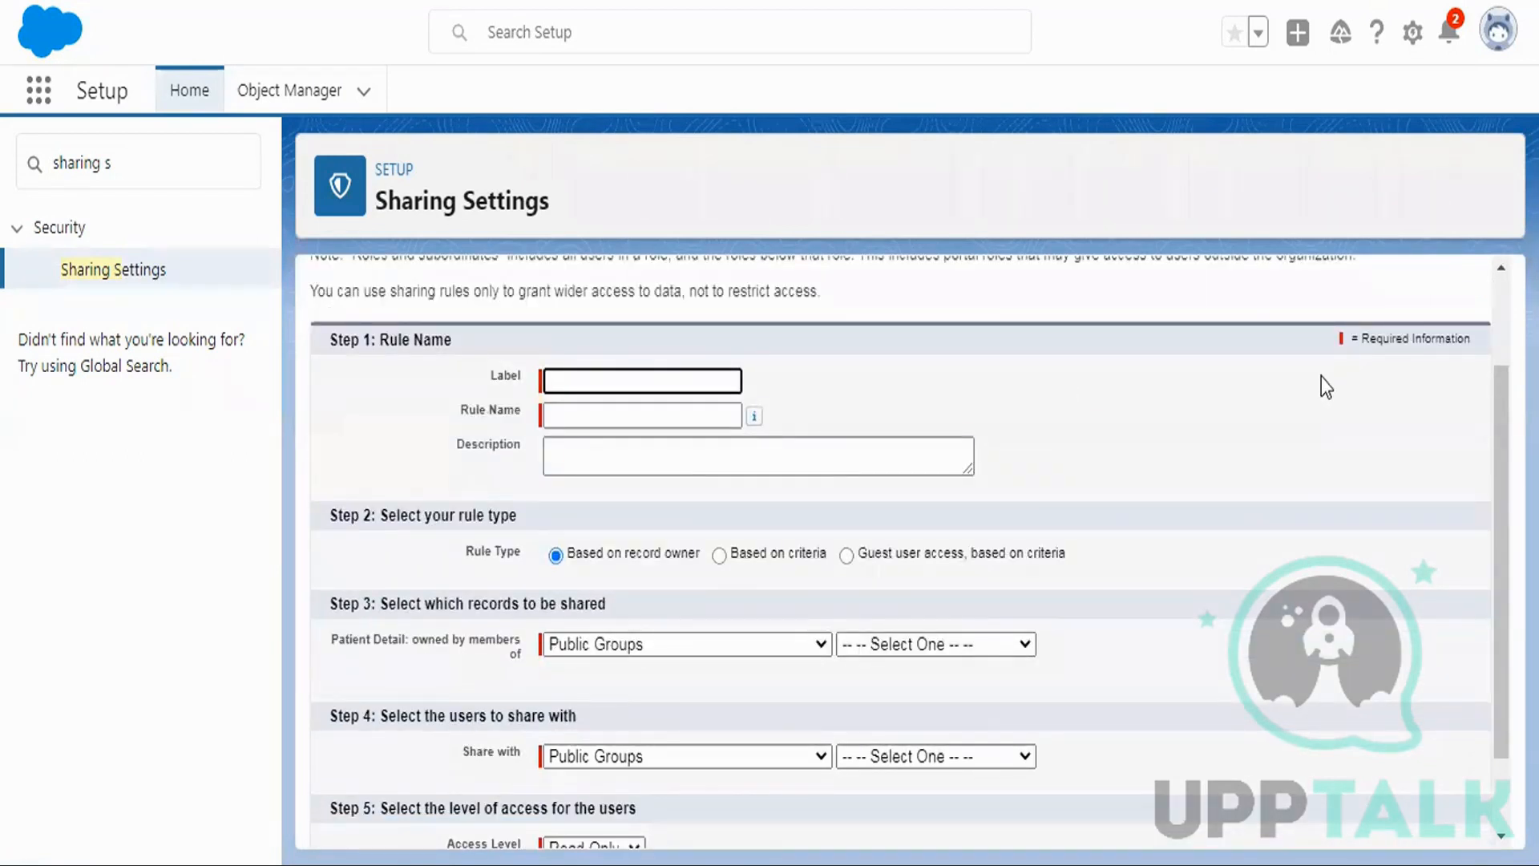
text(Criteria Based)
key(Tab)
scroll(1281, 365, down, 2)
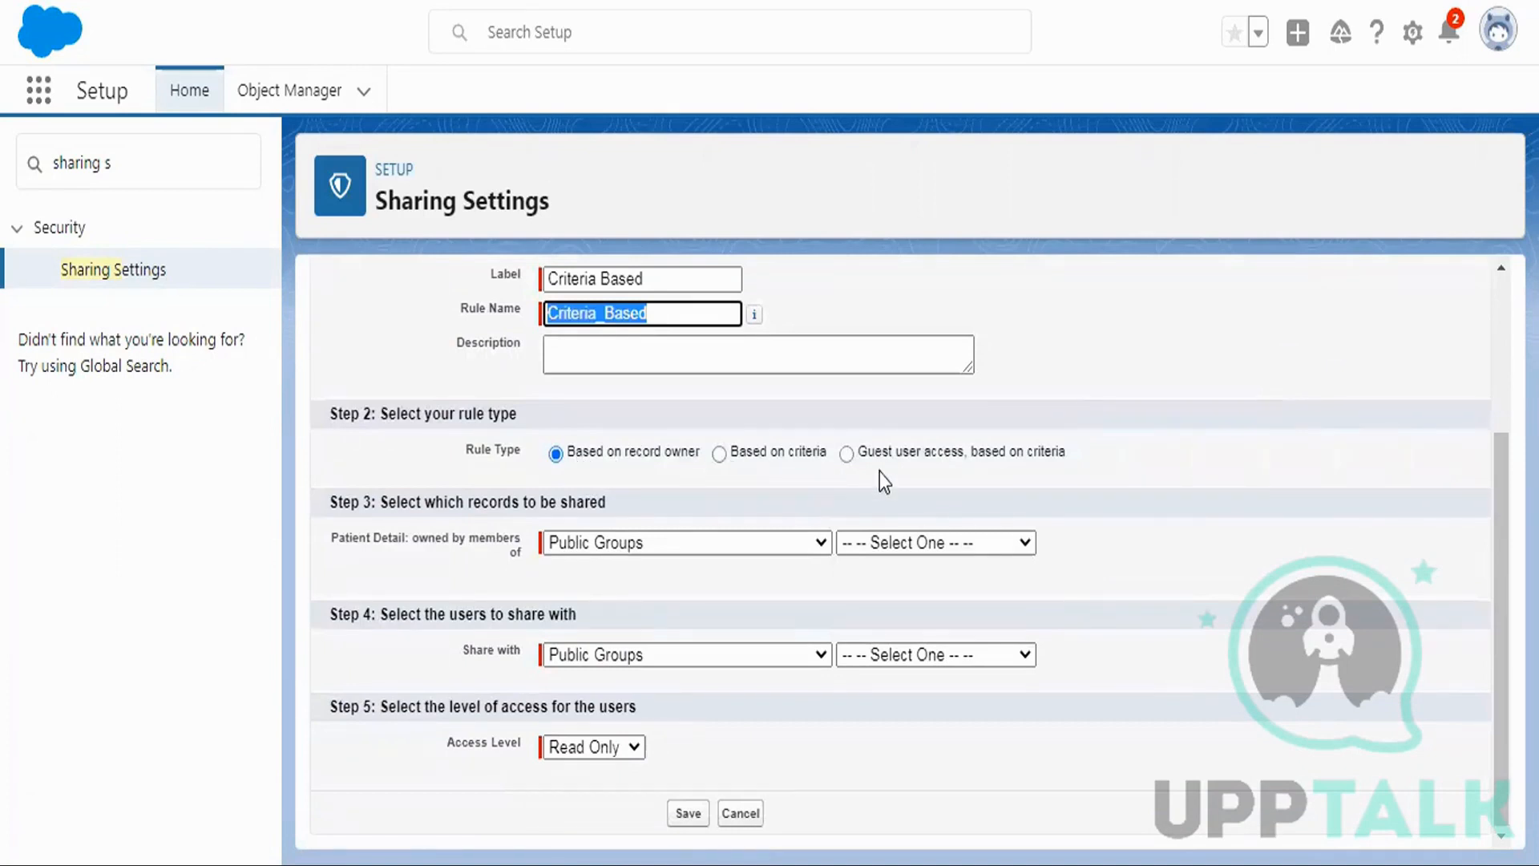
drag(859, 452, 1063, 460)
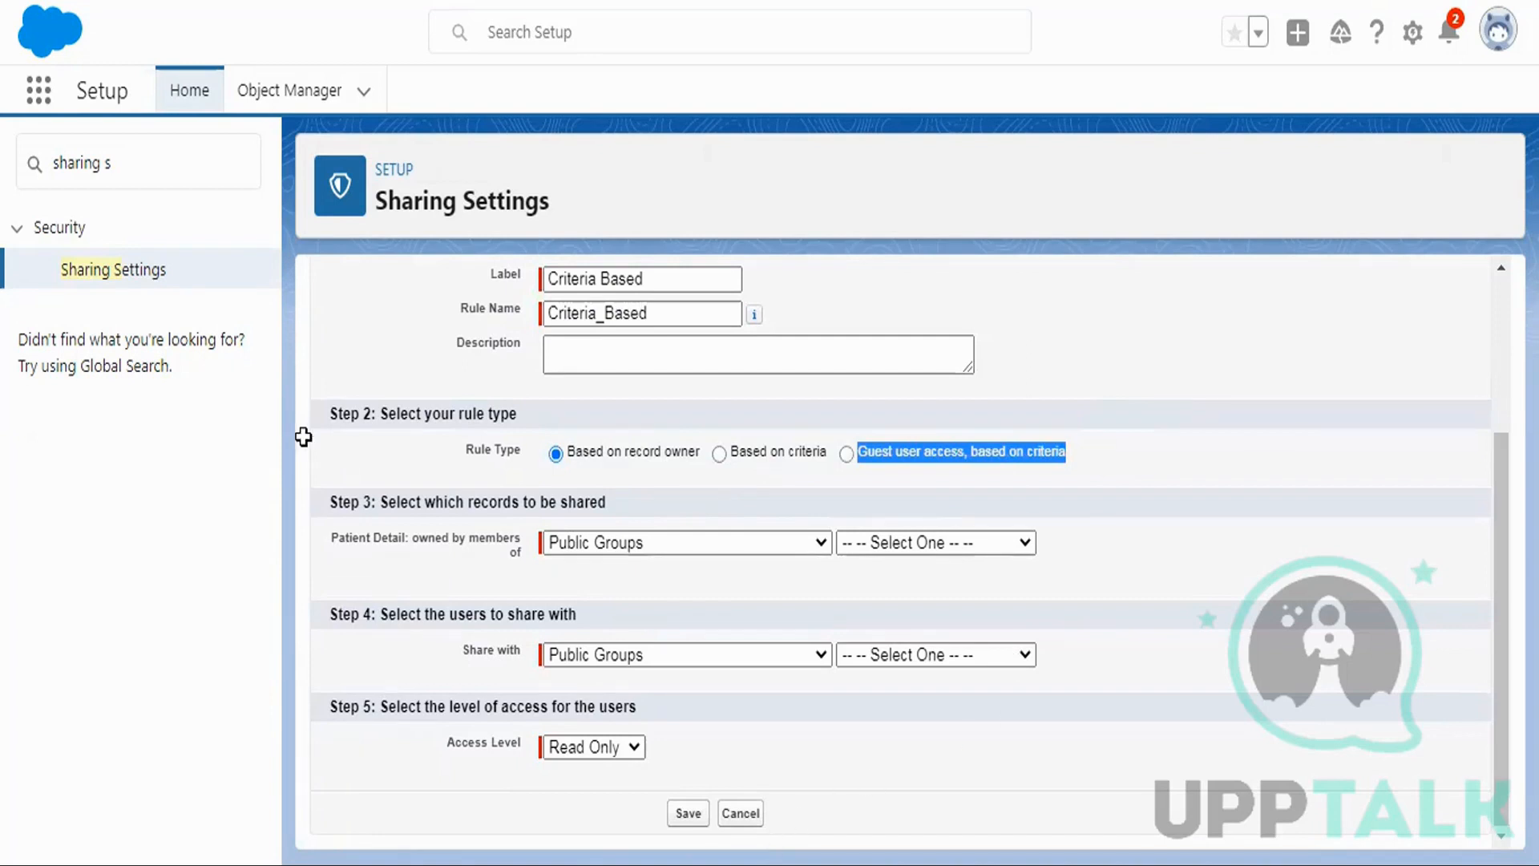
Switch the new rule's type to 'Based on criteria' and expand the first criterion's Field list.
drag(90, 377, 195, 377)
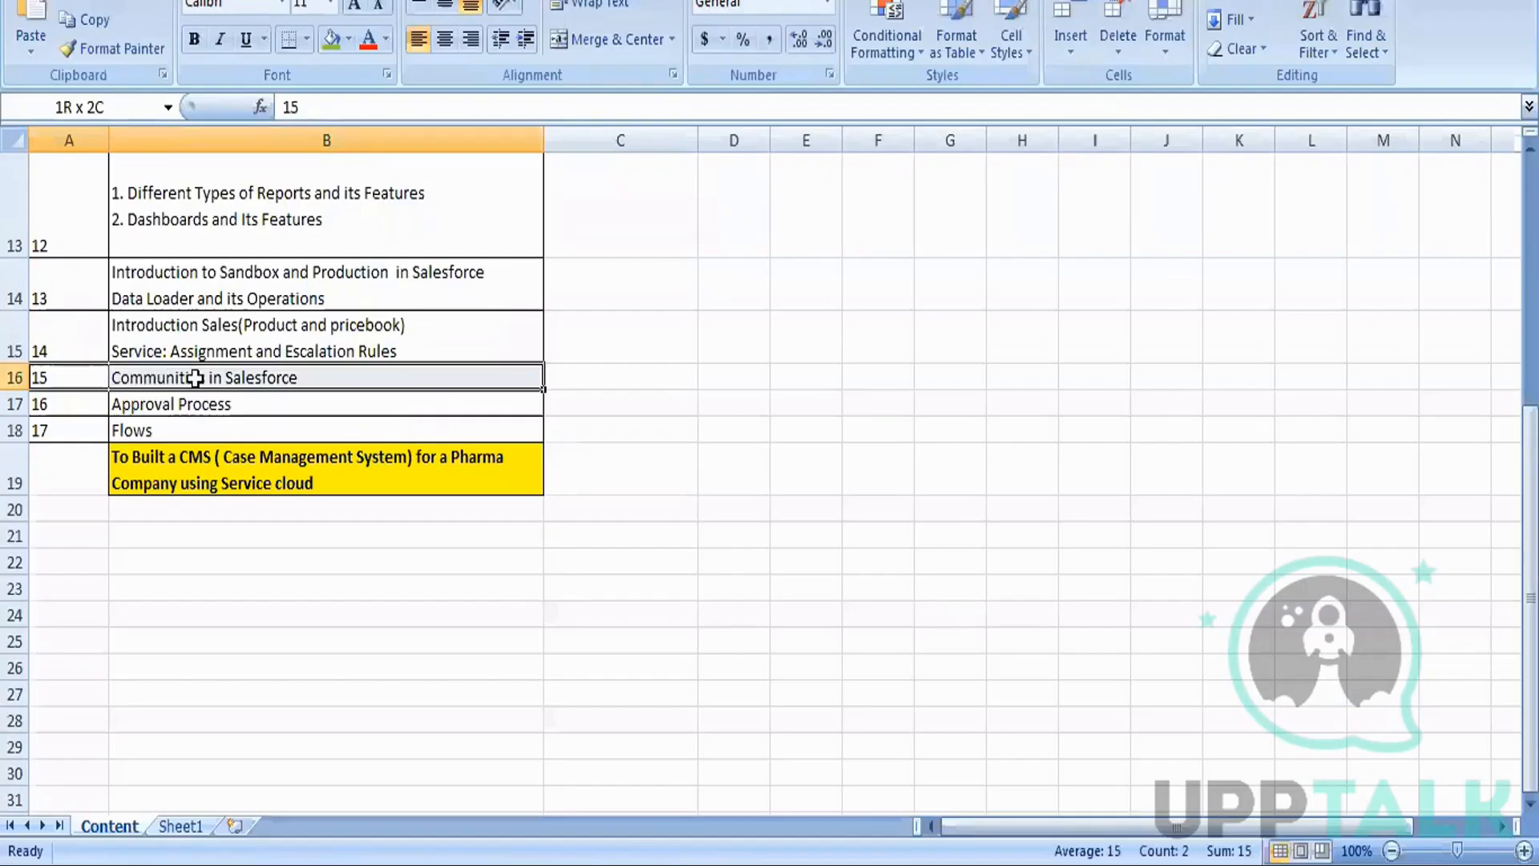
click(218, 375)
drag(1066, 453, 868, 455)
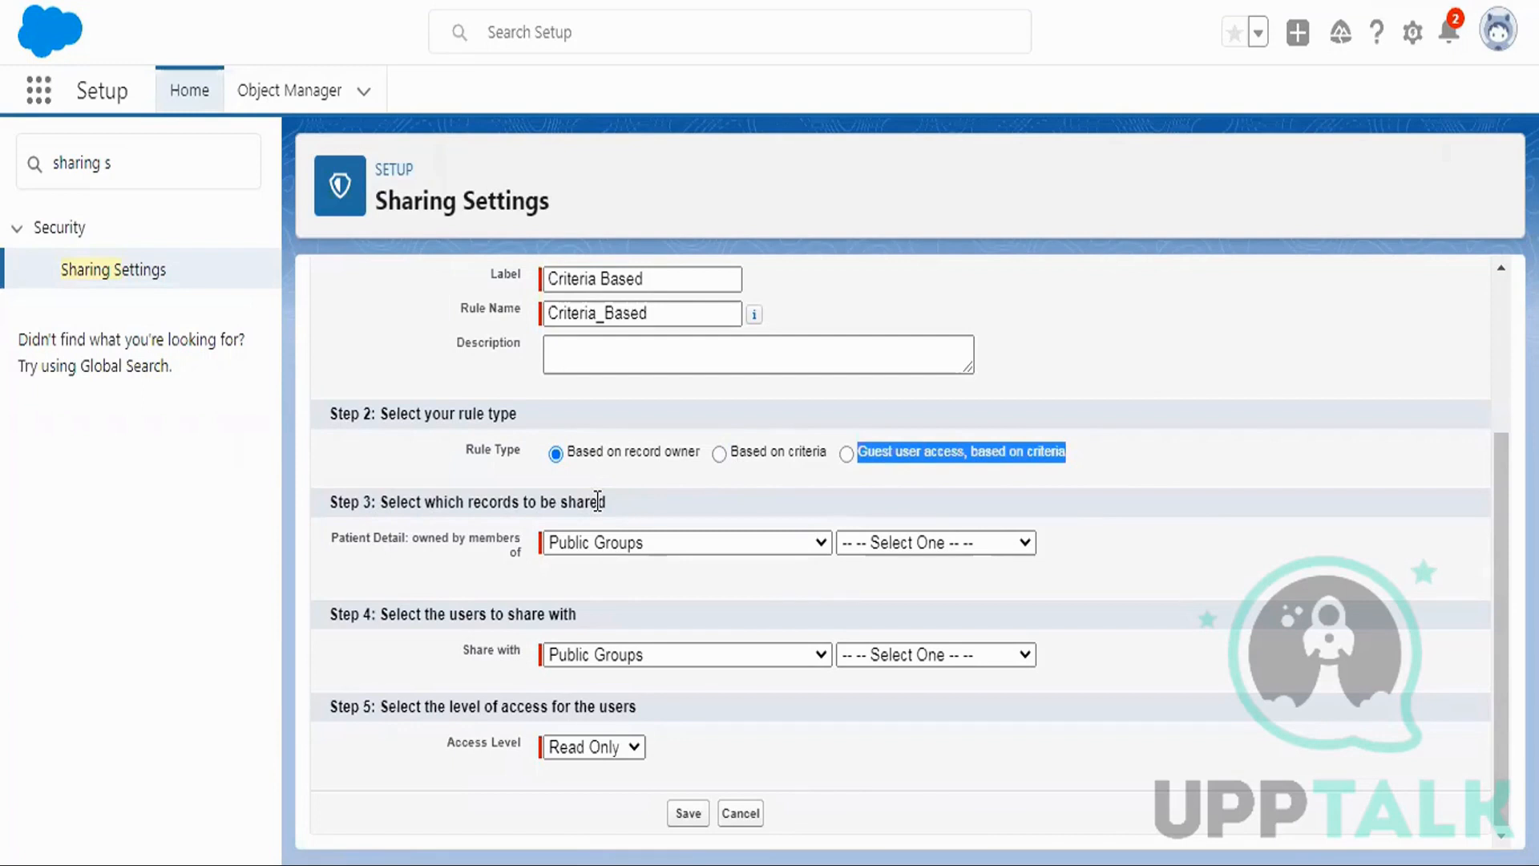
click(670, 545)
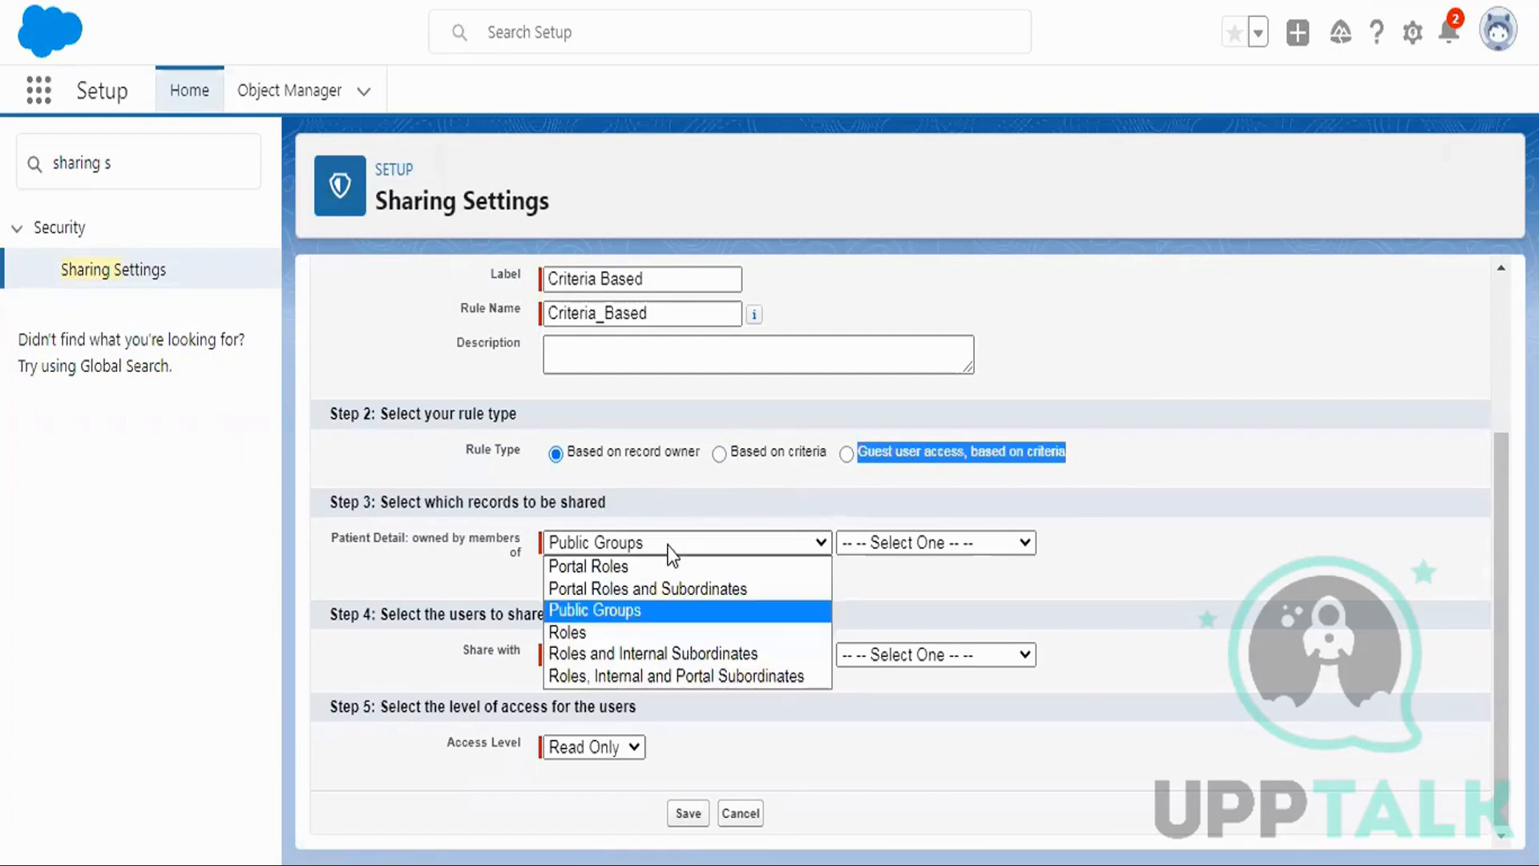
click(758, 444)
click(623, 561)
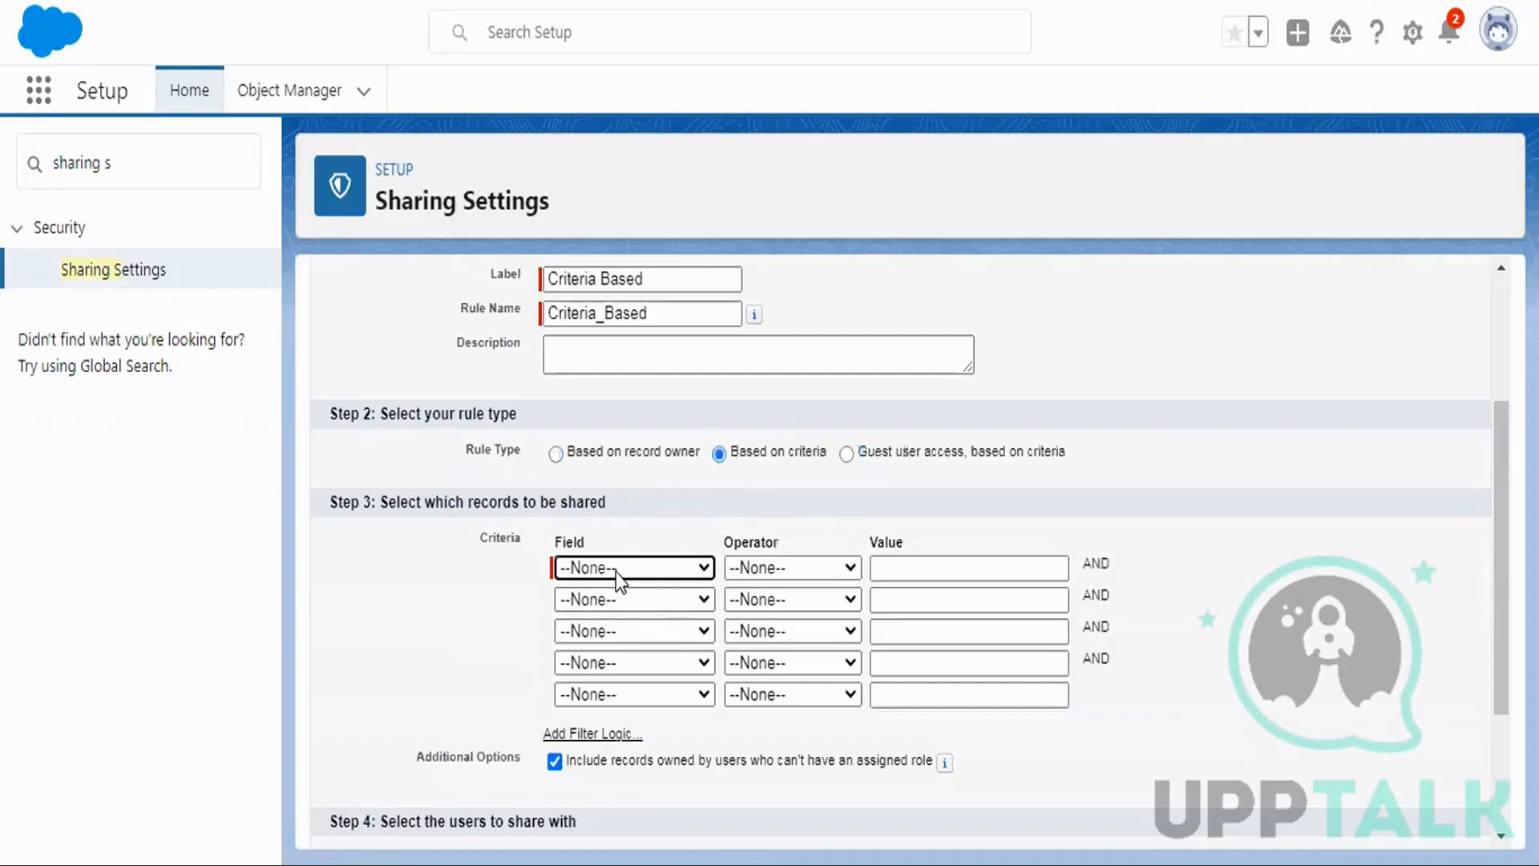
click(615, 570)
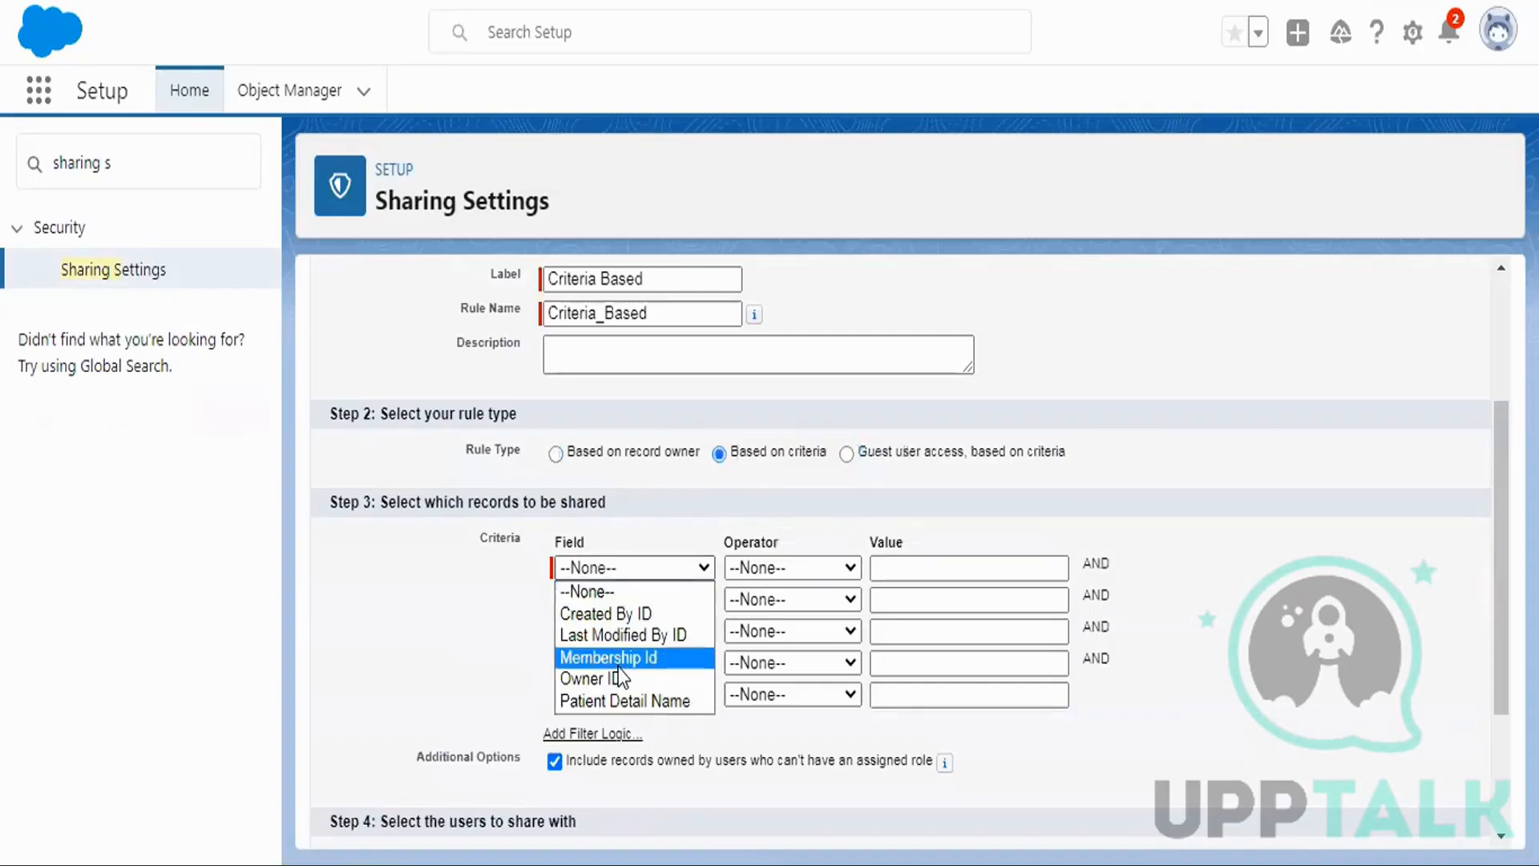
Leave the criteria Field rows empty and go to Object Manager's list of objects.
click(680, 504)
scroll(1197, 390, down, 3)
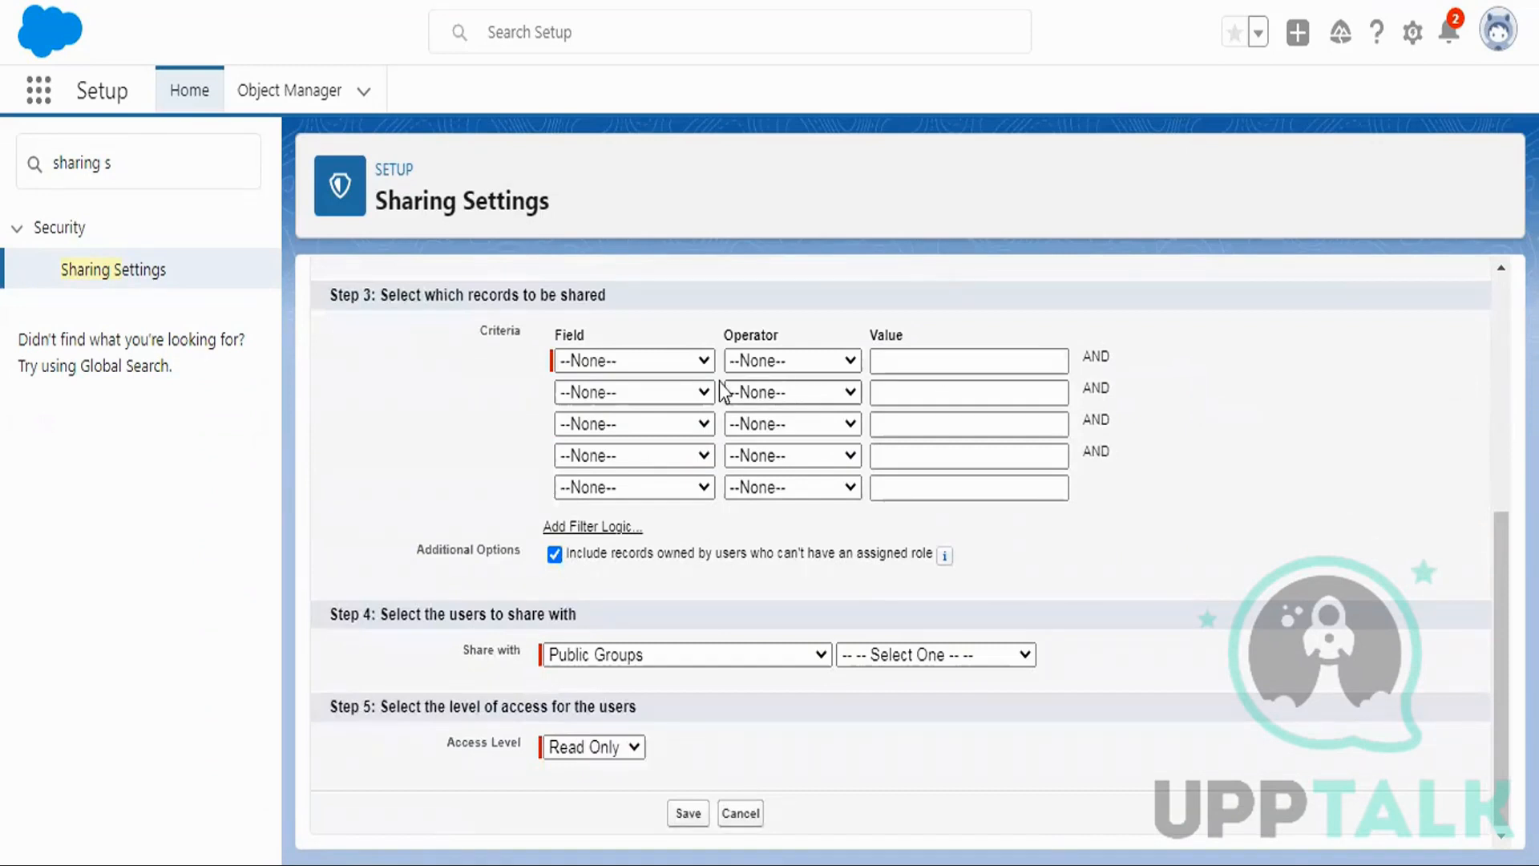
click(601, 359)
click(465, 412)
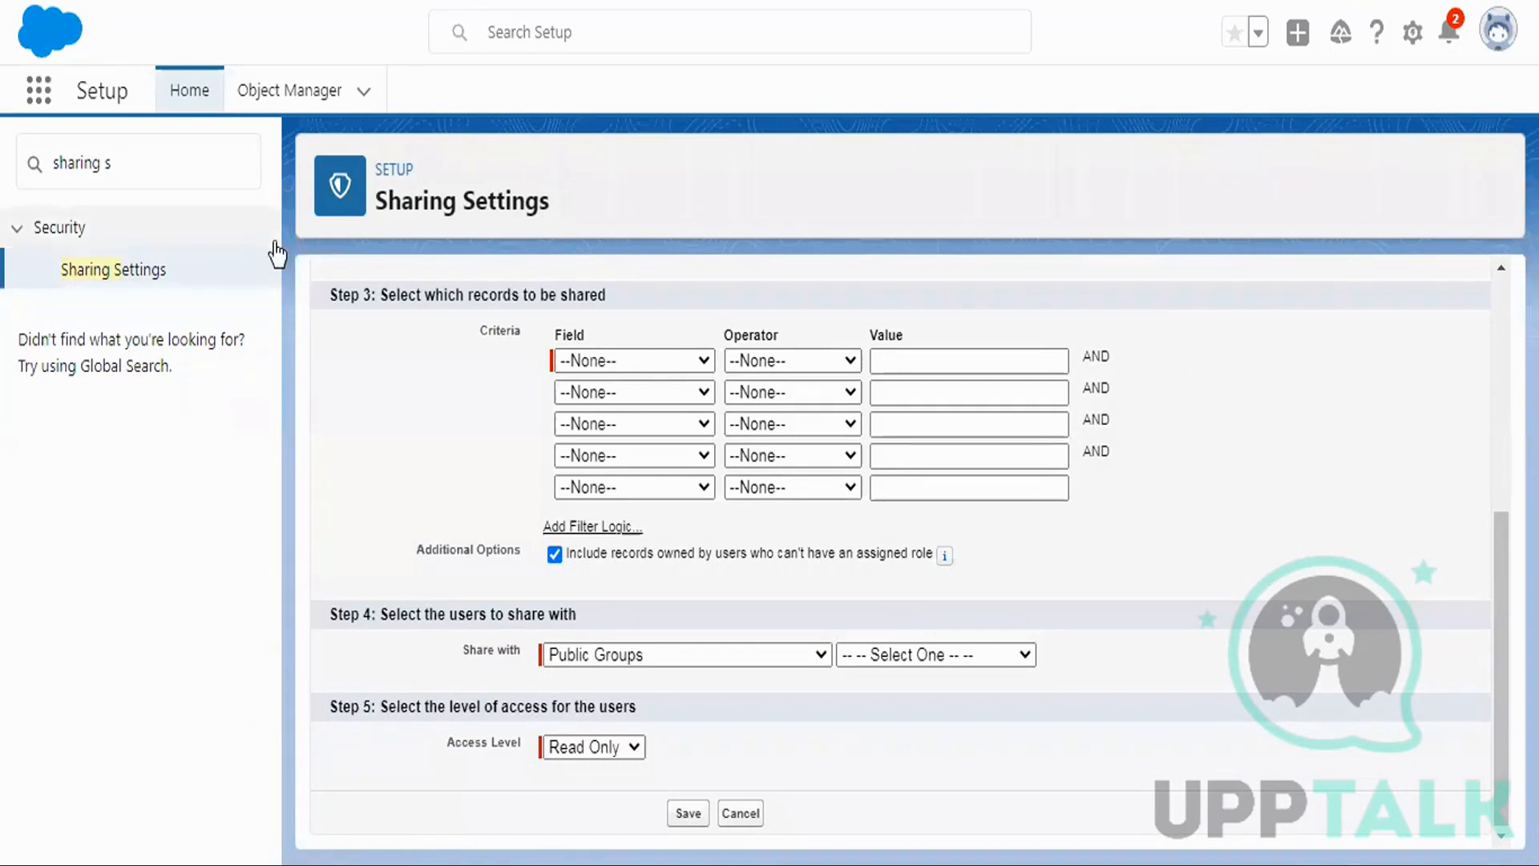
click(290, 100)
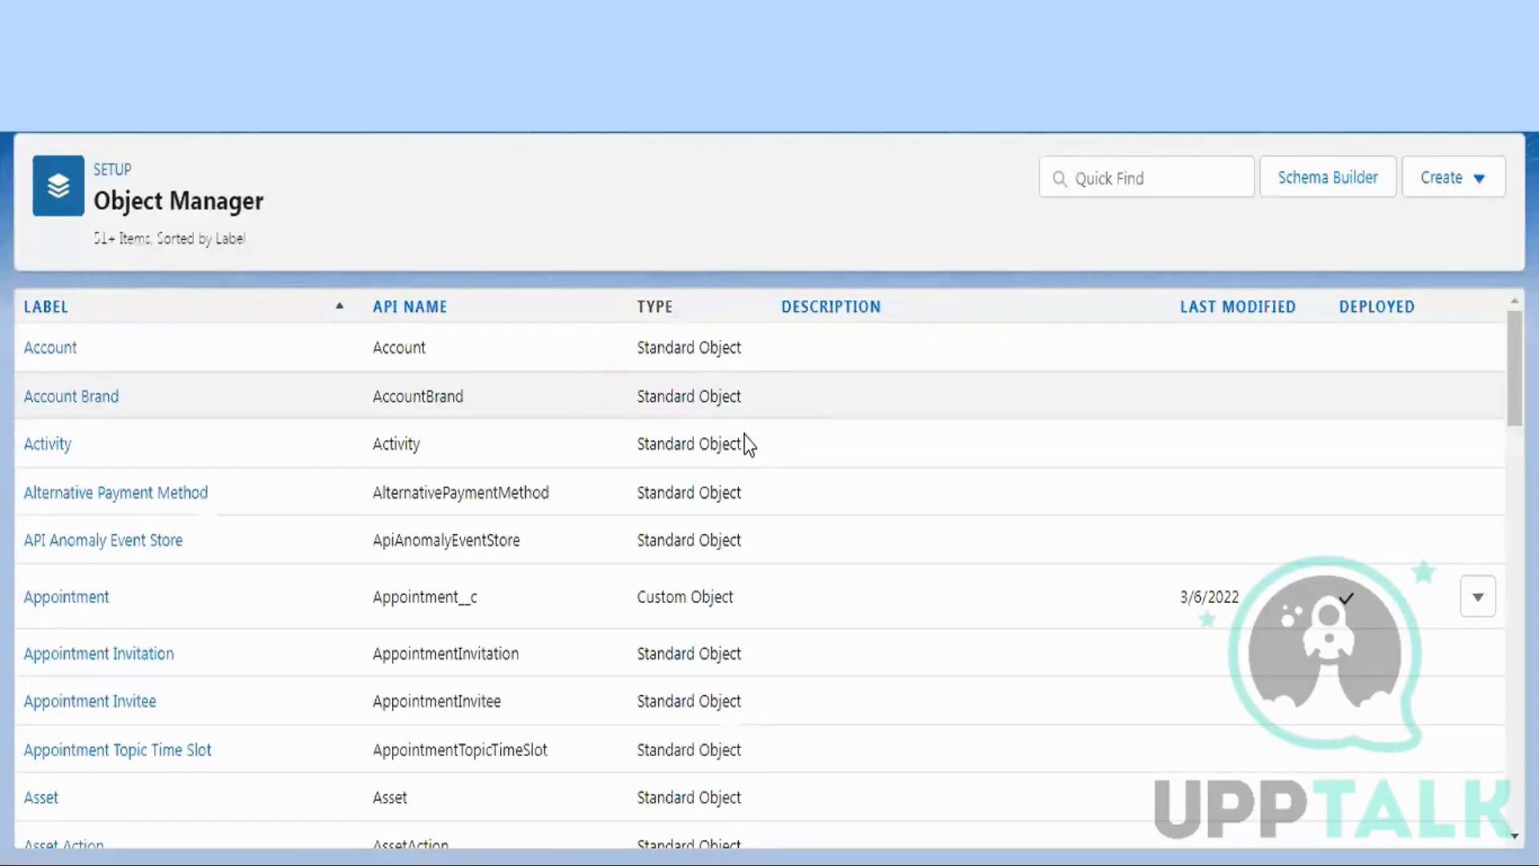
Dismiss the admin tips panel and filter Object Manager by 'patient det' to select Patient Detail.
key(alt+Tab)
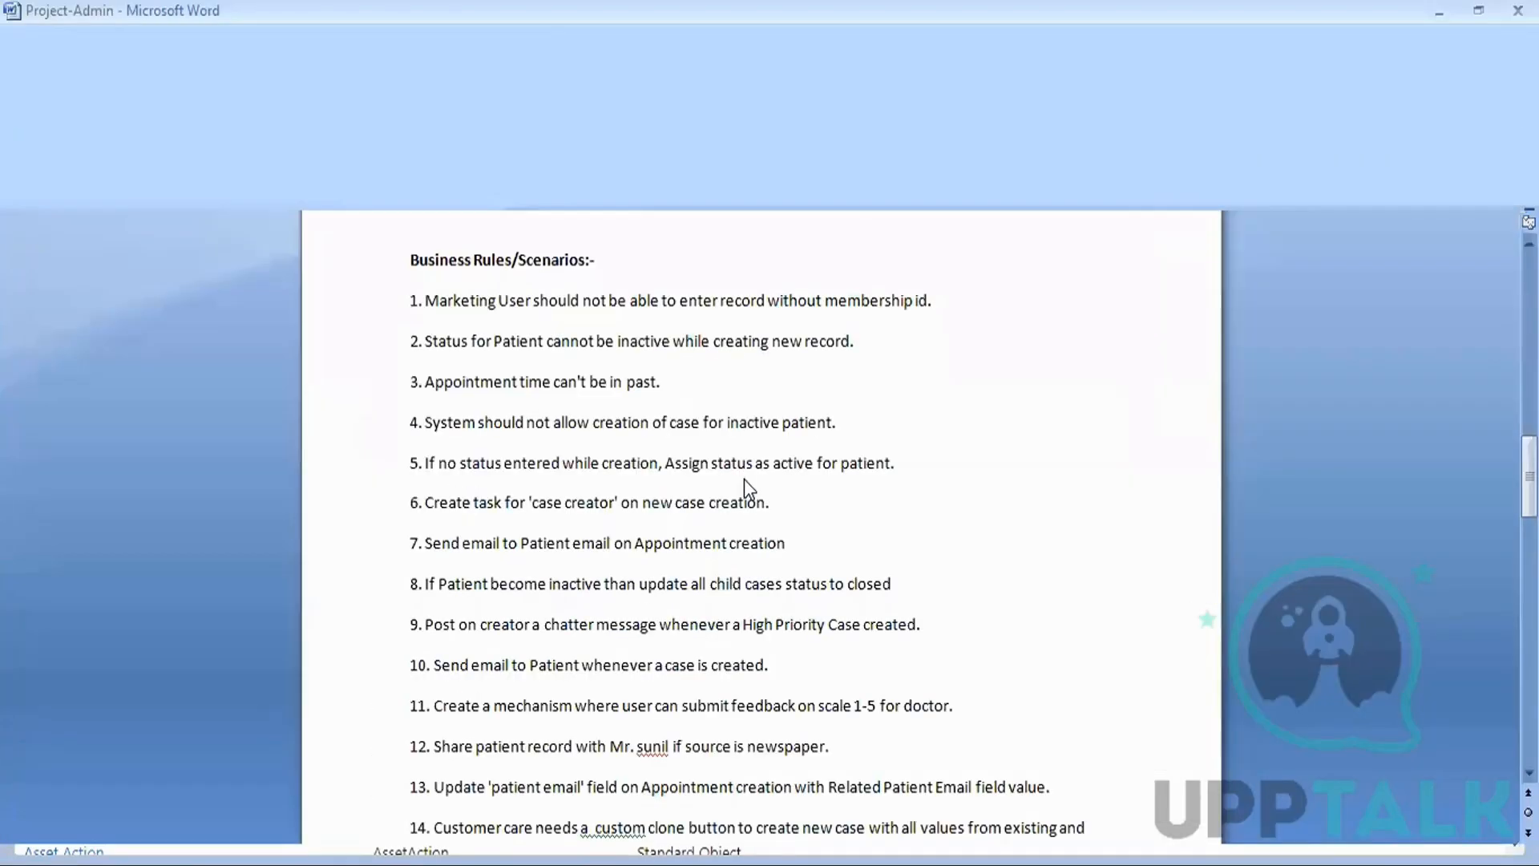
scroll(762, 322, up, 15)
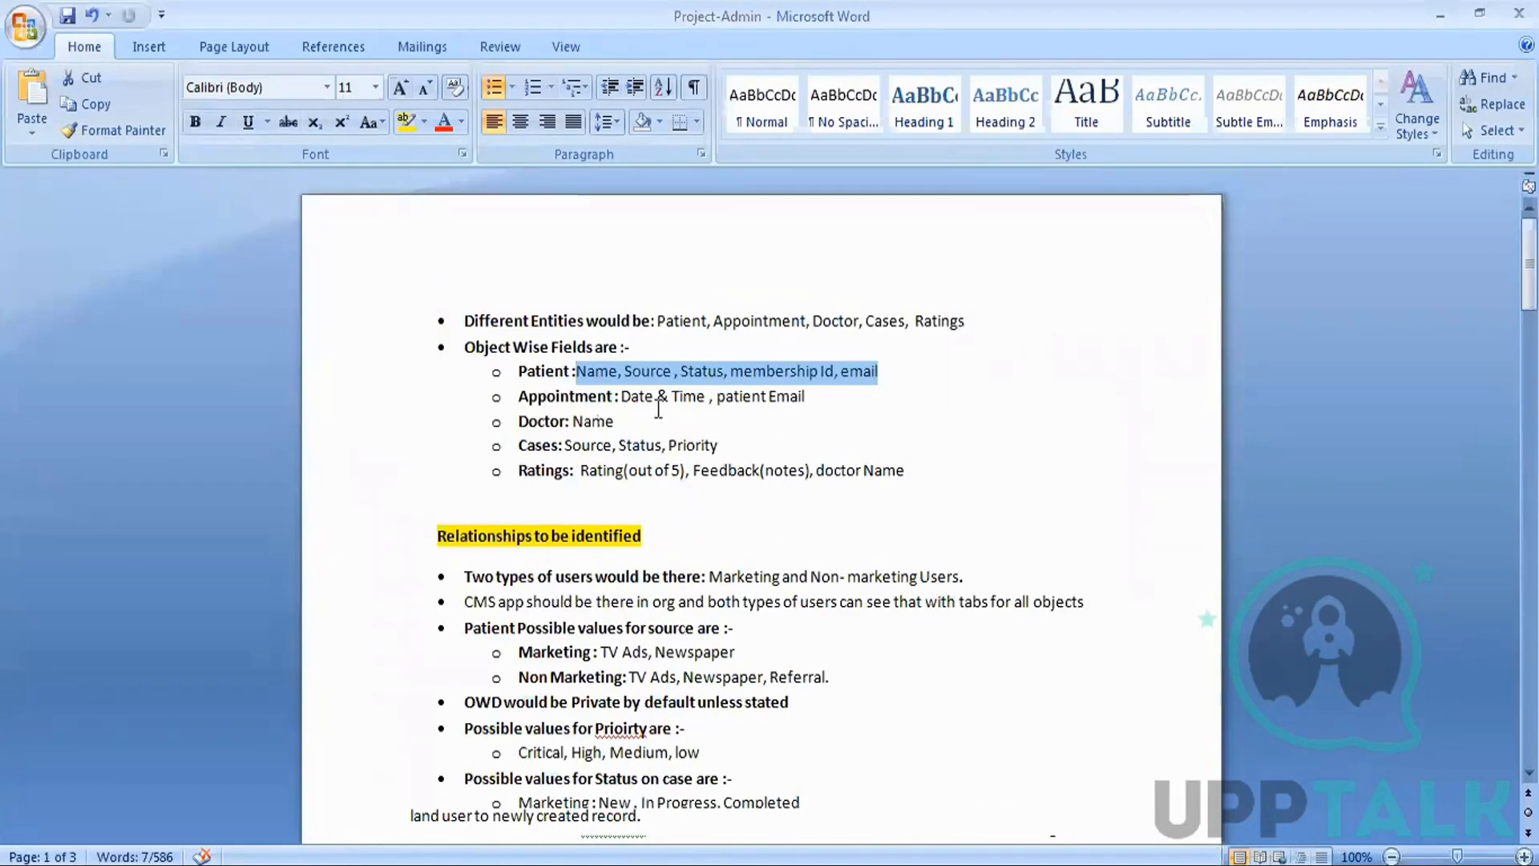
drag(576, 371, 877, 373)
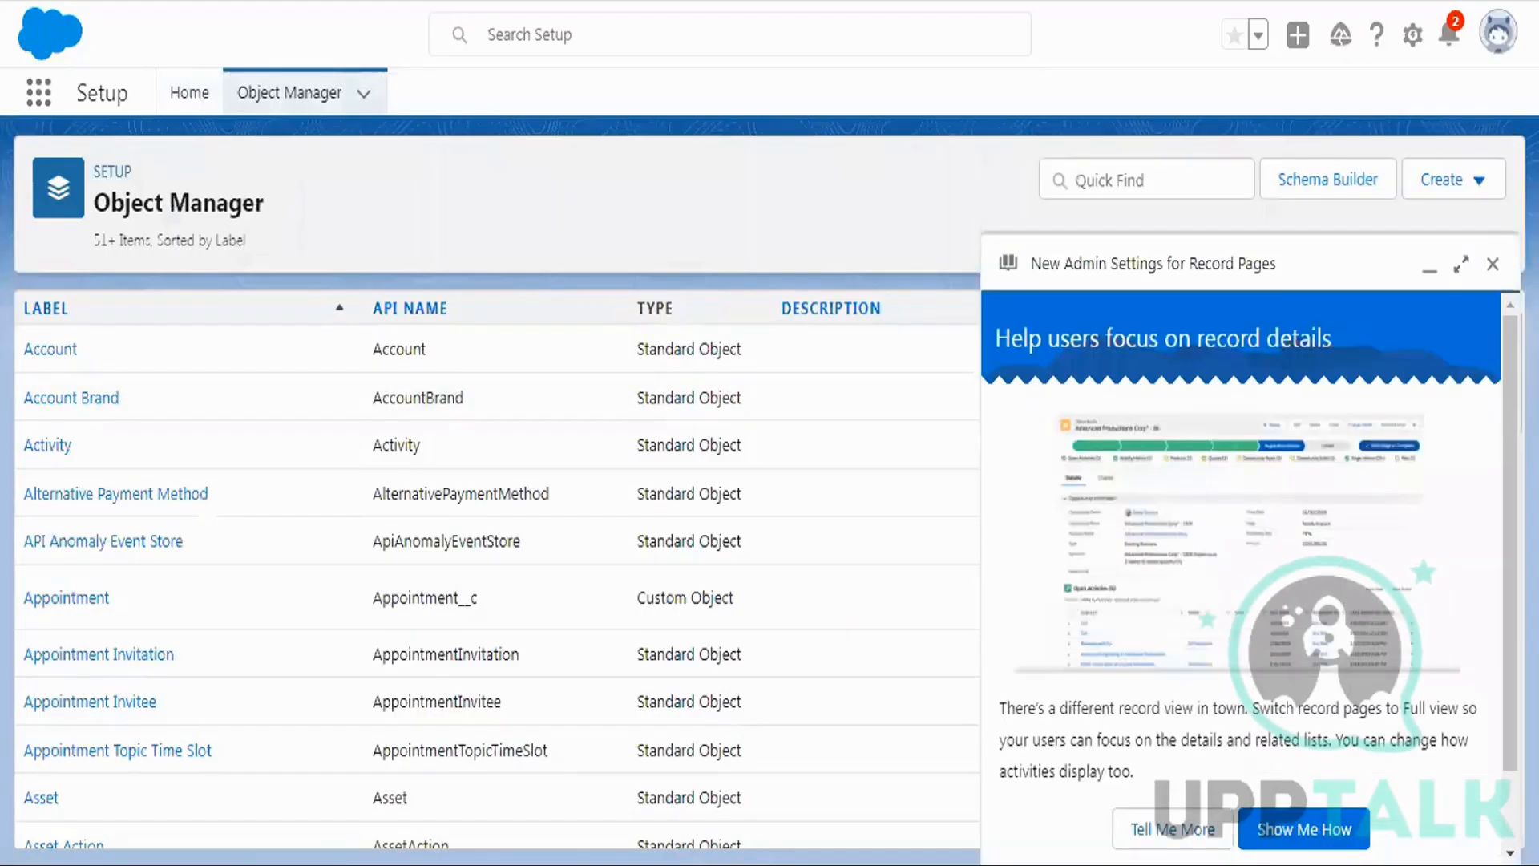
click(1429, 270)
click(1193, 184)
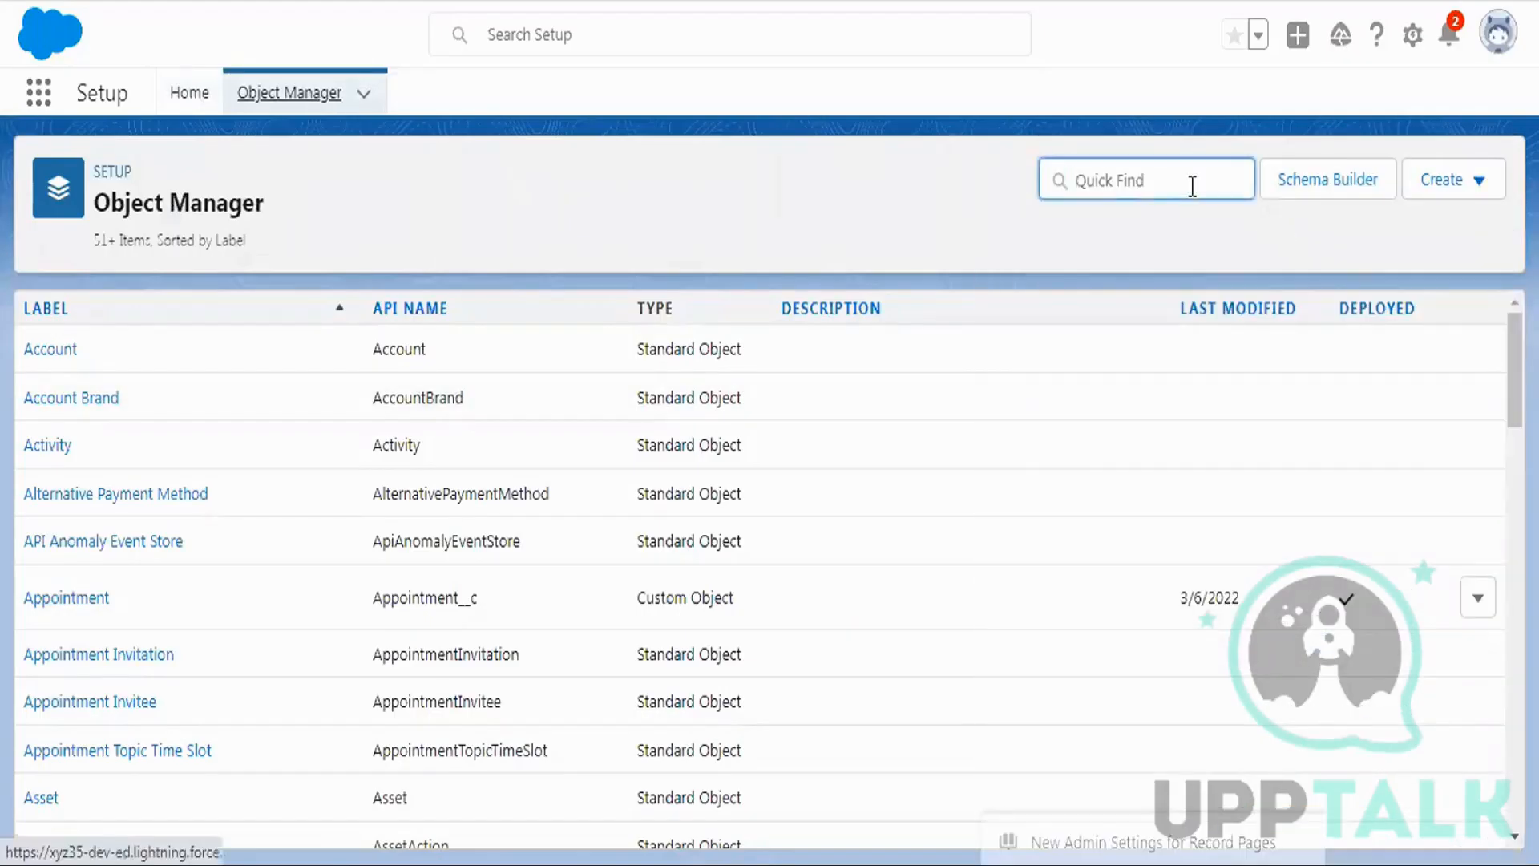
text(patient)
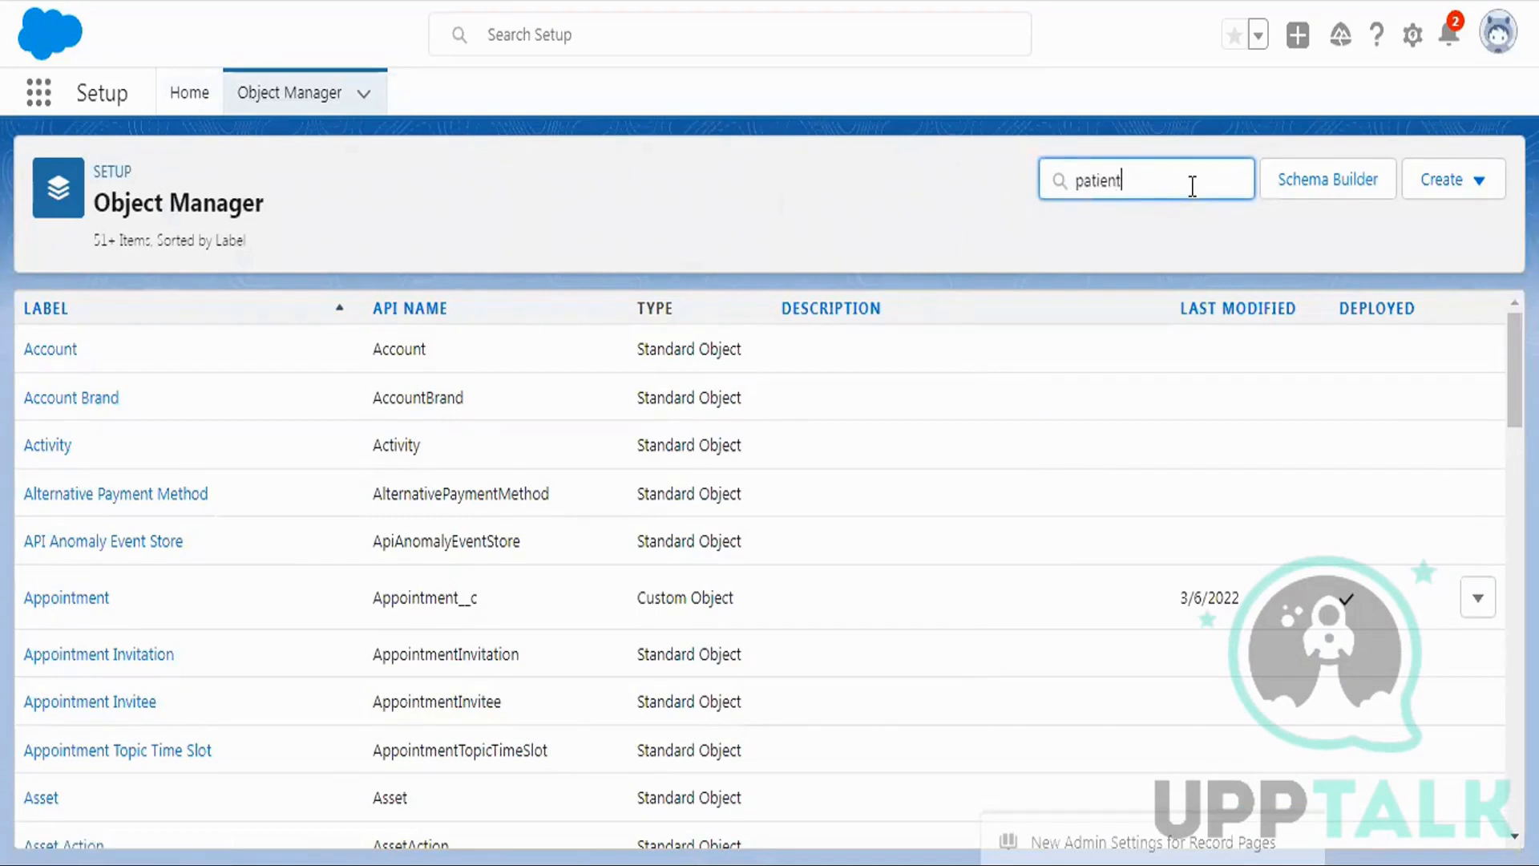
text( det)
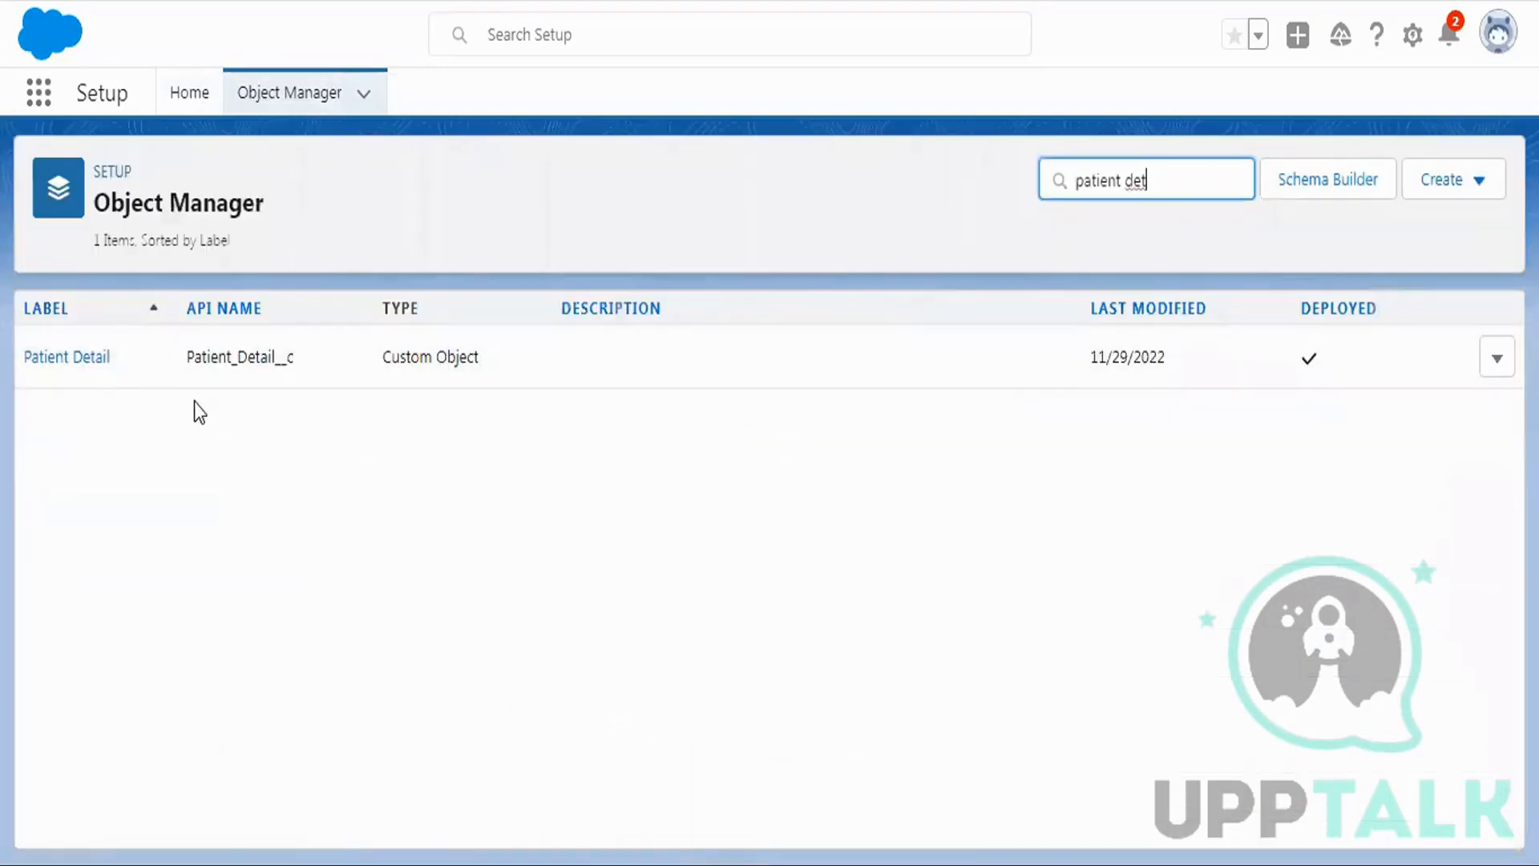
click(62, 358)
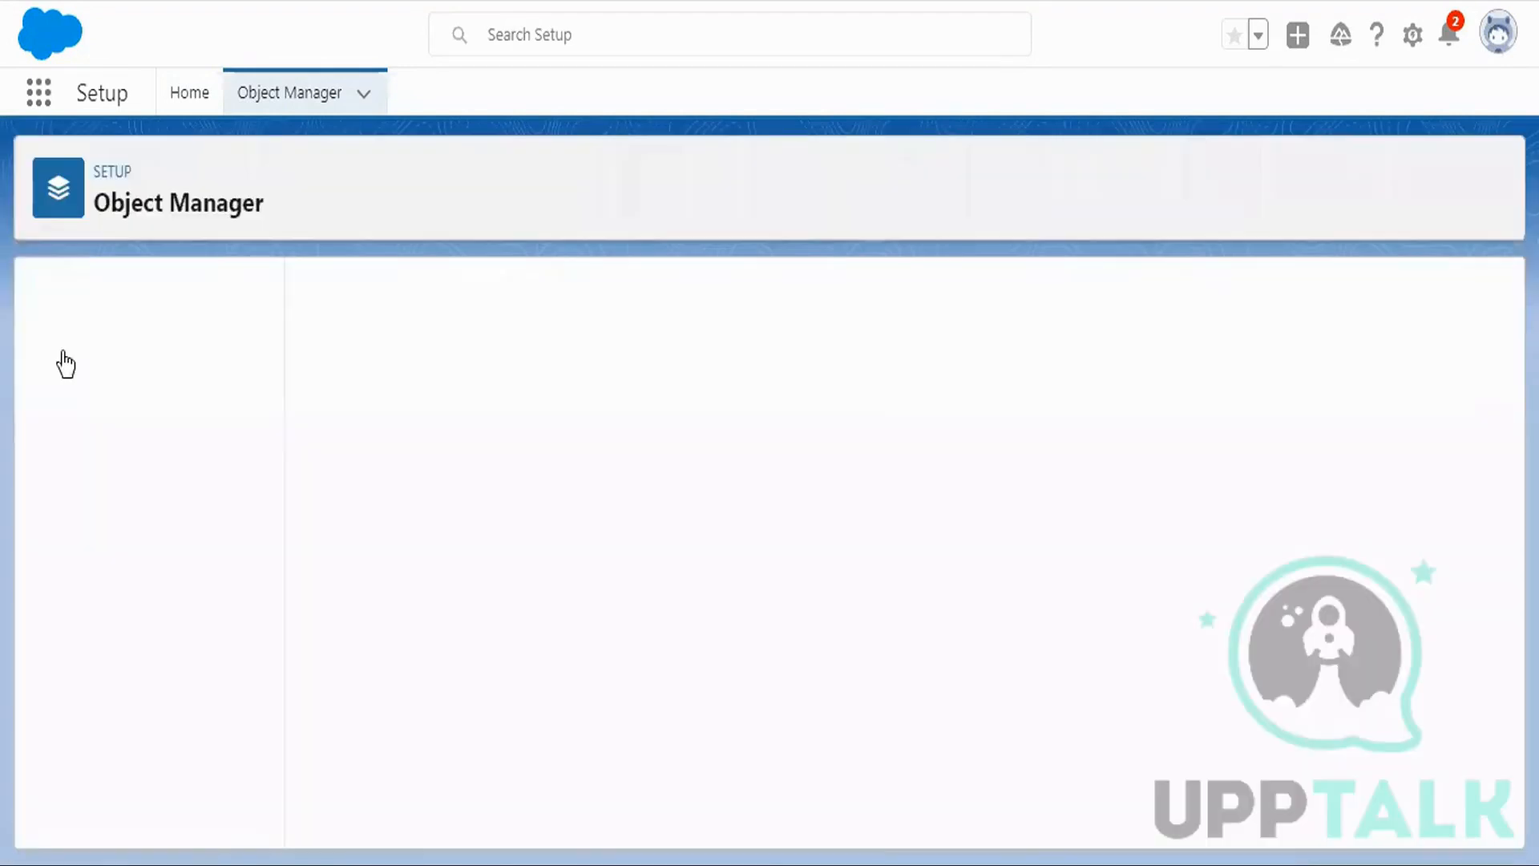
Begin a new Picklist field on Patient Detail labelled Status, with manually entered values.
click(61, 356)
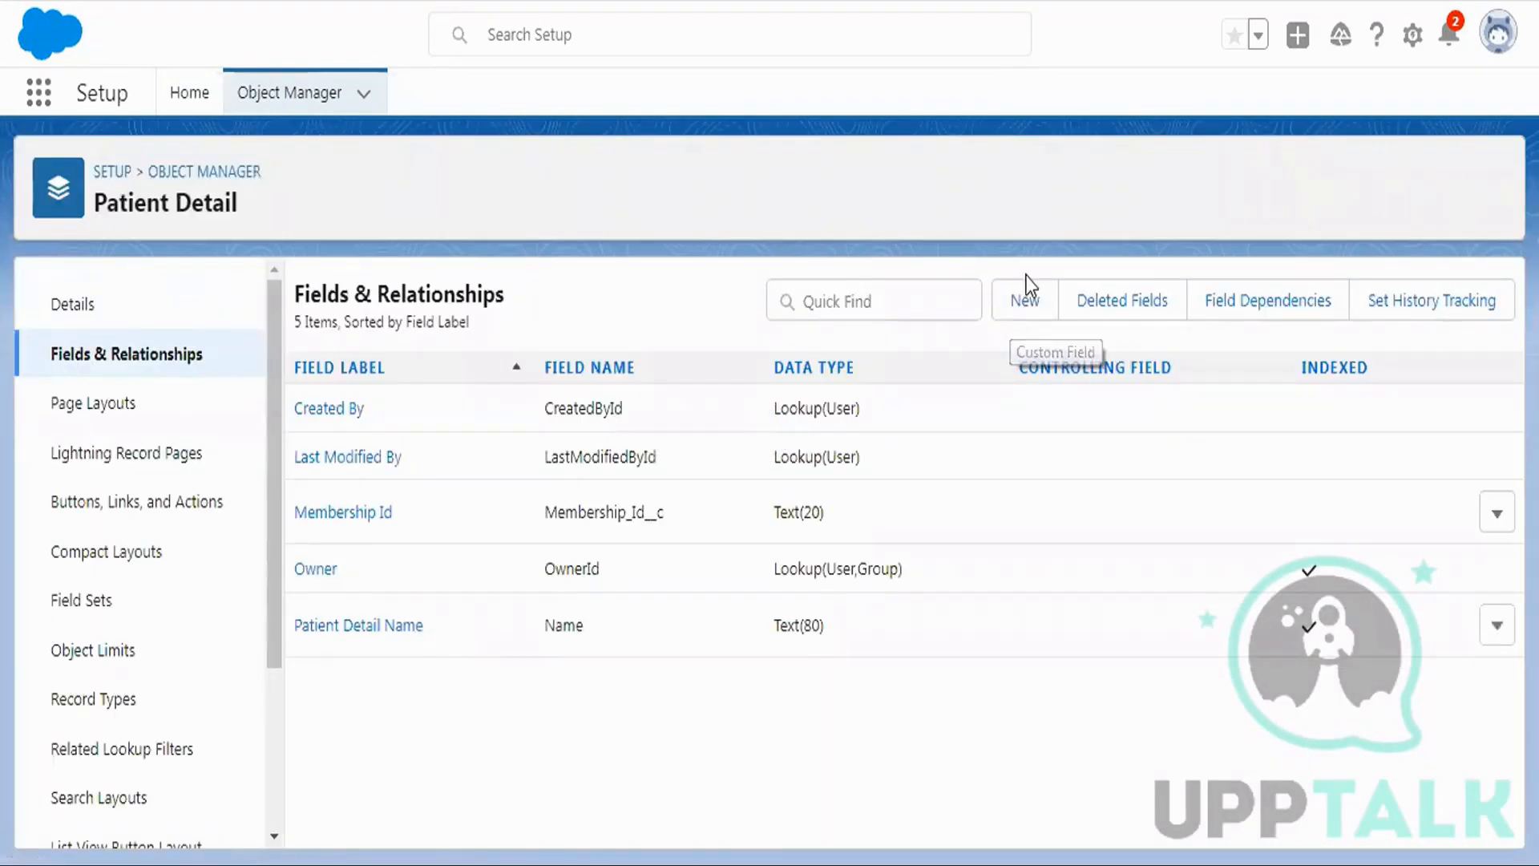
click(1009, 305)
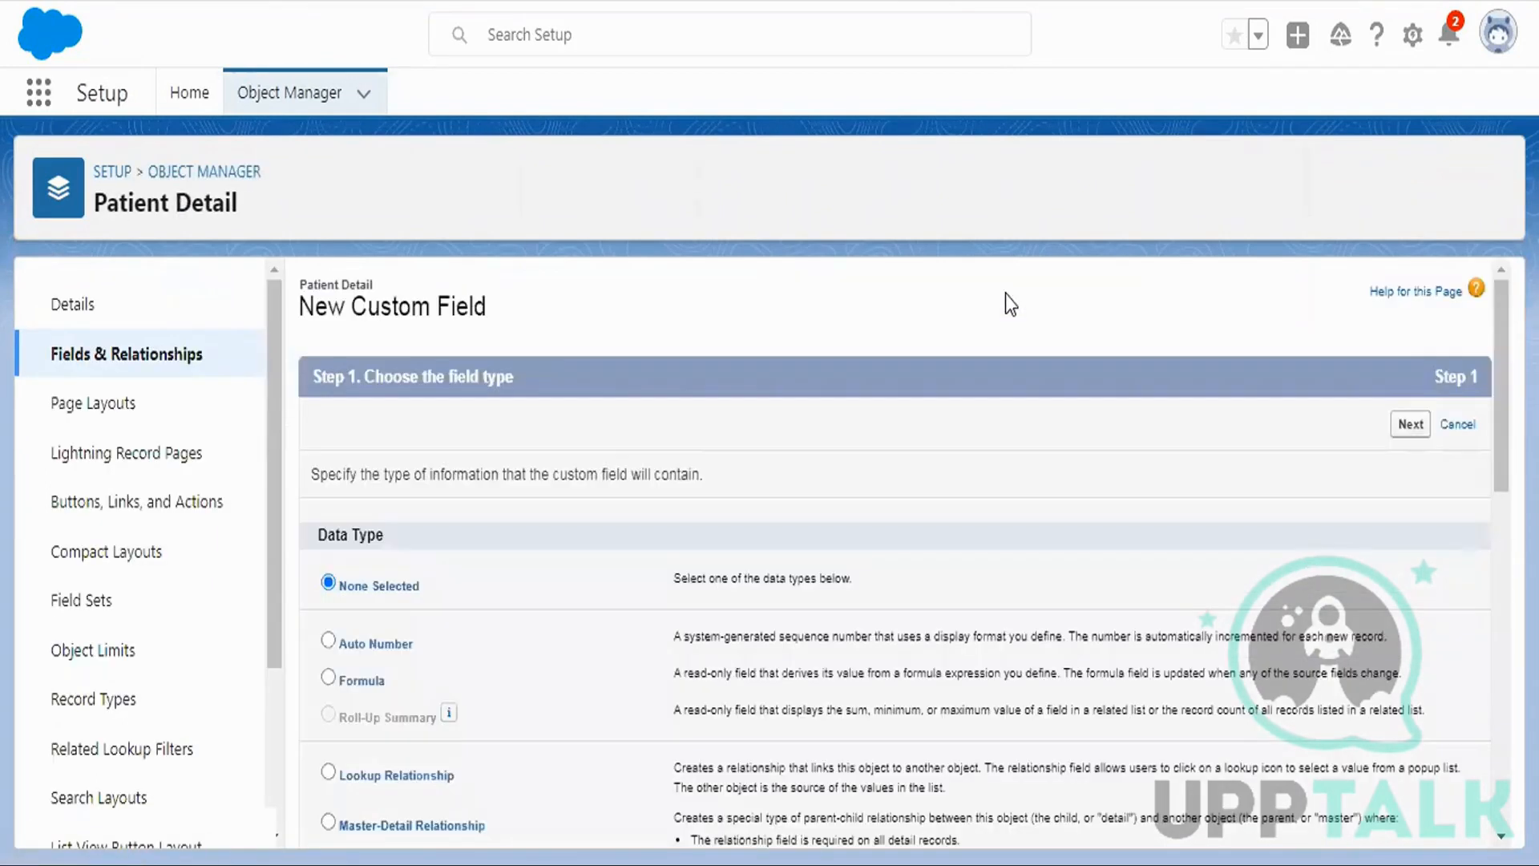
scroll(872, 402, down, 3)
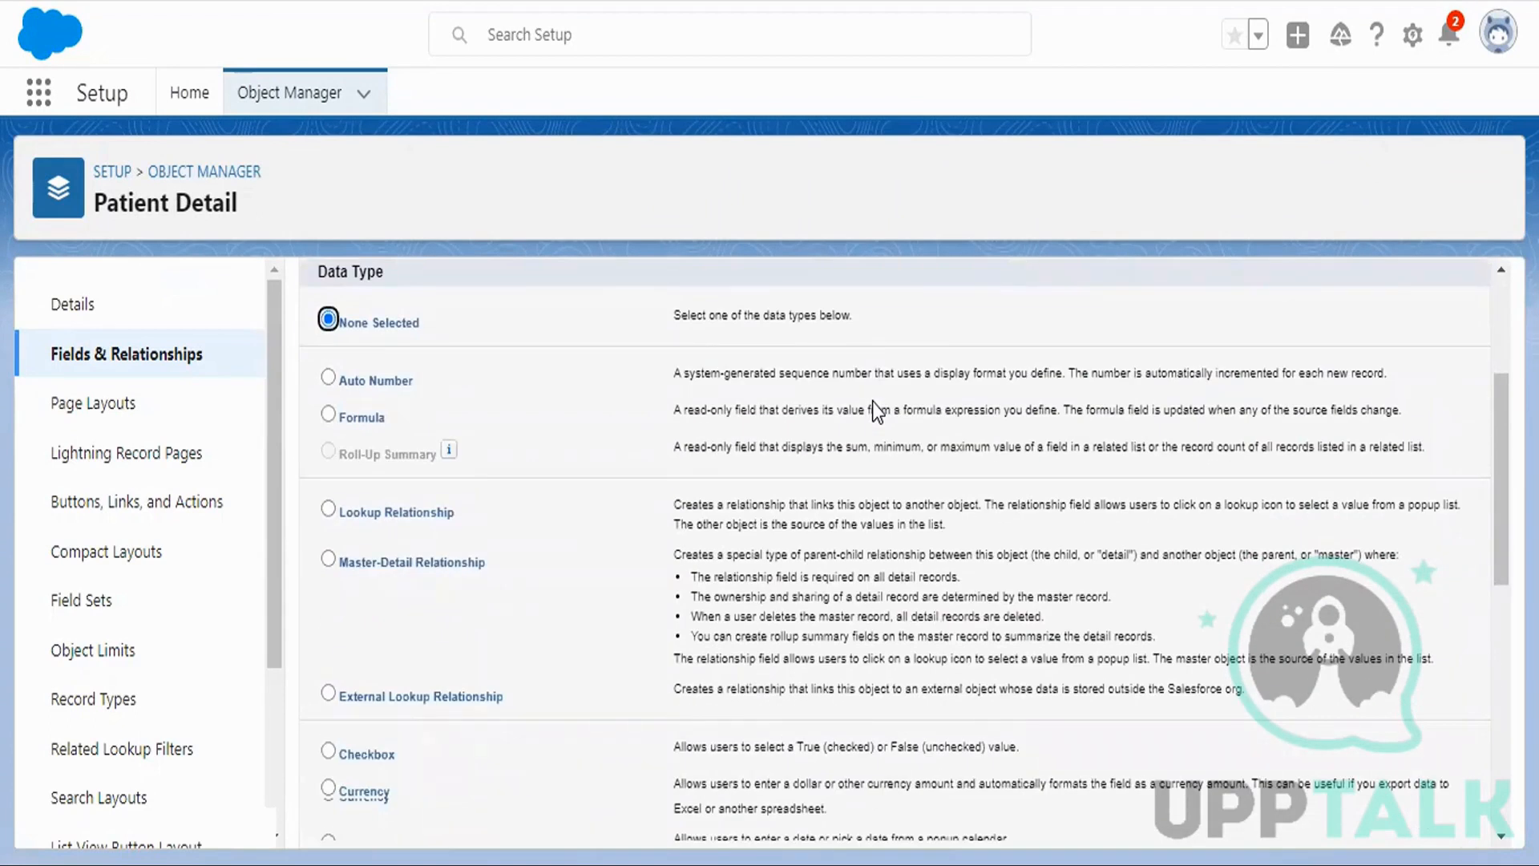
scroll(873, 402, down, 8)
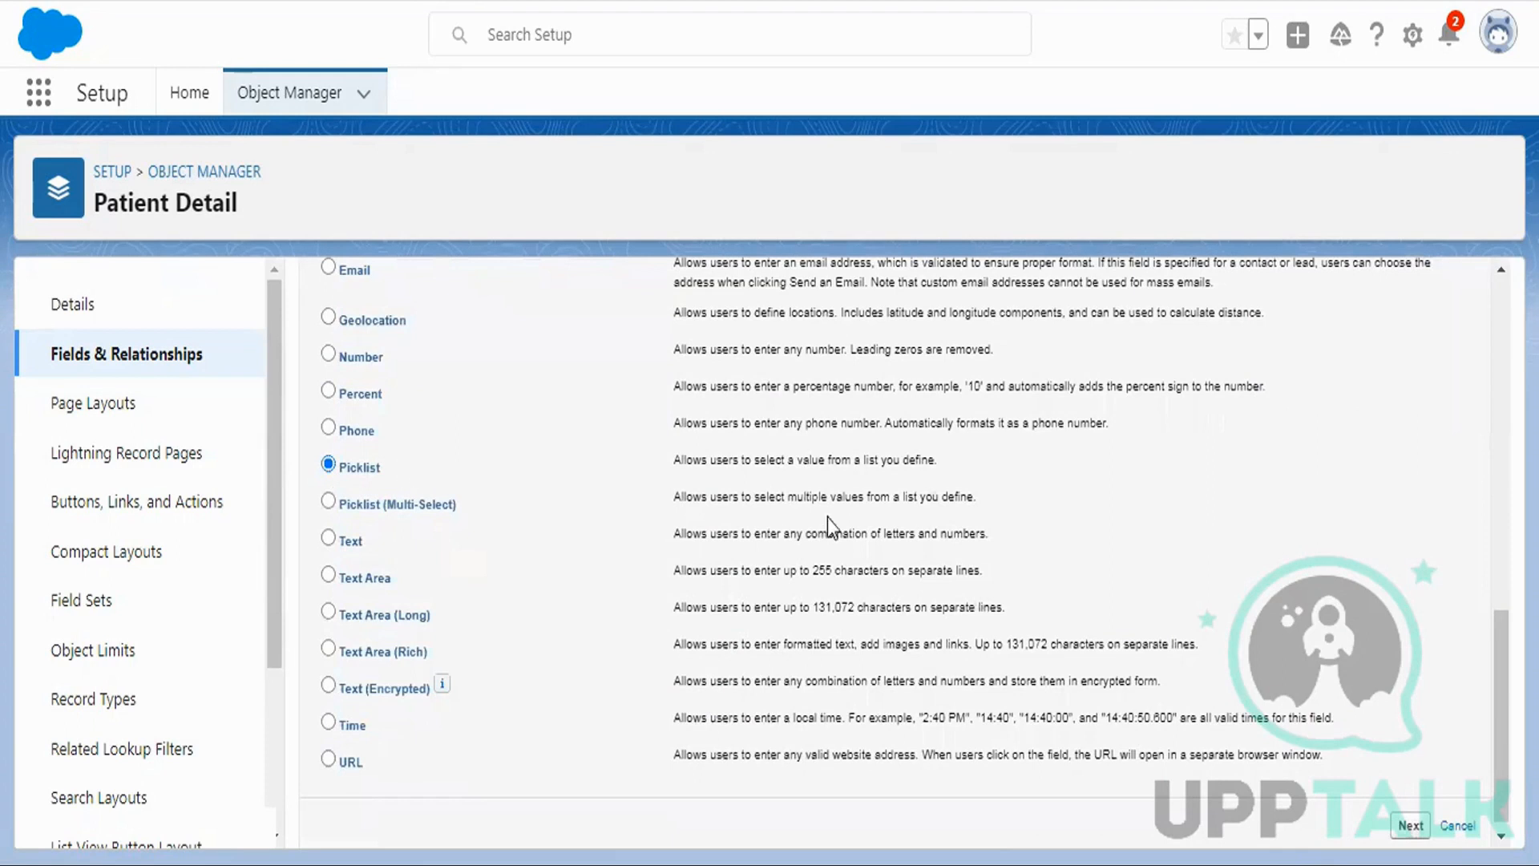
scroll(870, 498, down, 1)
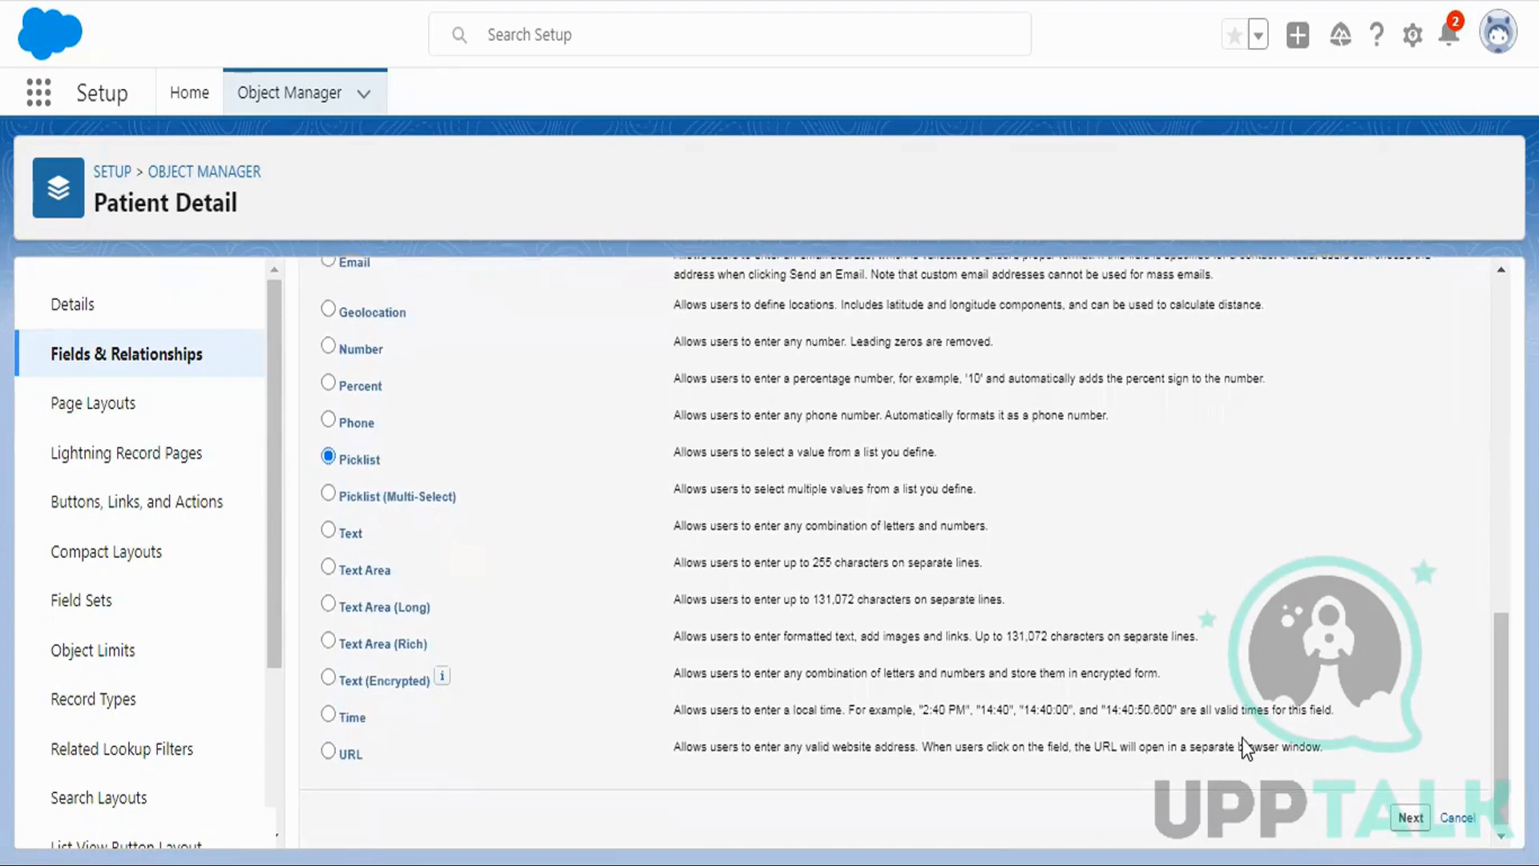
click(1410, 817)
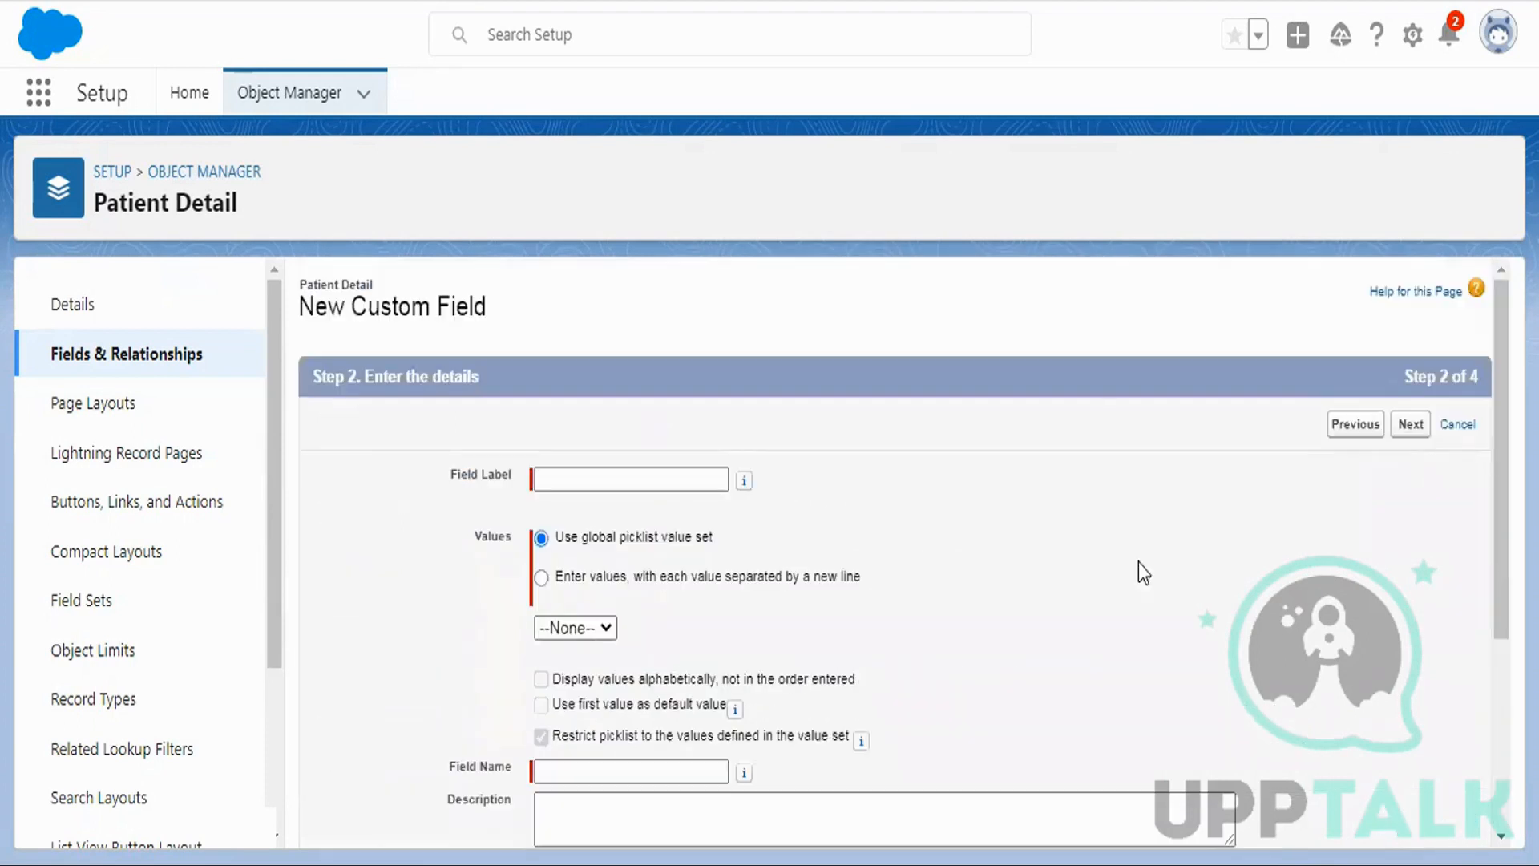
text(Status)
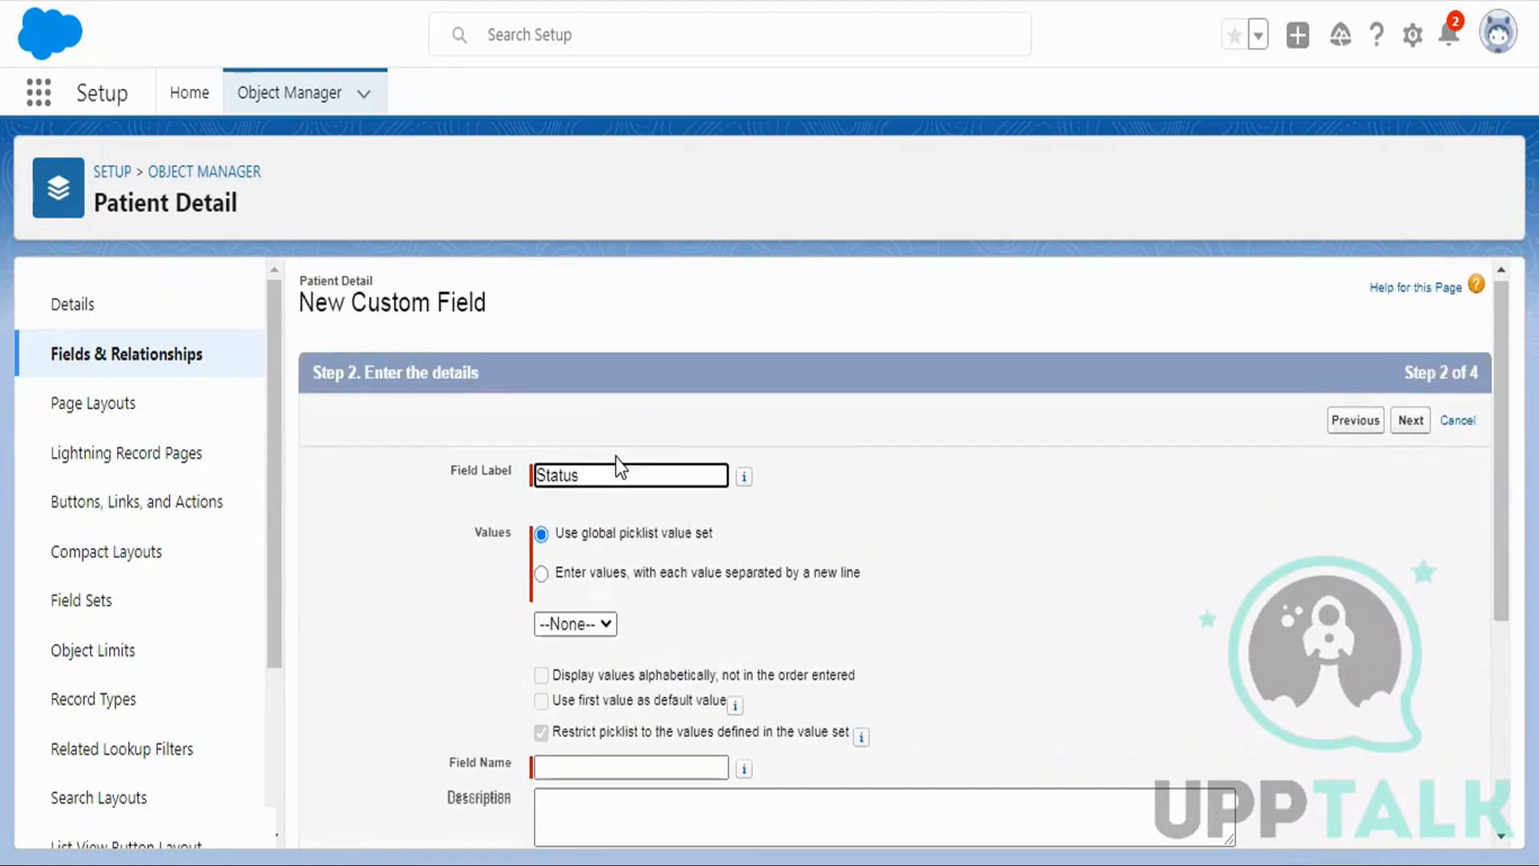
scroll(709, 365, down, 3)
scroll(717, 453, up, 2)
click(646, 448)
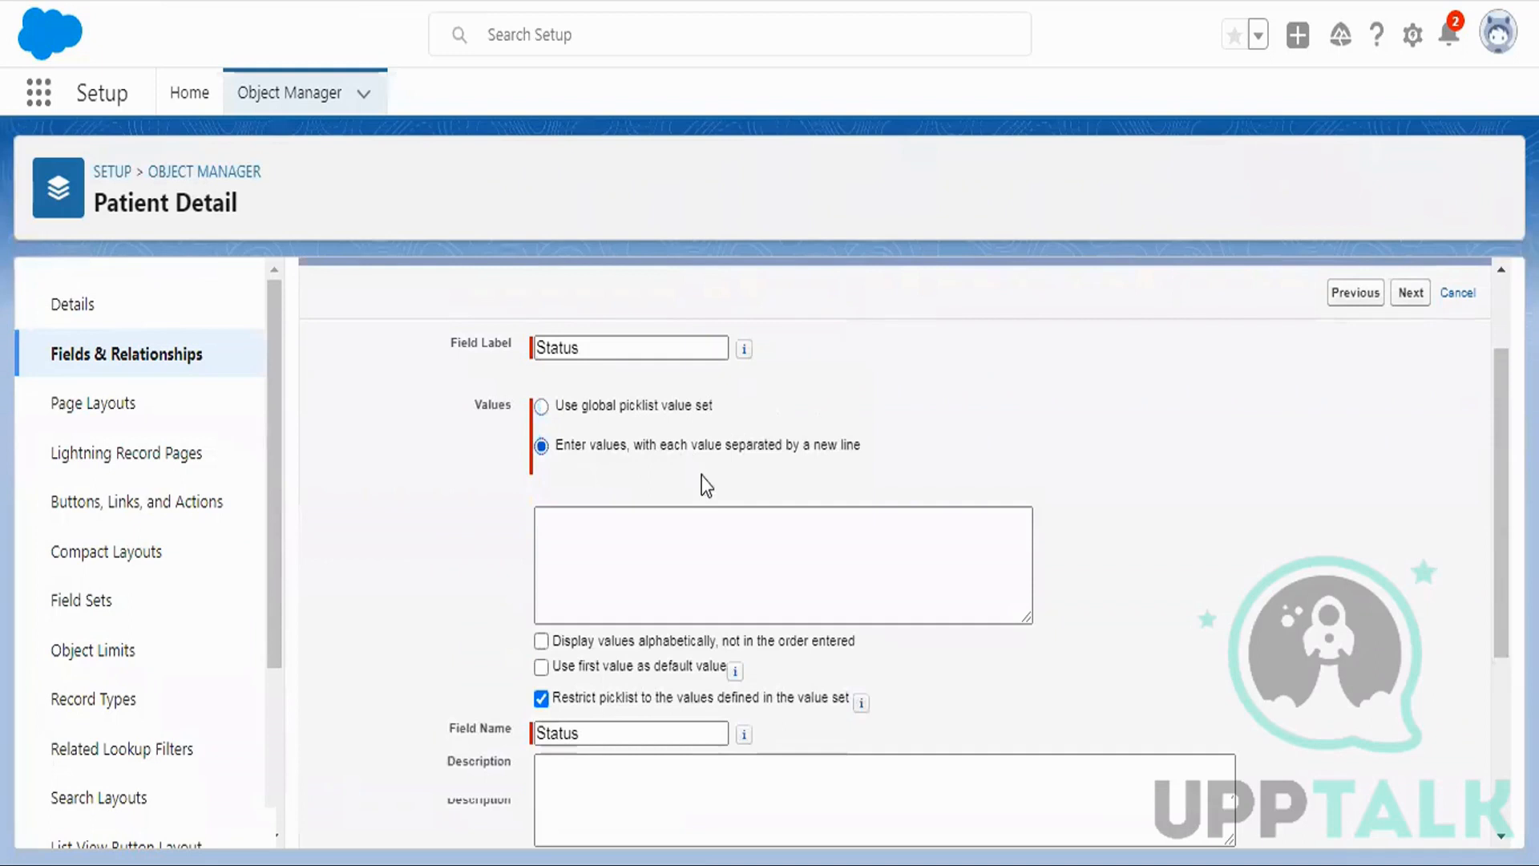
click(643, 526)
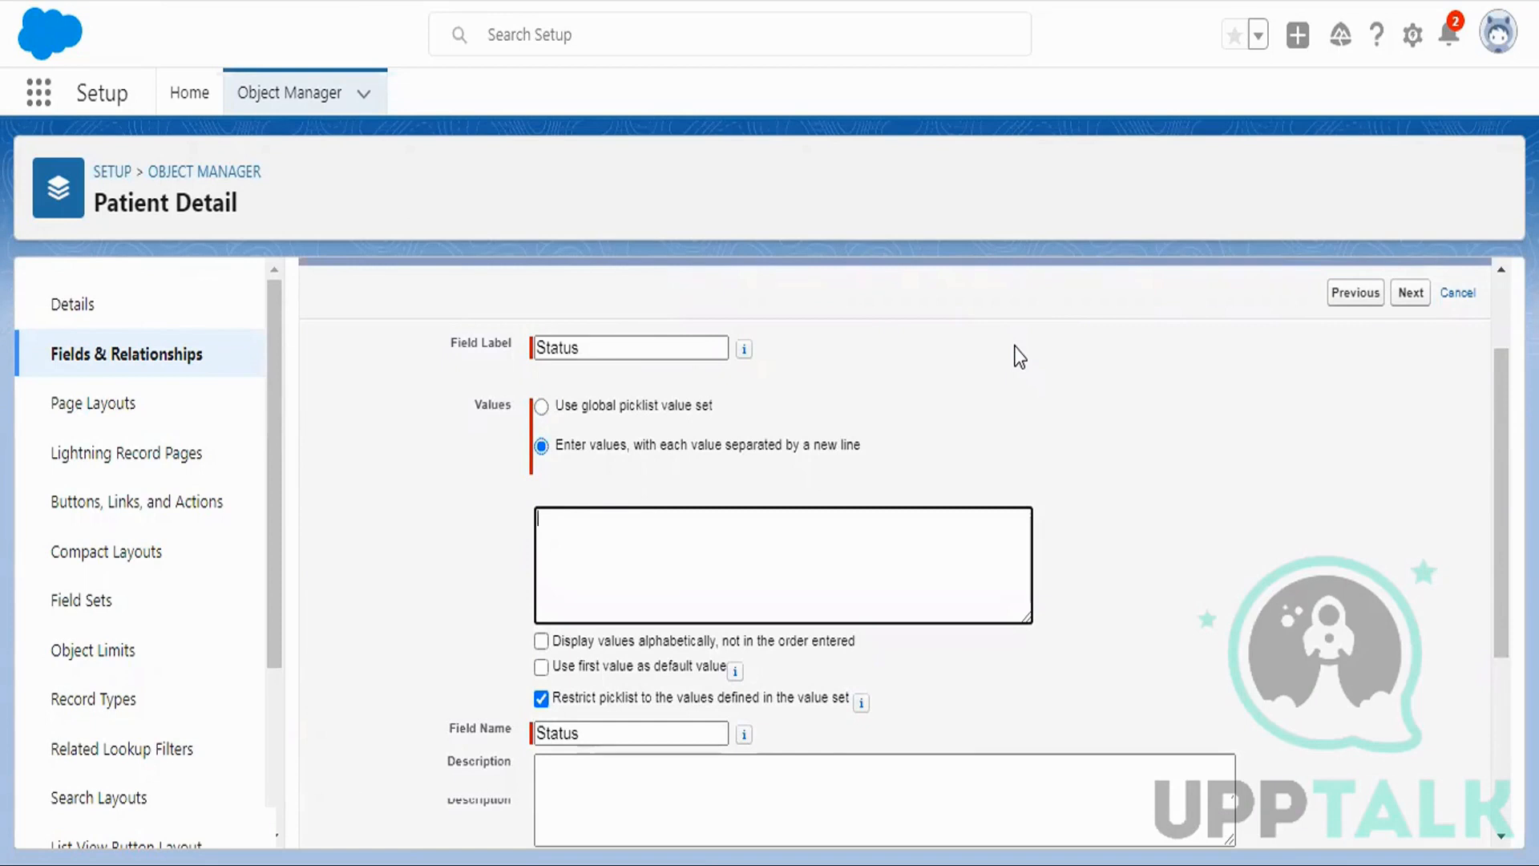
Enter picklist values Active and Inactive, keep security and layout defaults, and save Status__c.
text(Active)
key(Return)
text(Inactive)
click(1407, 303)
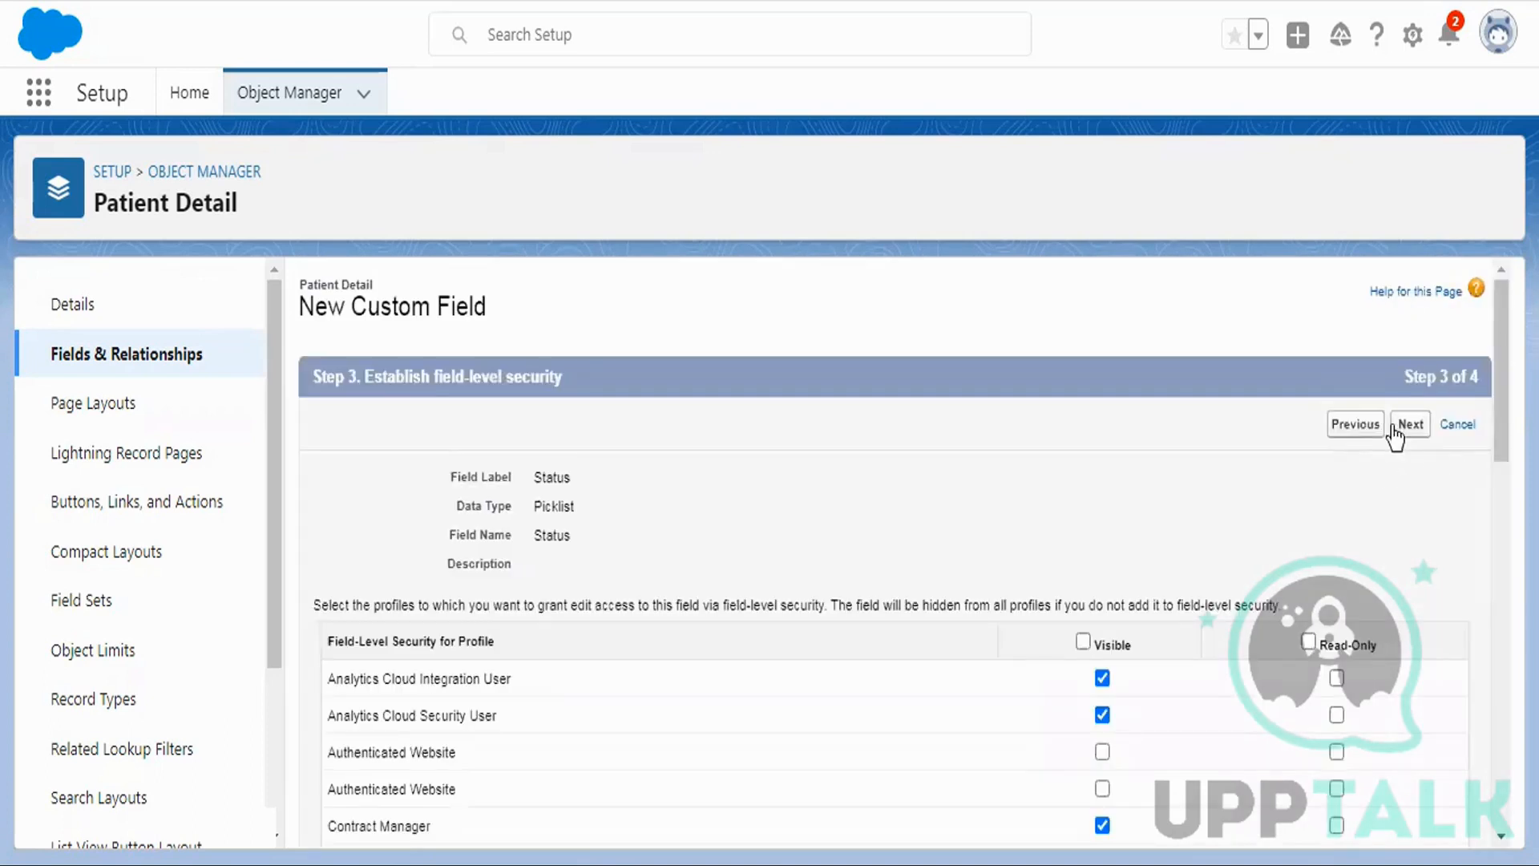
click(1411, 425)
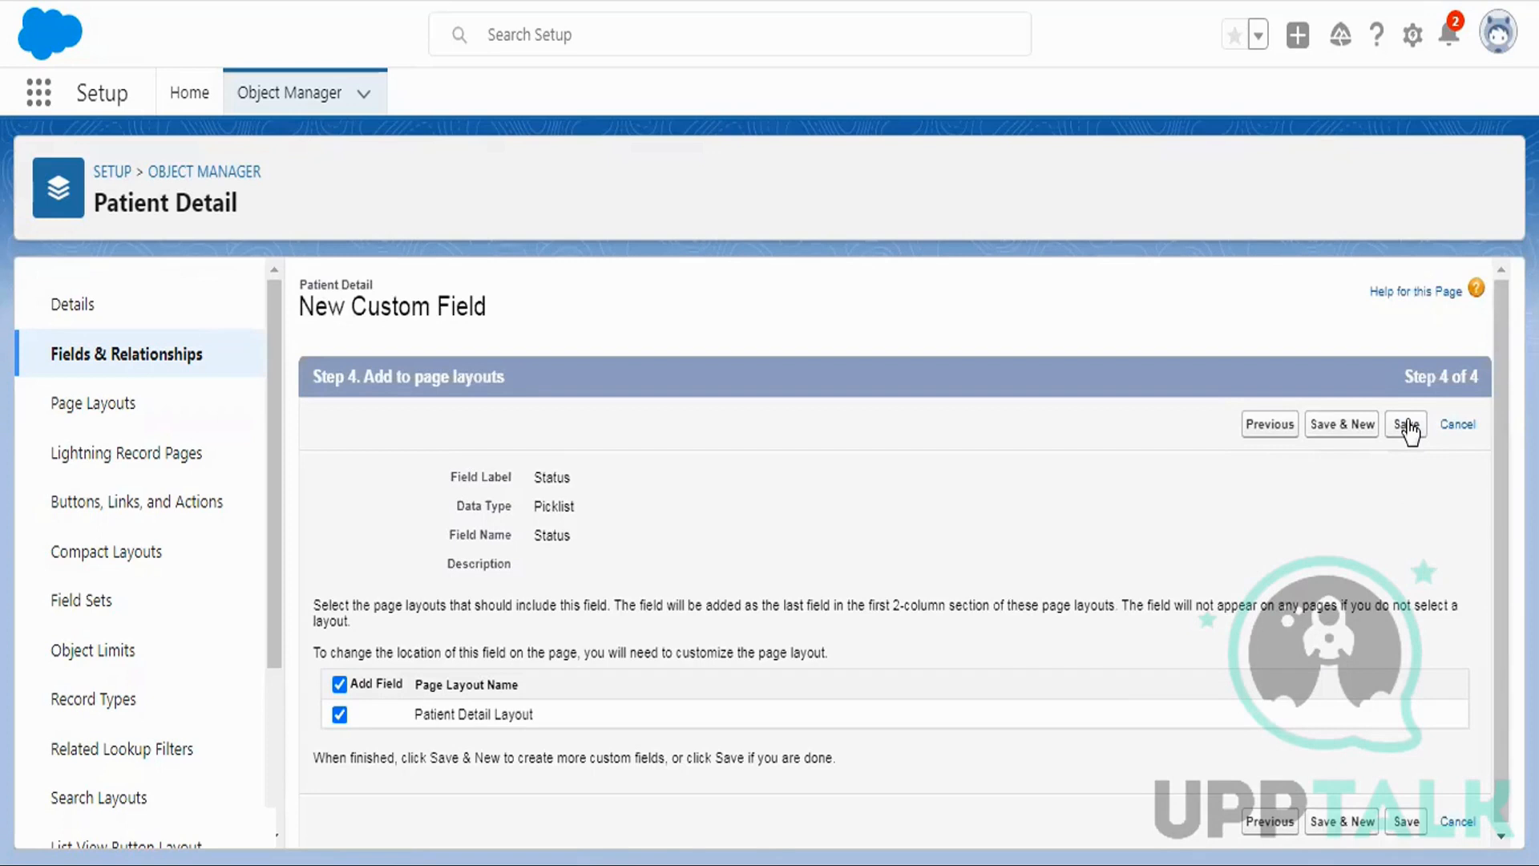
click(1407, 425)
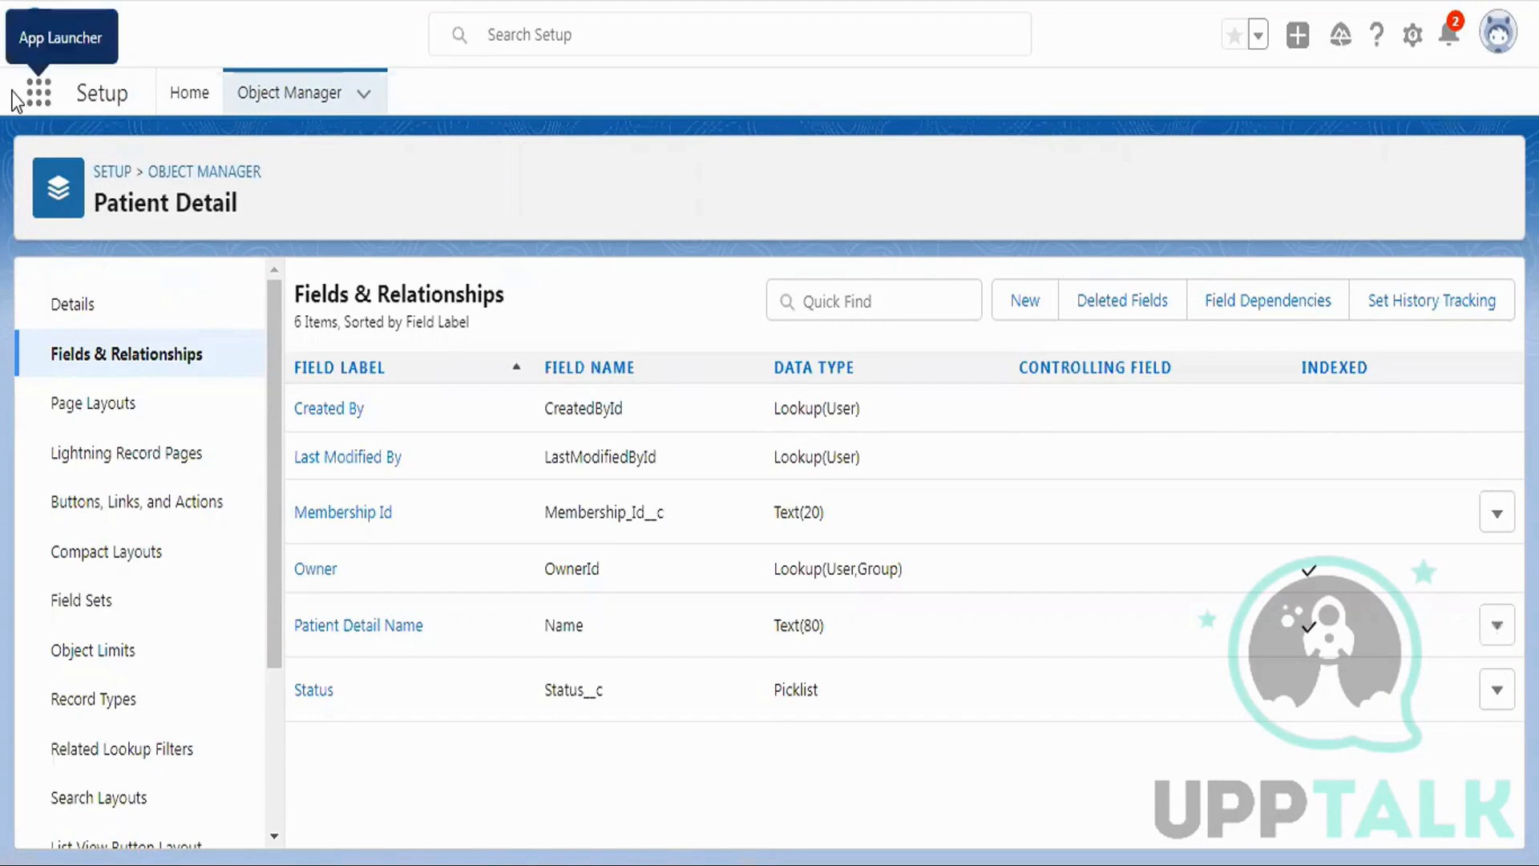
click(1411, 34)
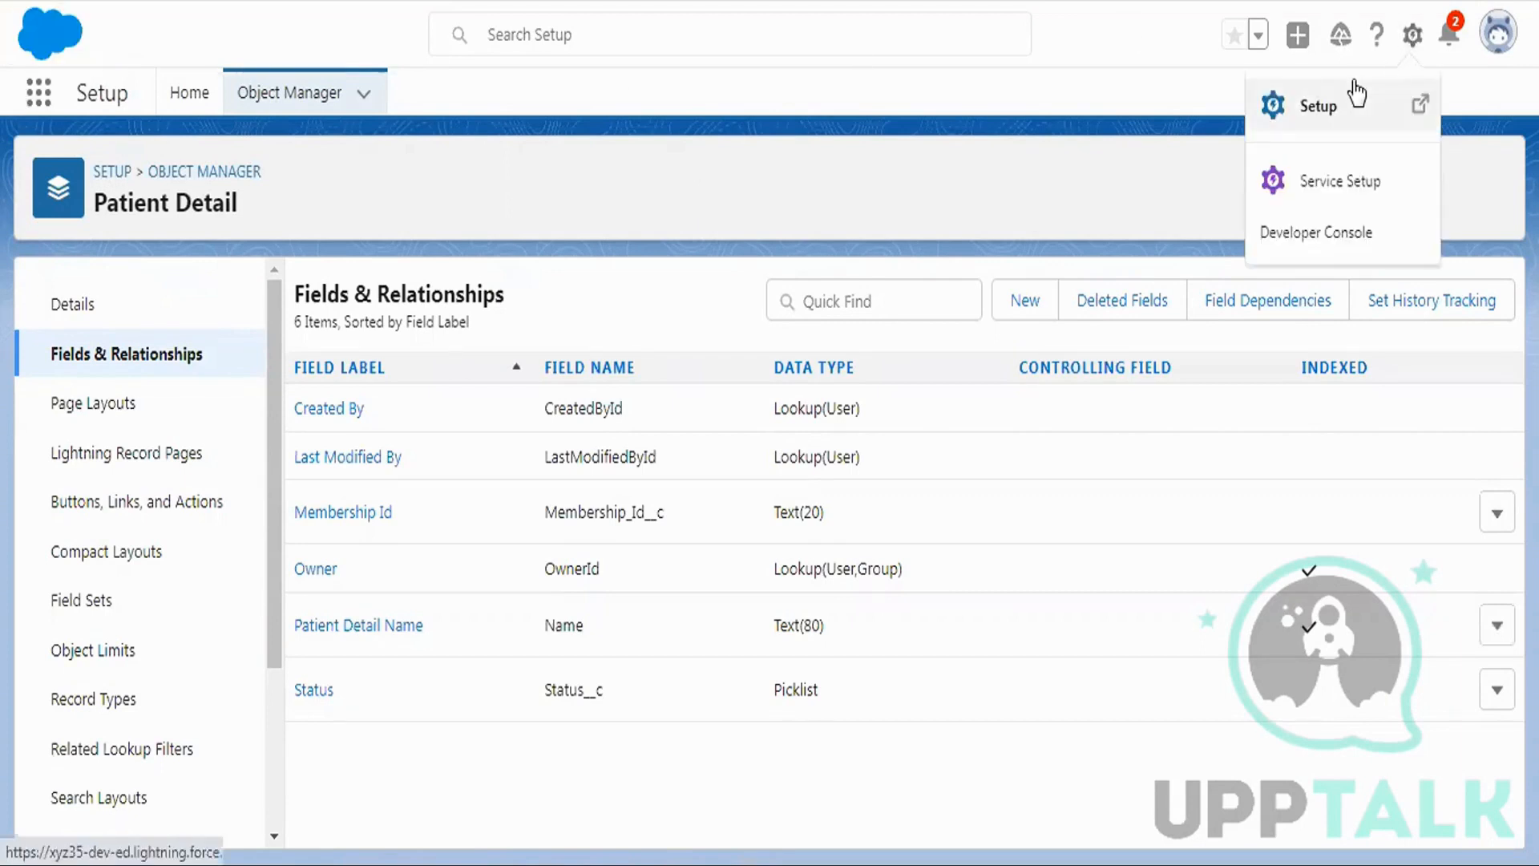
Return to Sharing Settings via Quick Find 'sharing set' and start another Patient Detail sharing rule.
click(1353, 81)
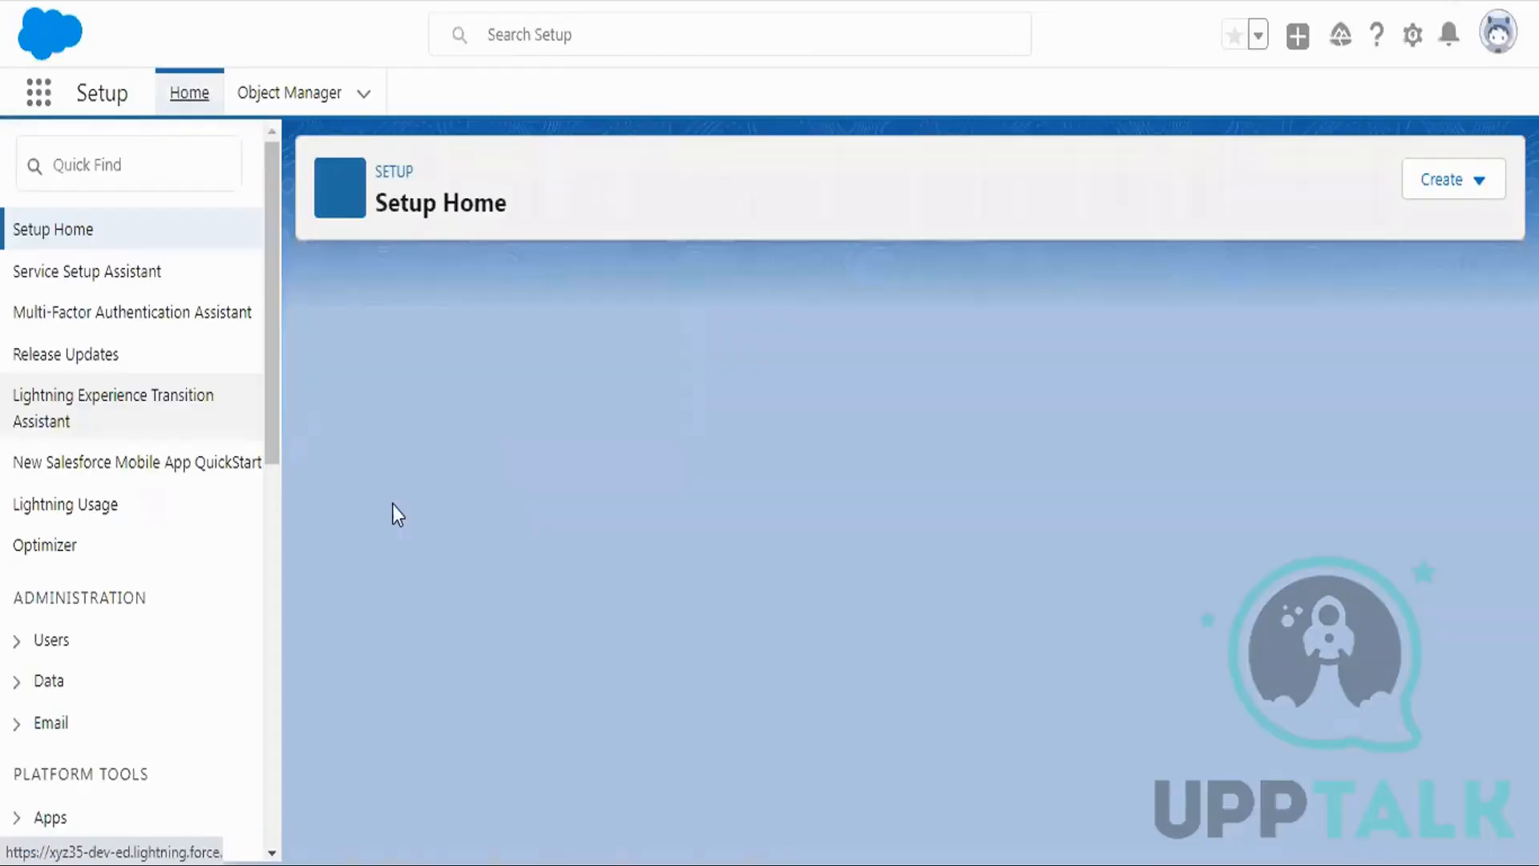
click(142, 181)
text(s)
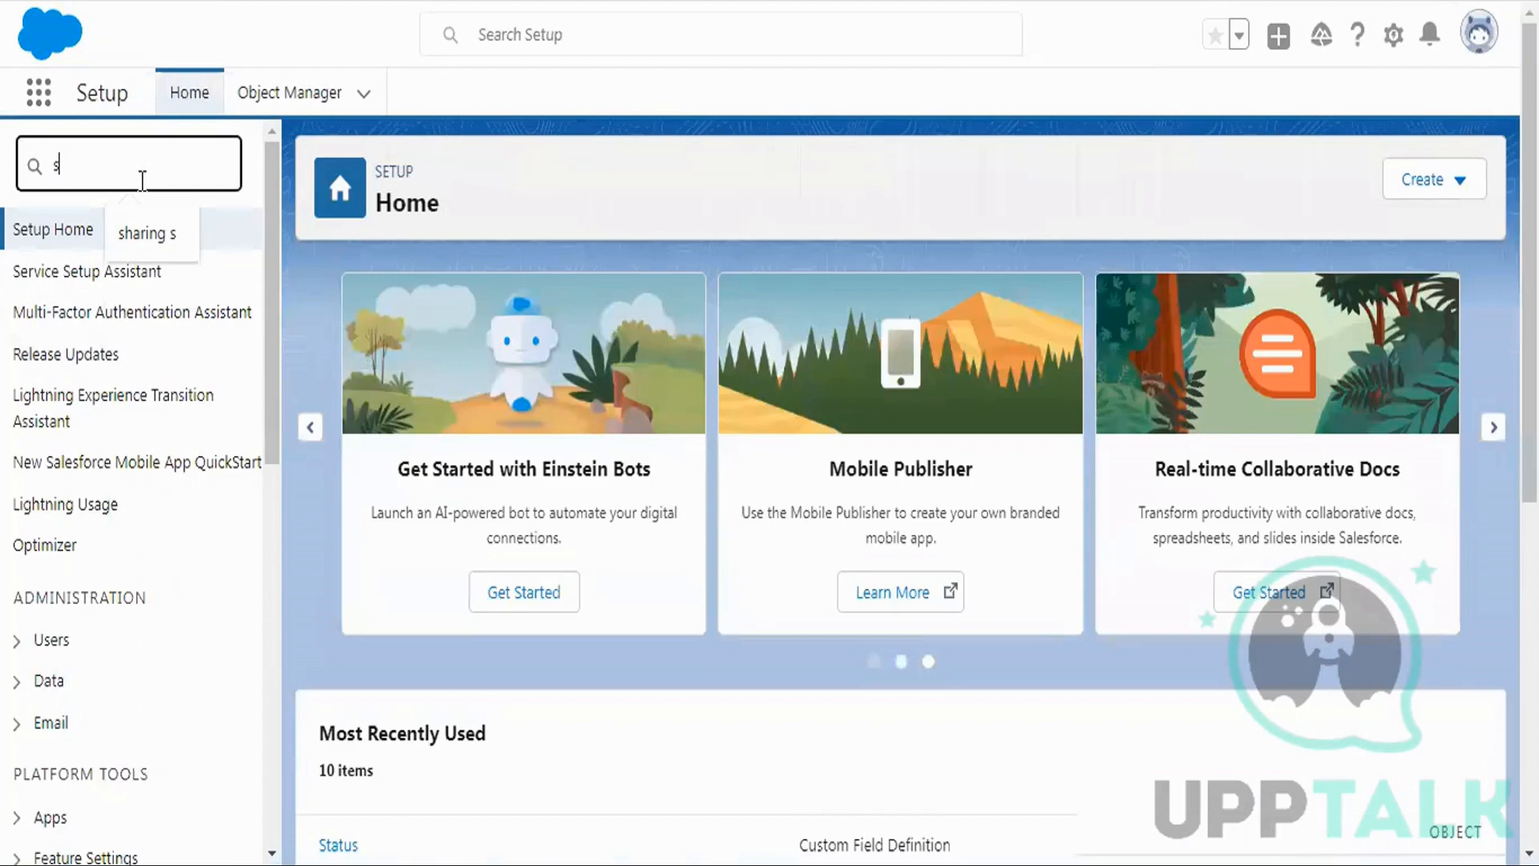
text(haring set)
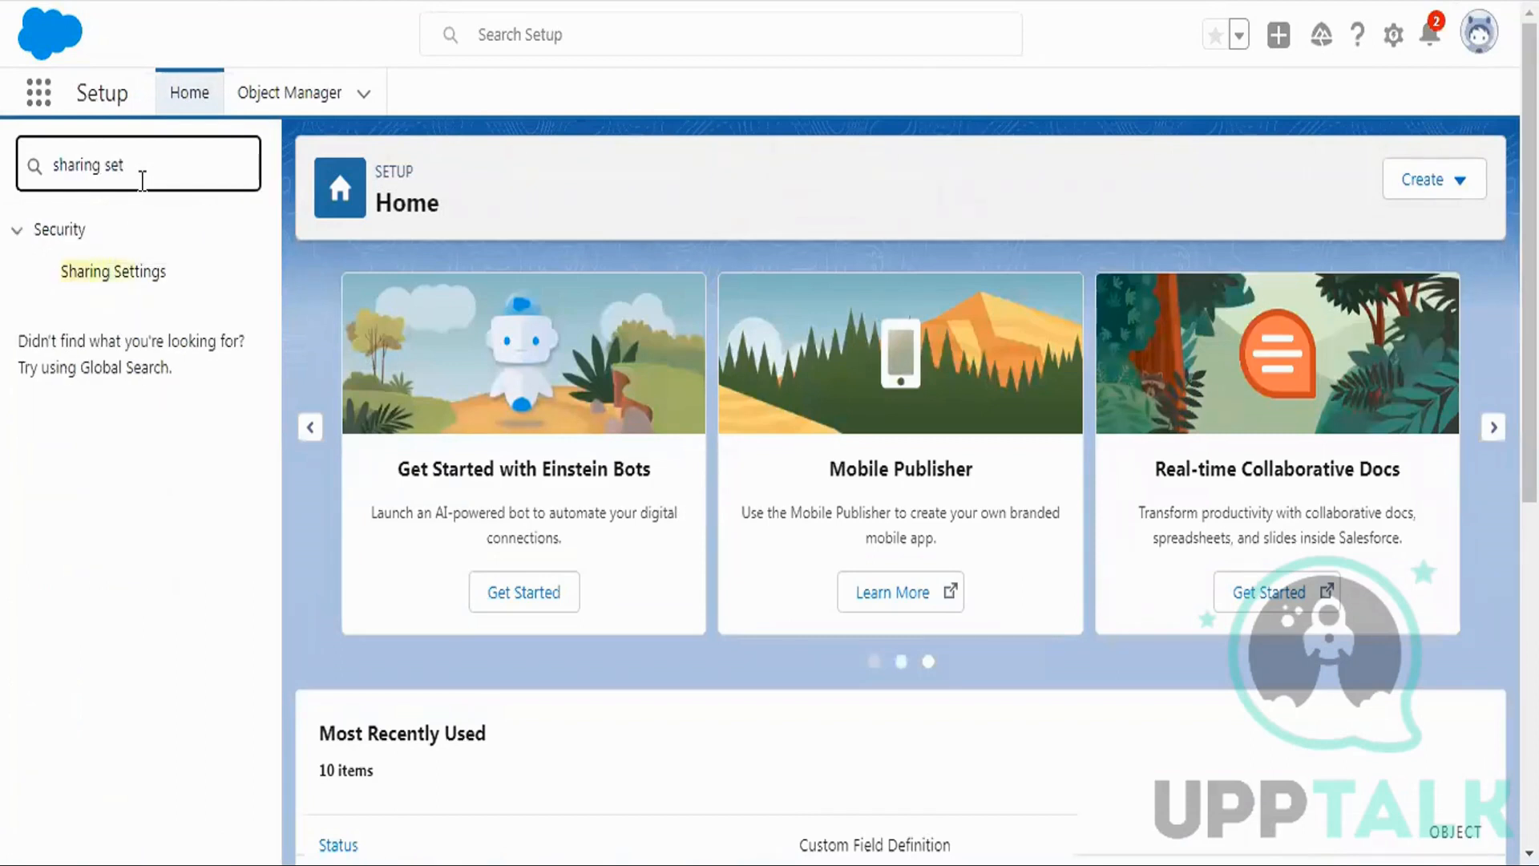
click(126, 271)
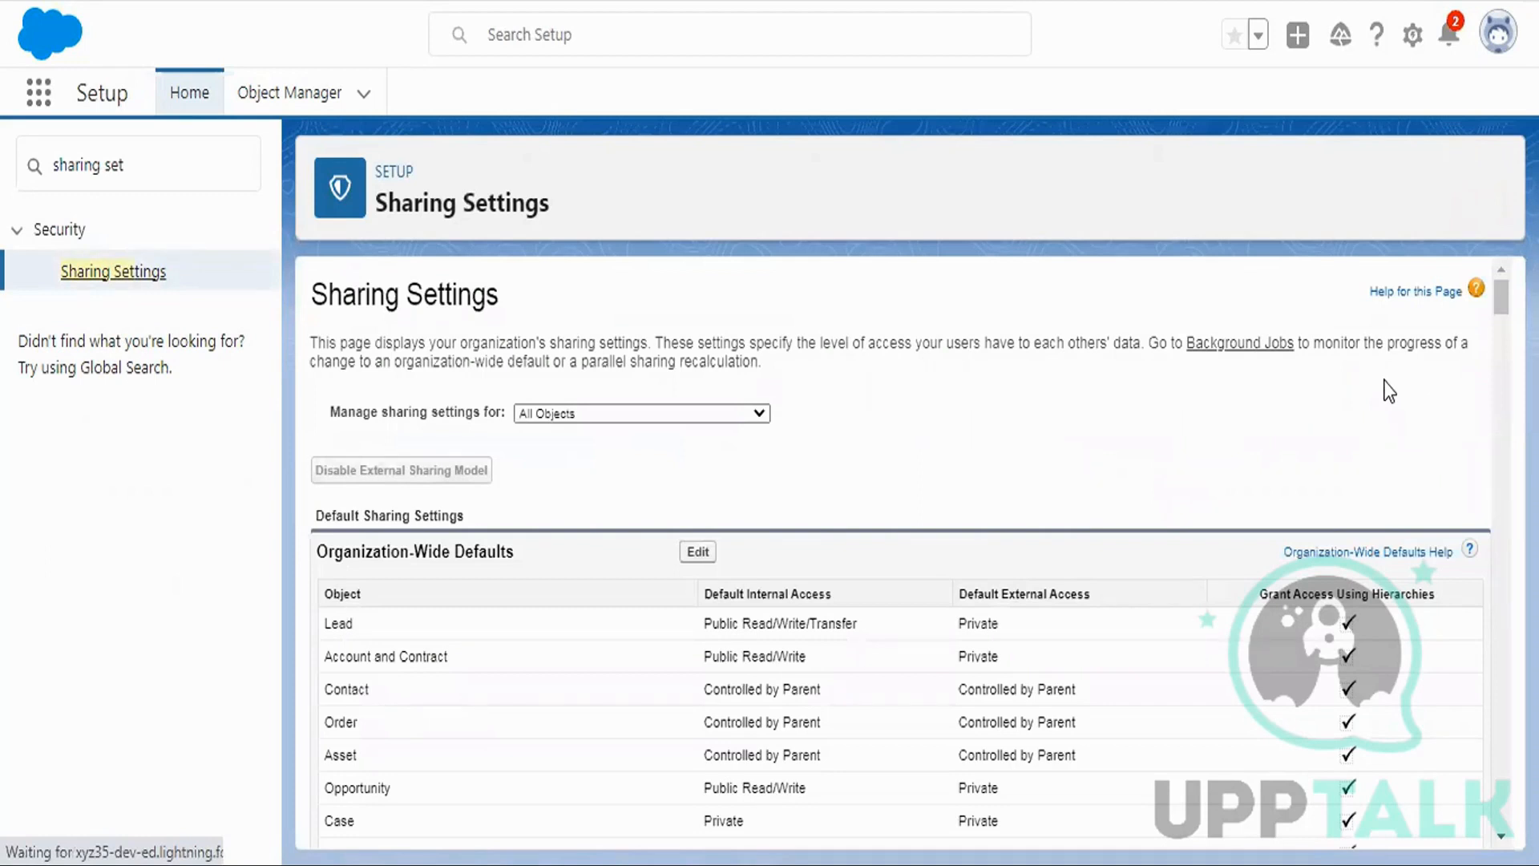
drag(1501, 293, 1495, 829)
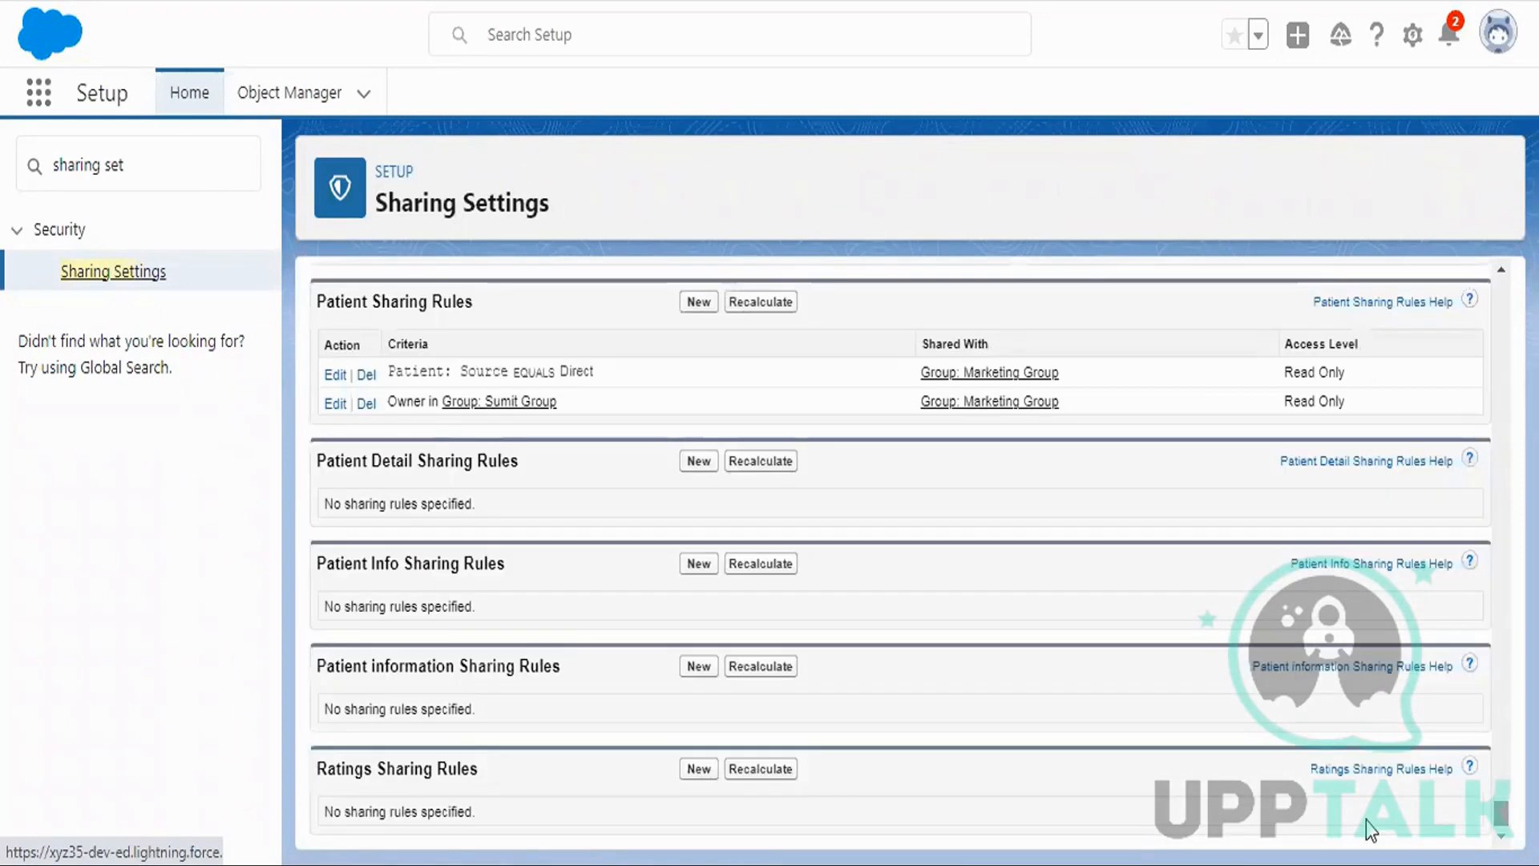
click(710, 461)
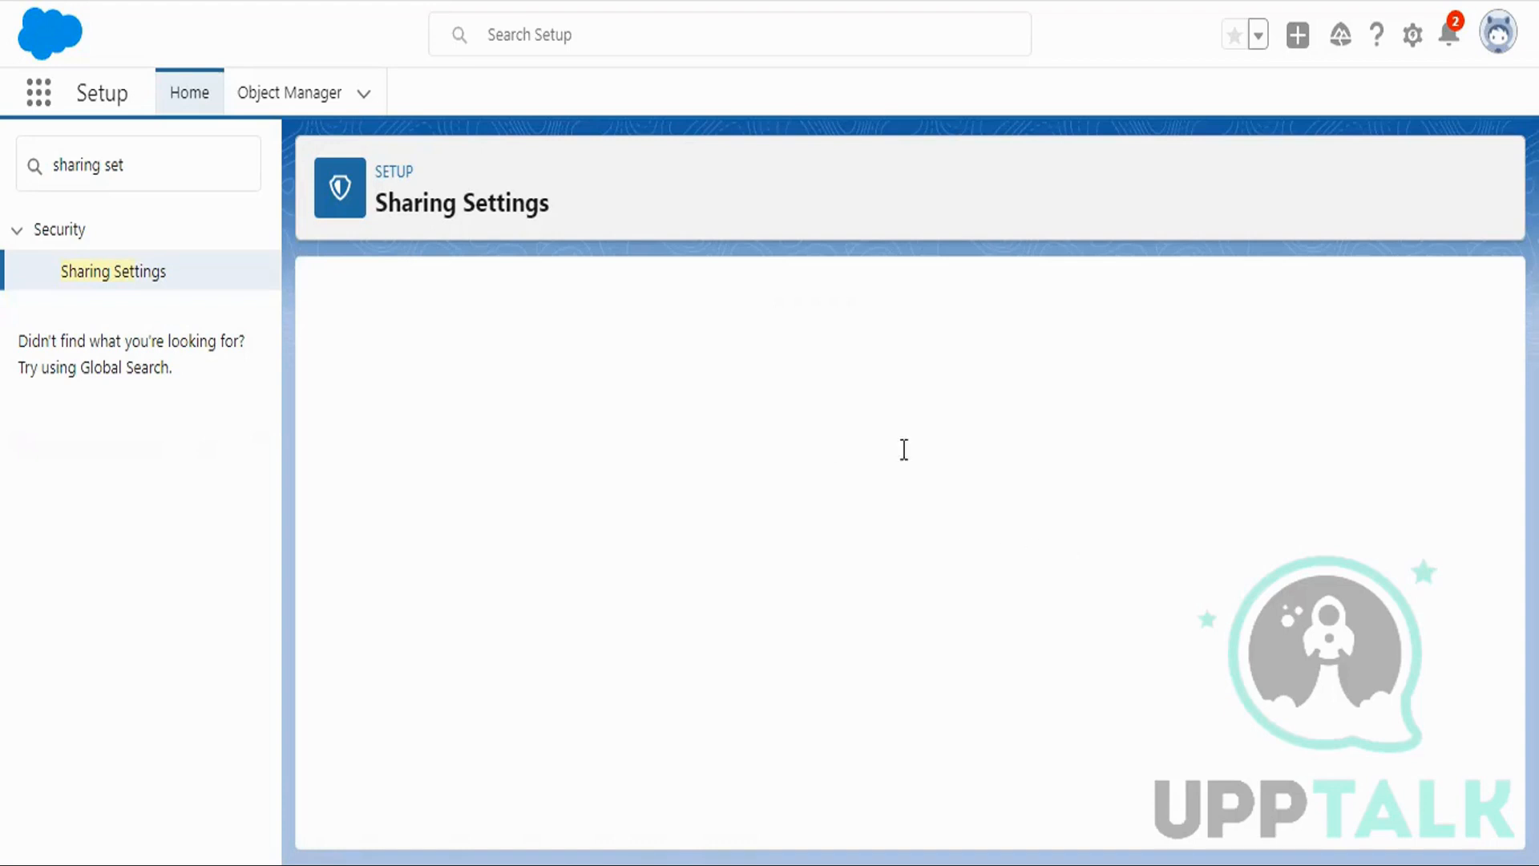
Label the new sharing rule 'Criteria Based', let the rule name auto-fill, and choose Based on criteria.
text(Cri)
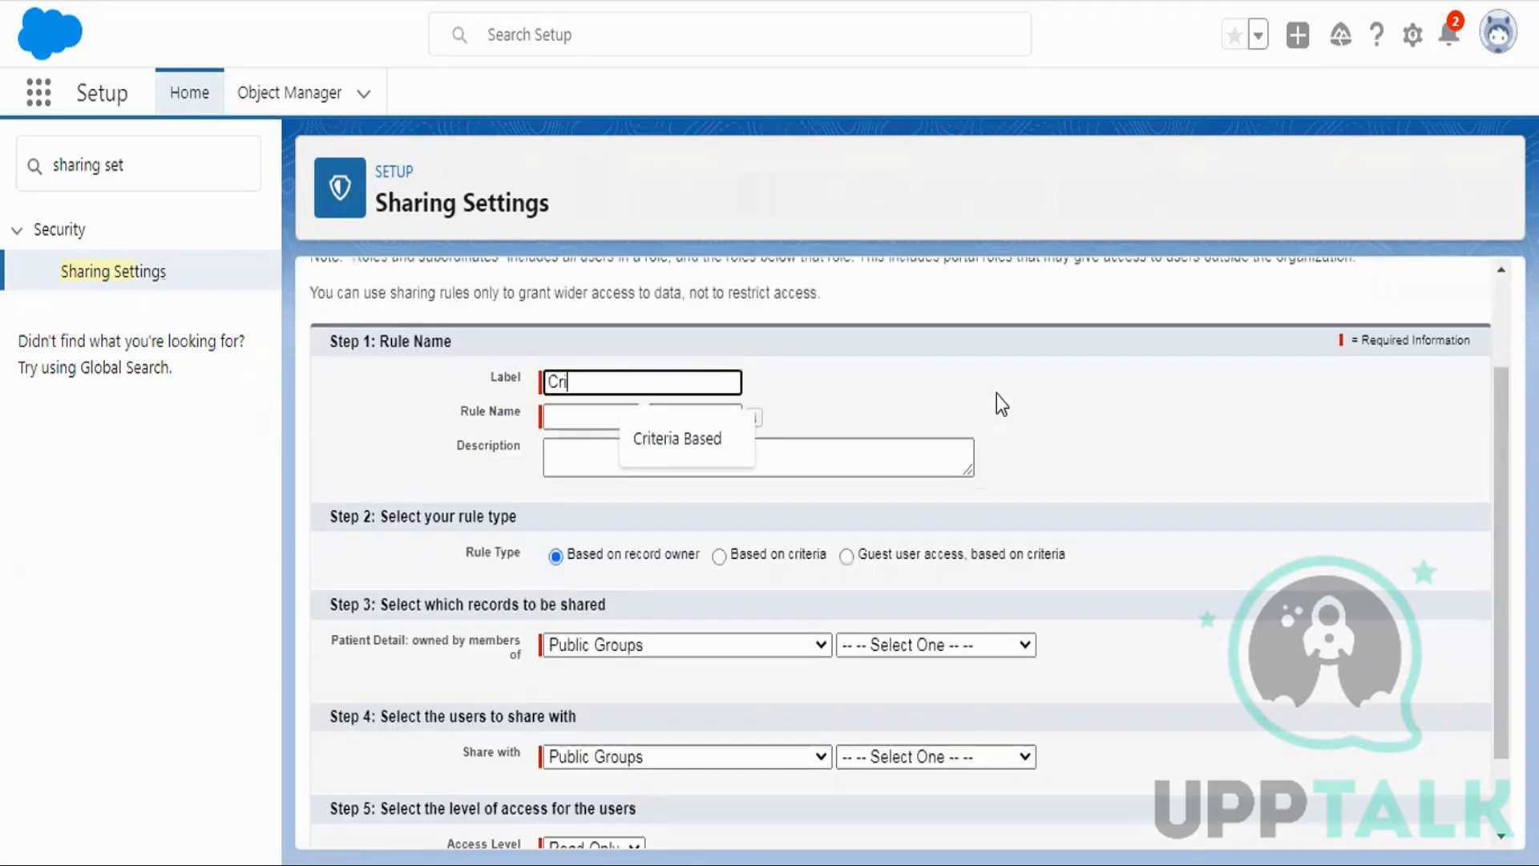
click(688, 441)
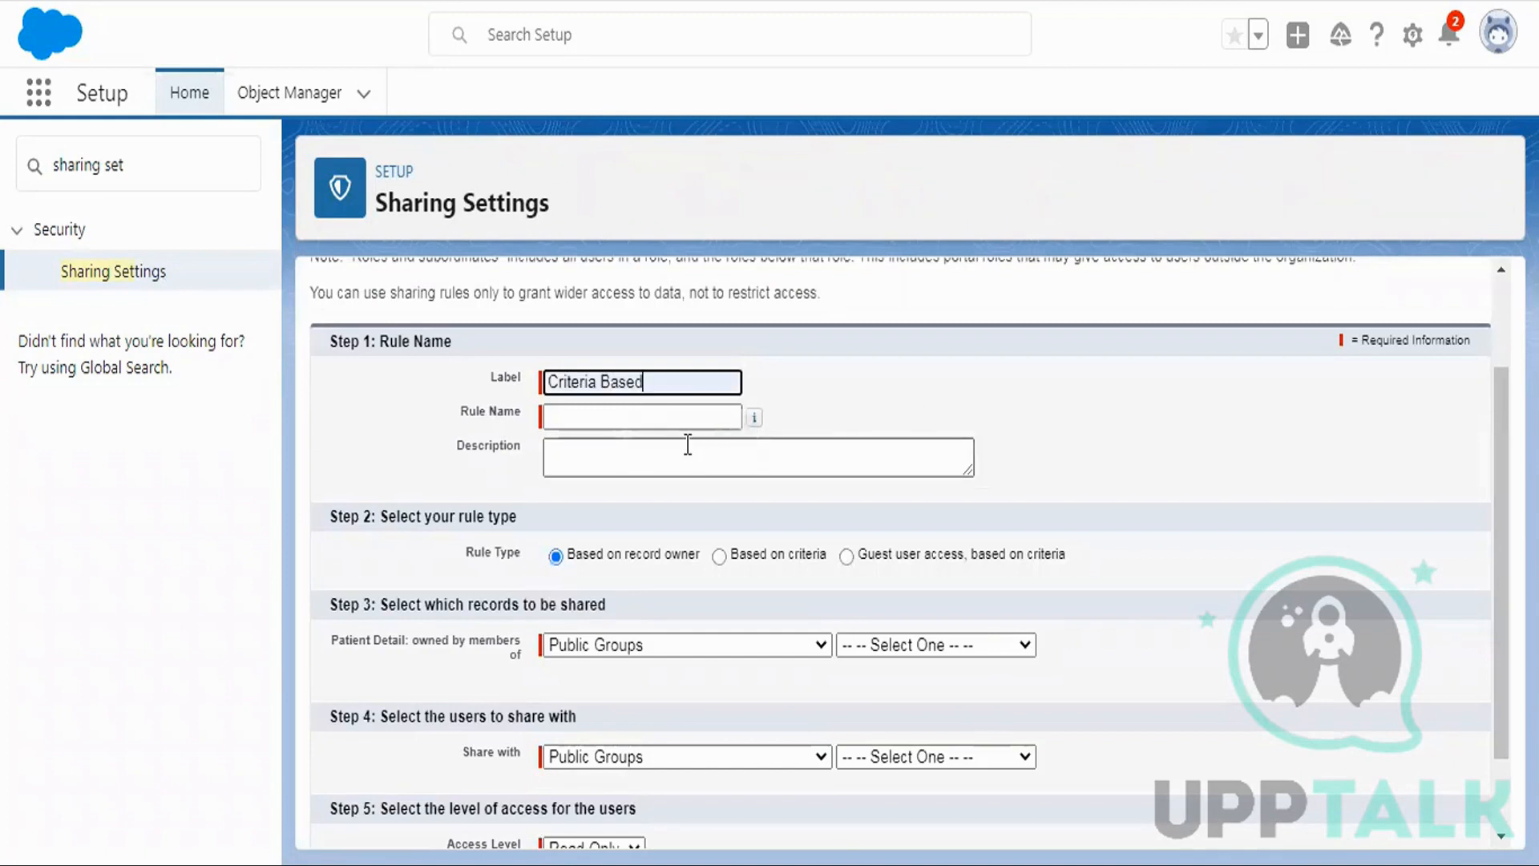
click(666, 419)
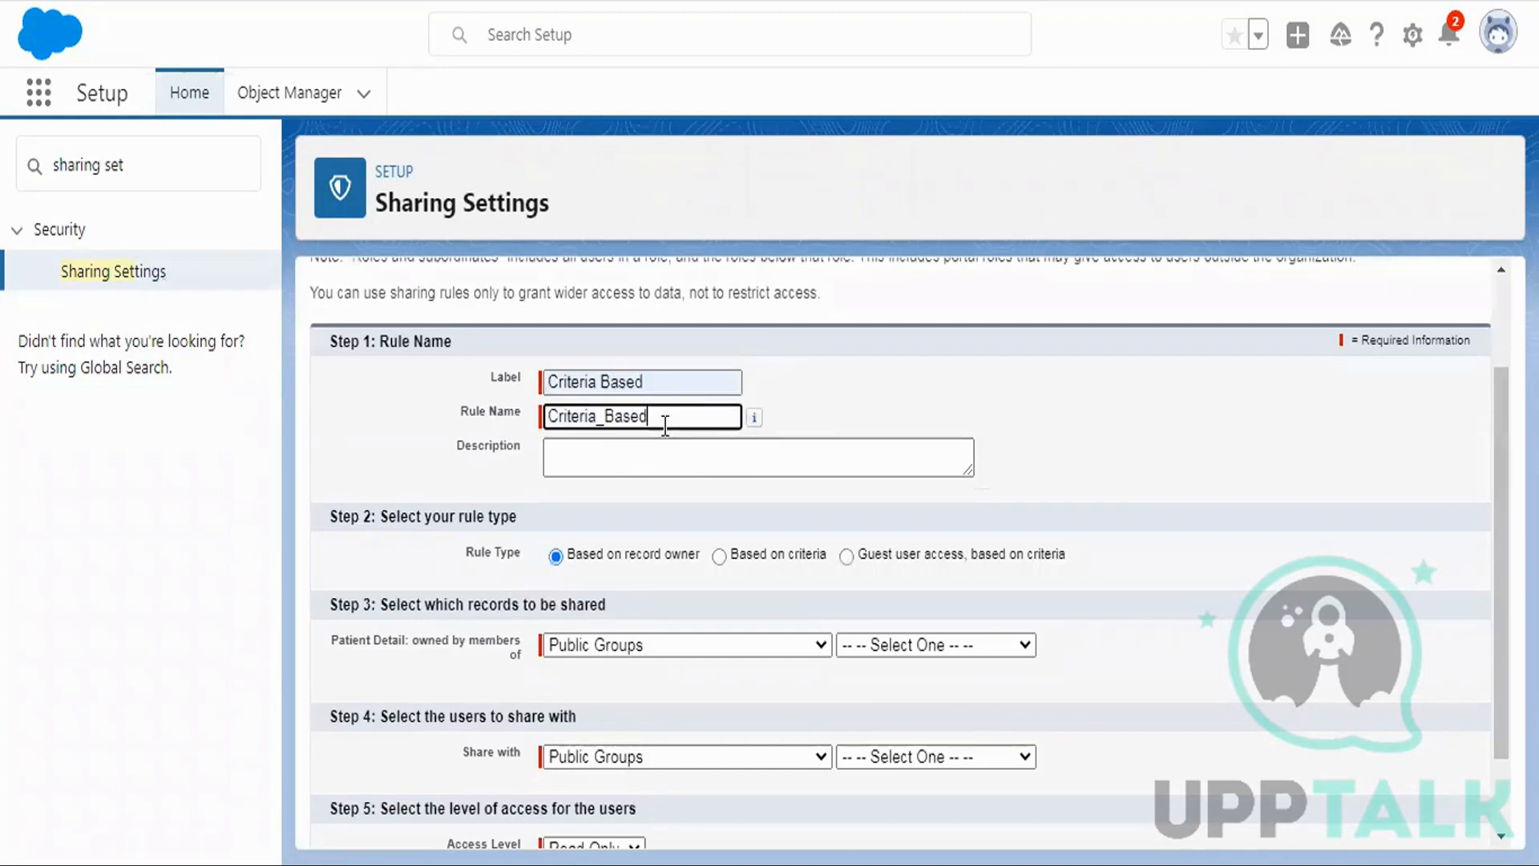
click(719, 556)
Add the criterion Status equals Active, inserting Active from the value lookup.
scroll(976, 395, down, 2)
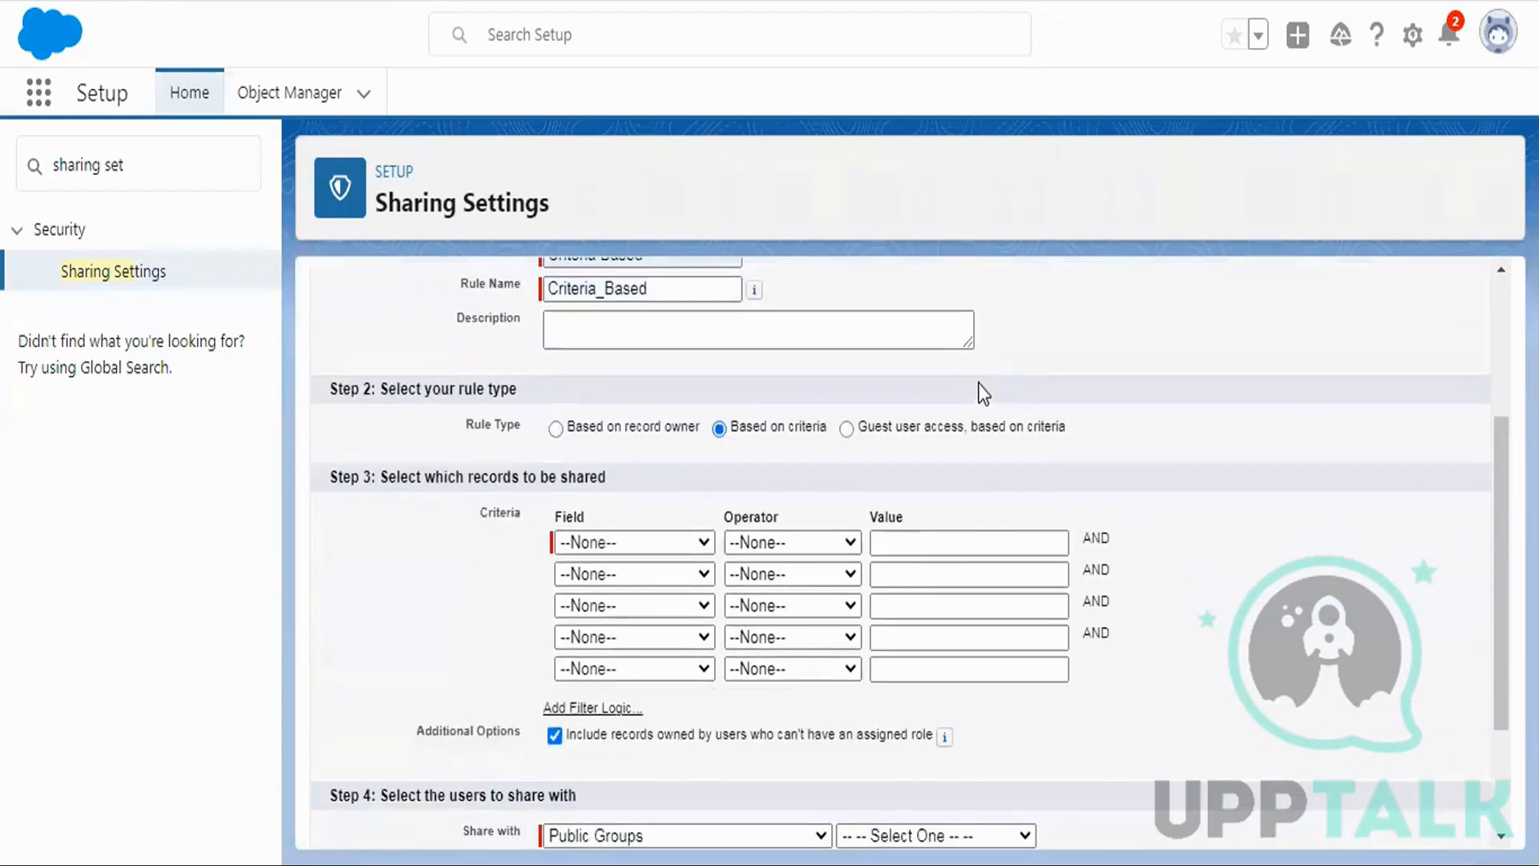
click(580, 539)
click(616, 693)
click(792, 539)
click(763, 586)
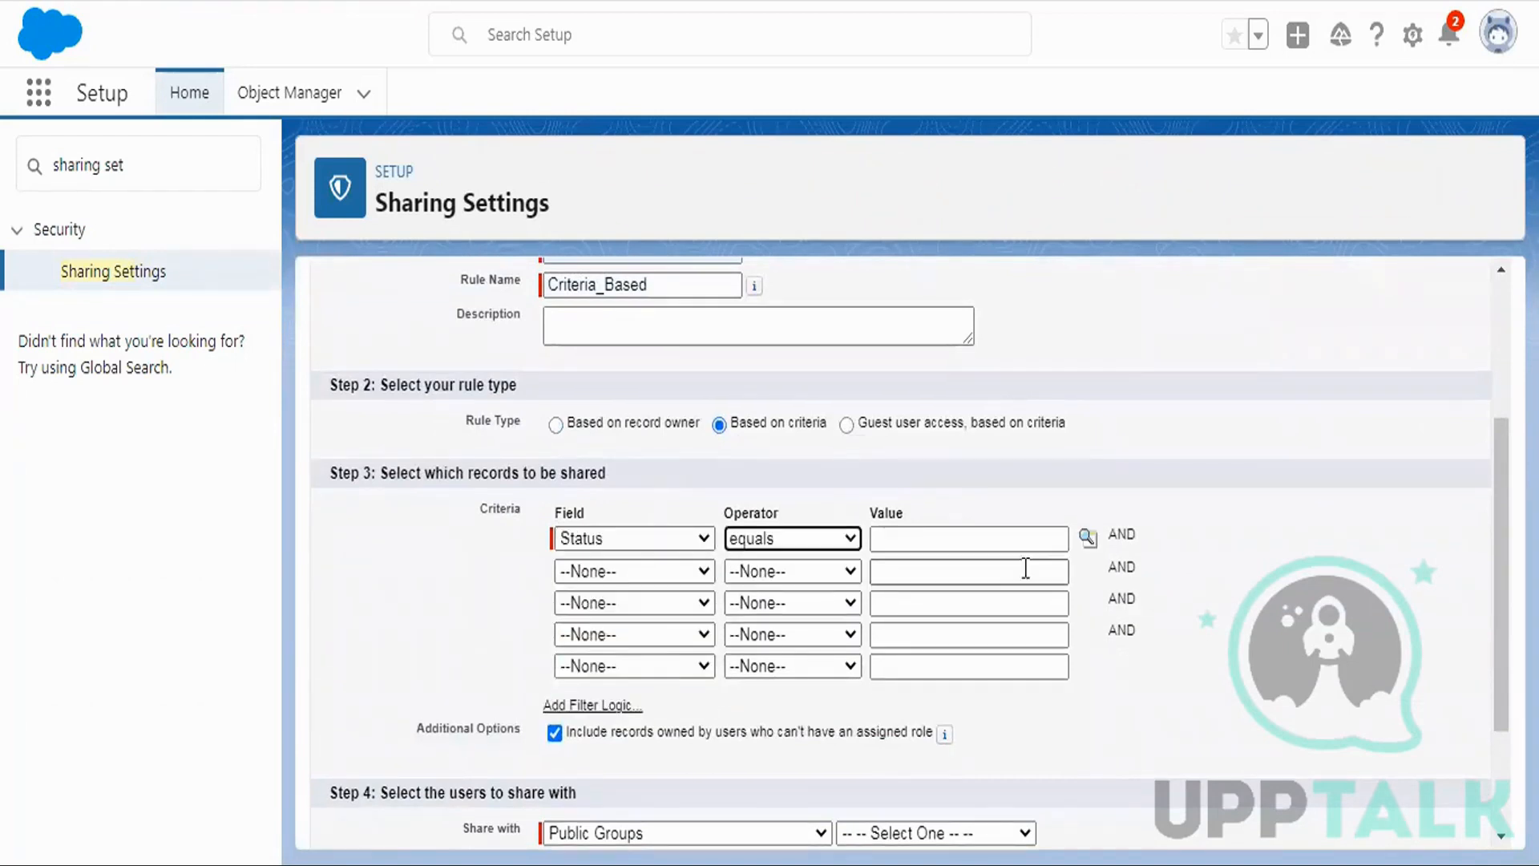
click(1087, 539)
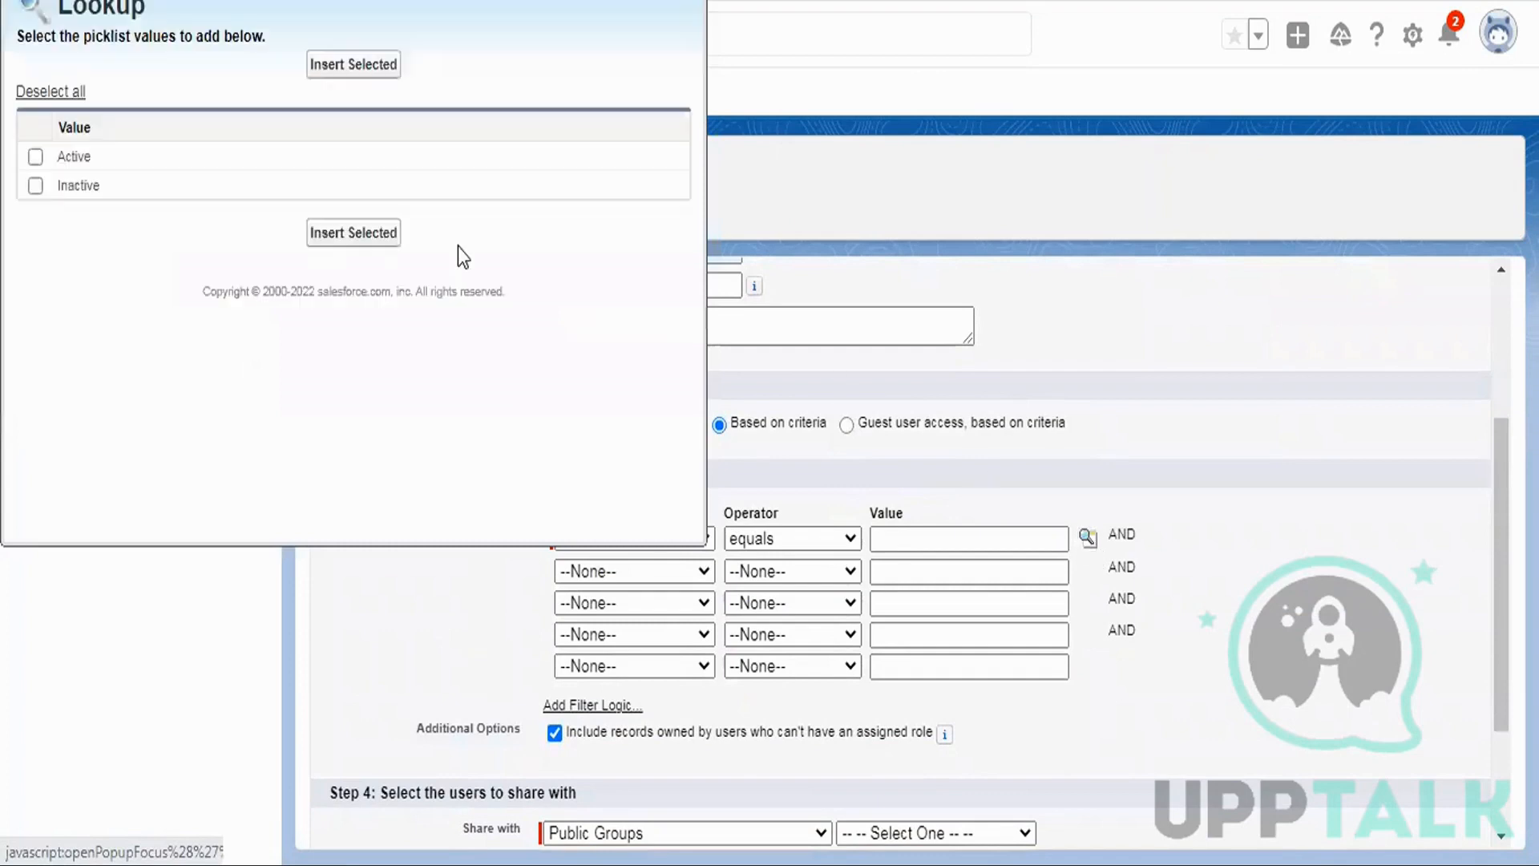
click(36, 156)
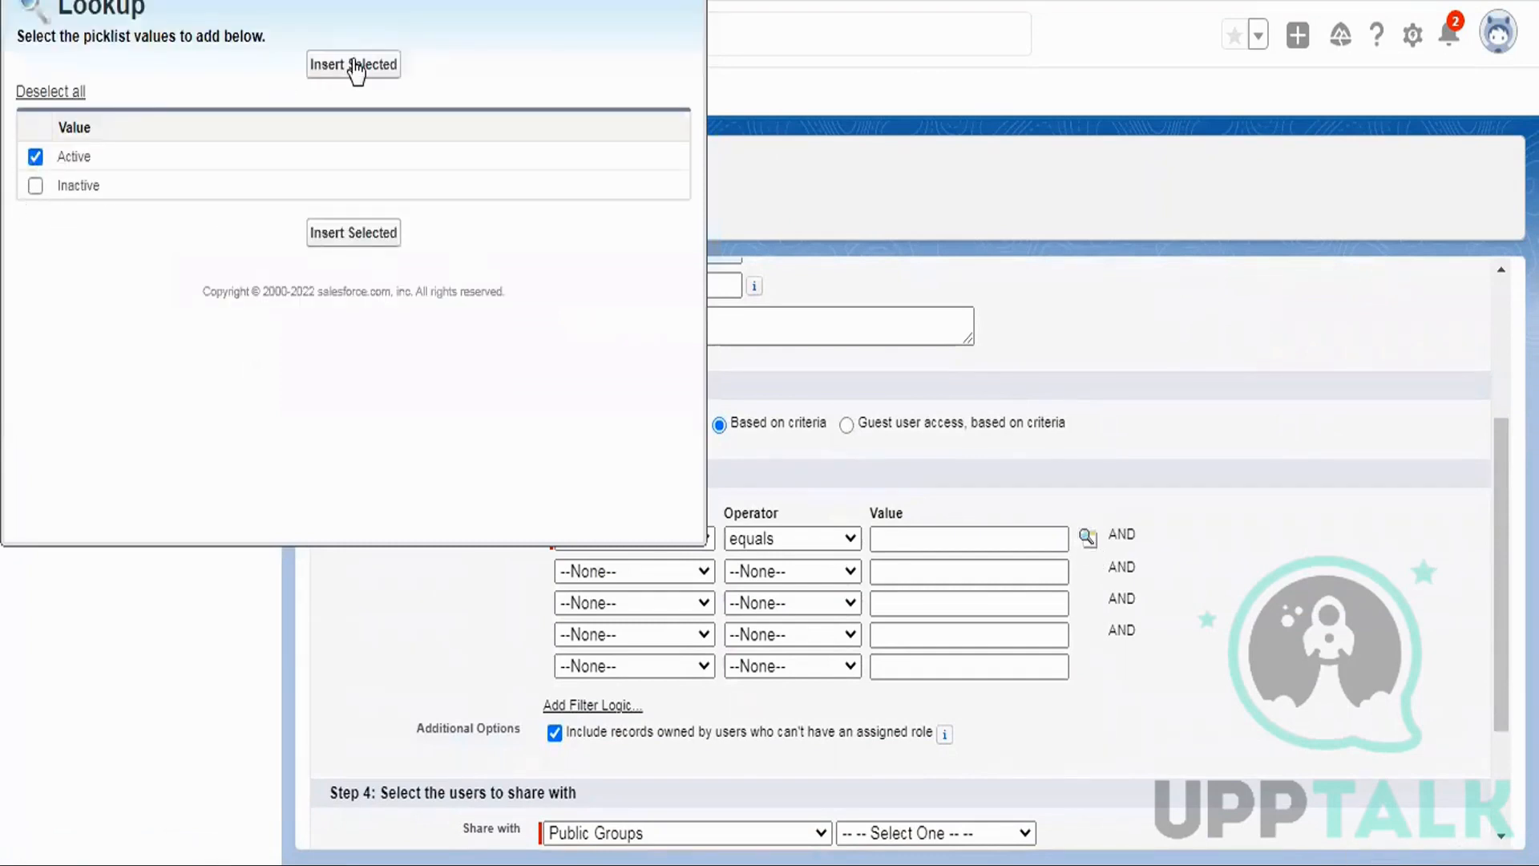
click(354, 66)
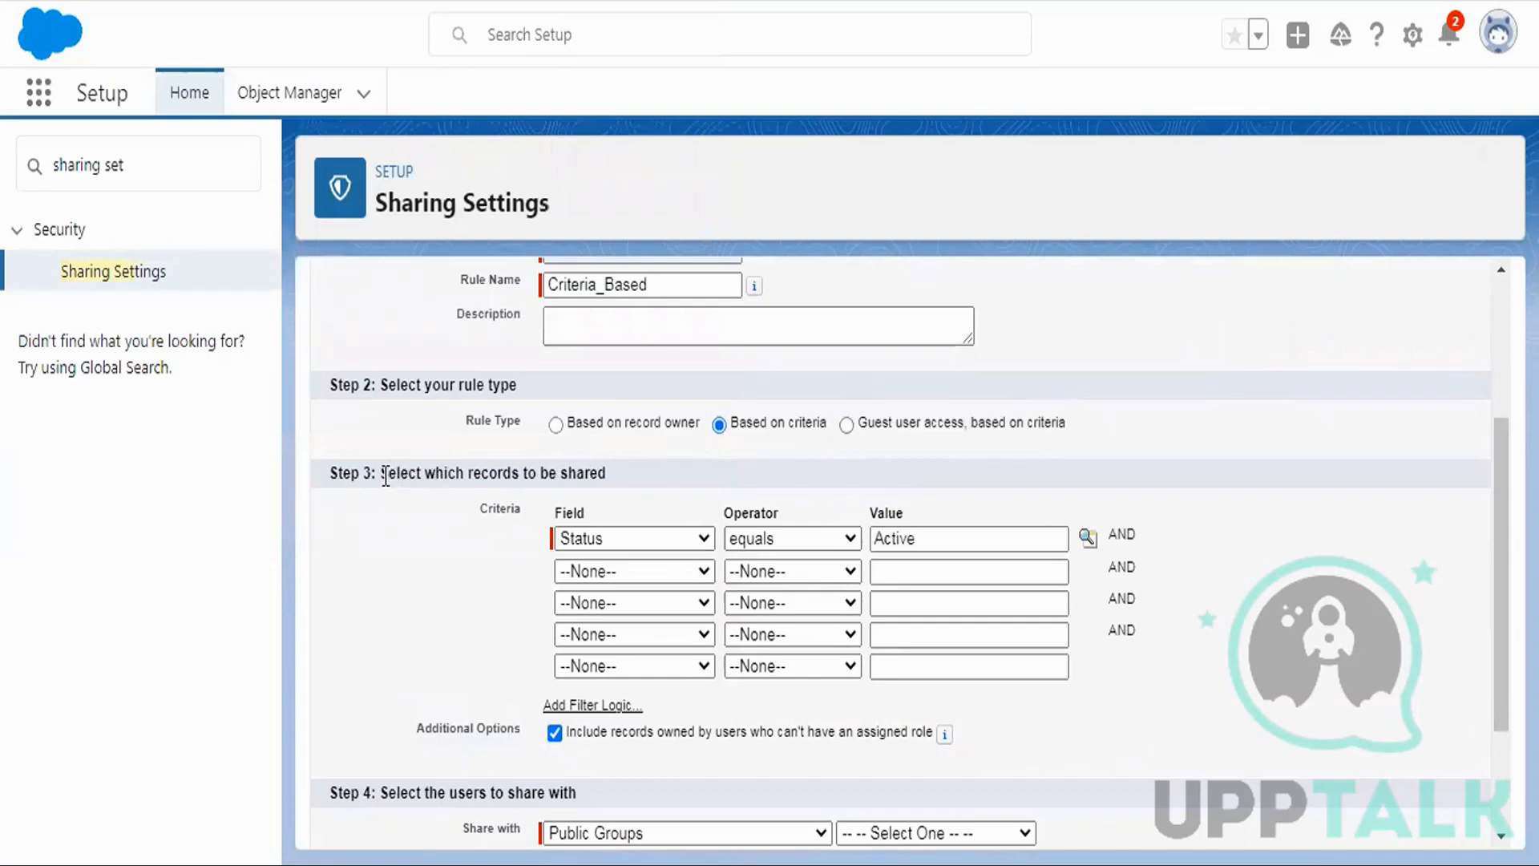
drag(381, 473, 608, 474)
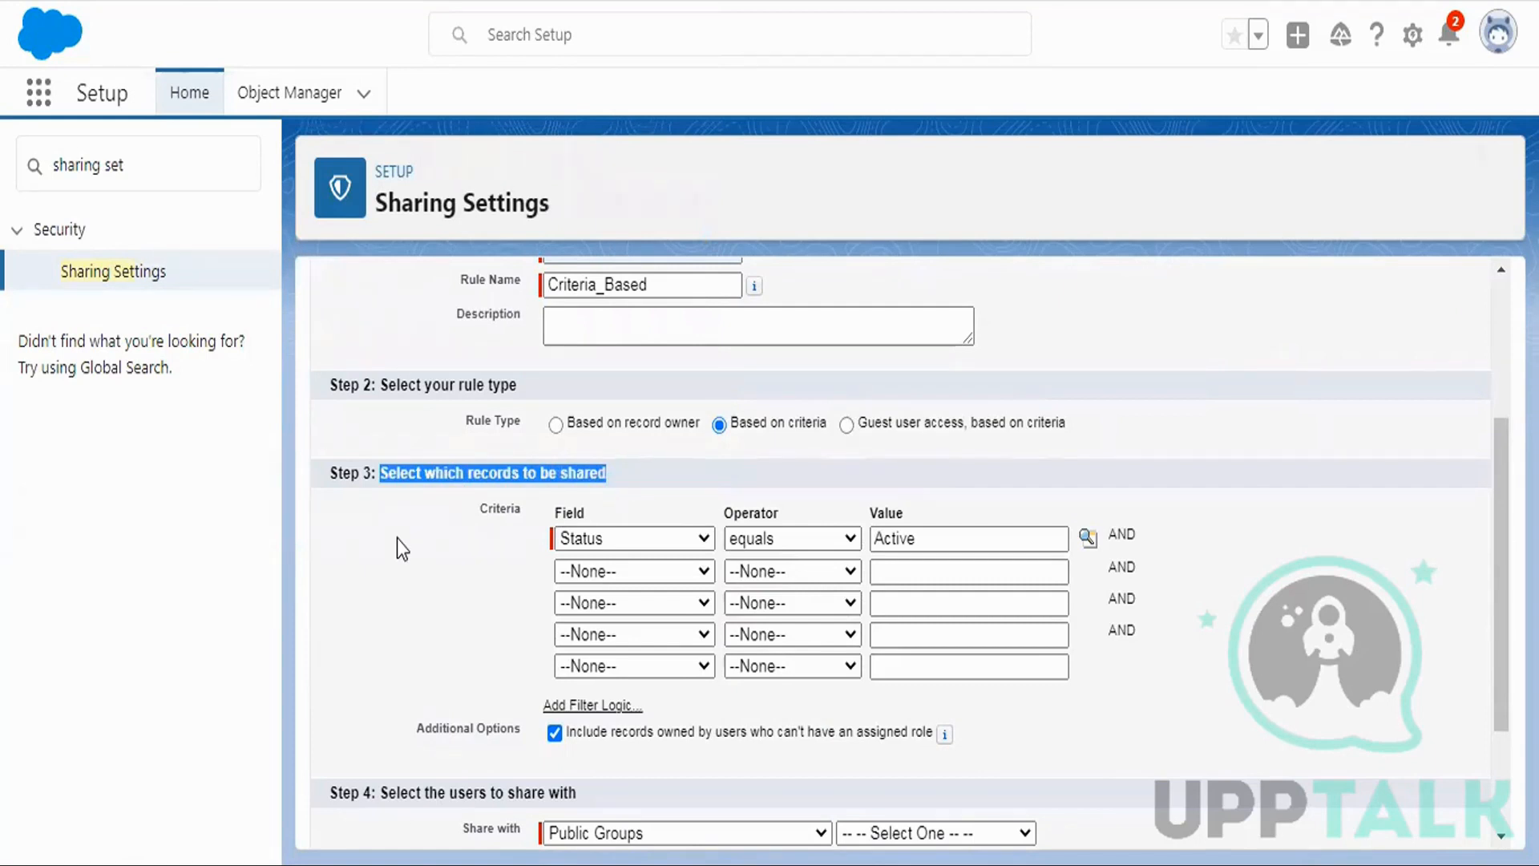
scroll(409, 501, down, 3)
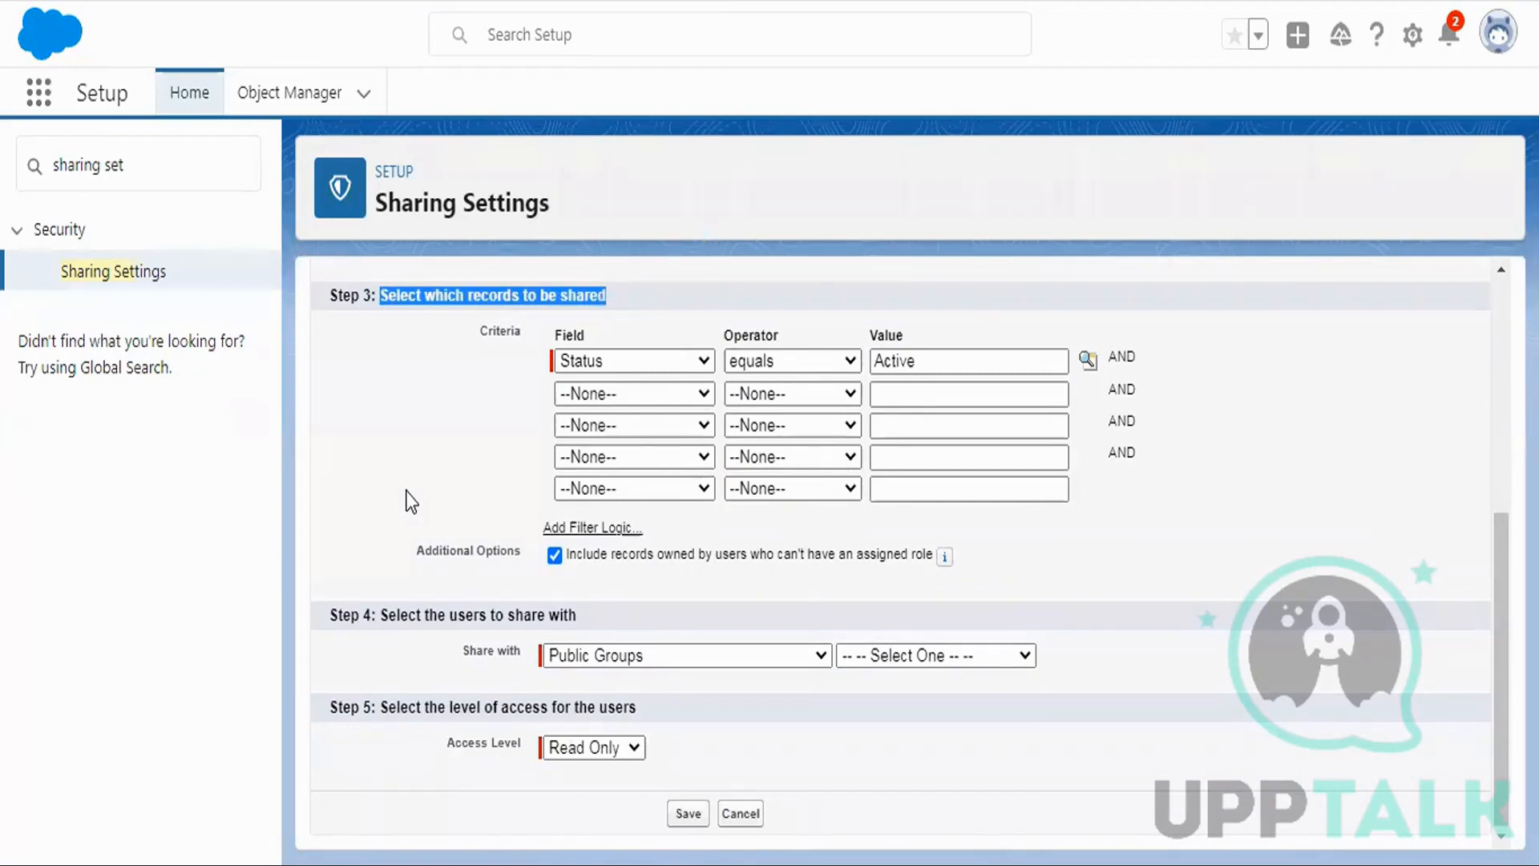
click(705, 656)
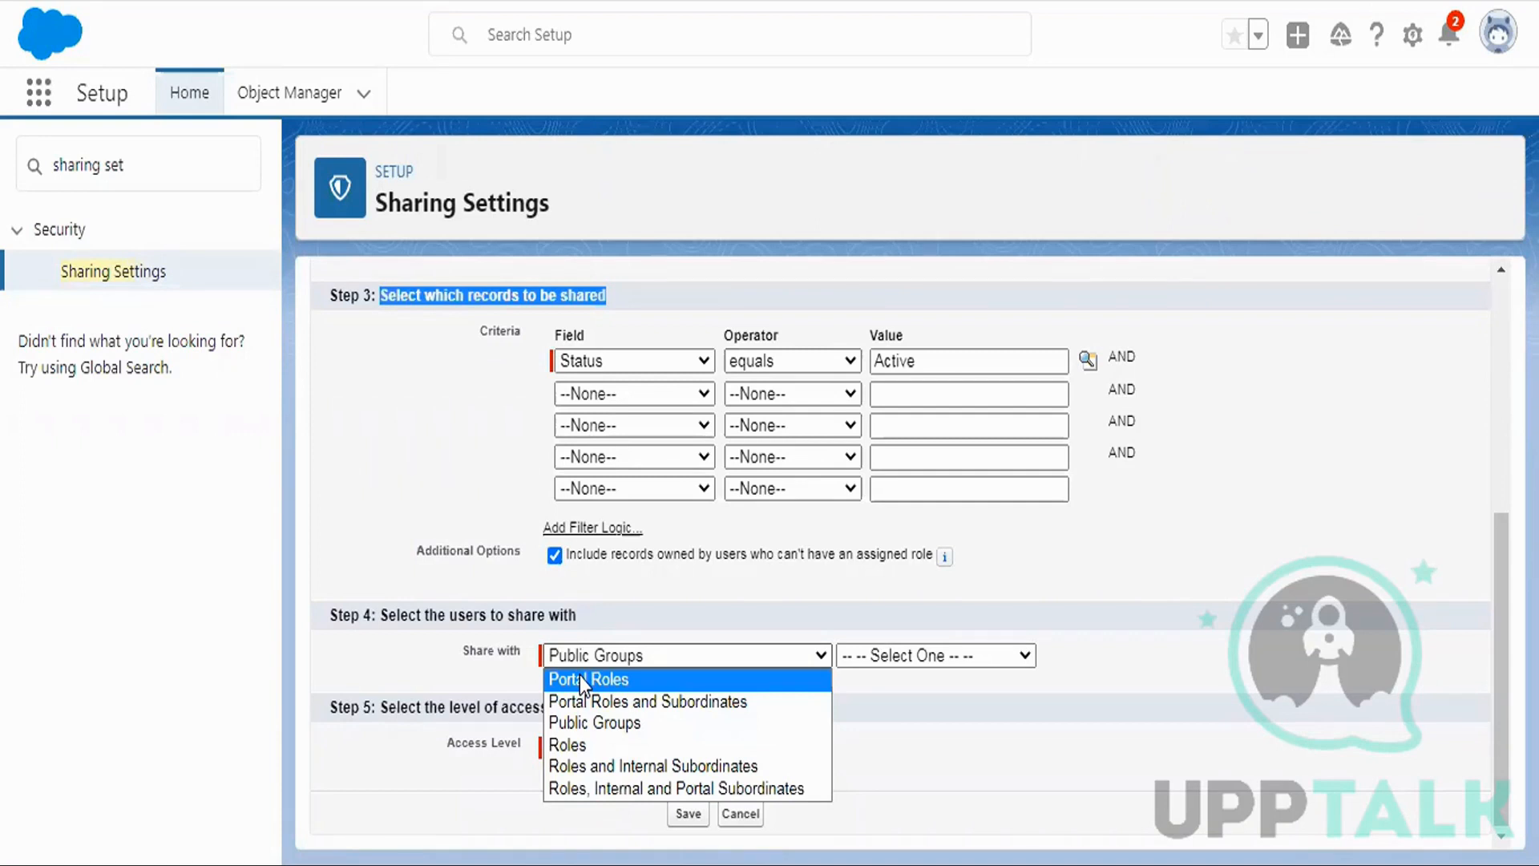
click(393, 864)
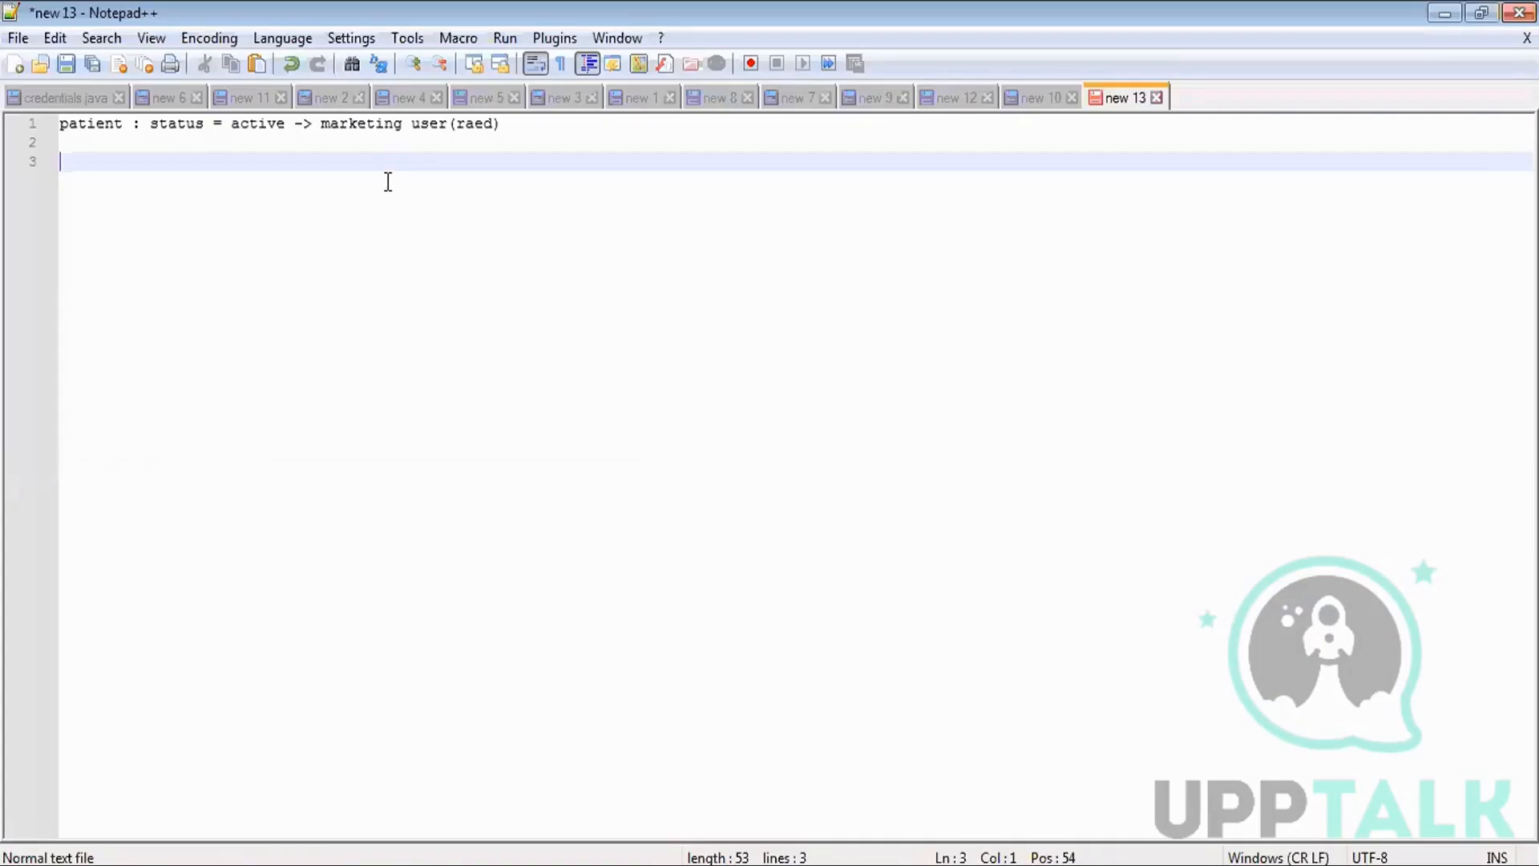
Write the note 'public group-> collection of users -> marketing user', then erase line 5 back to 'publi'.
key(Return)
key(Return)
key(Return)
text(pu)
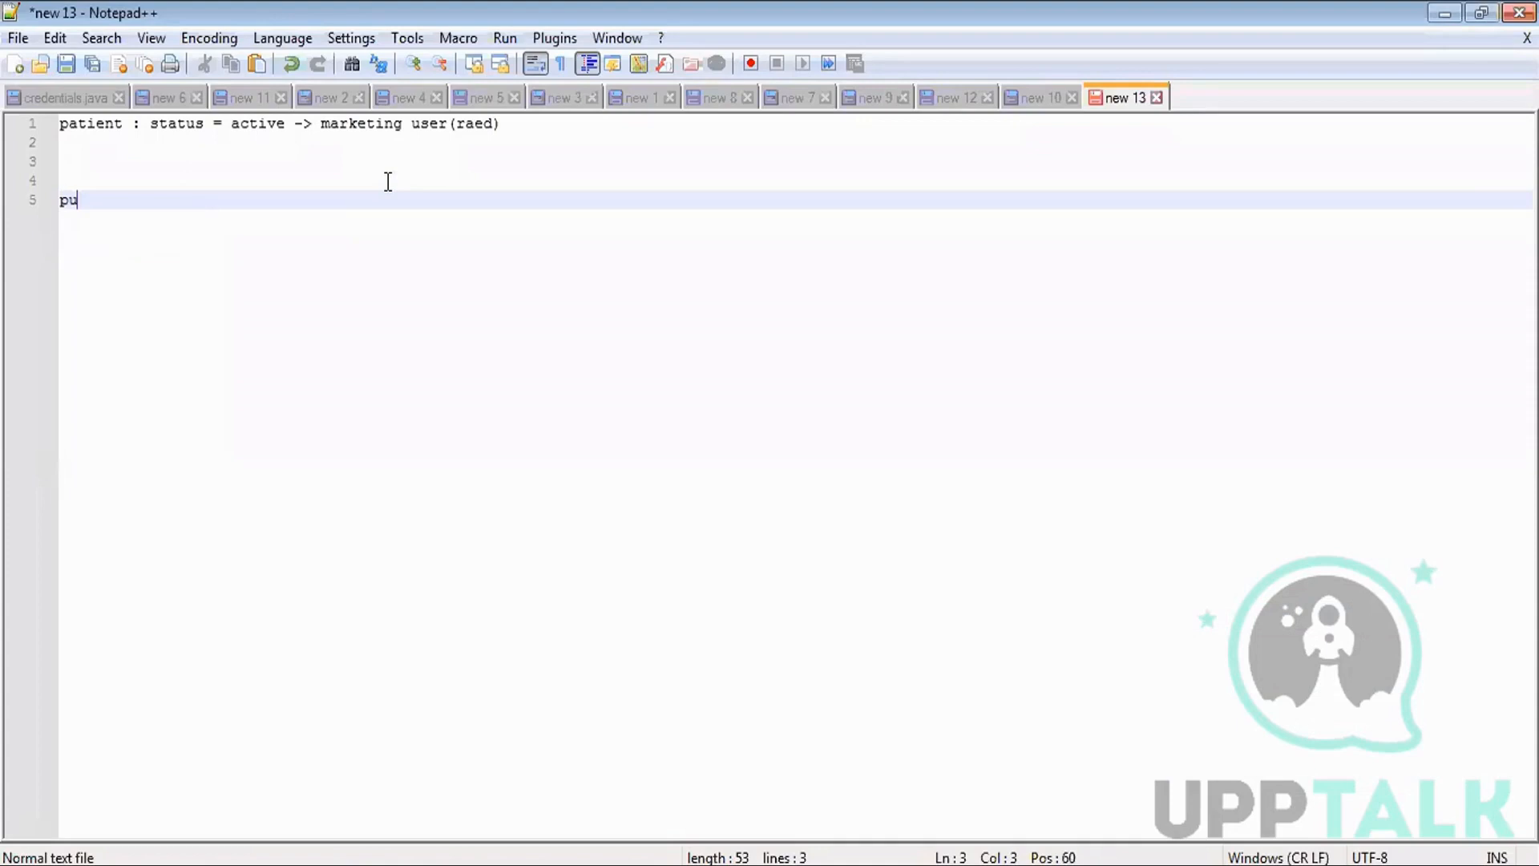
text(blic grou)
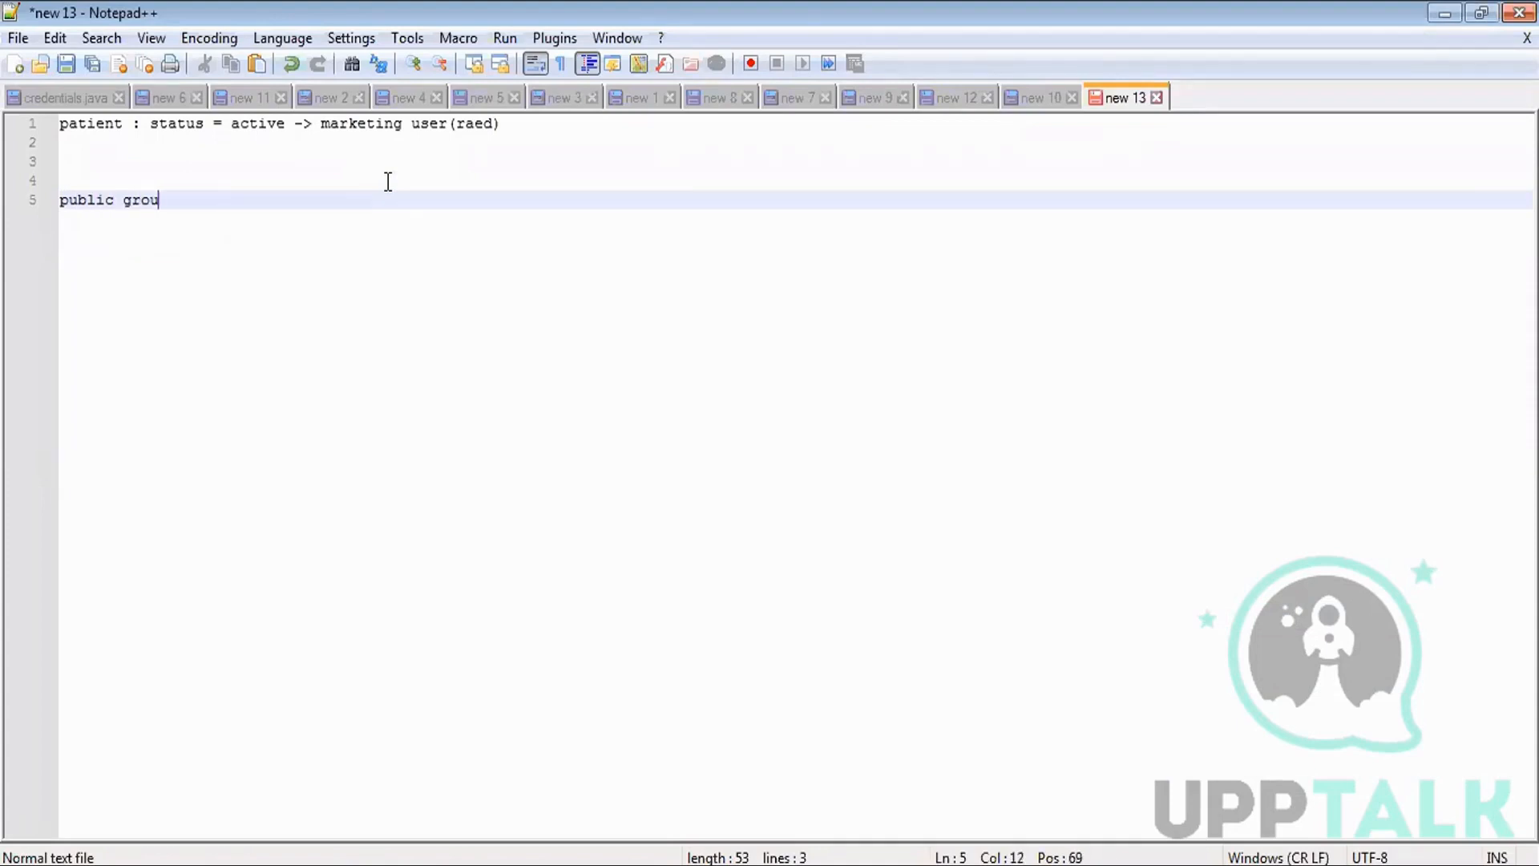
text(p-> collection of users)
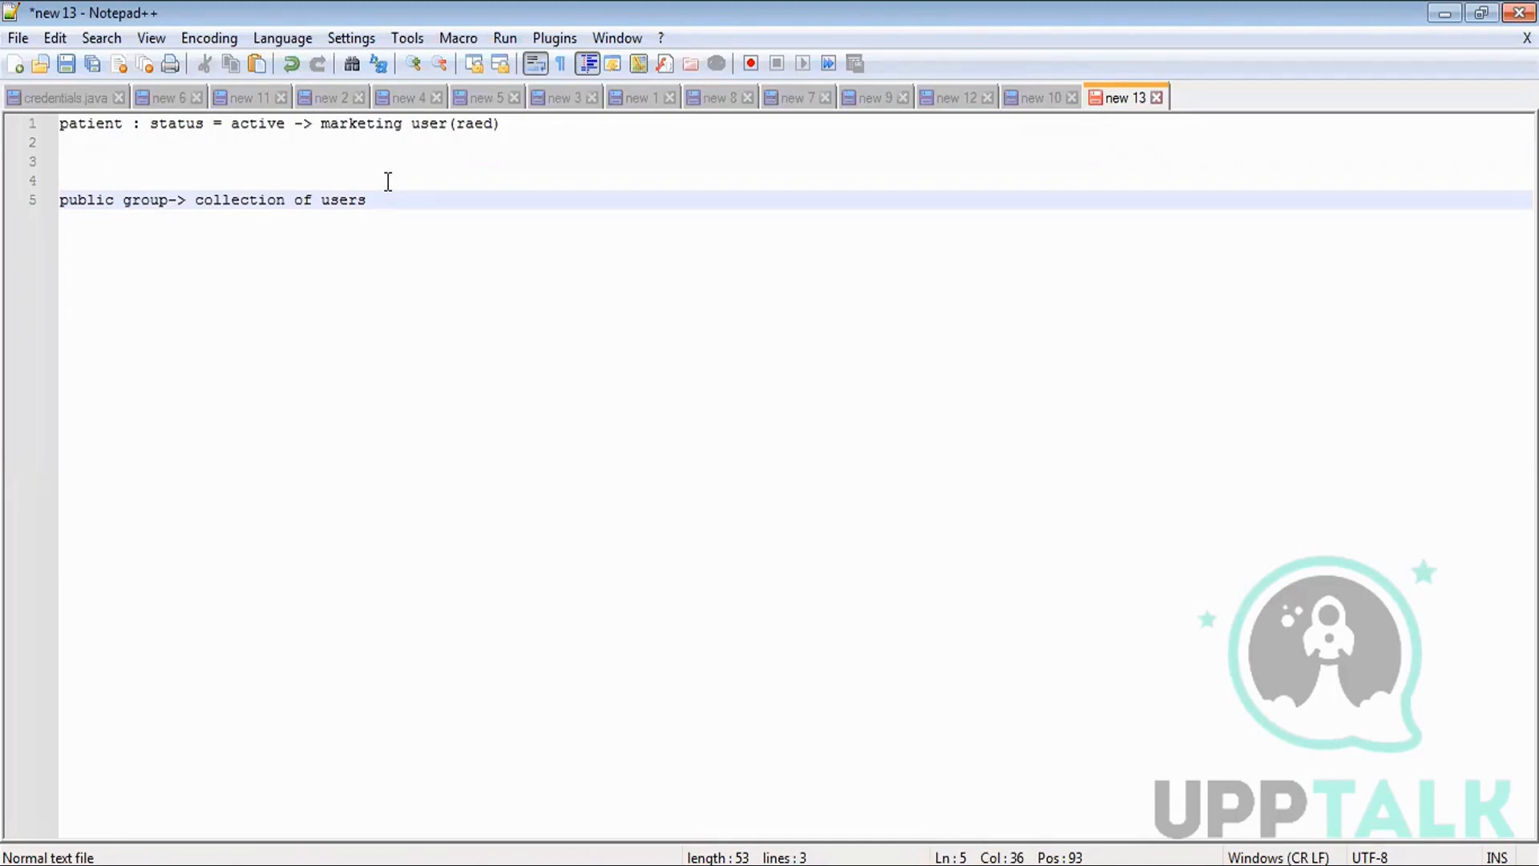
text(-> marketing user)
key(Return)
key(Return)
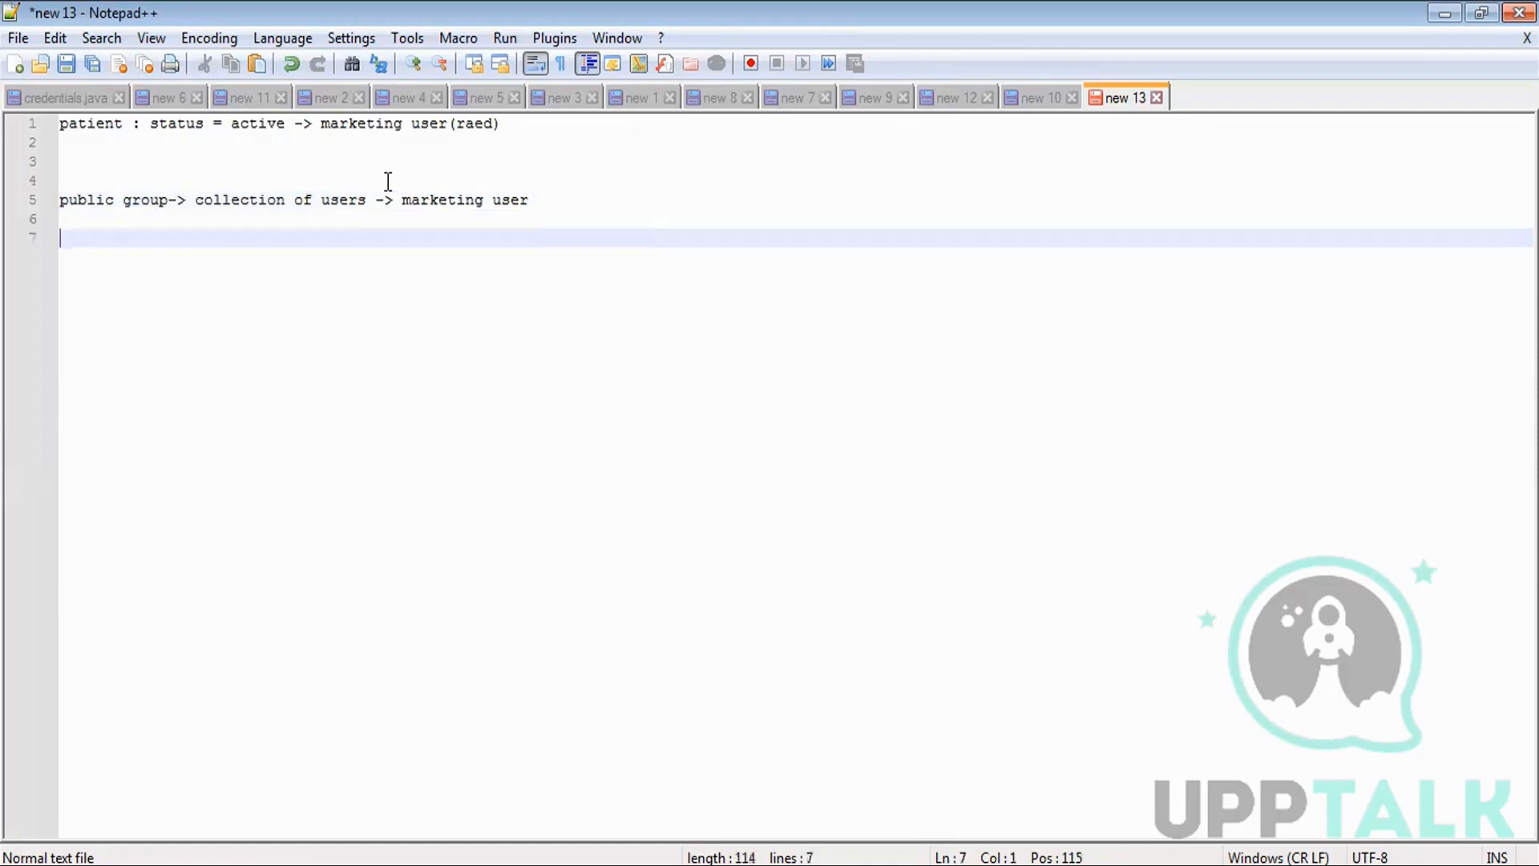
text(sumit)
key(BackSpace)
key(BackSpace)
key(BackSpace)
key(BackSpace)
key(BackSpace)
key(BackSpace)
key(BackSpace)
key(BackSpace)
key(BackSpace)
key(BackSpace)
key(BackSpace)
key(BackSpace)
key(BackSpace)
key(BackSpace)
key(BackSpace)
key(BackSpace)
key(BackSpace)
key(BackSpace)
key(BackSpace)
key(BackSpace)
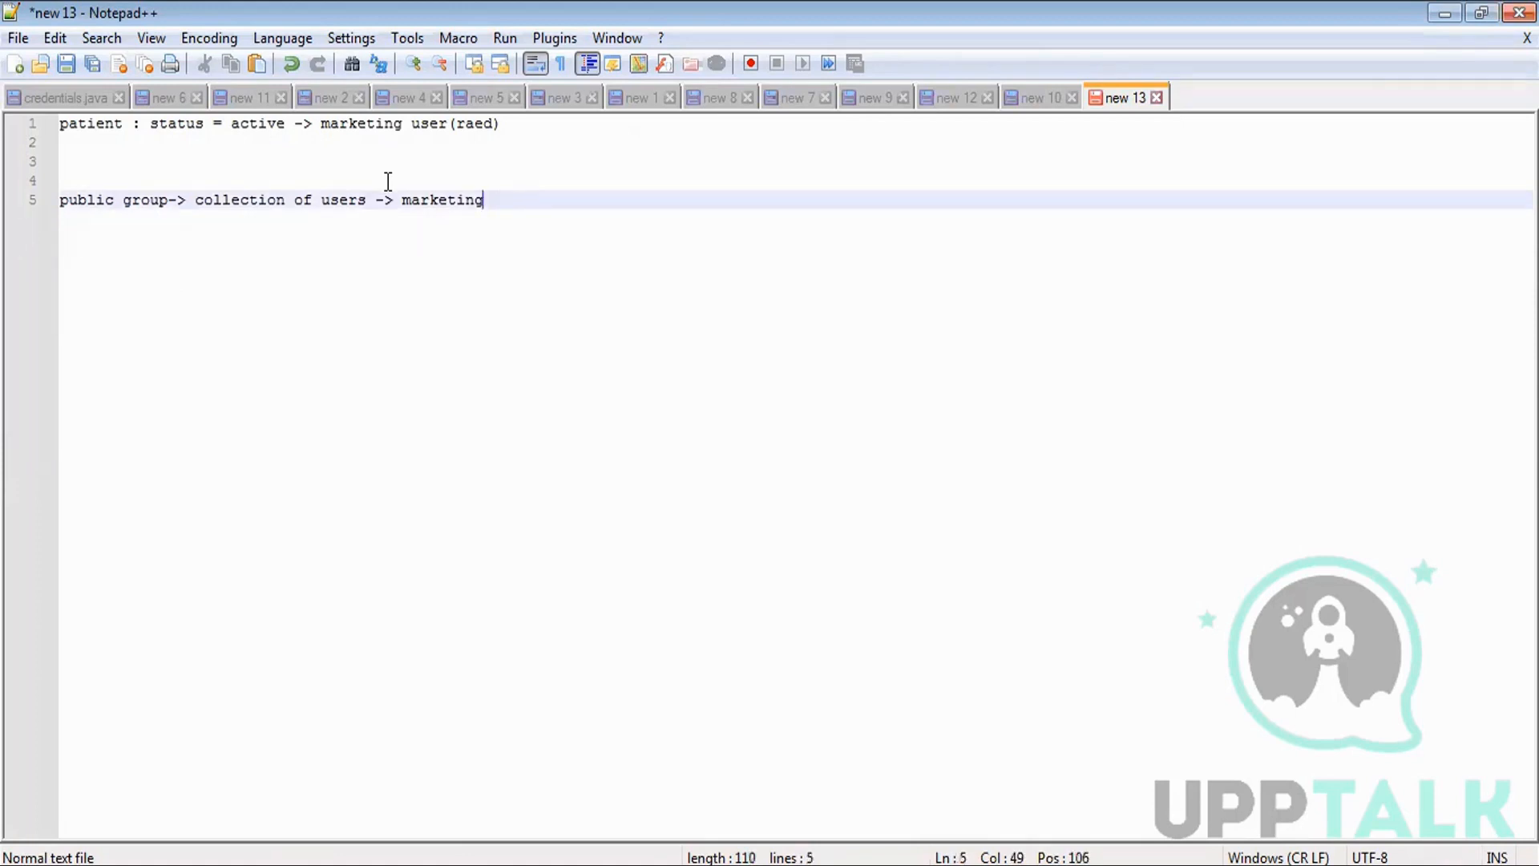
key(BackSpace)
key(BackSpace)
key(BackSpace)
key(BackSpace)
key(BackSpace)
key(BackSpace)
key(BackSpace)
key(BackSpace)
key(BackSpace)
key(BackSpace)
key(BackSpace)
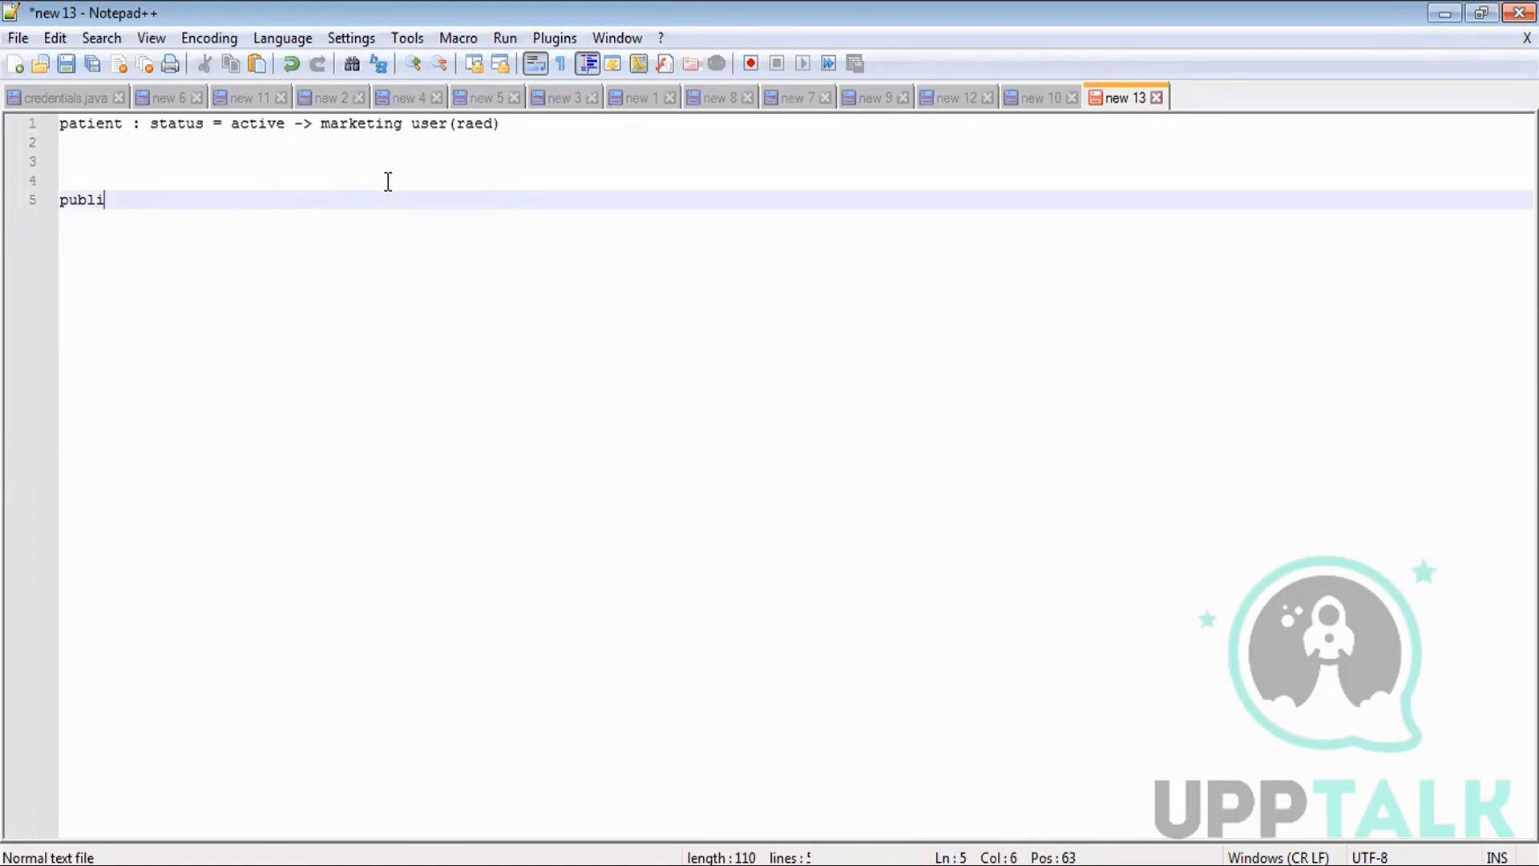
Type 'create group with that user only and share data with this group' on line 5.
text(create group )
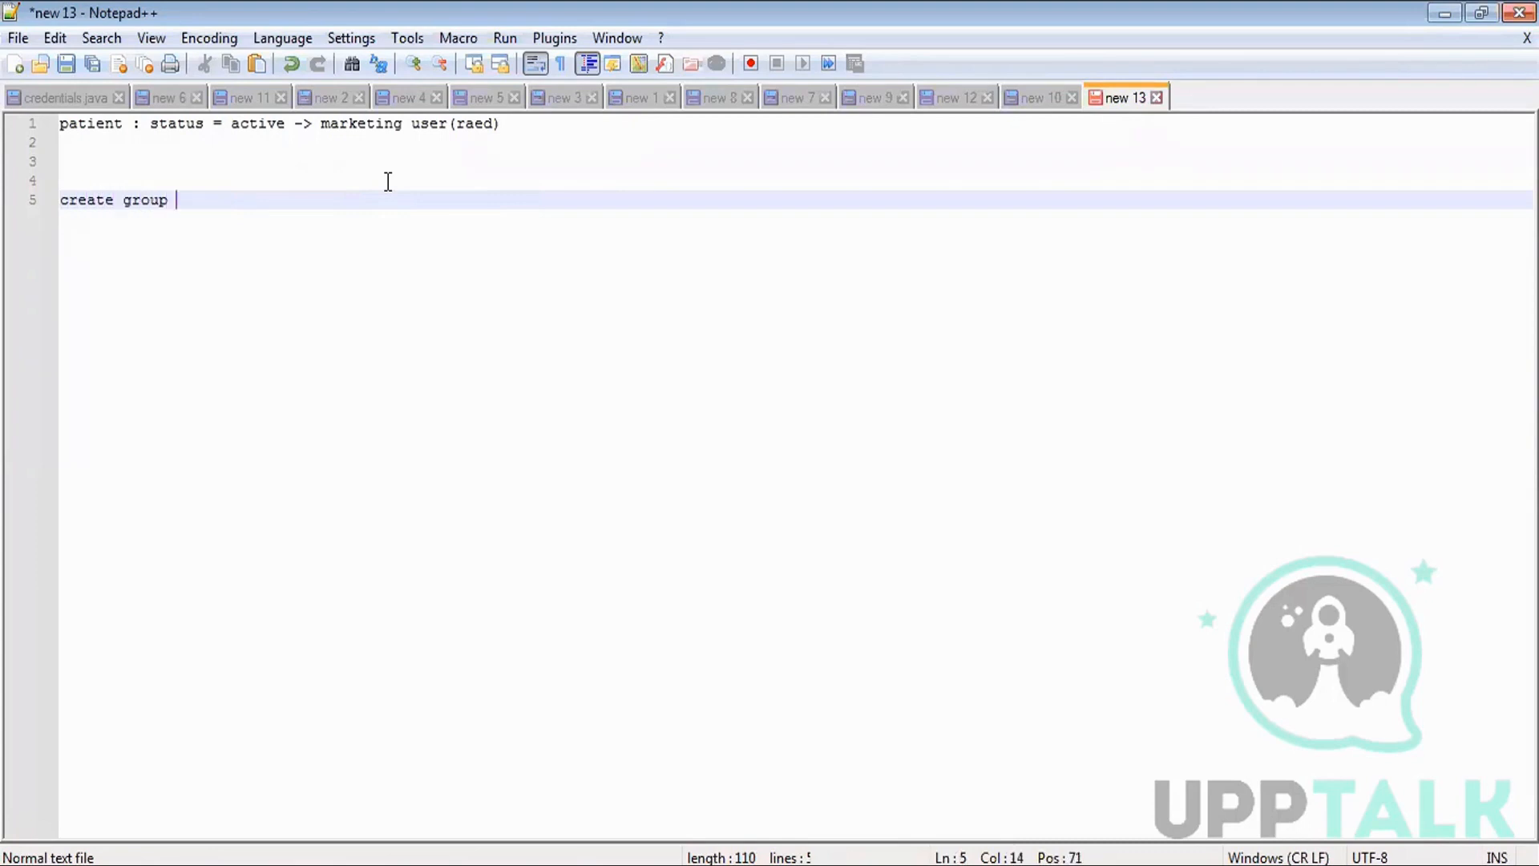
text(with that user onl)
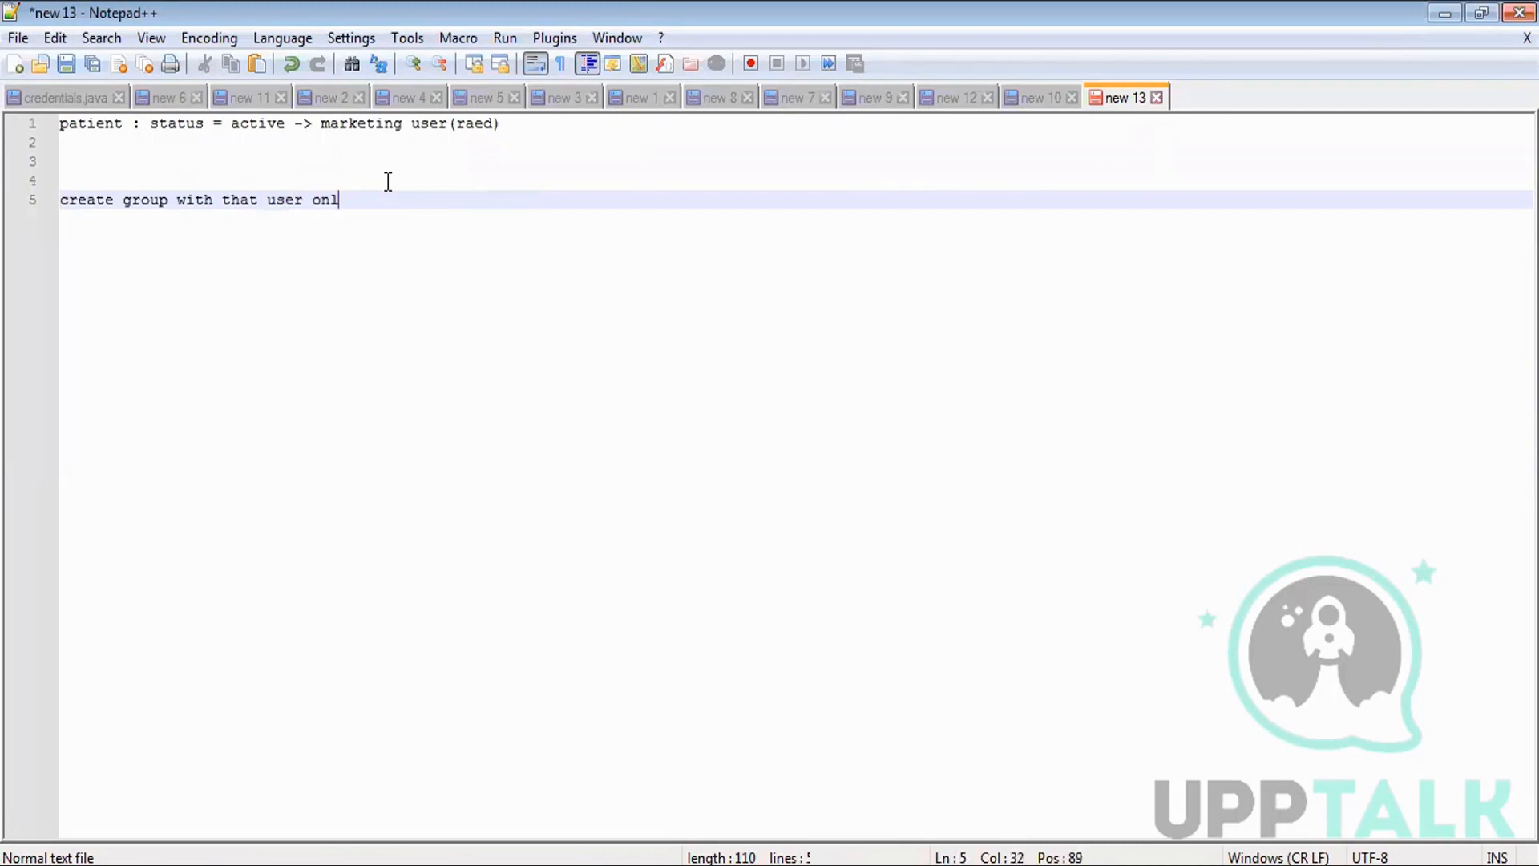
text(y and share data with)
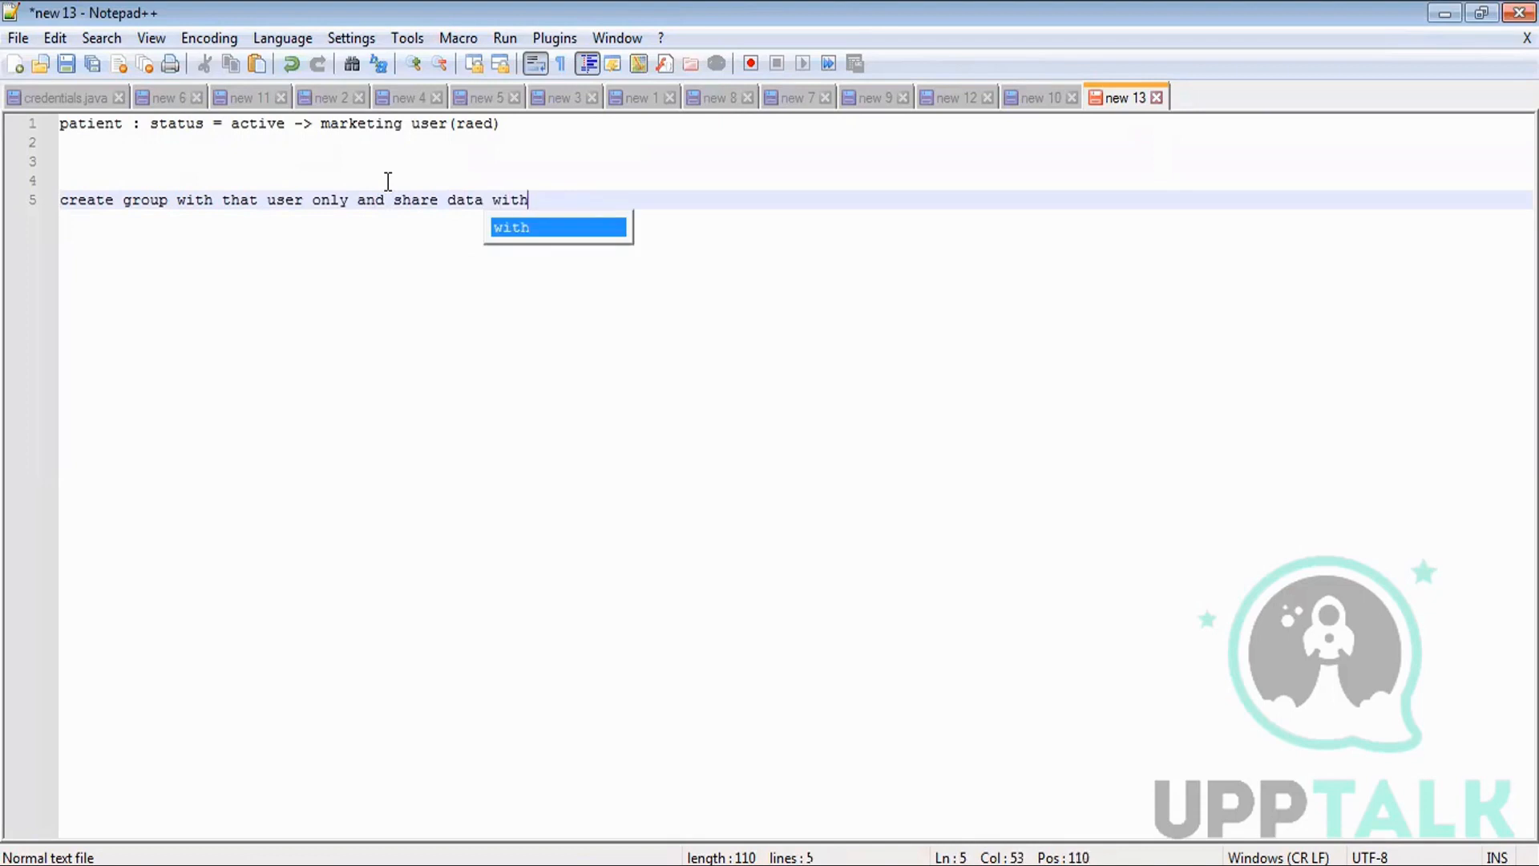
text( this group)
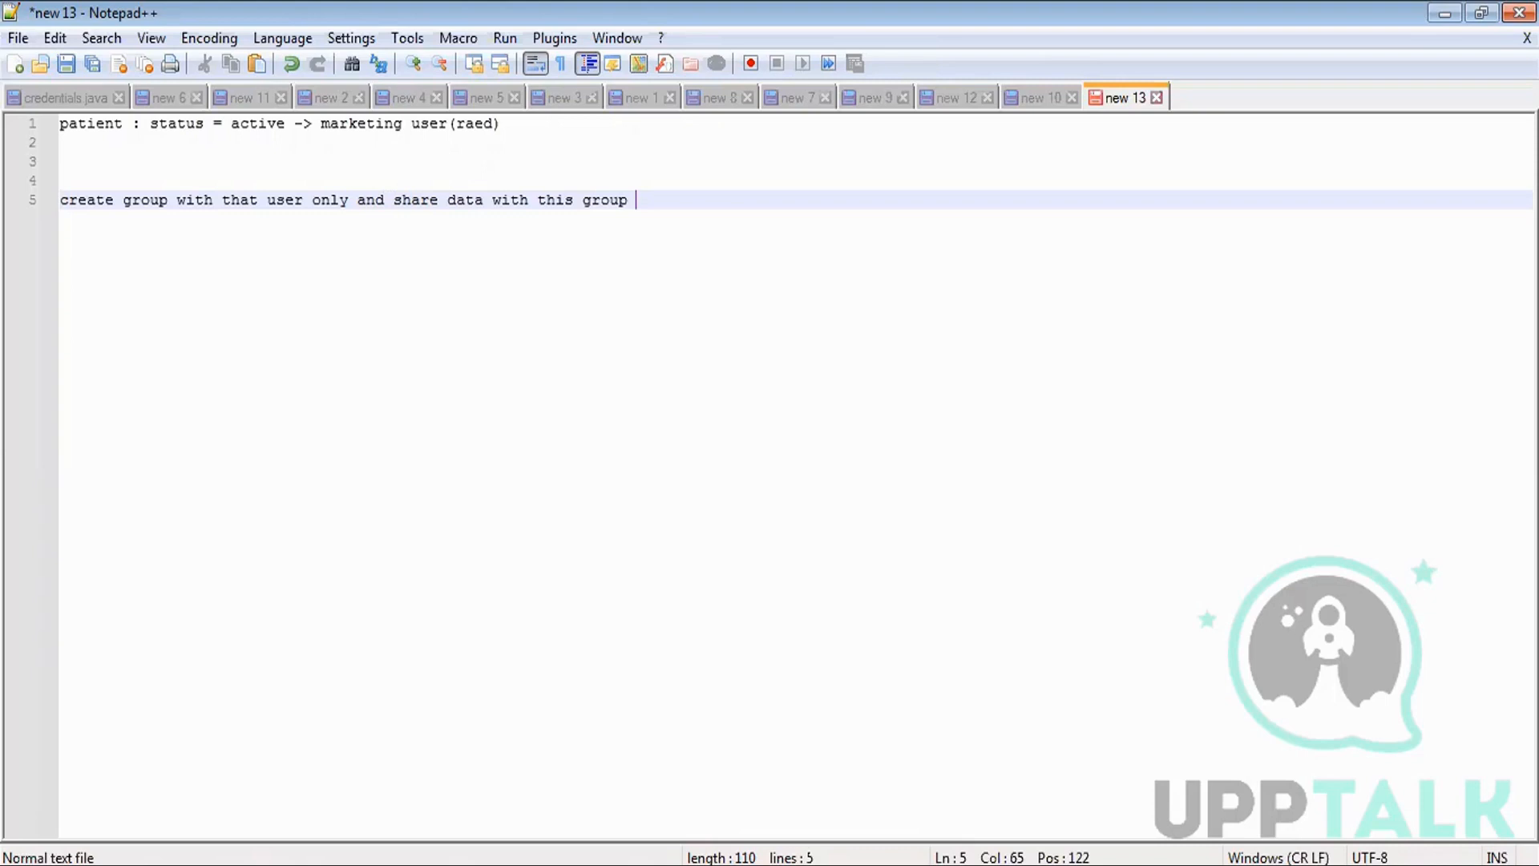
Search Setup for 'group' and open the Public Groups list.
triple_click(176, 166)
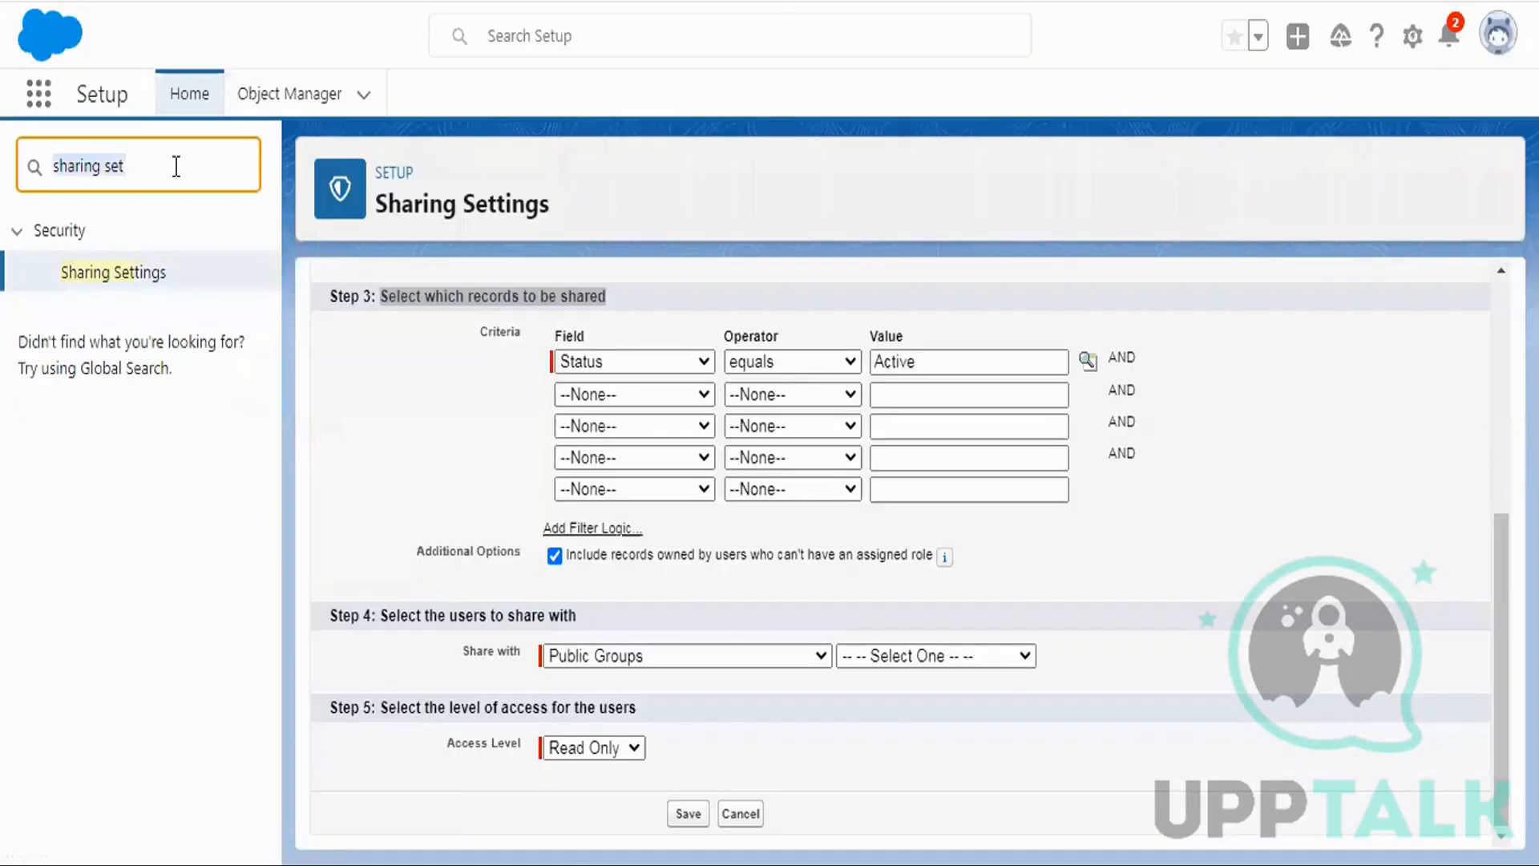
text(rou)
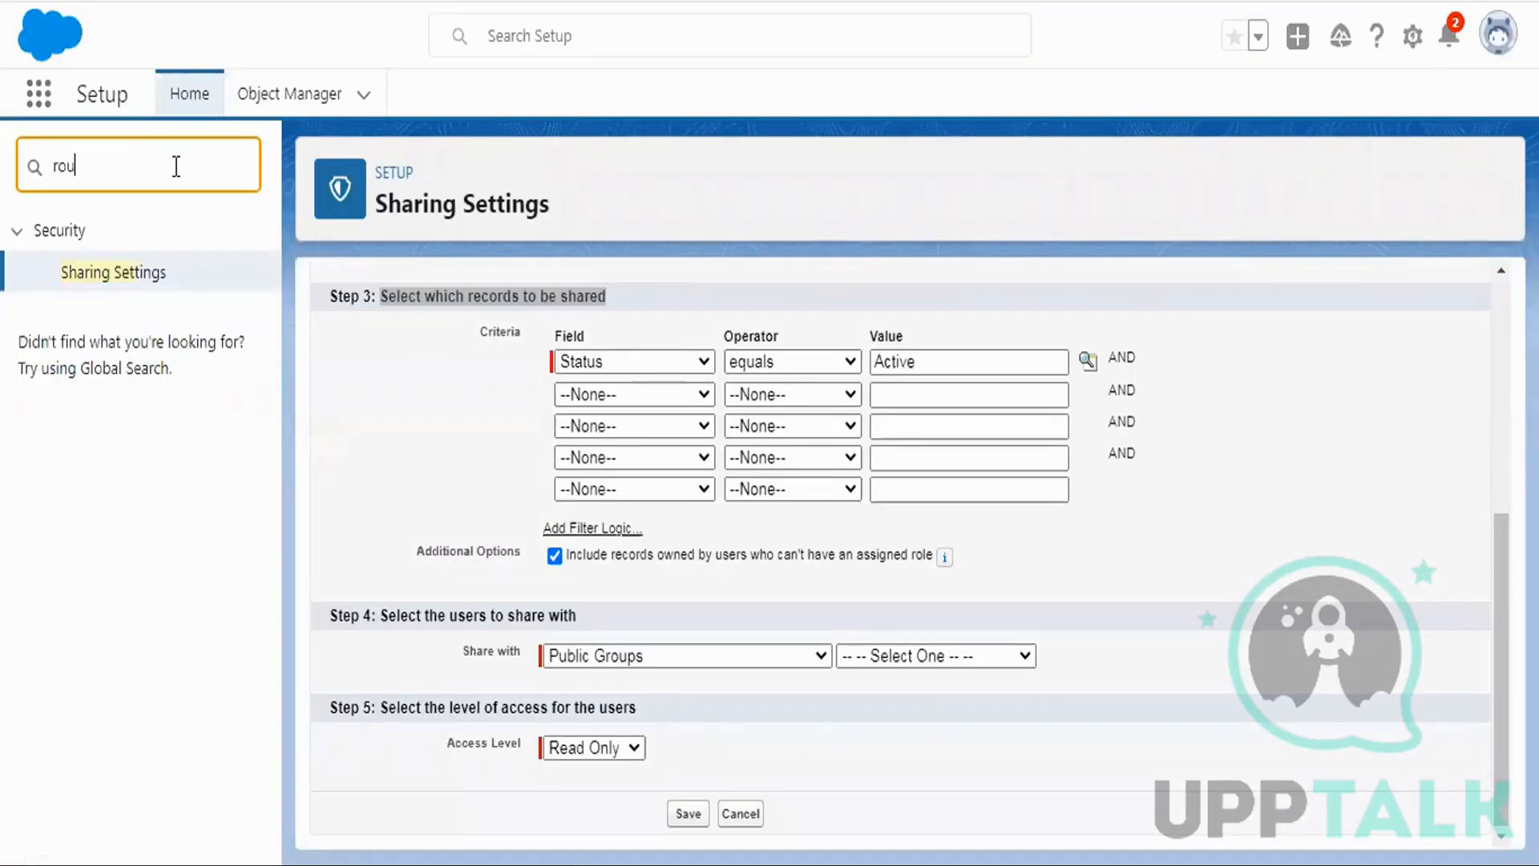
text(p)
double_click(162, 164)
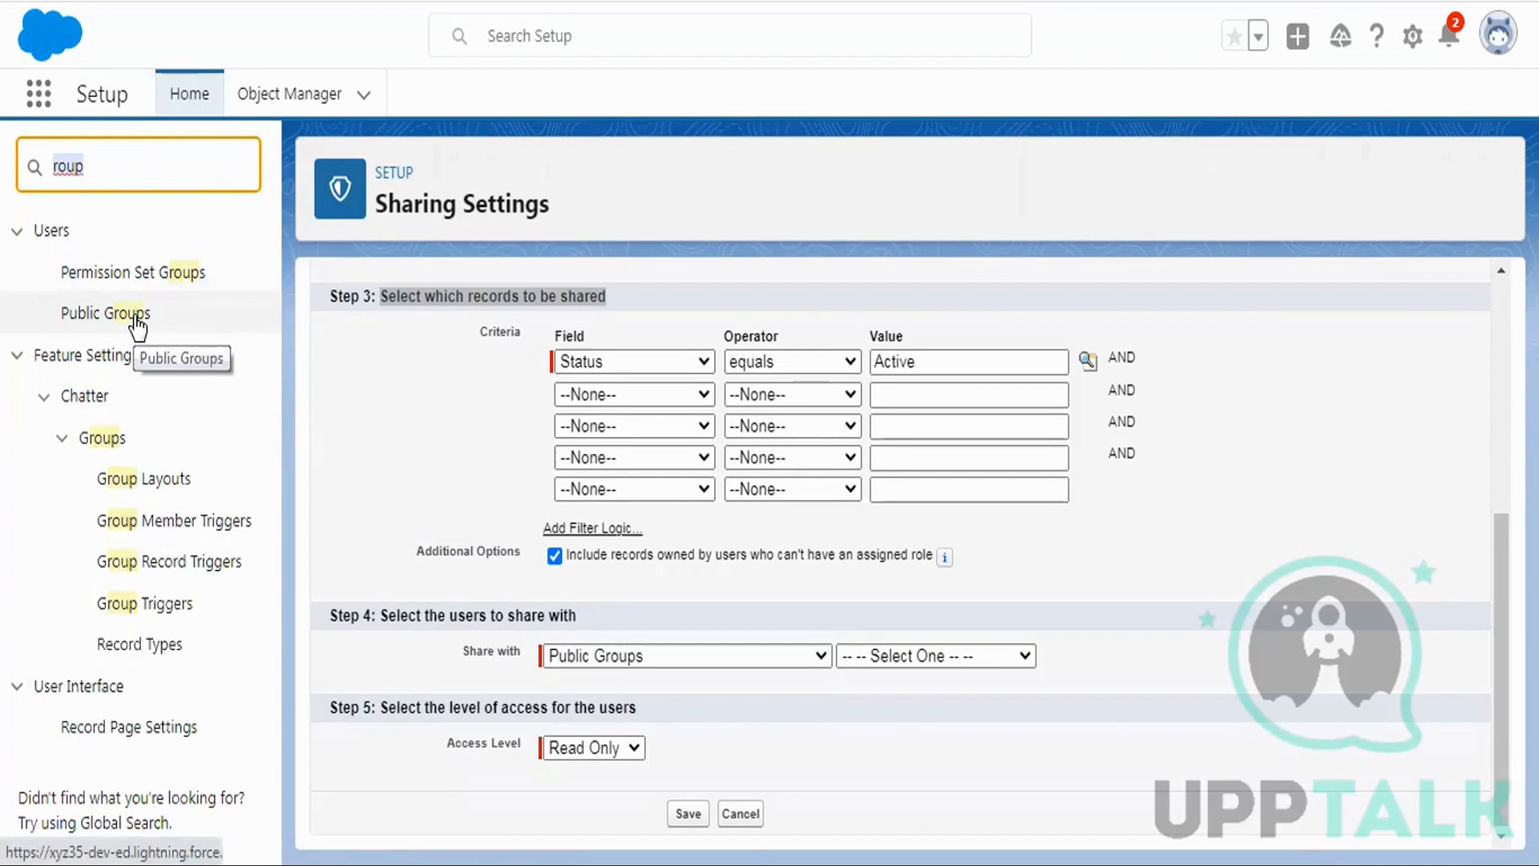
click(136, 318)
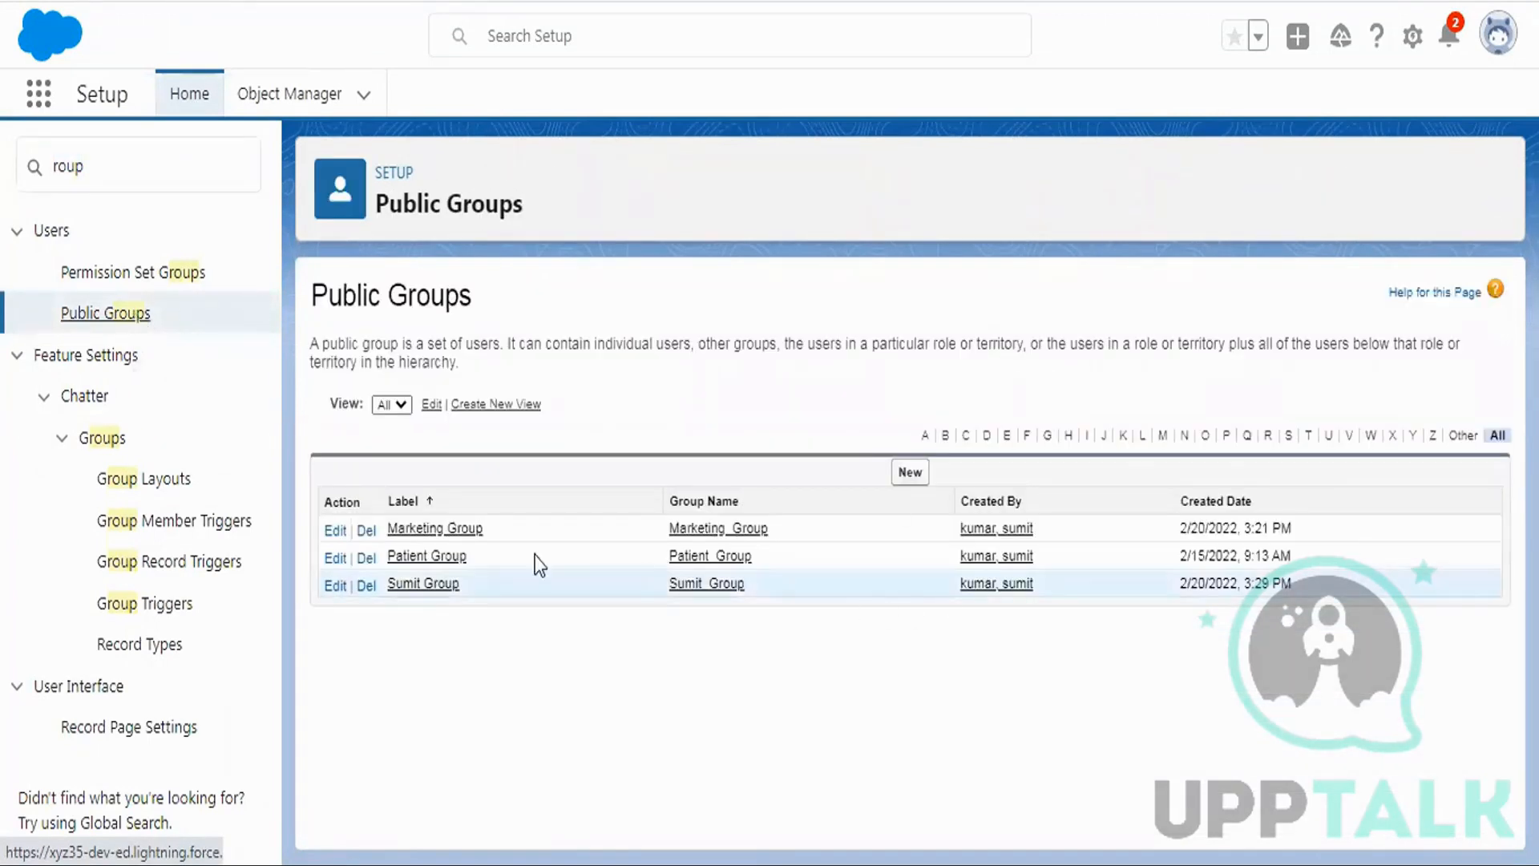
Try deleting Marketing Group, confirm, and return to Public Groups after the deletion is blocked.
click(367, 536)
click(879, 120)
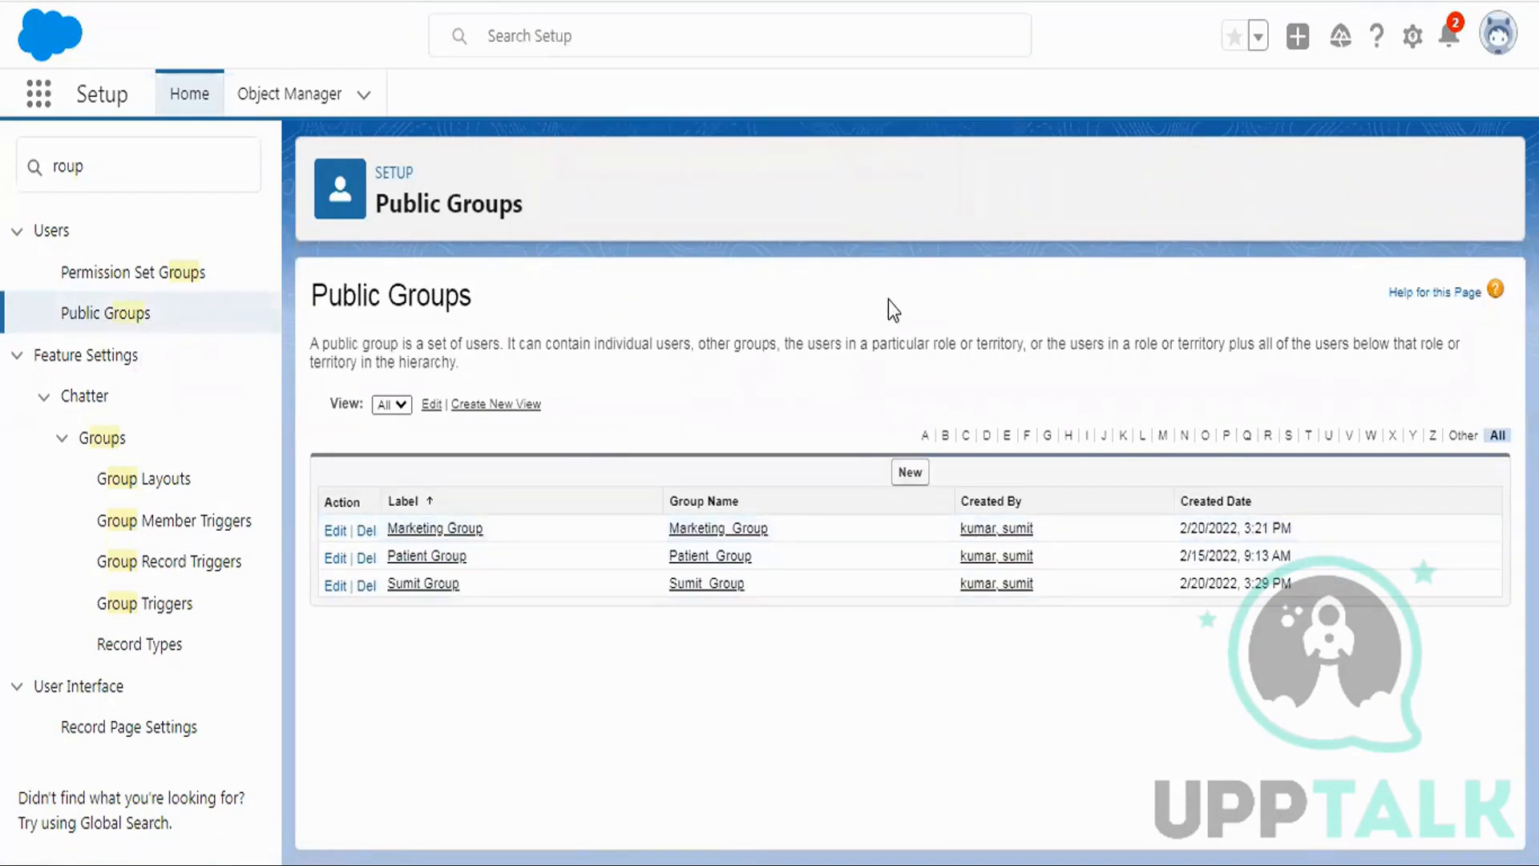
scroll(946, 362, down, 2)
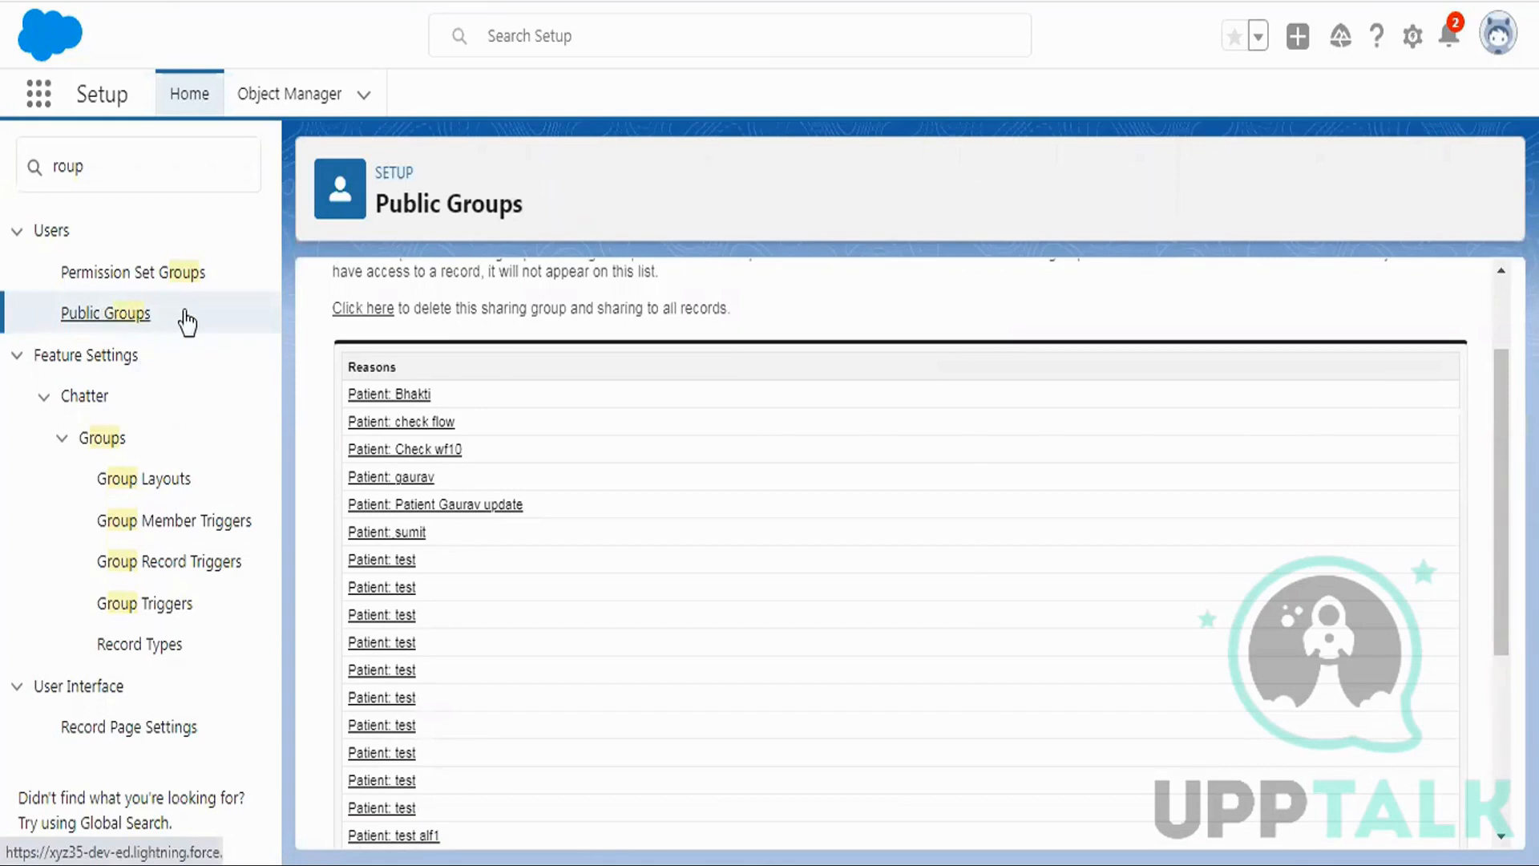
scroll(812, 417, up, 2)
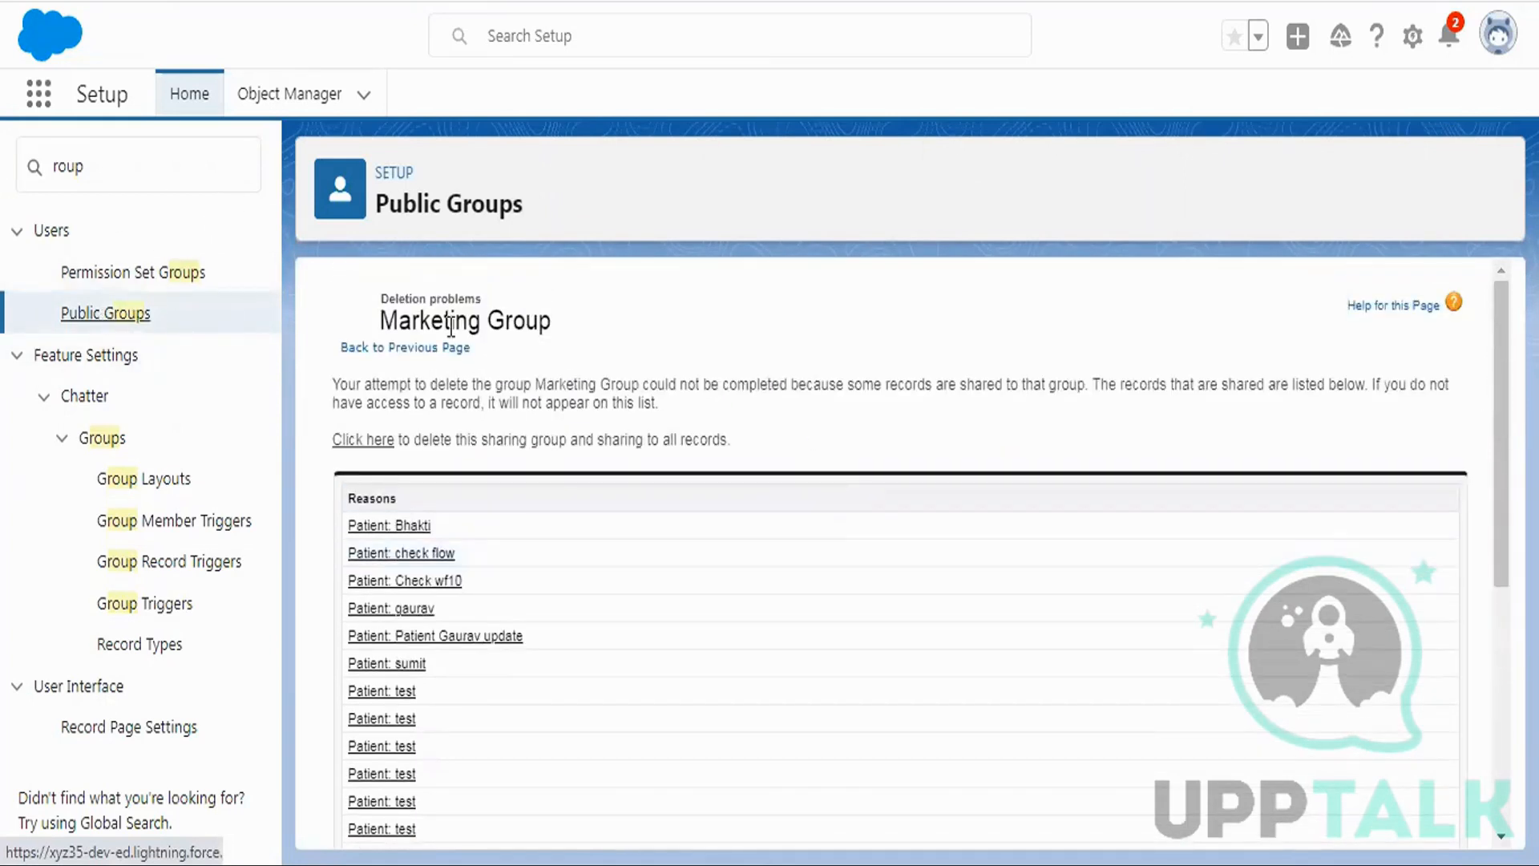
click(425, 347)
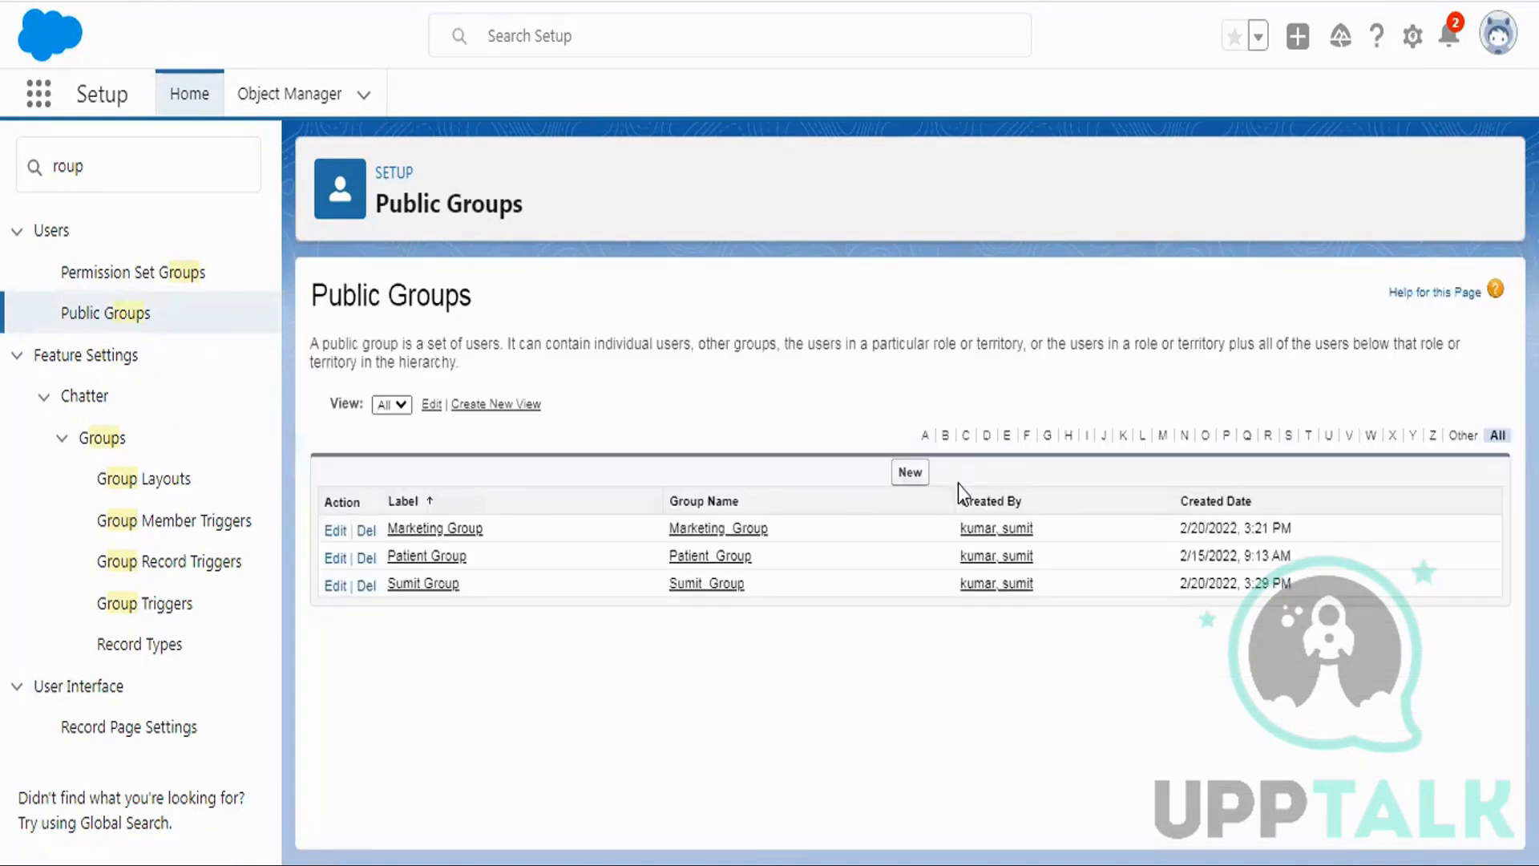
Start a new public group labelled 'Marketing Group New', fixing the 'Hroup' typo.
click(907, 472)
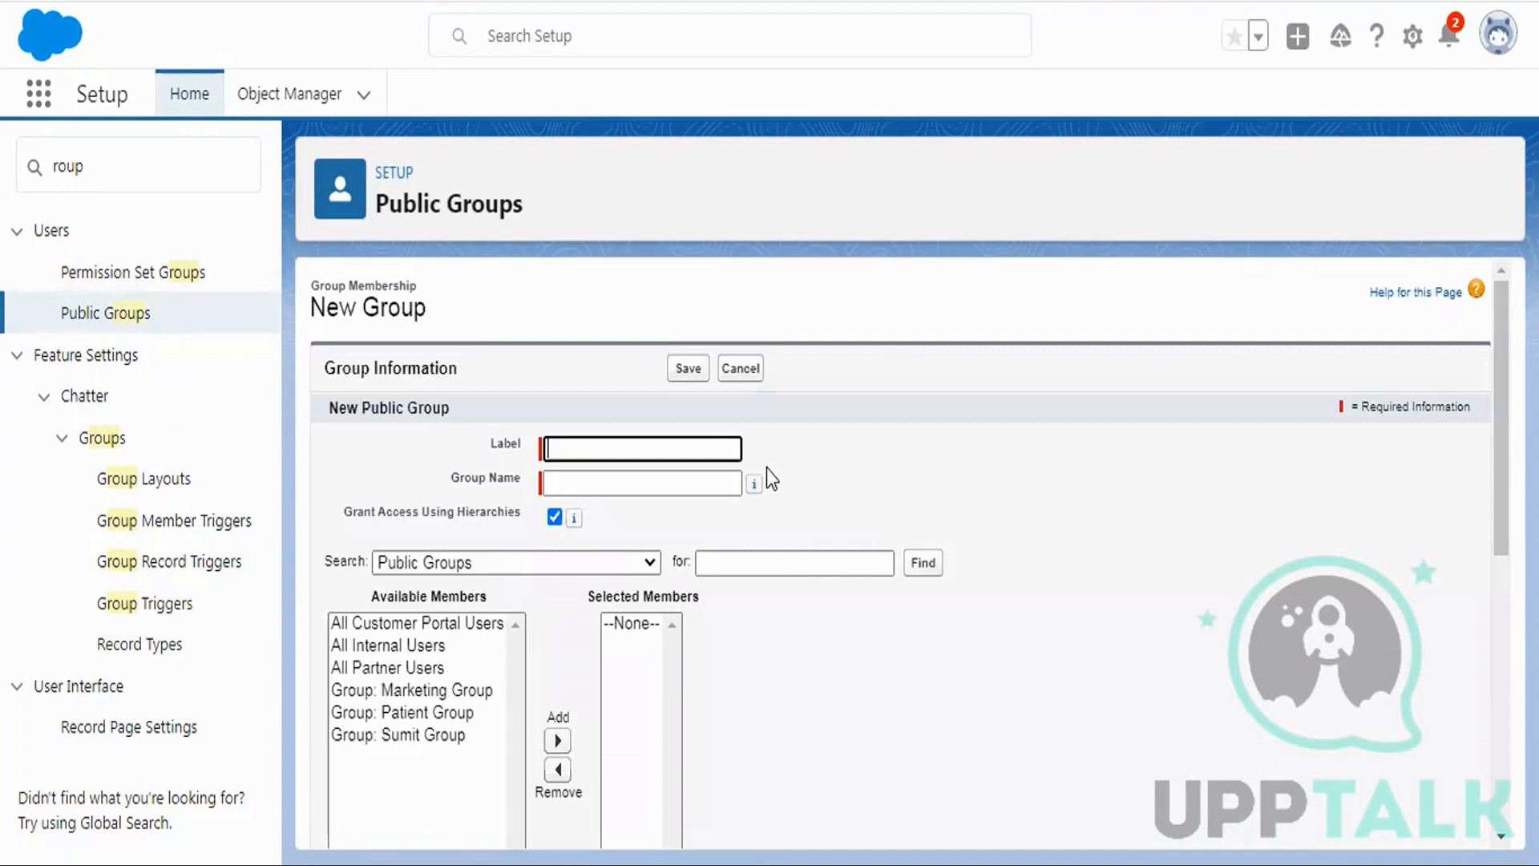
text(Marketin)
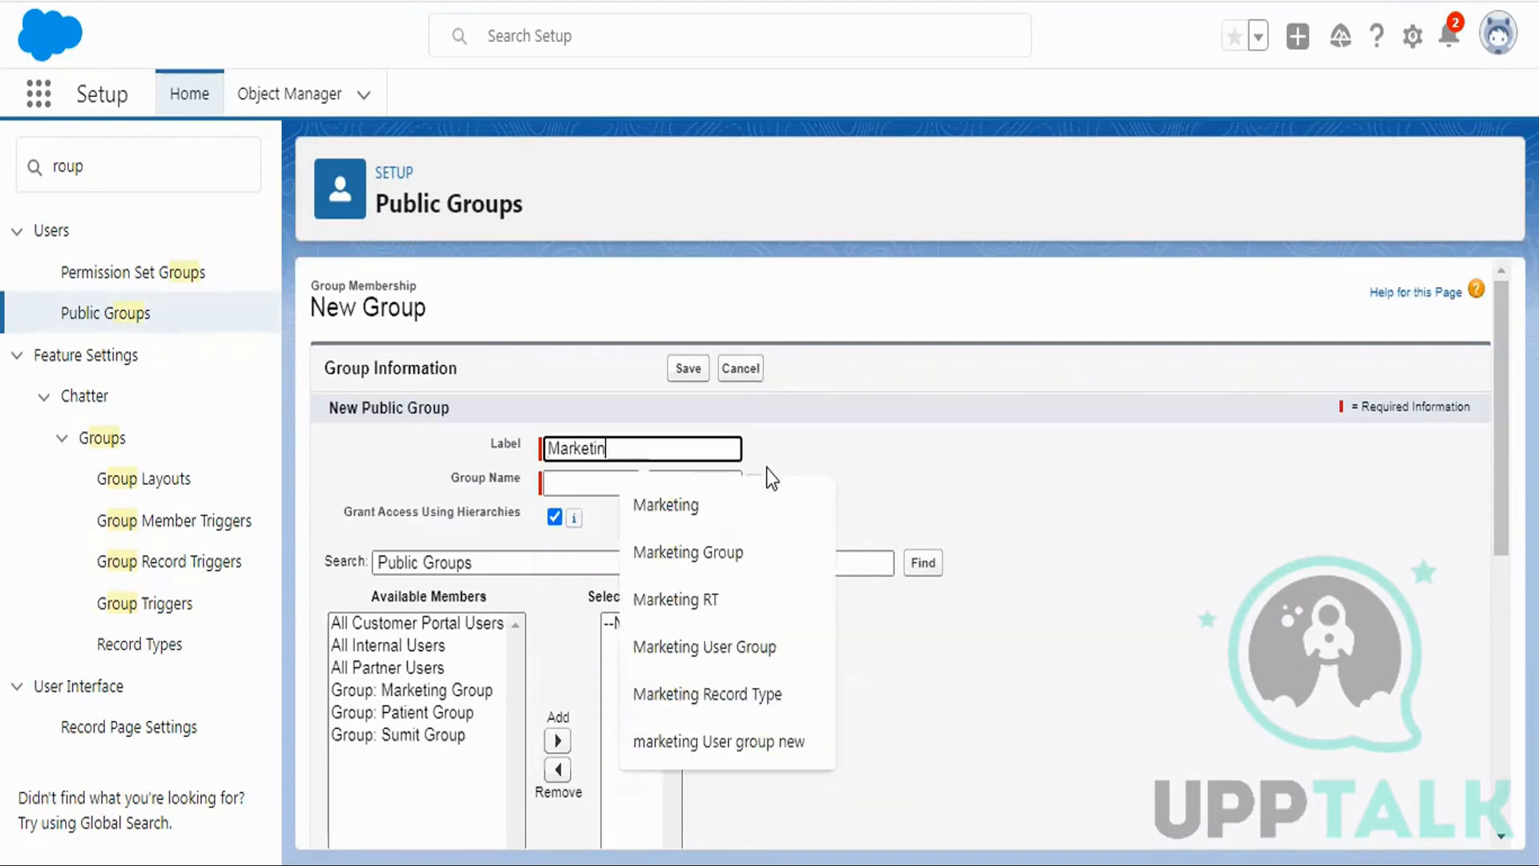
text(g H)
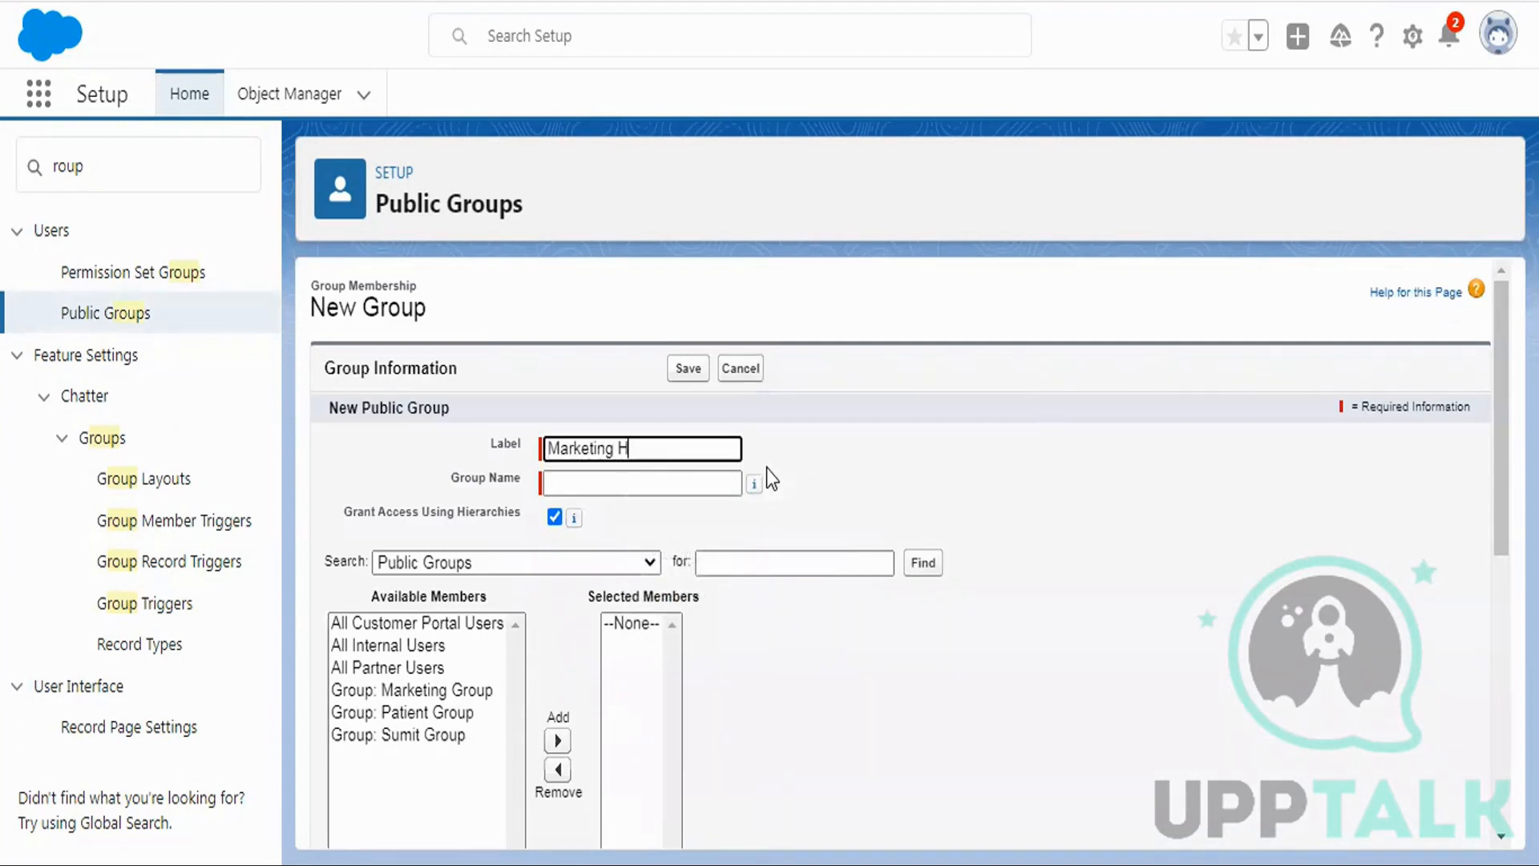
text(roup New)
click(627, 448)
text(G)
scroll(633, 401, down, 2)
click(590, 351)
scroll(819, 373, down, 2)
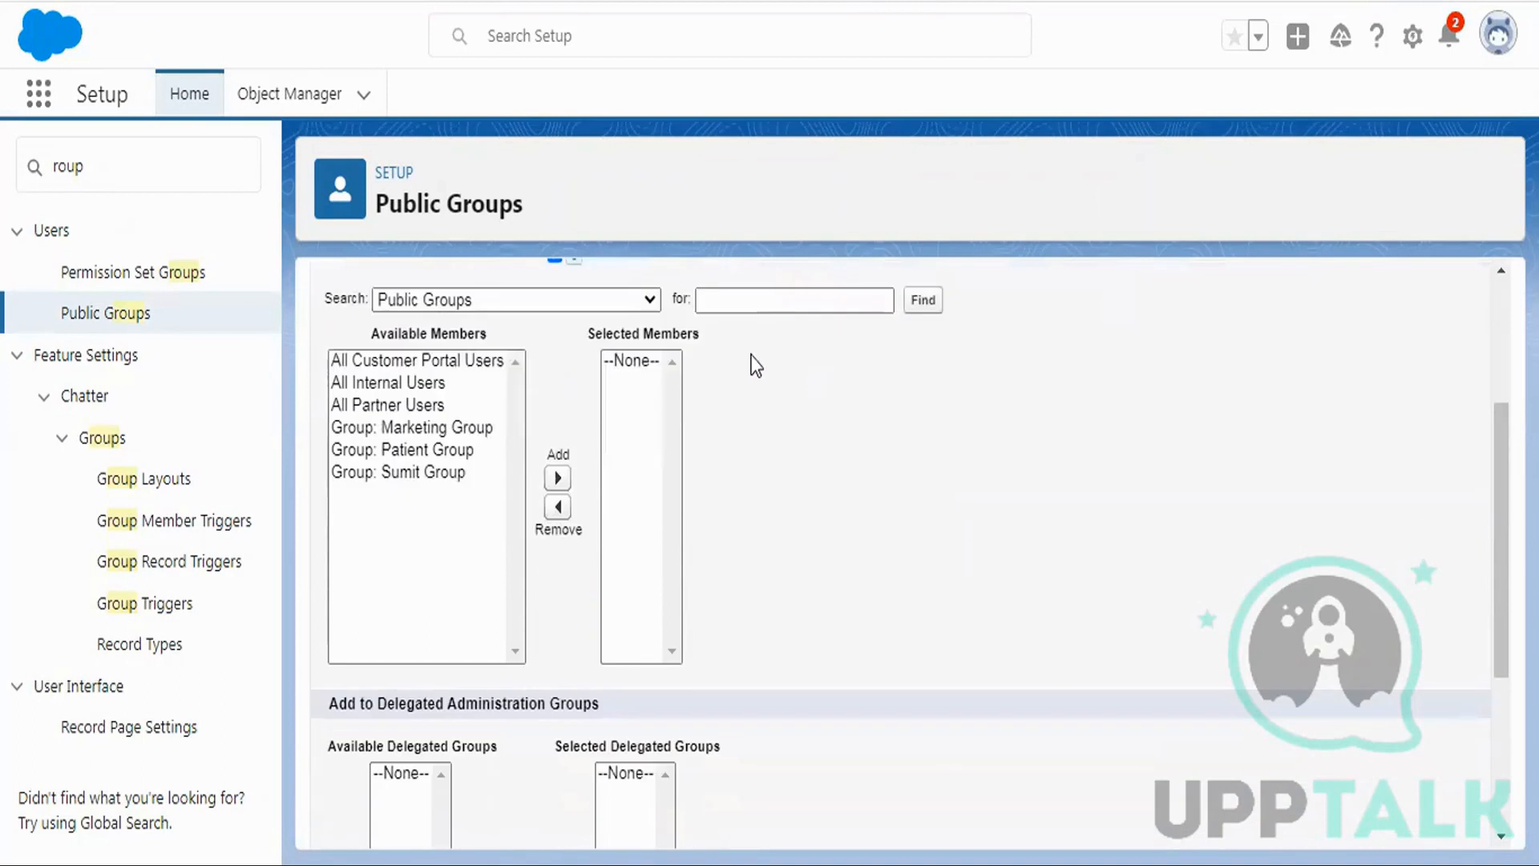
Add Marketing User from the Users list as a member and save the group.
click(489, 303)
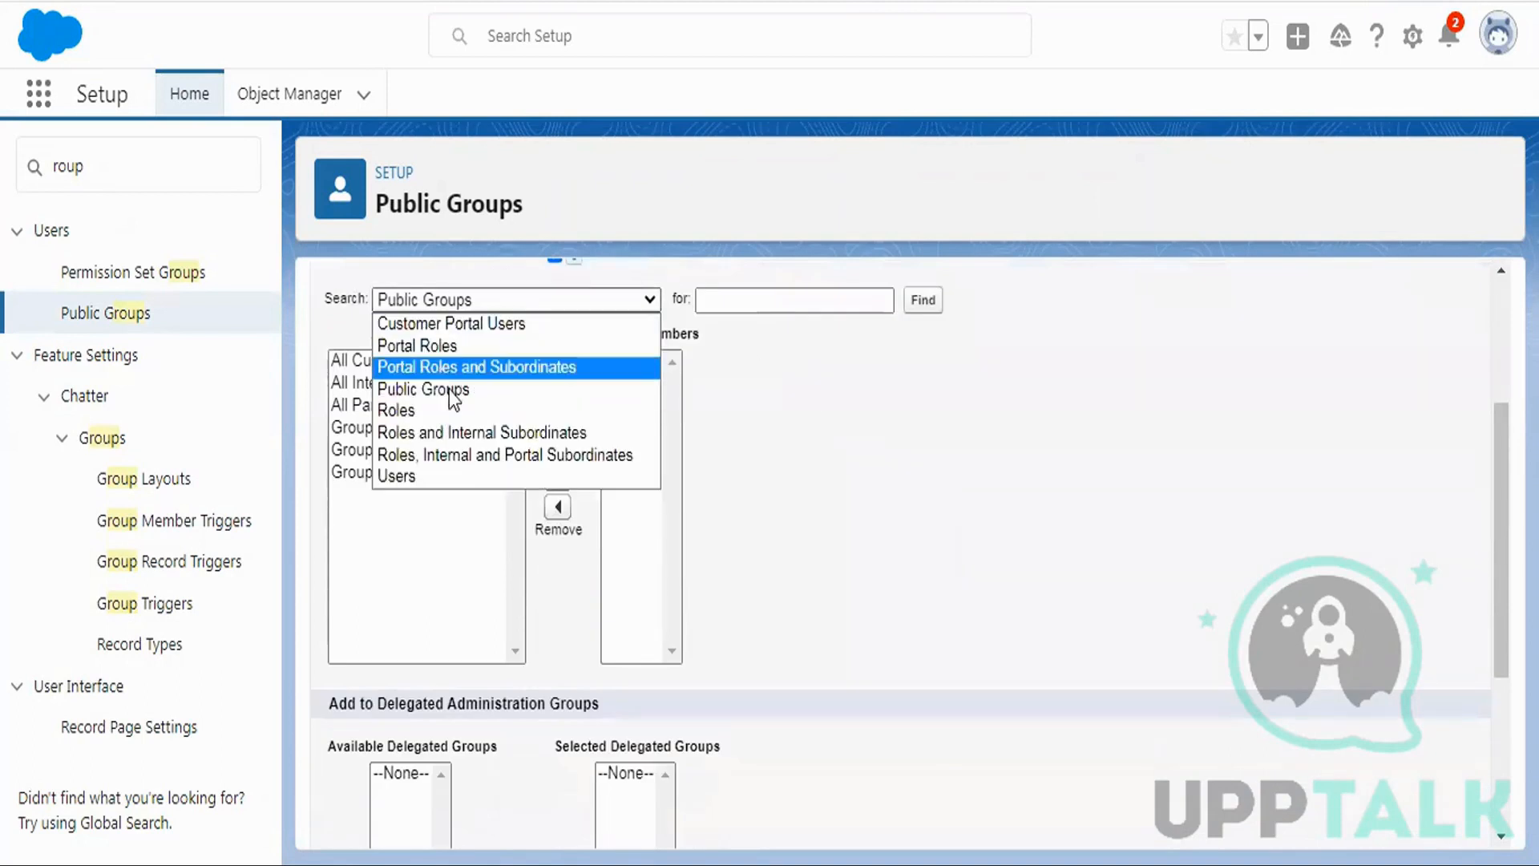
click(443, 481)
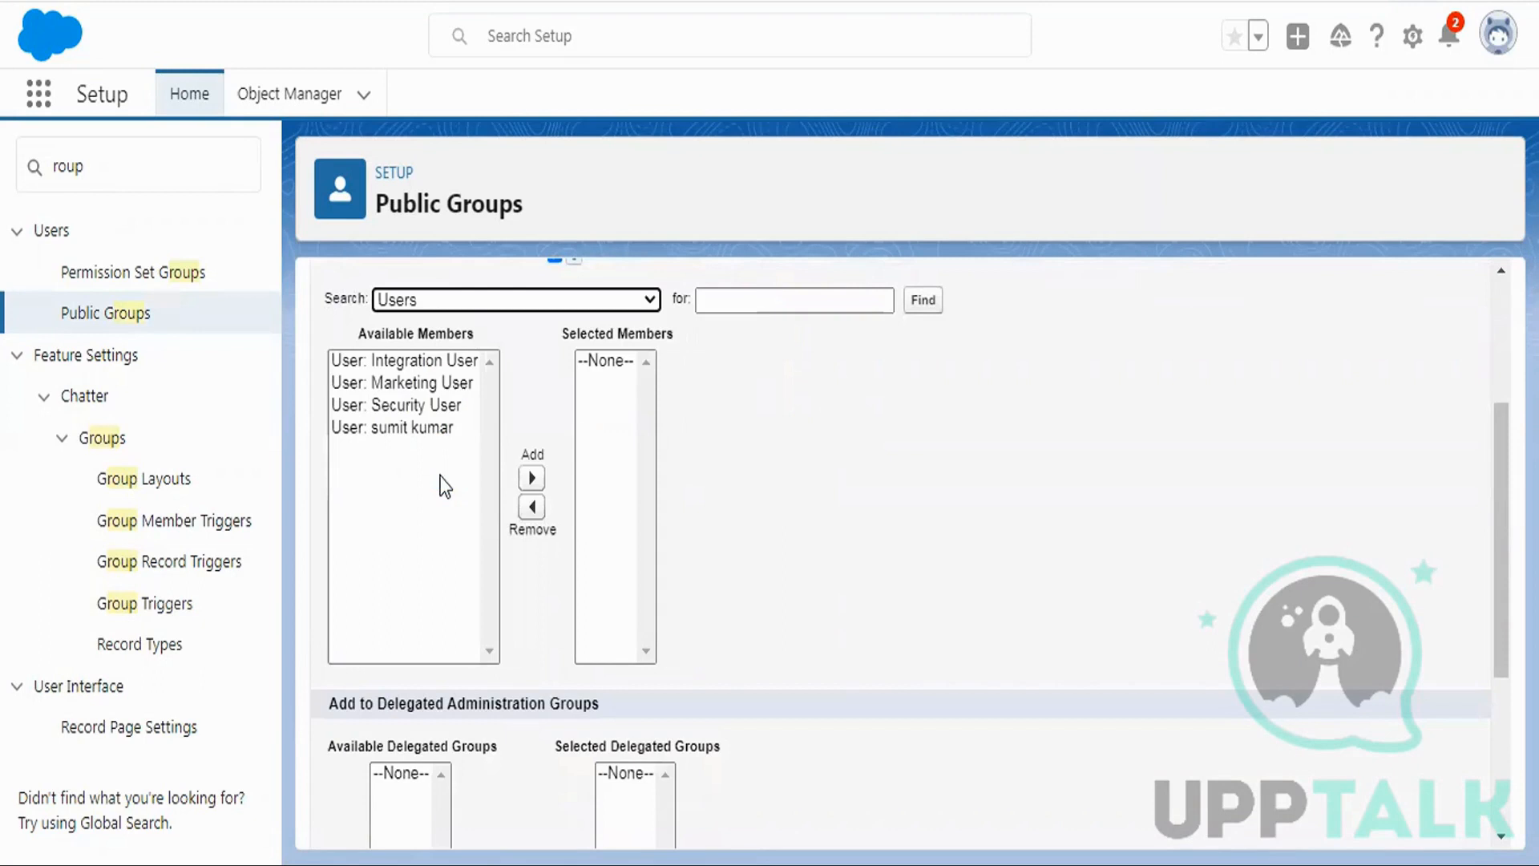
click(392, 383)
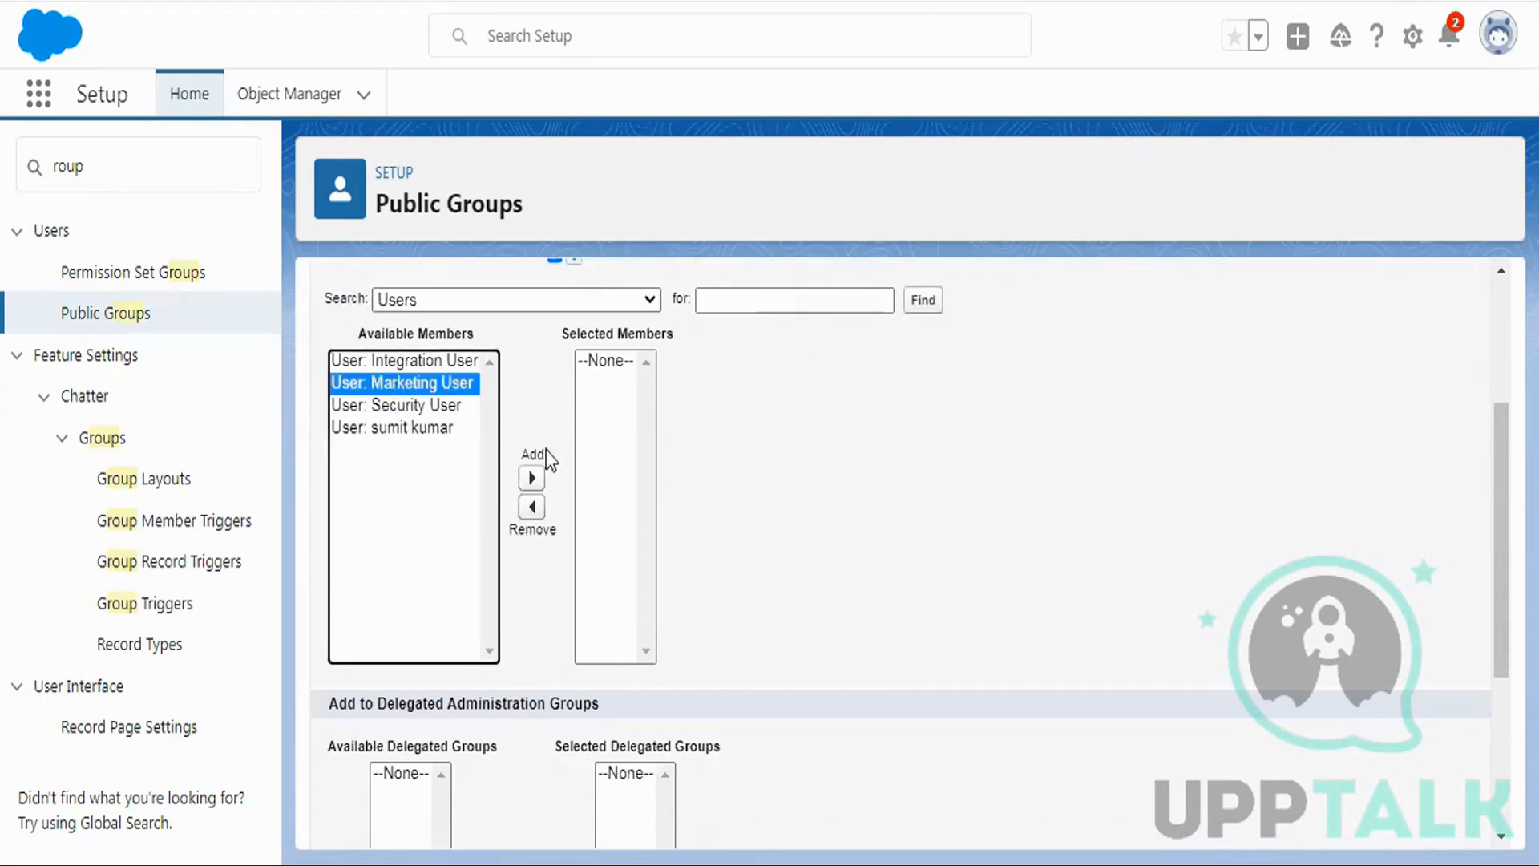
click(531, 479)
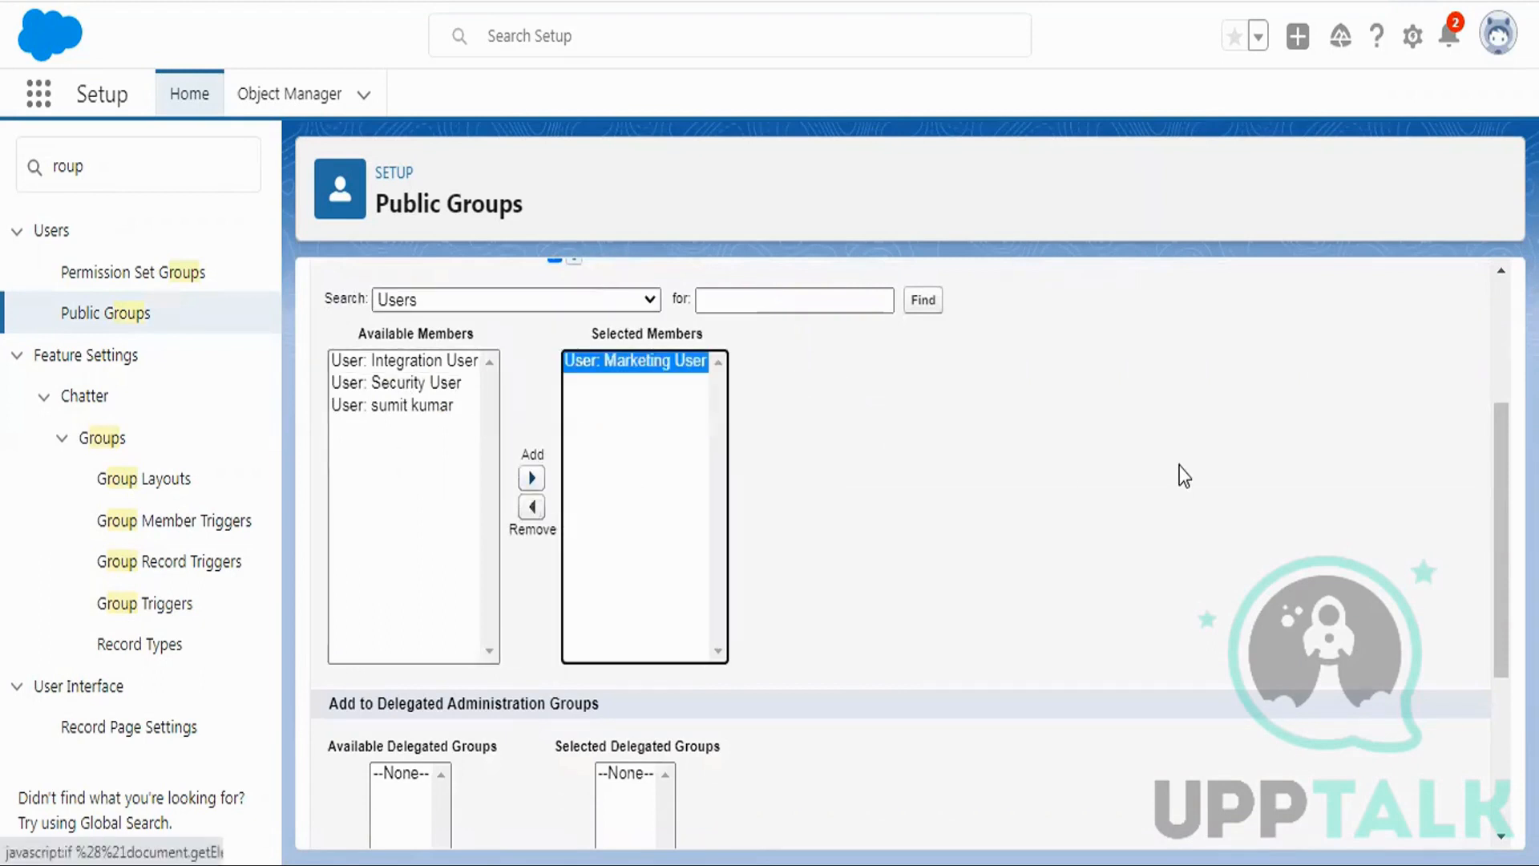
scroll(1190, 465, down, 4)
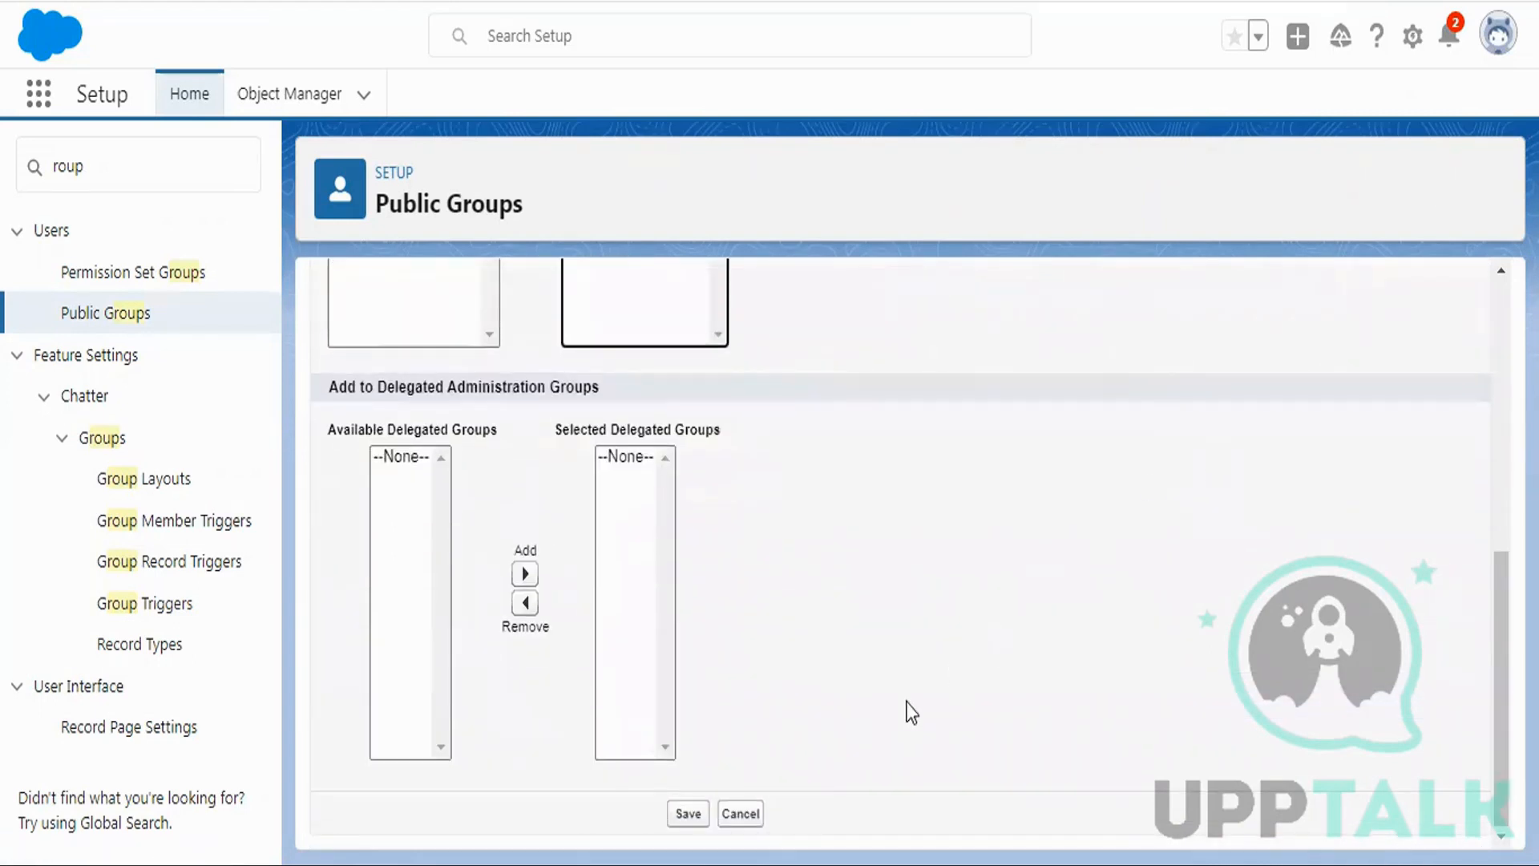
click(687, 813)
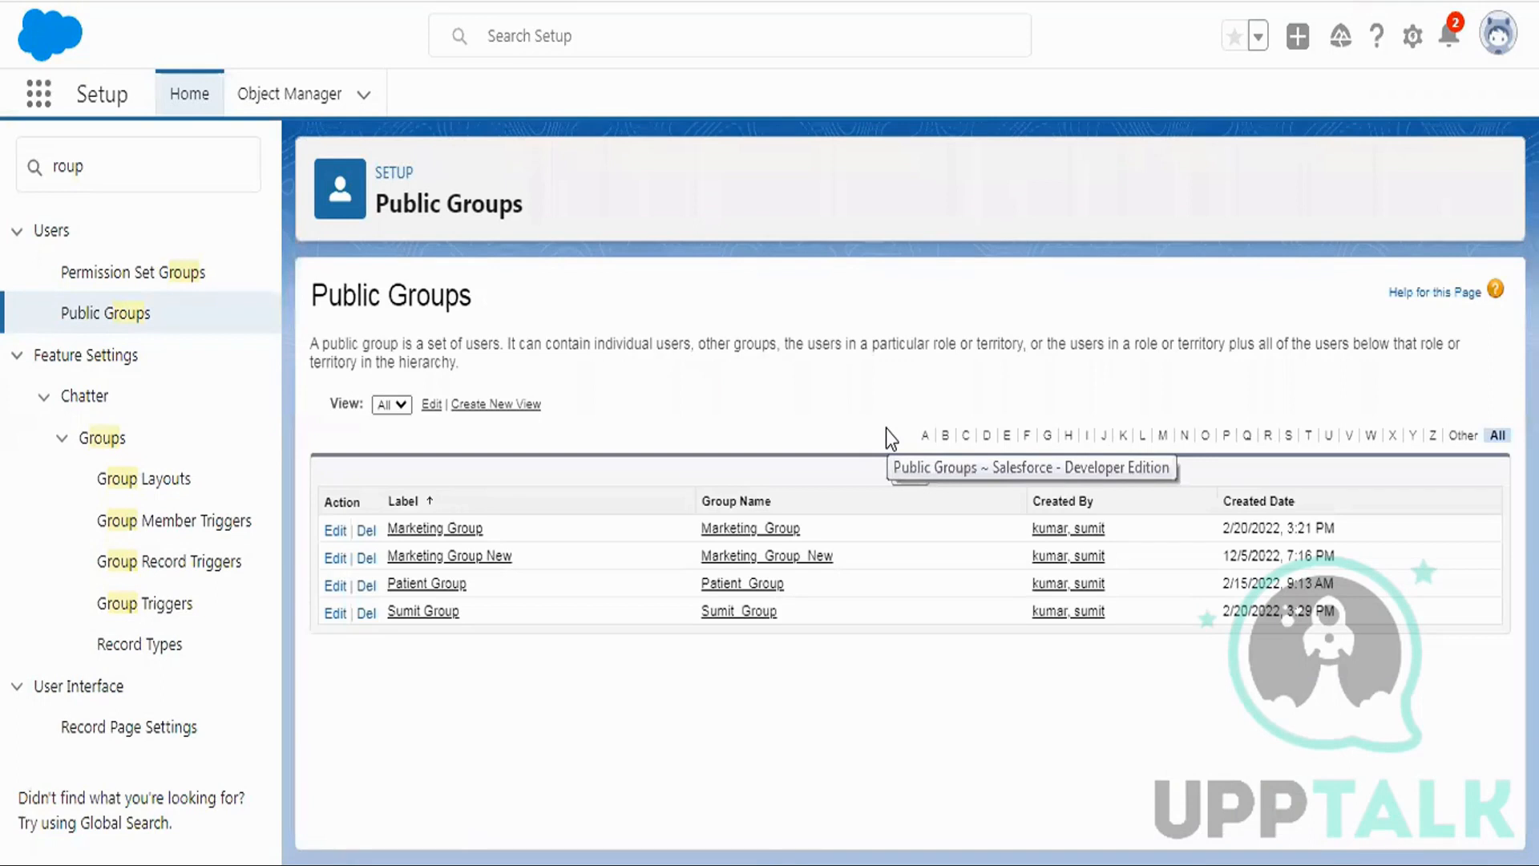
Open Sharing Settings via Quick Find 'sharing se' and scroll to the Patient Detail rules.
double_click(101, 168)
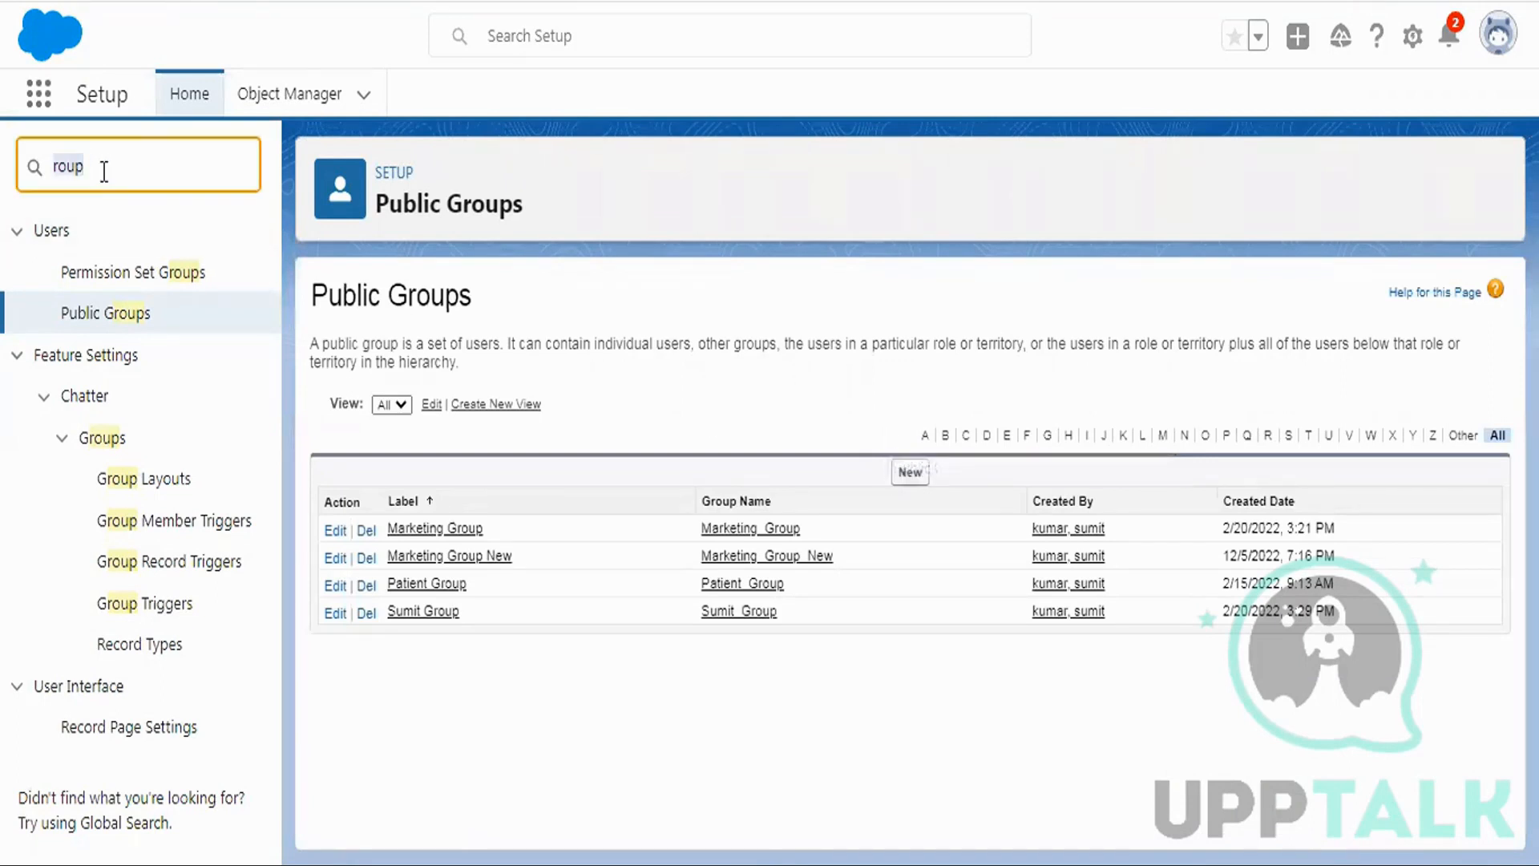
text(sharing)
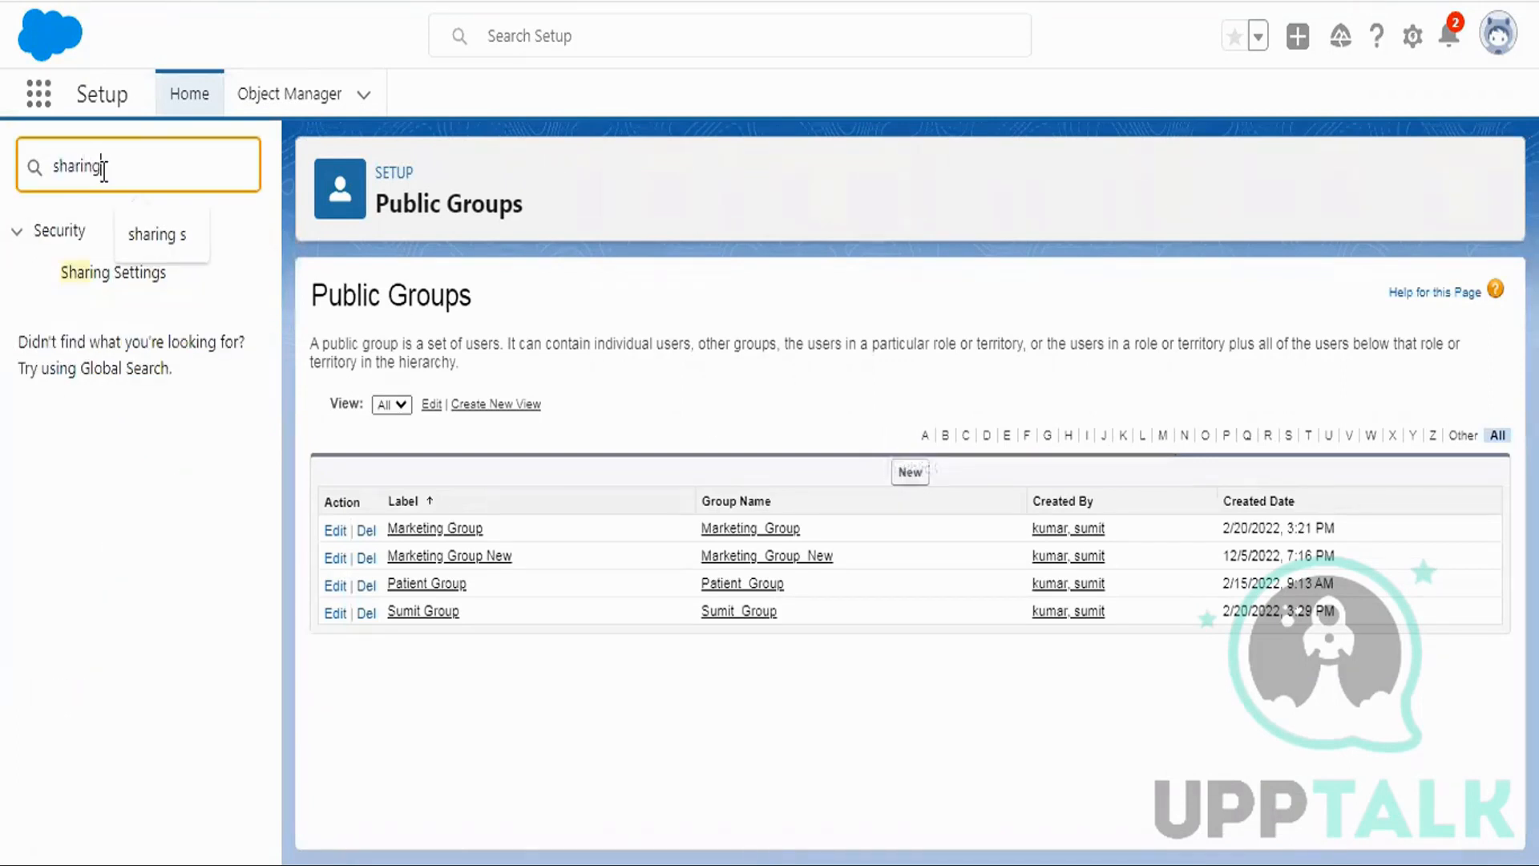
text( se)
click(130, 277)
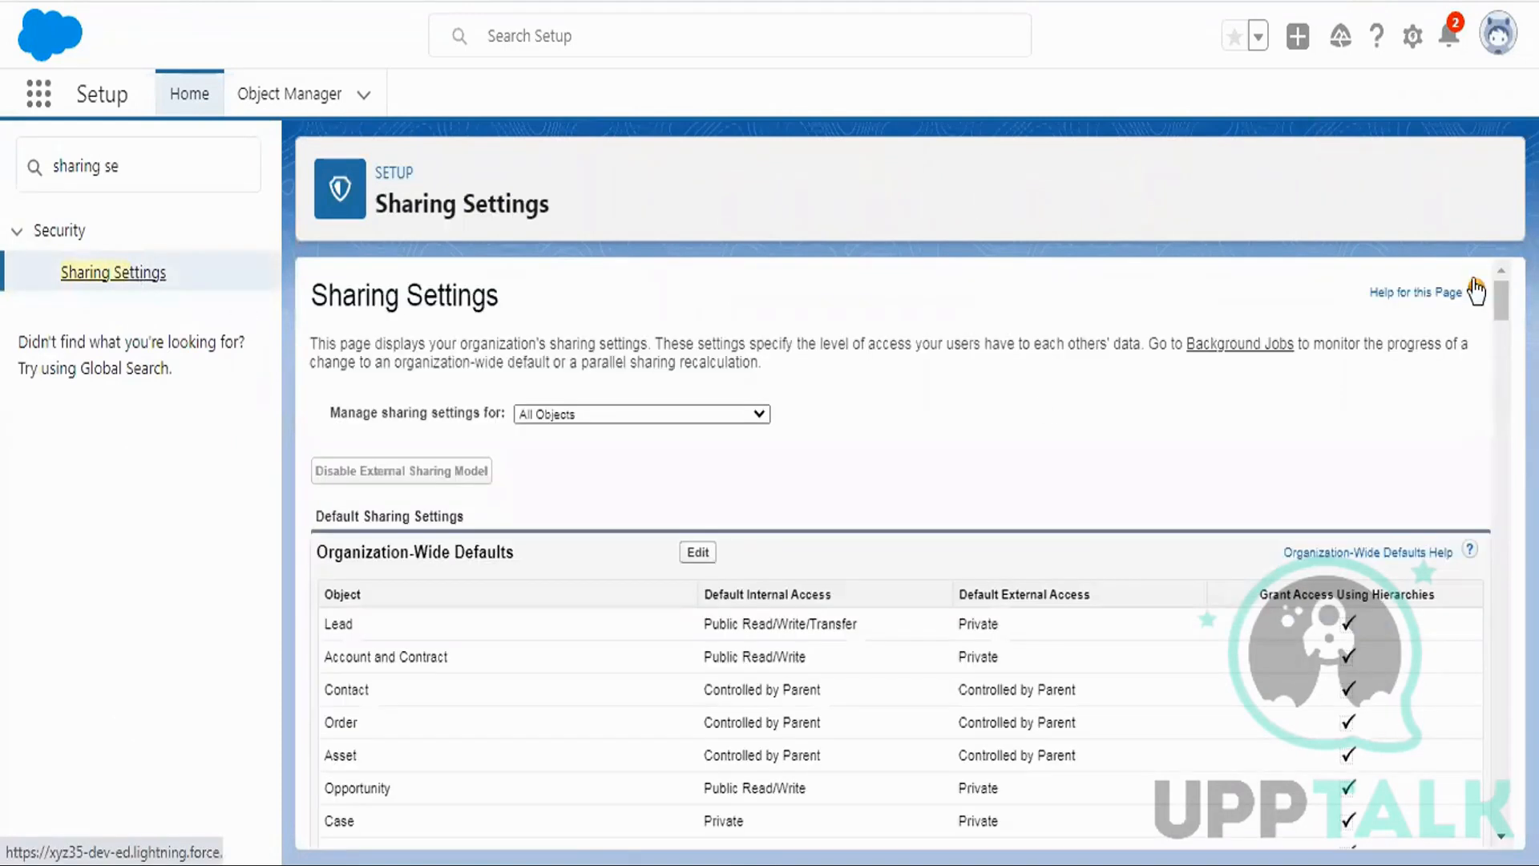
drag(1501, 293, 1501, 848)
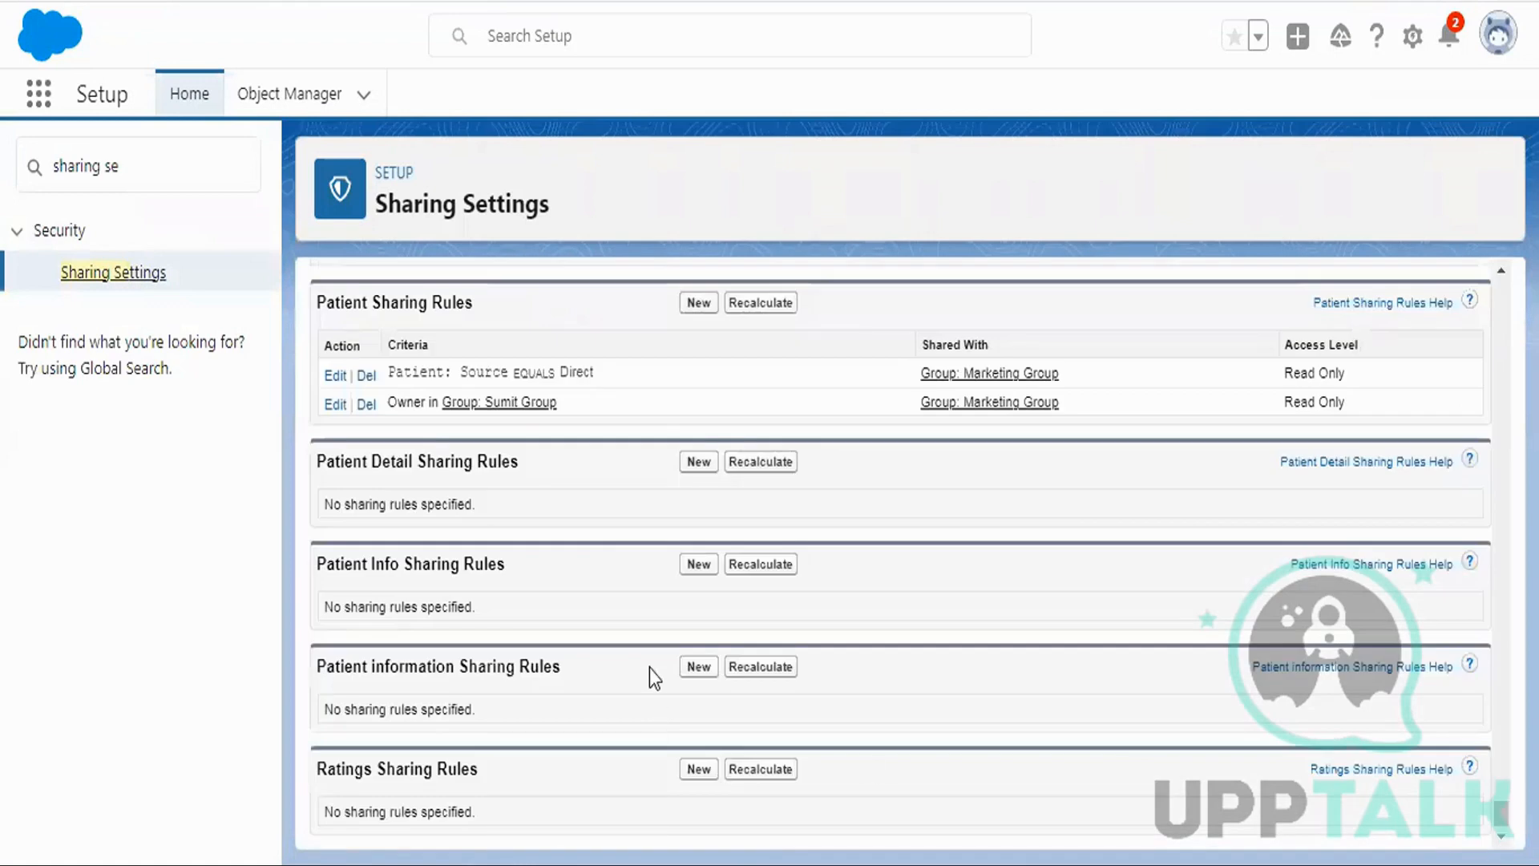
Start a new Patient Detail rule labelled 'Criteria Based' (Criteria_Based), based on criteria.
click(699, 462)
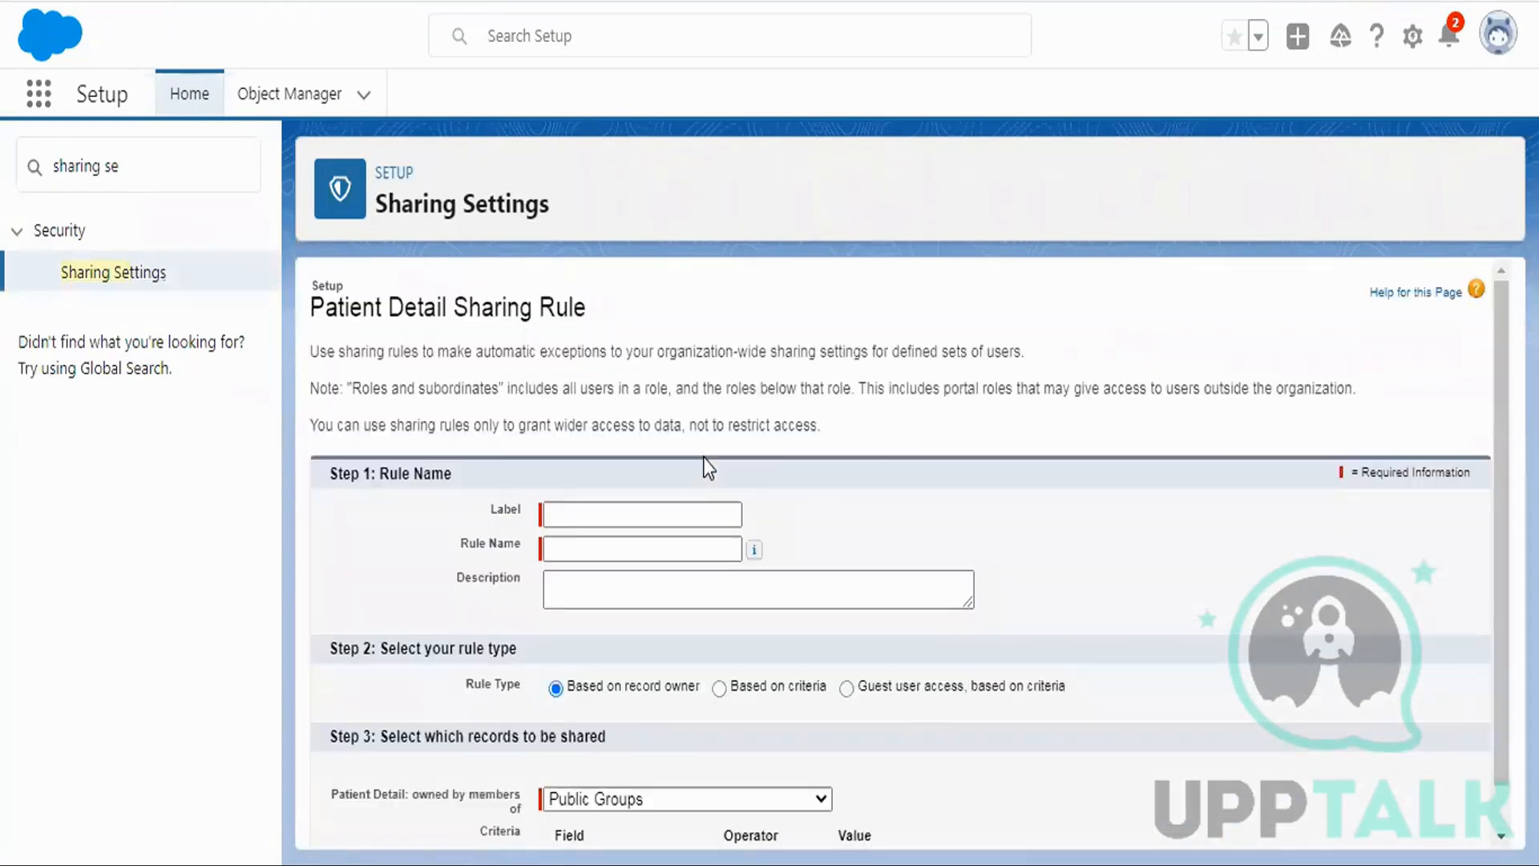
click(609, 511)
click(678, 665)
click(582, 548)
scroll(856, 377, down, 1)
scroll(854, 368, down, 2)
click(722, 455)
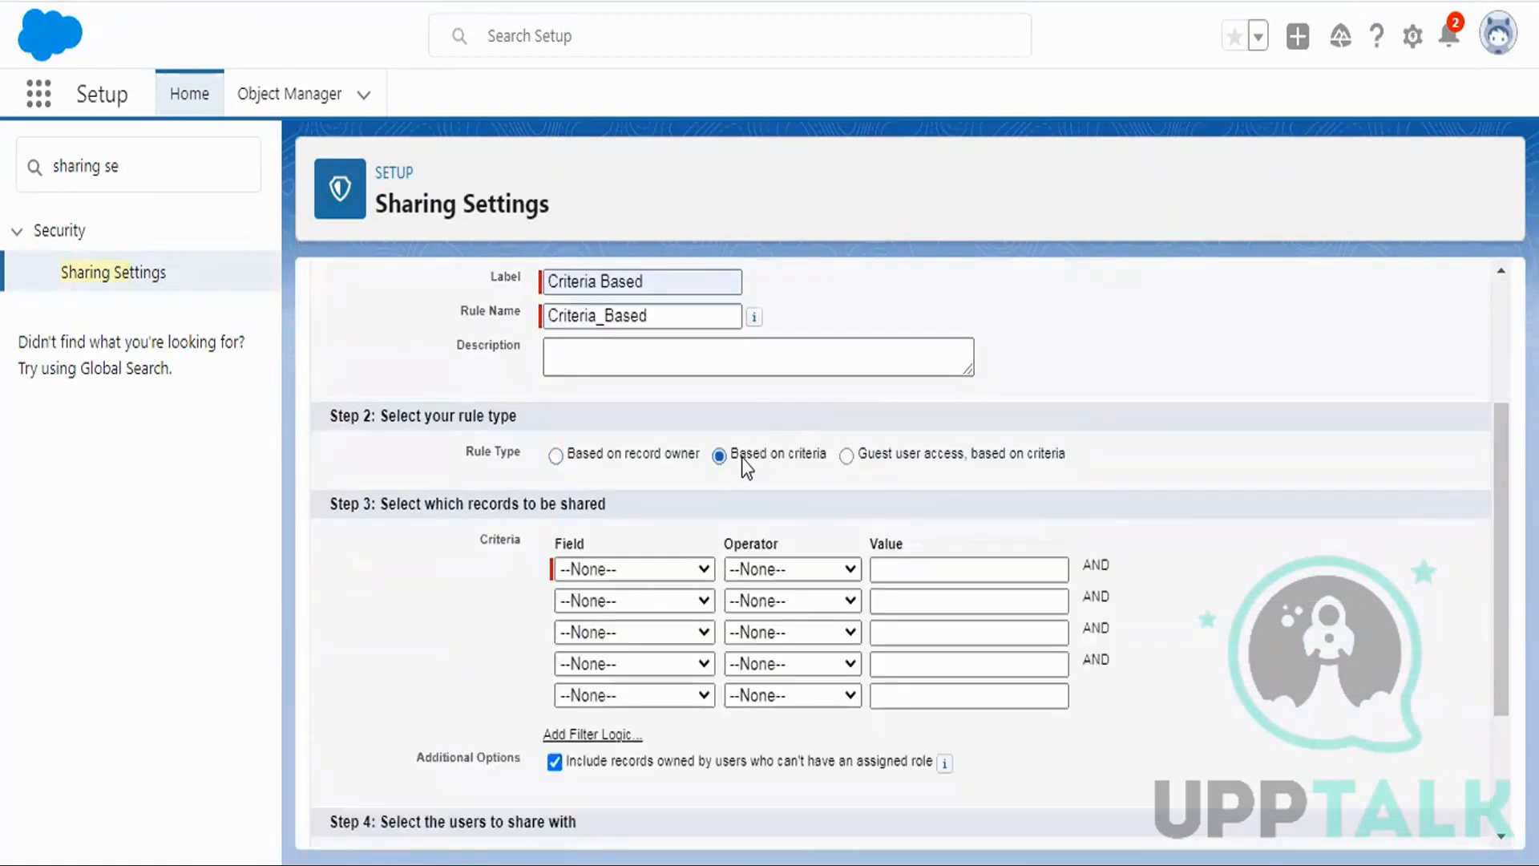
Set the rule criterion to Status equals Active using the value lookup.
click(633, 571)
click(625, 724)
click(791, 571)
click(771, 616)
click(924, 571)
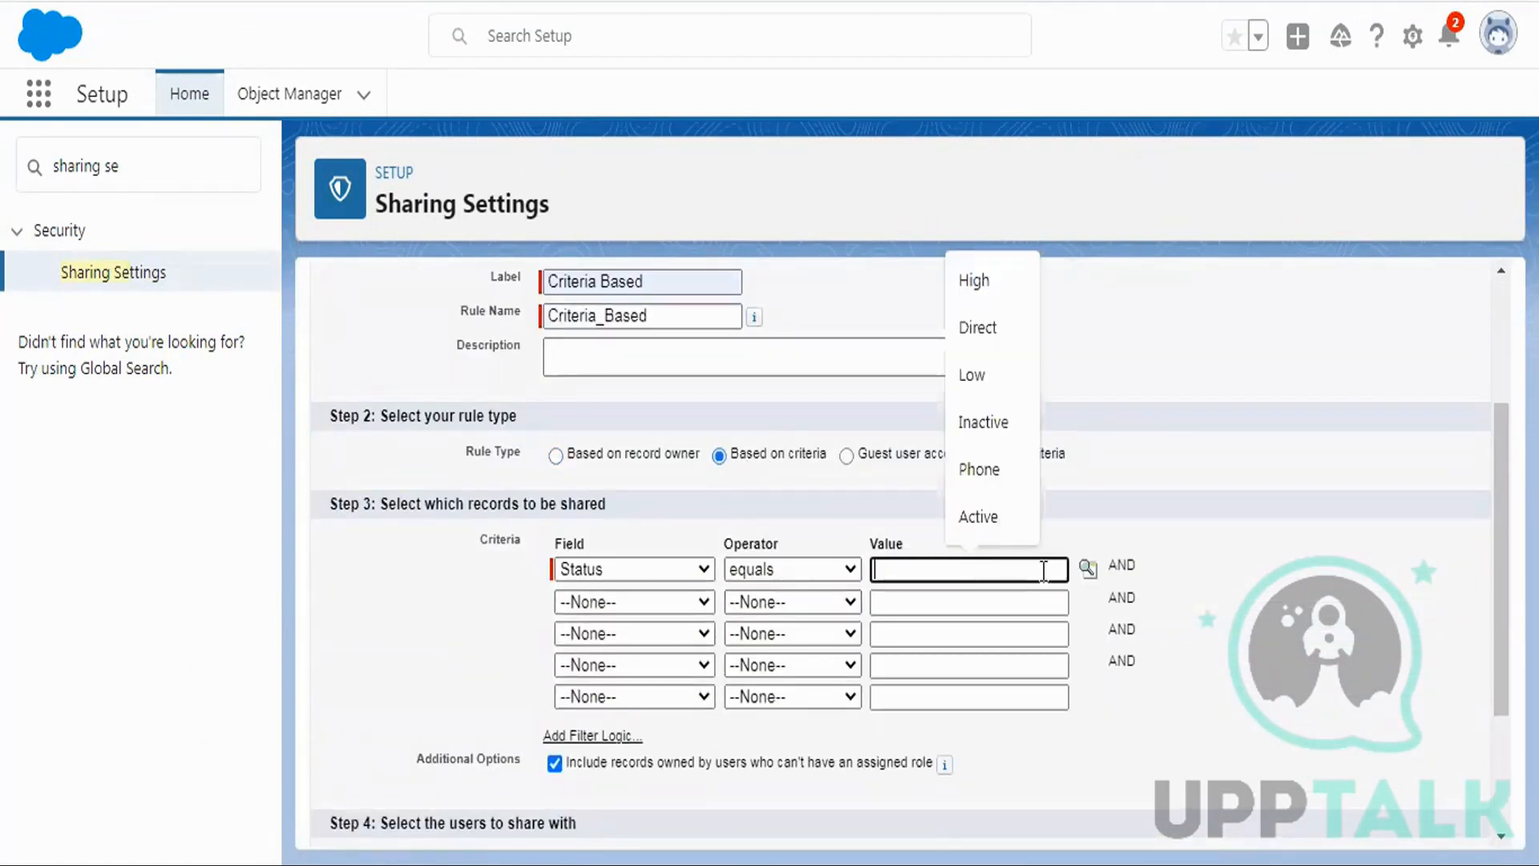
click(1088, 568)
click(35, 158)
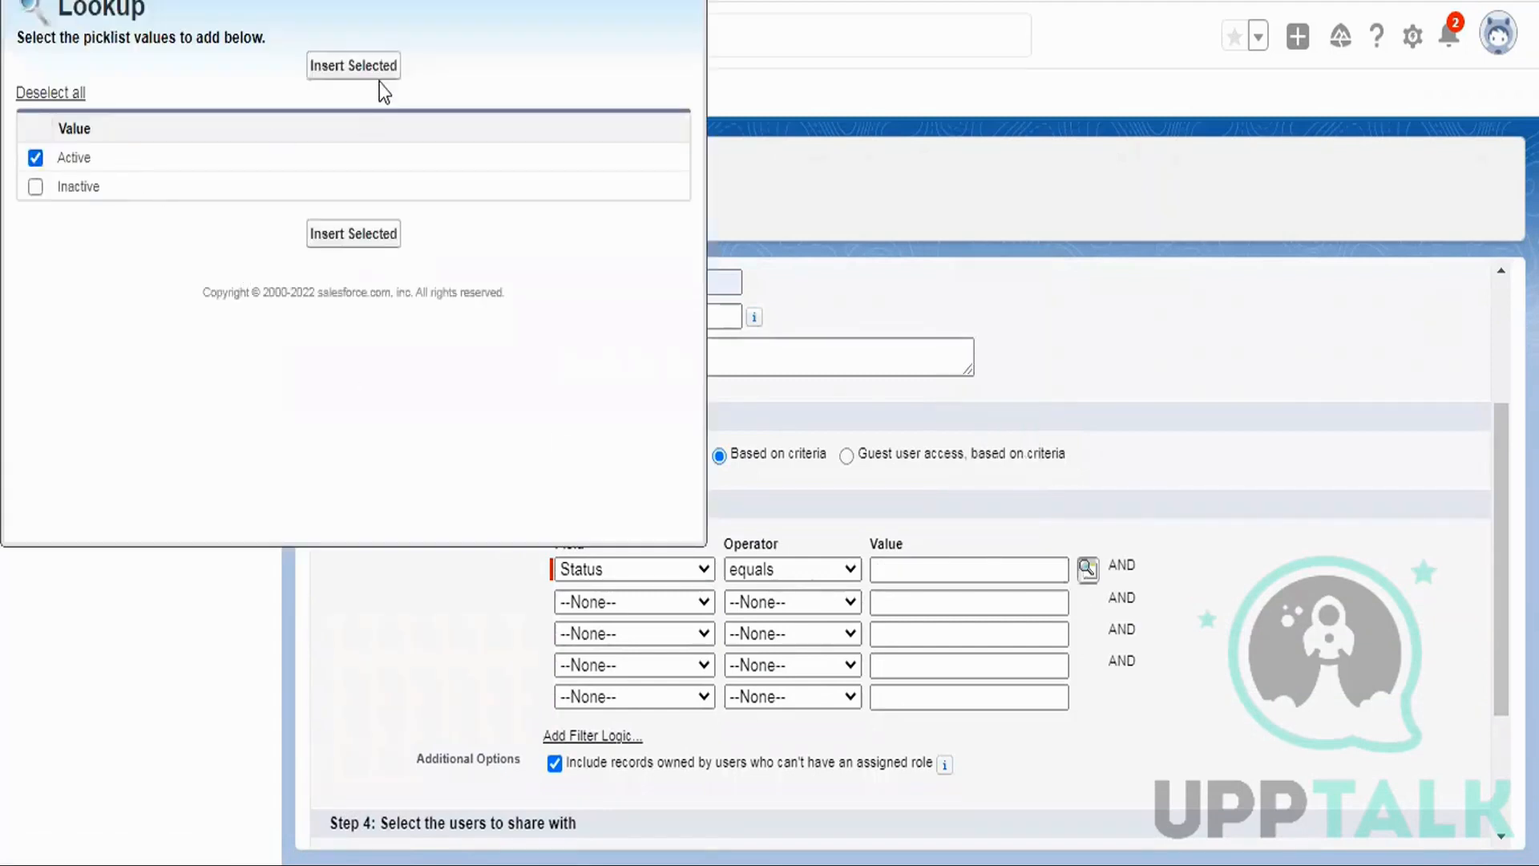
click(377, 71)
scroll(1040, 365, down, 3)
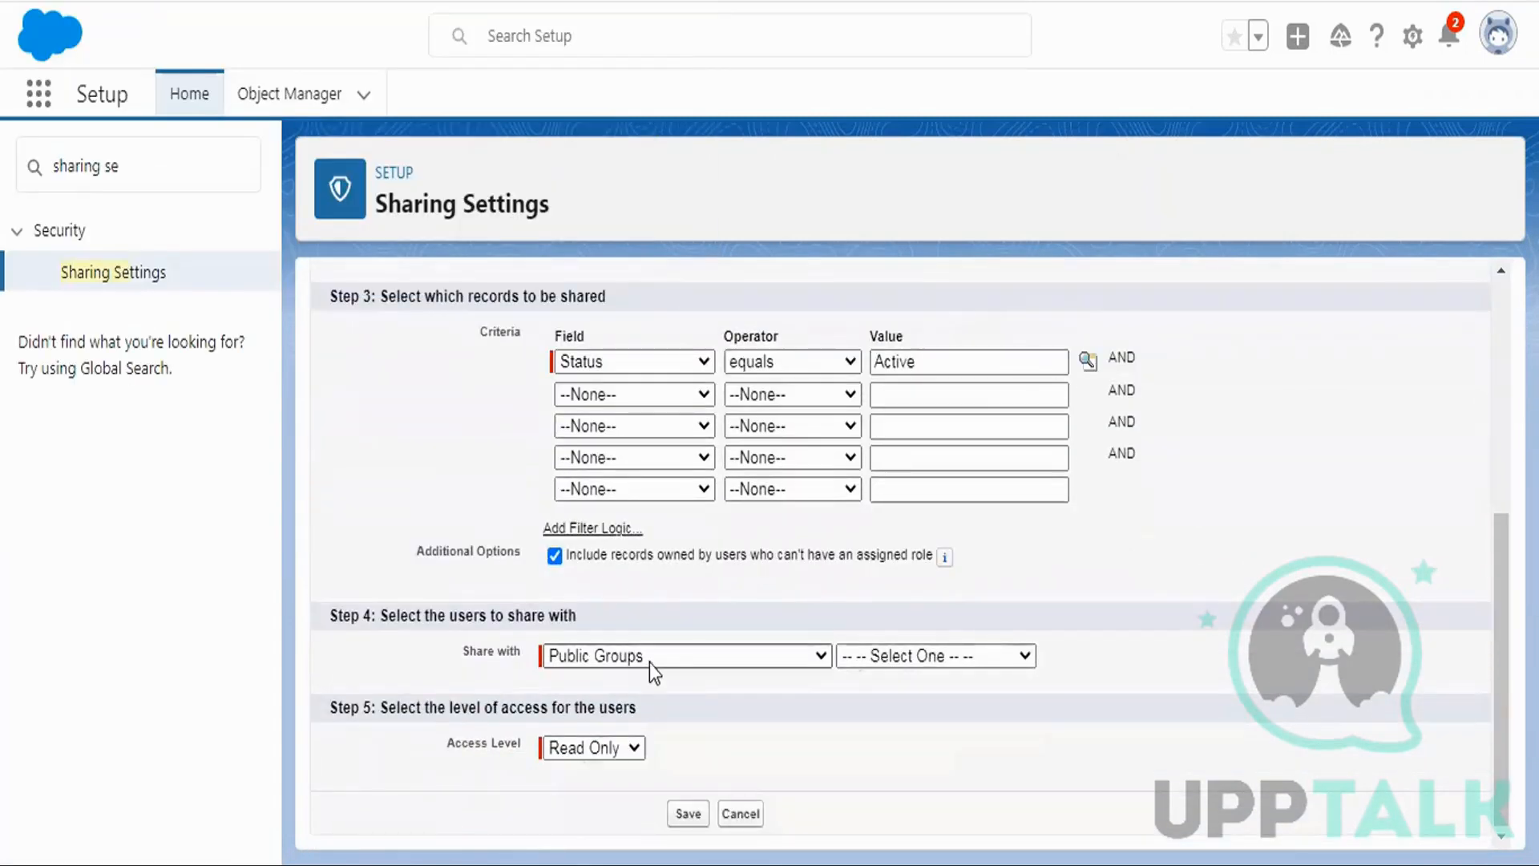
Share with Marketing Group New at Read Only access, then save and confirm the recalculation.
click(1011, 656)
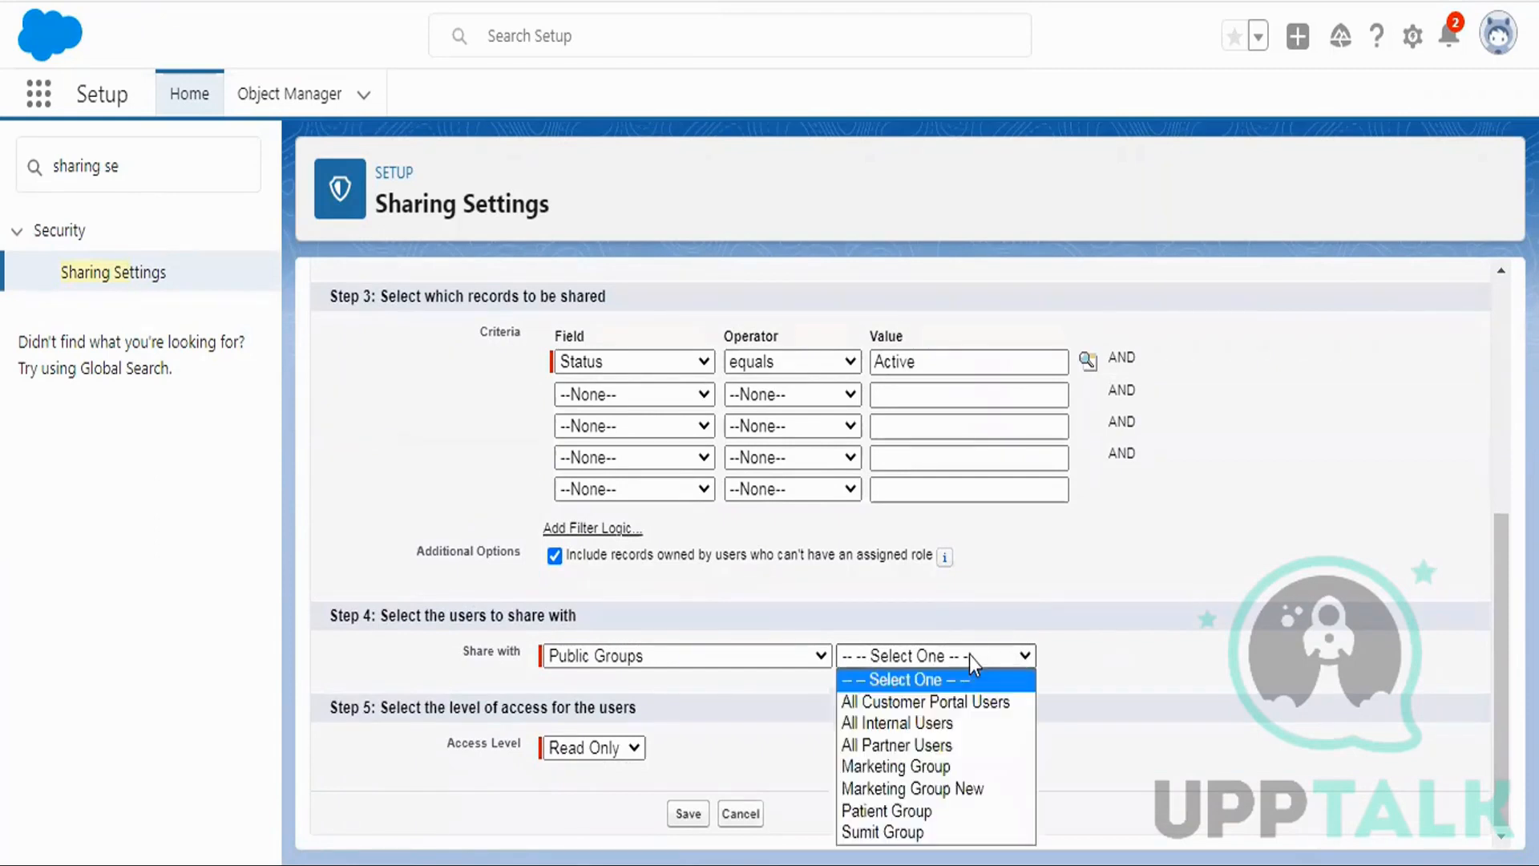
click(932, 789)
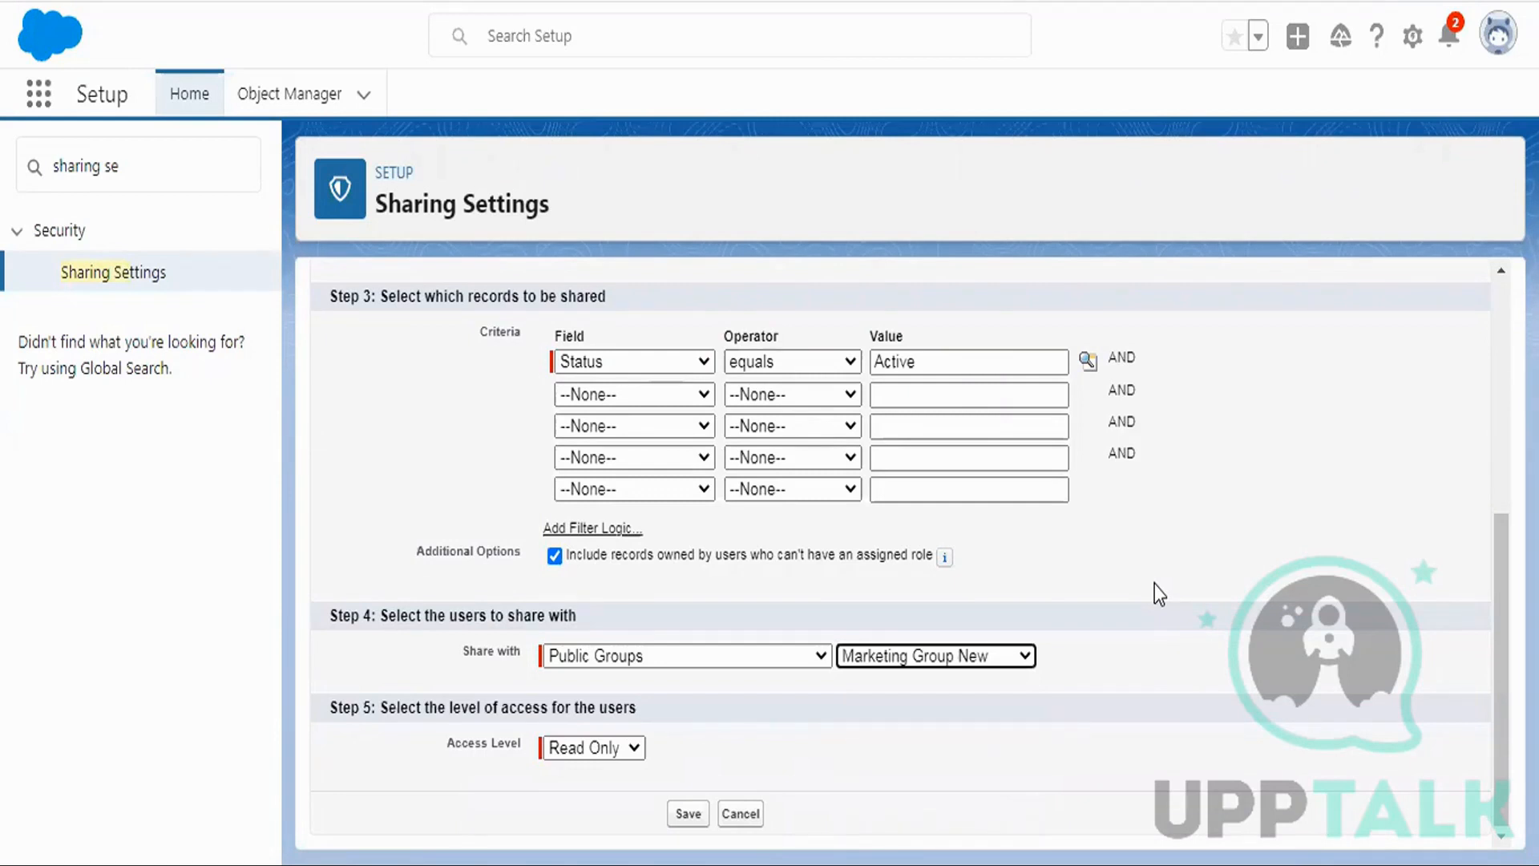
click(587, 750)
click(569, 774)
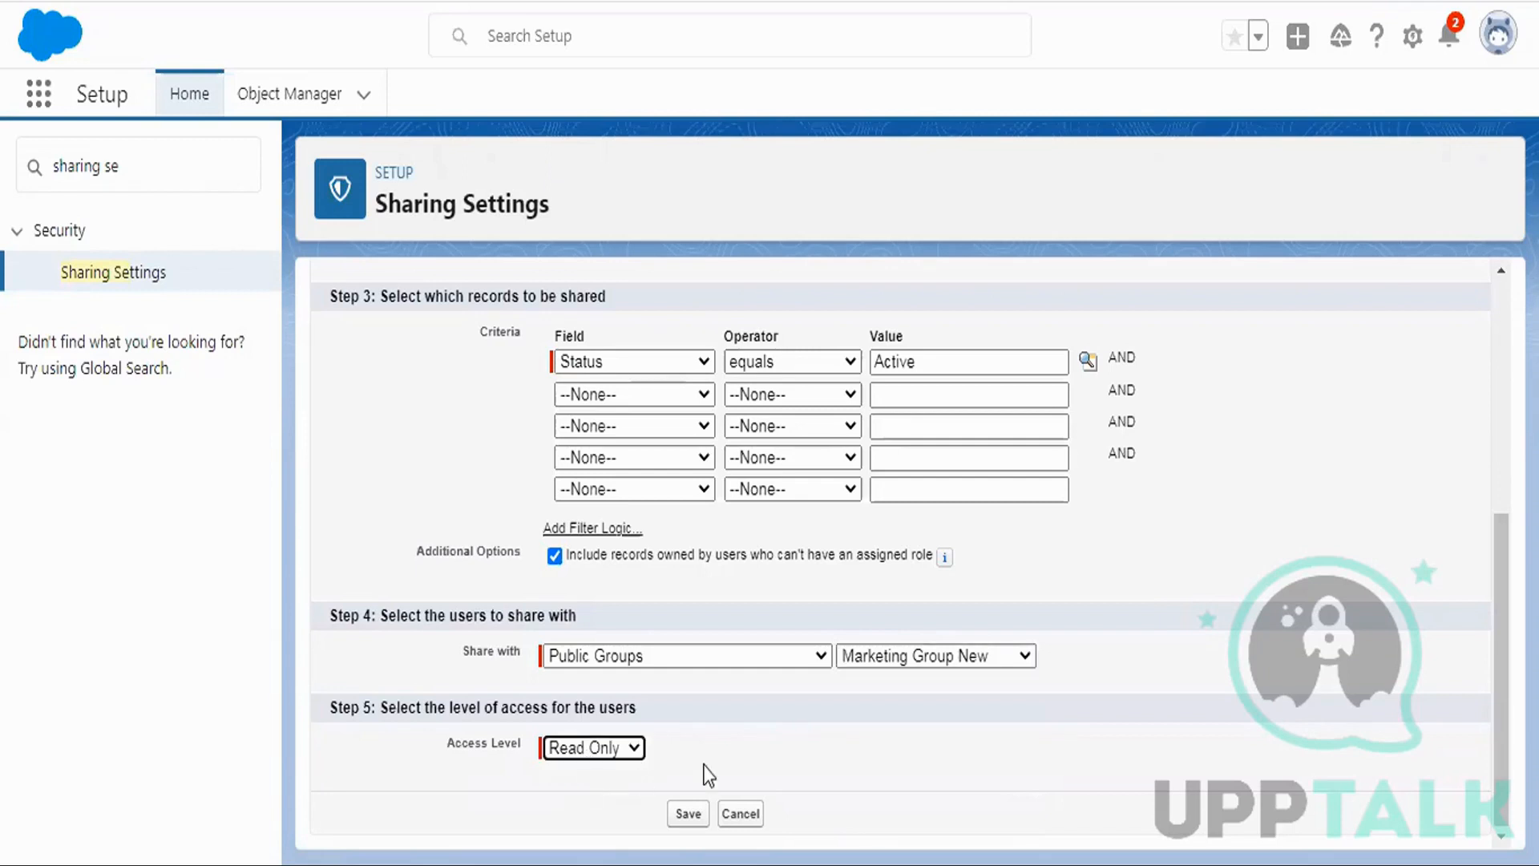
click(691, 815)
click(866, 190)
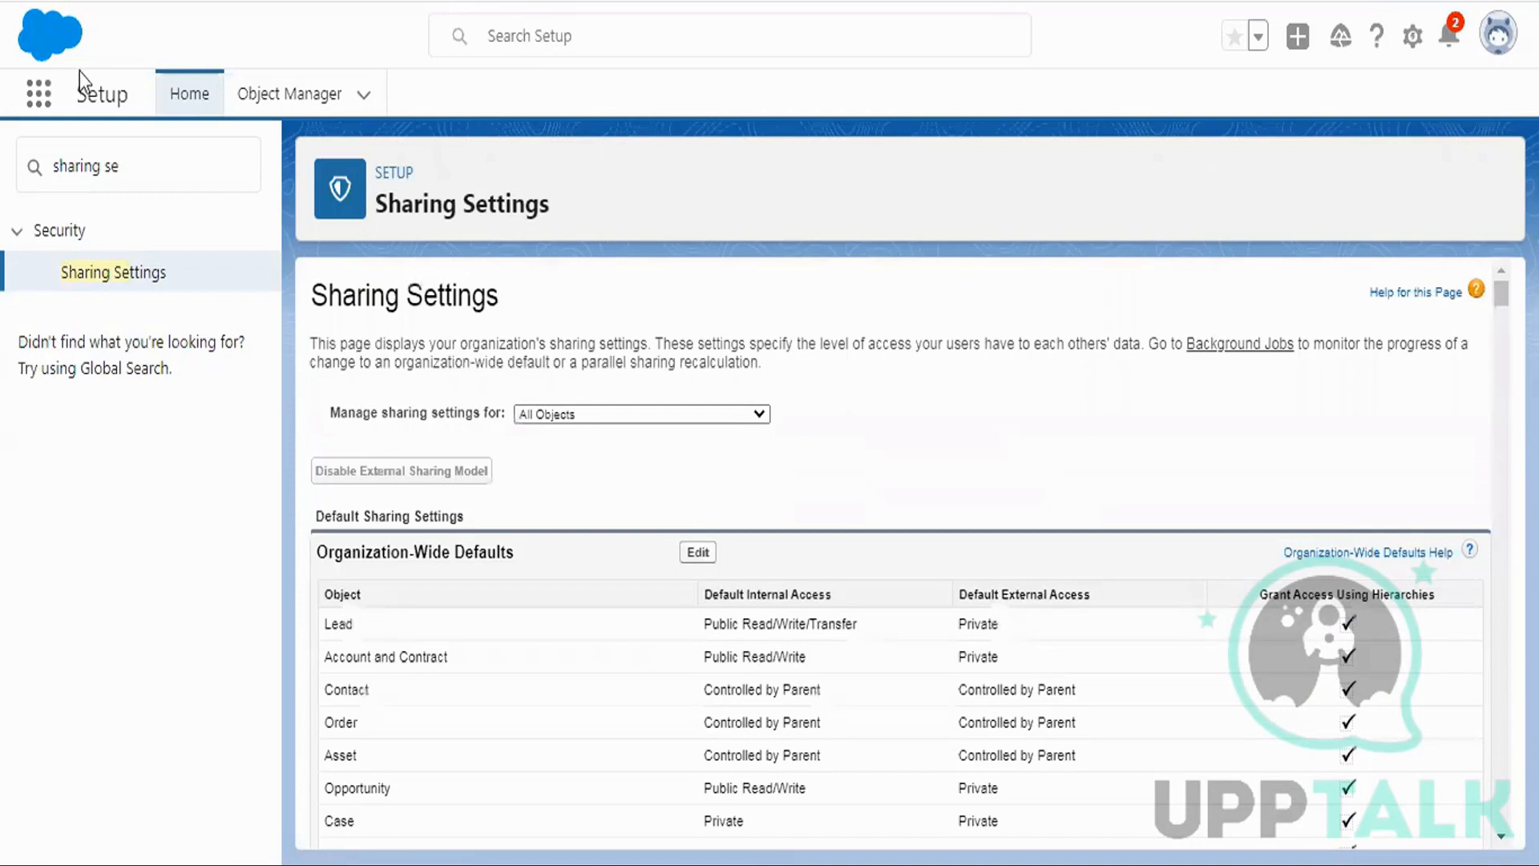
Open the Patient Details list by searching 'patient' in the App Launcher.
click(37, 96)
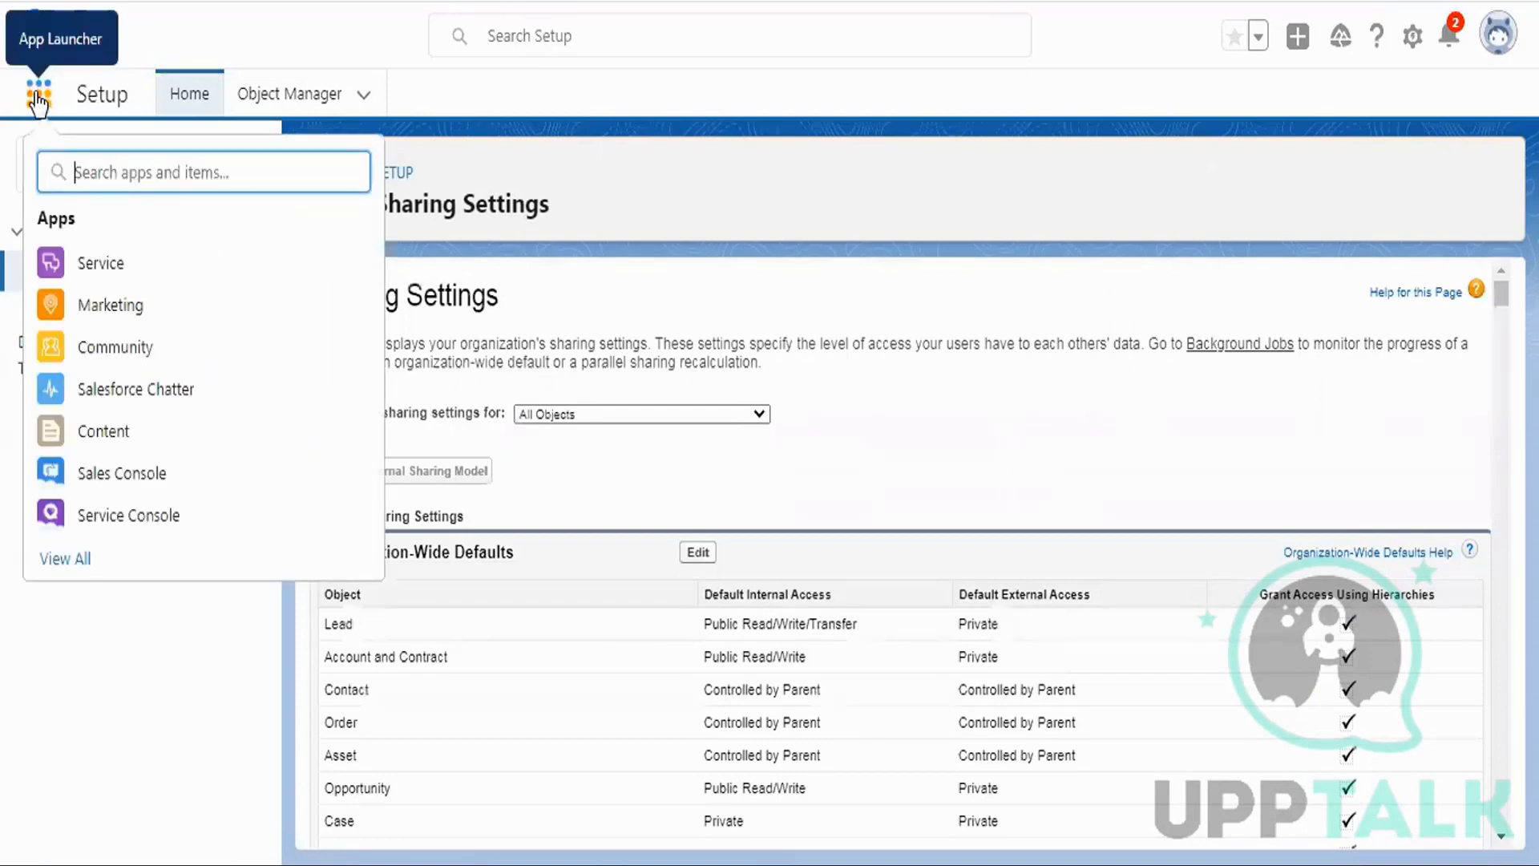
text(patien)
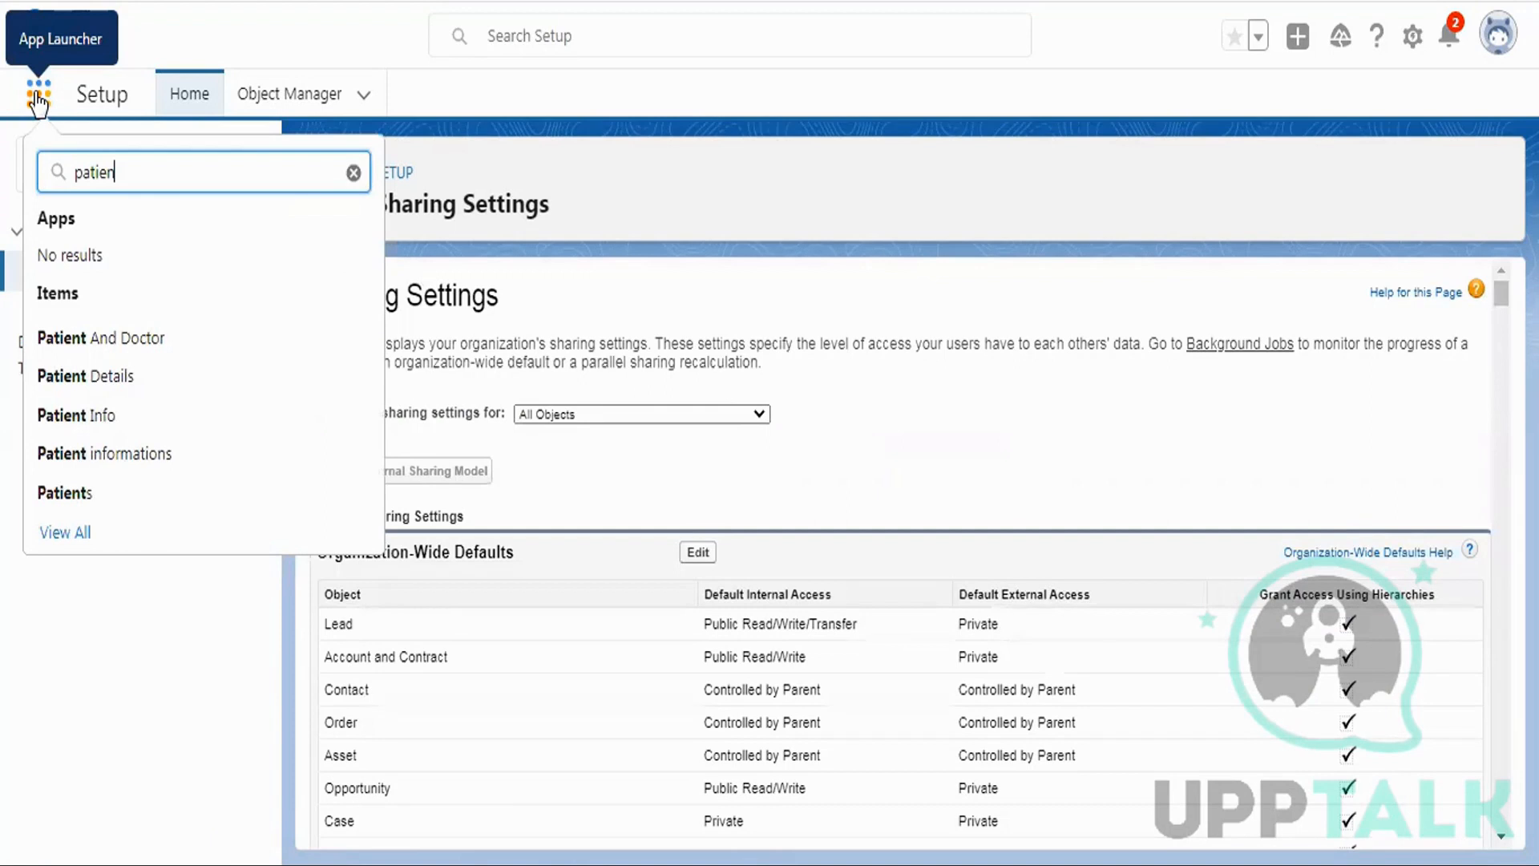
text(t)
click(187, 379)
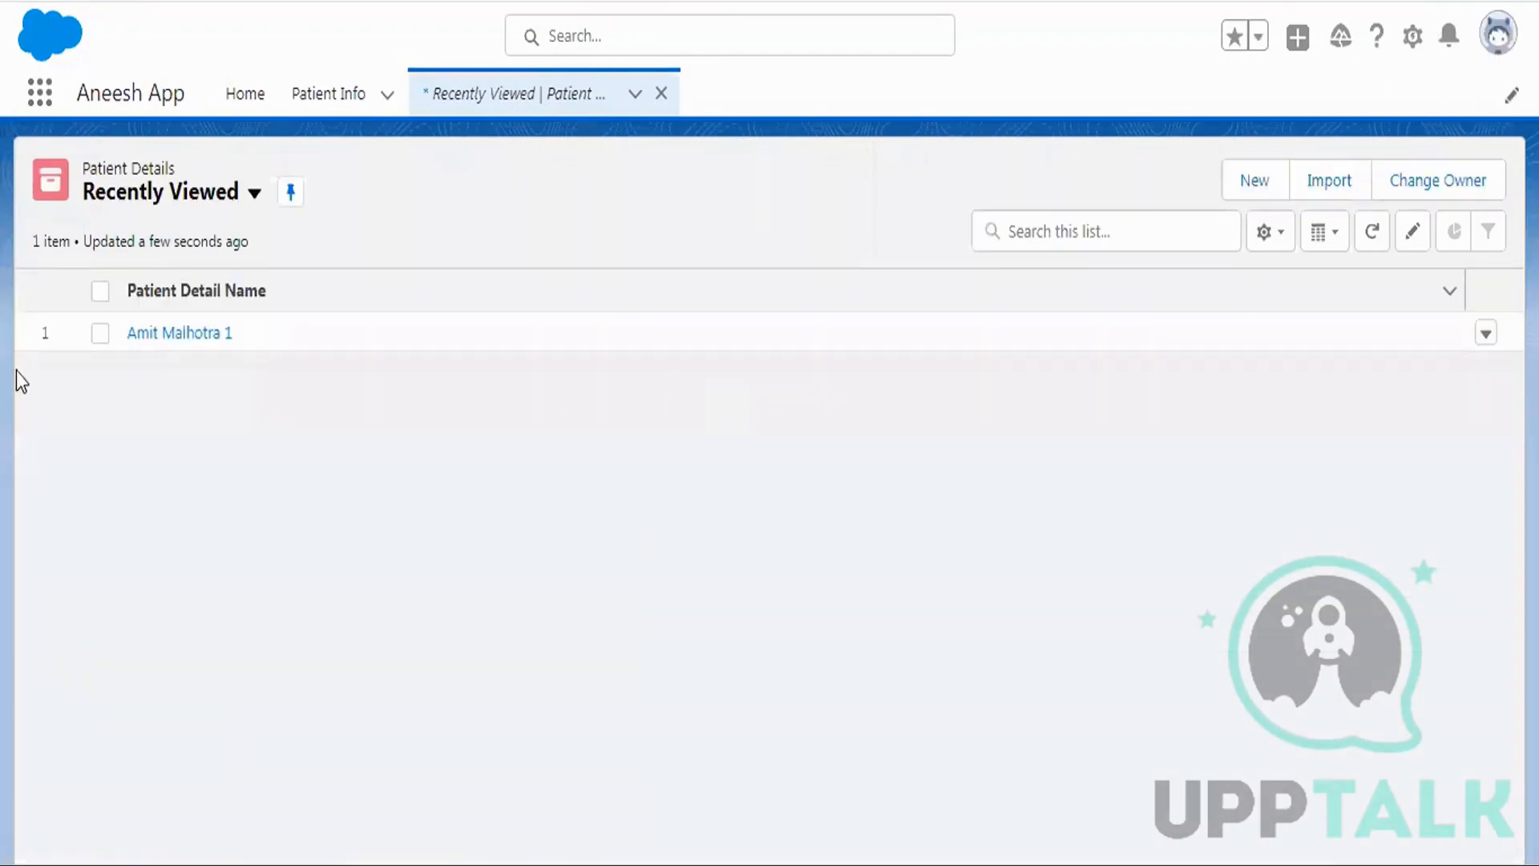
Create a Patient Detail record 'Test Criteria' with Membership Id 1234 and Status Active.
click(1260, 184)
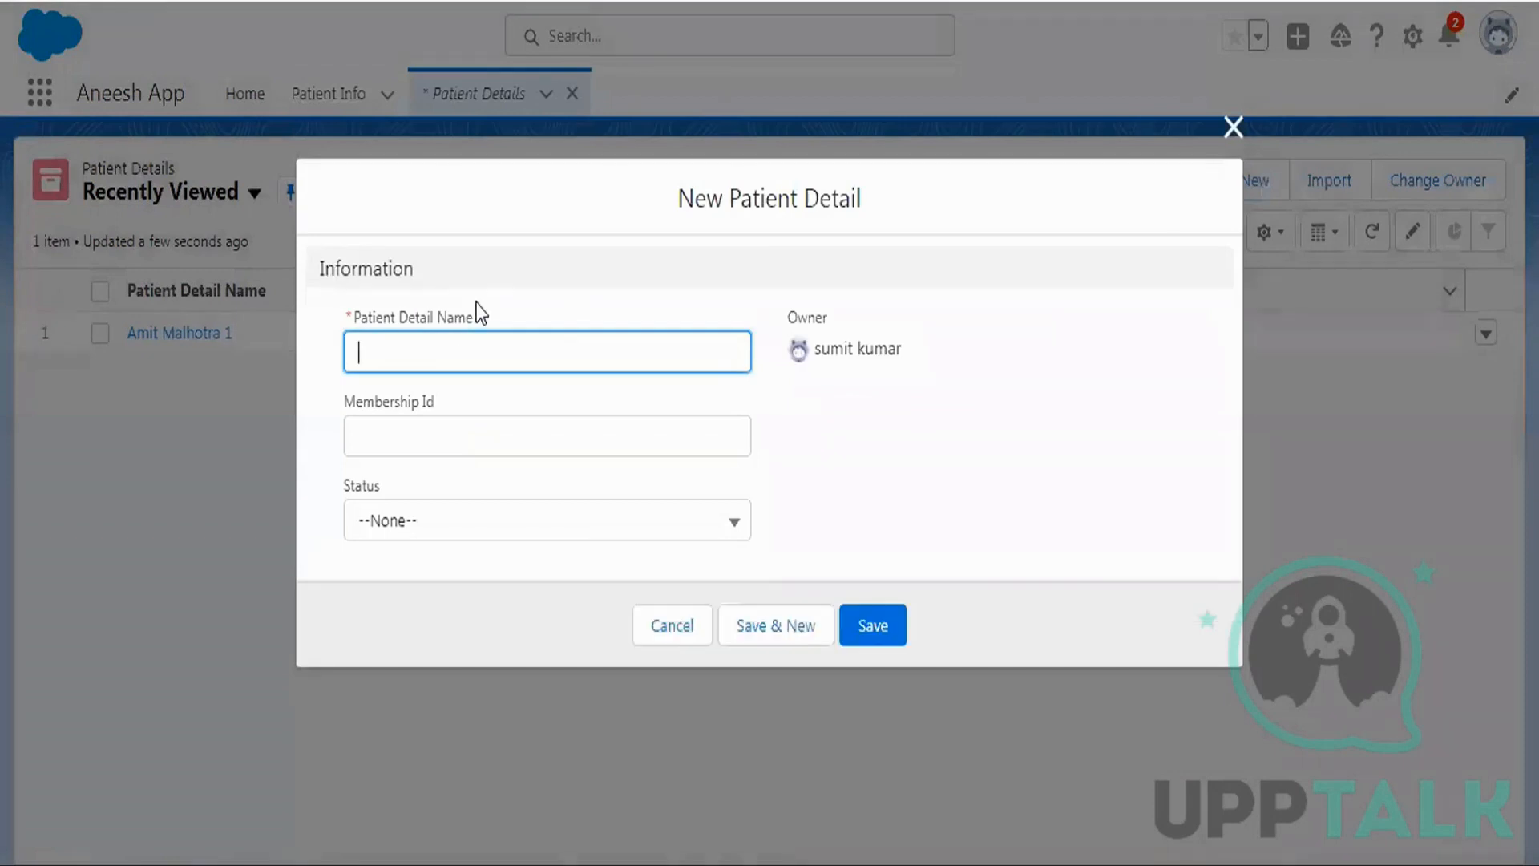
text(Test Criteria)
key(Tab)
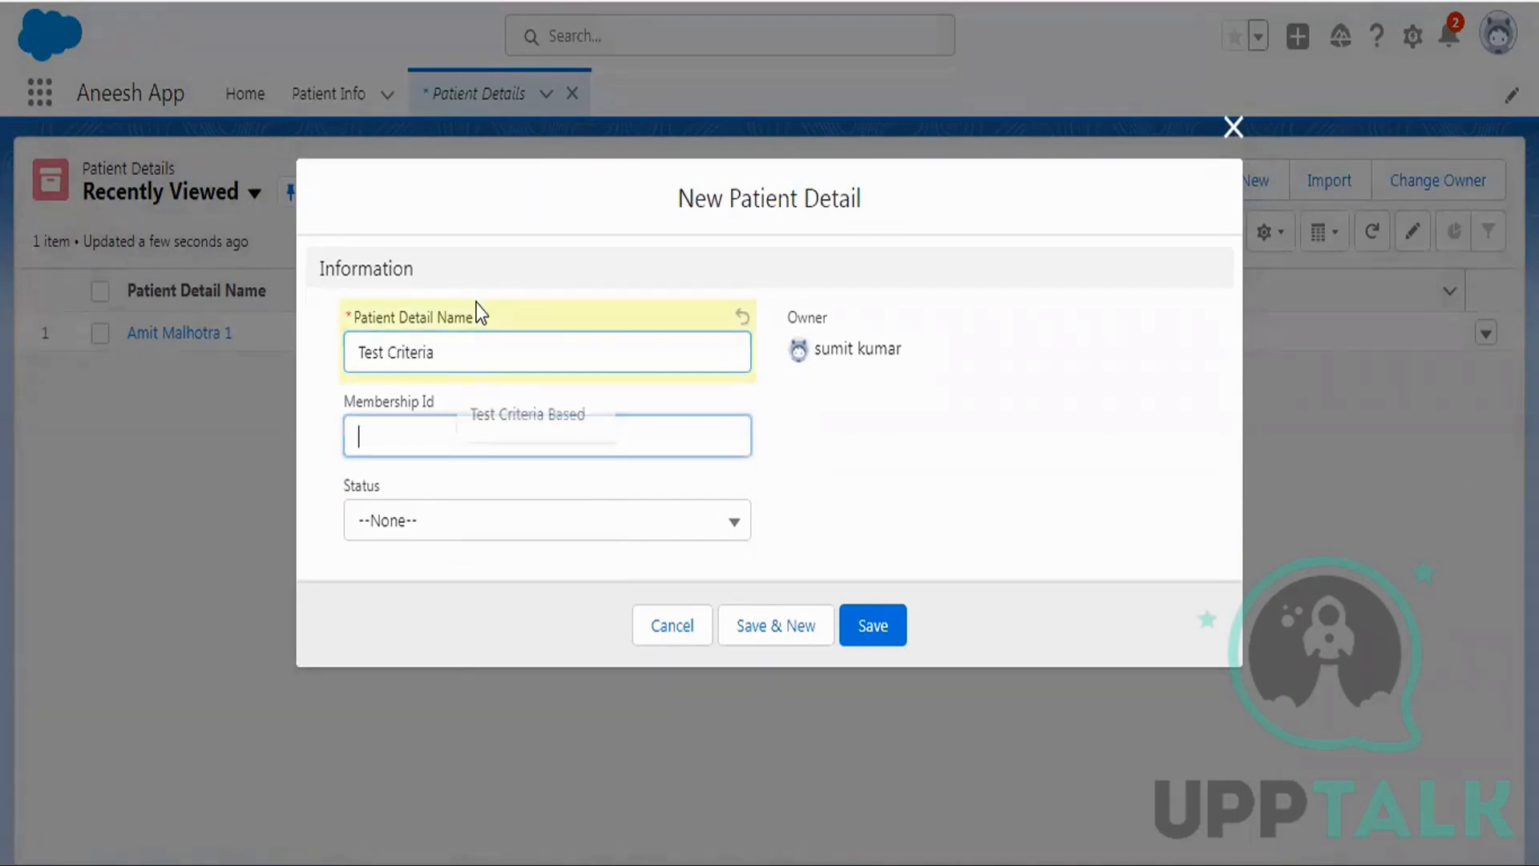
text(4)
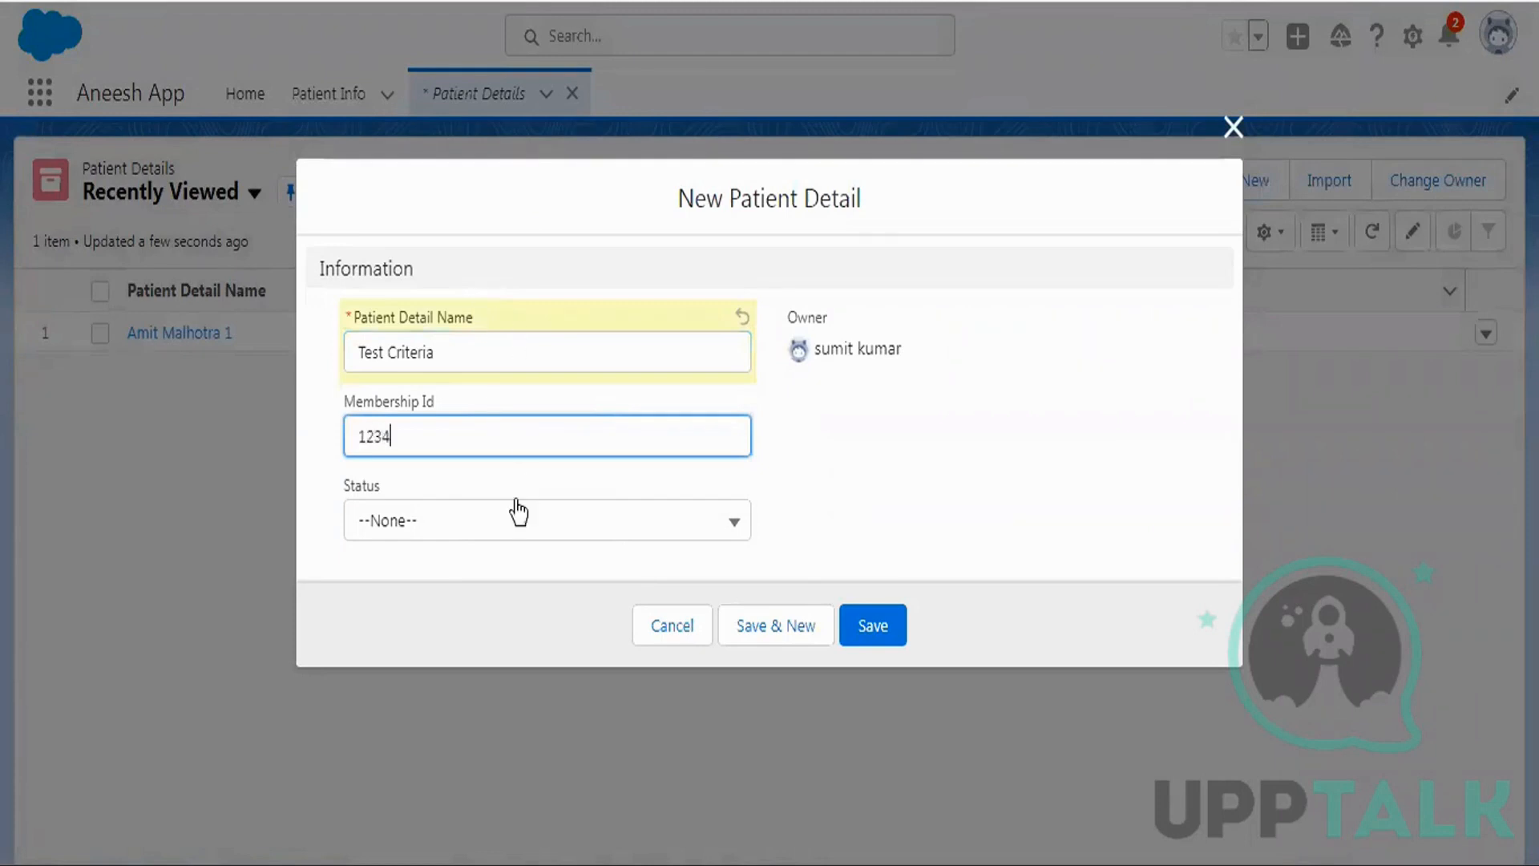
click(388, 522)
click(421, 632)
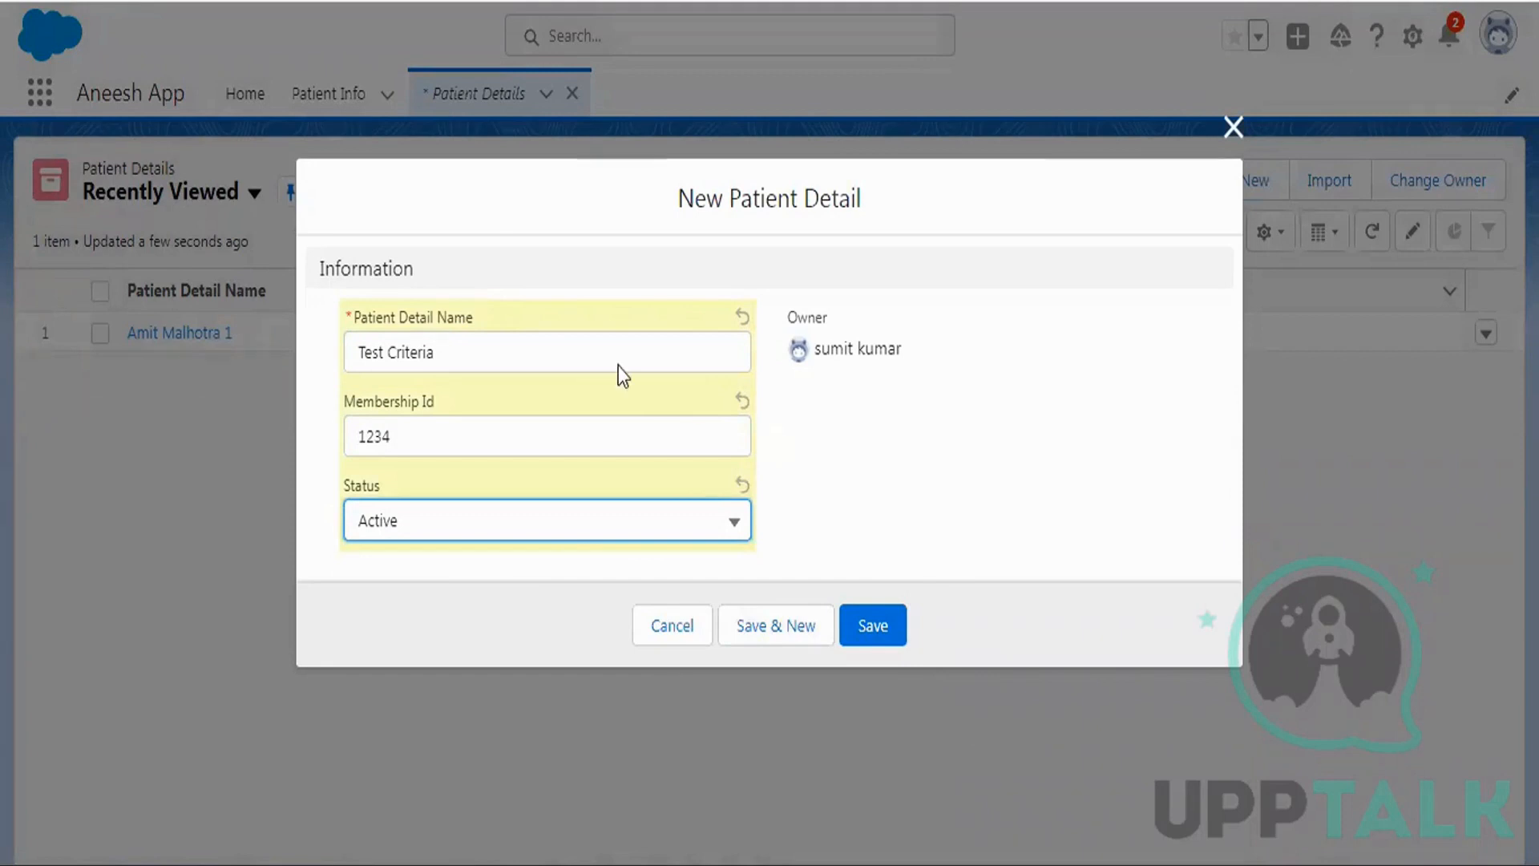
drag(467, 354, 337, 367)
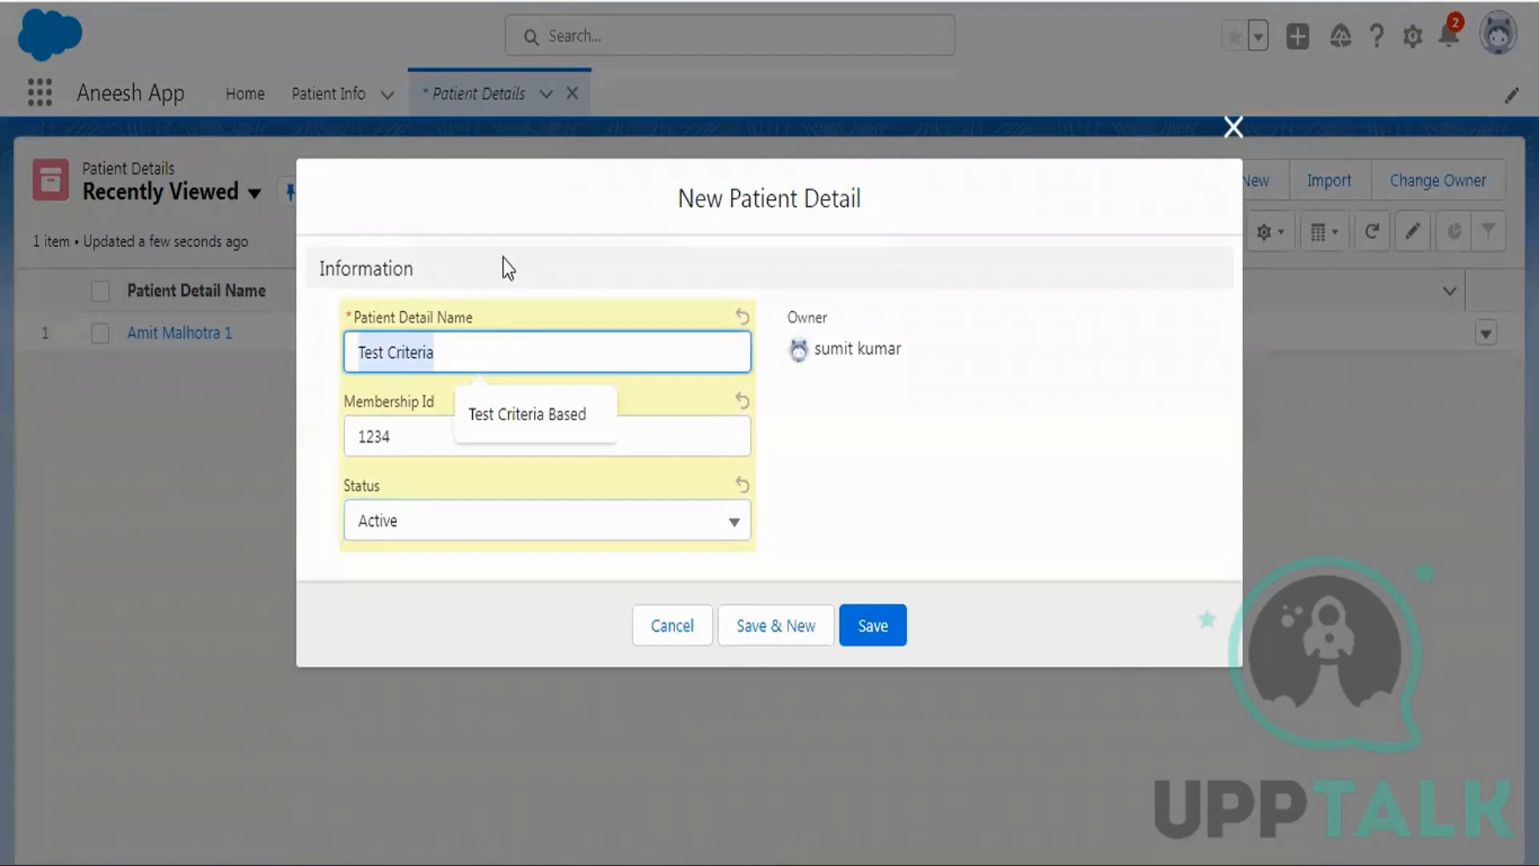
click(856, 630)
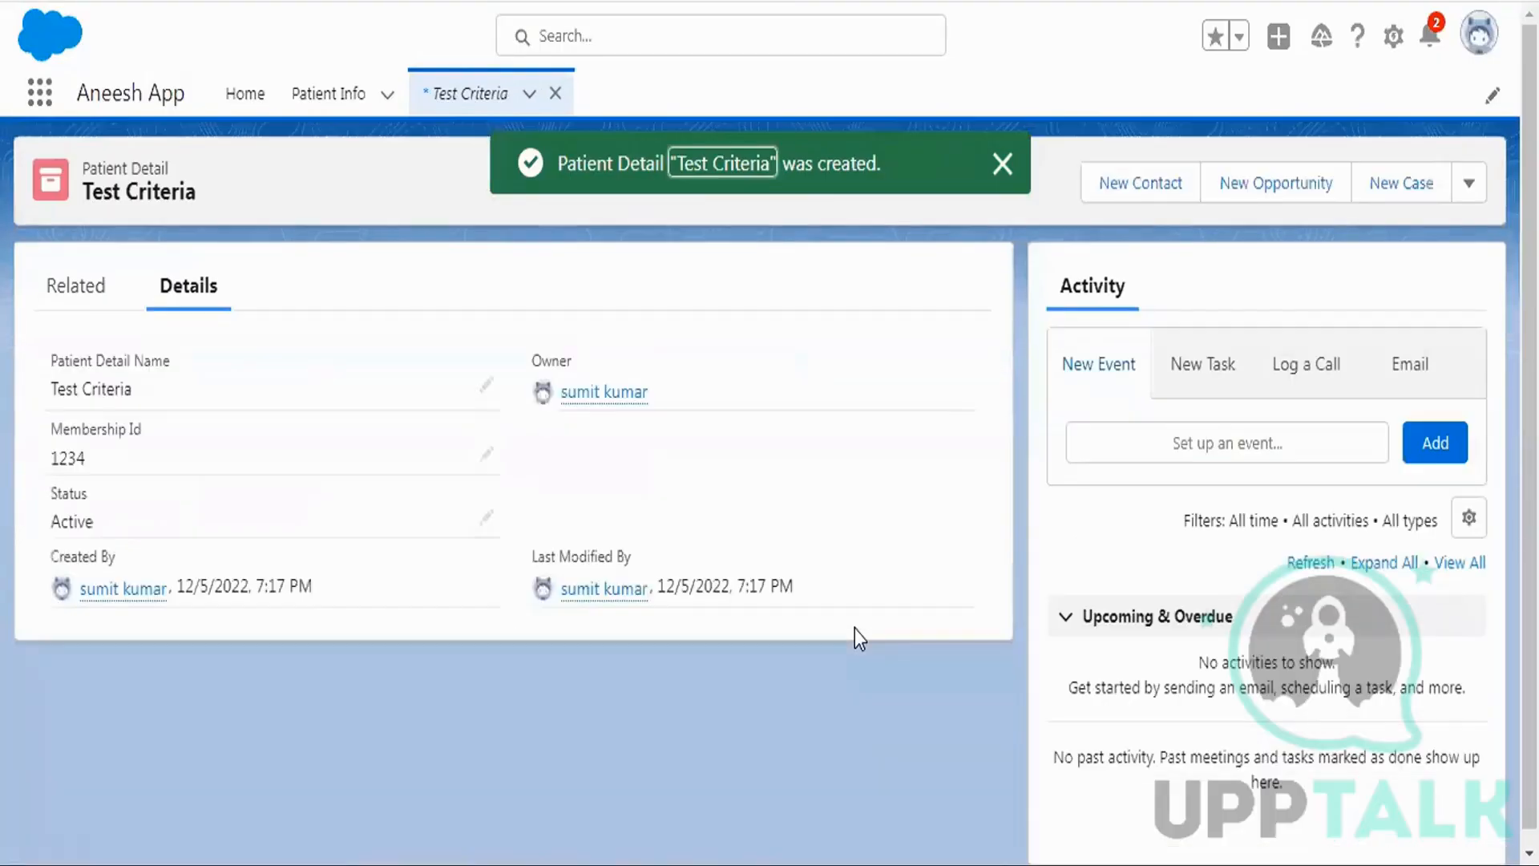
Find Marketing User through global search, open its user details, and log in as that user.
click(630, 45)
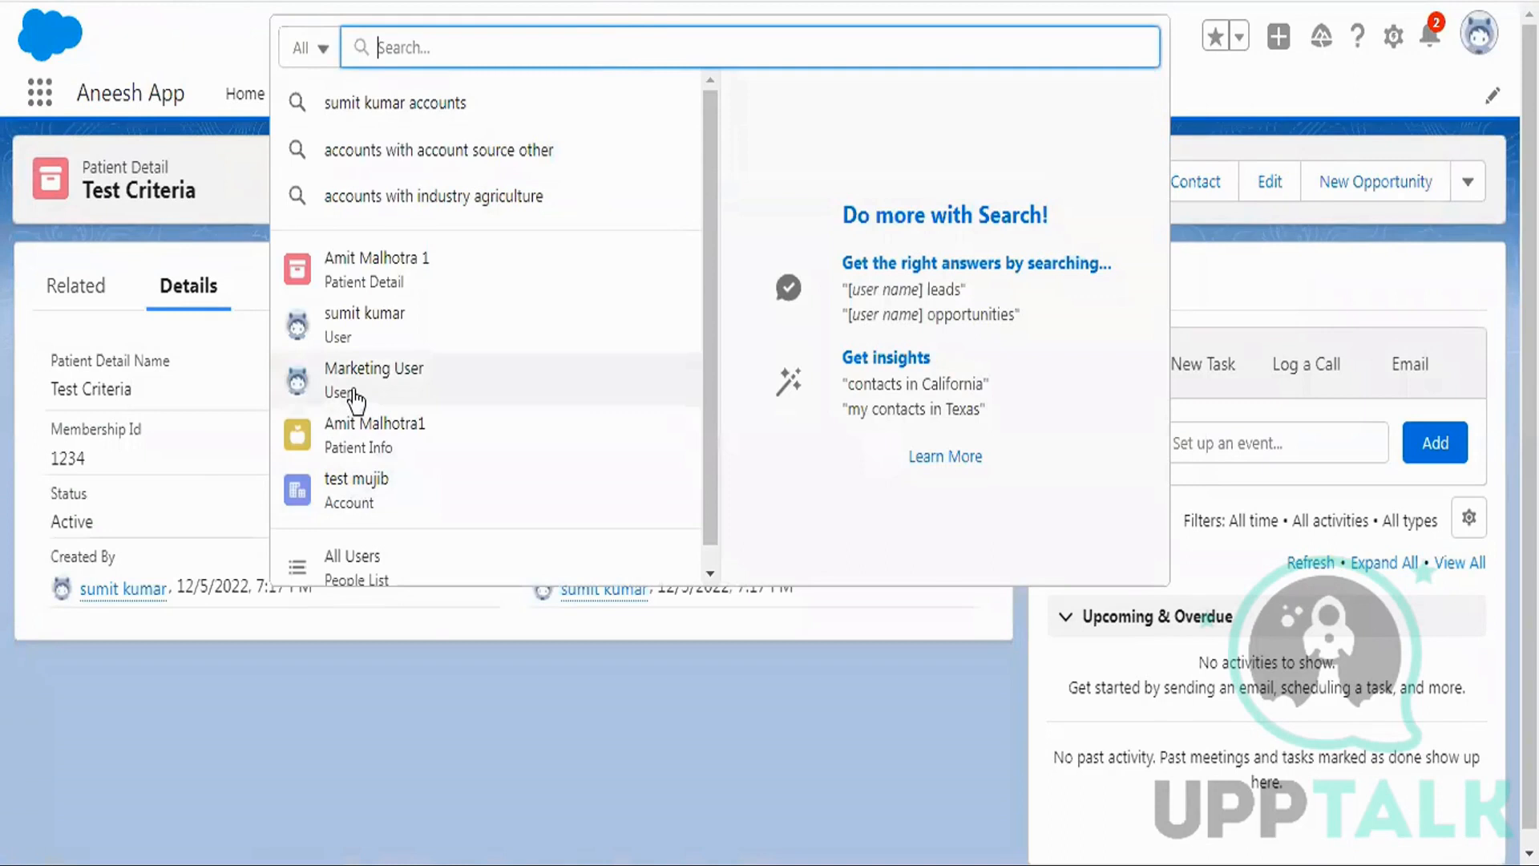
mouse_move(353, 392)
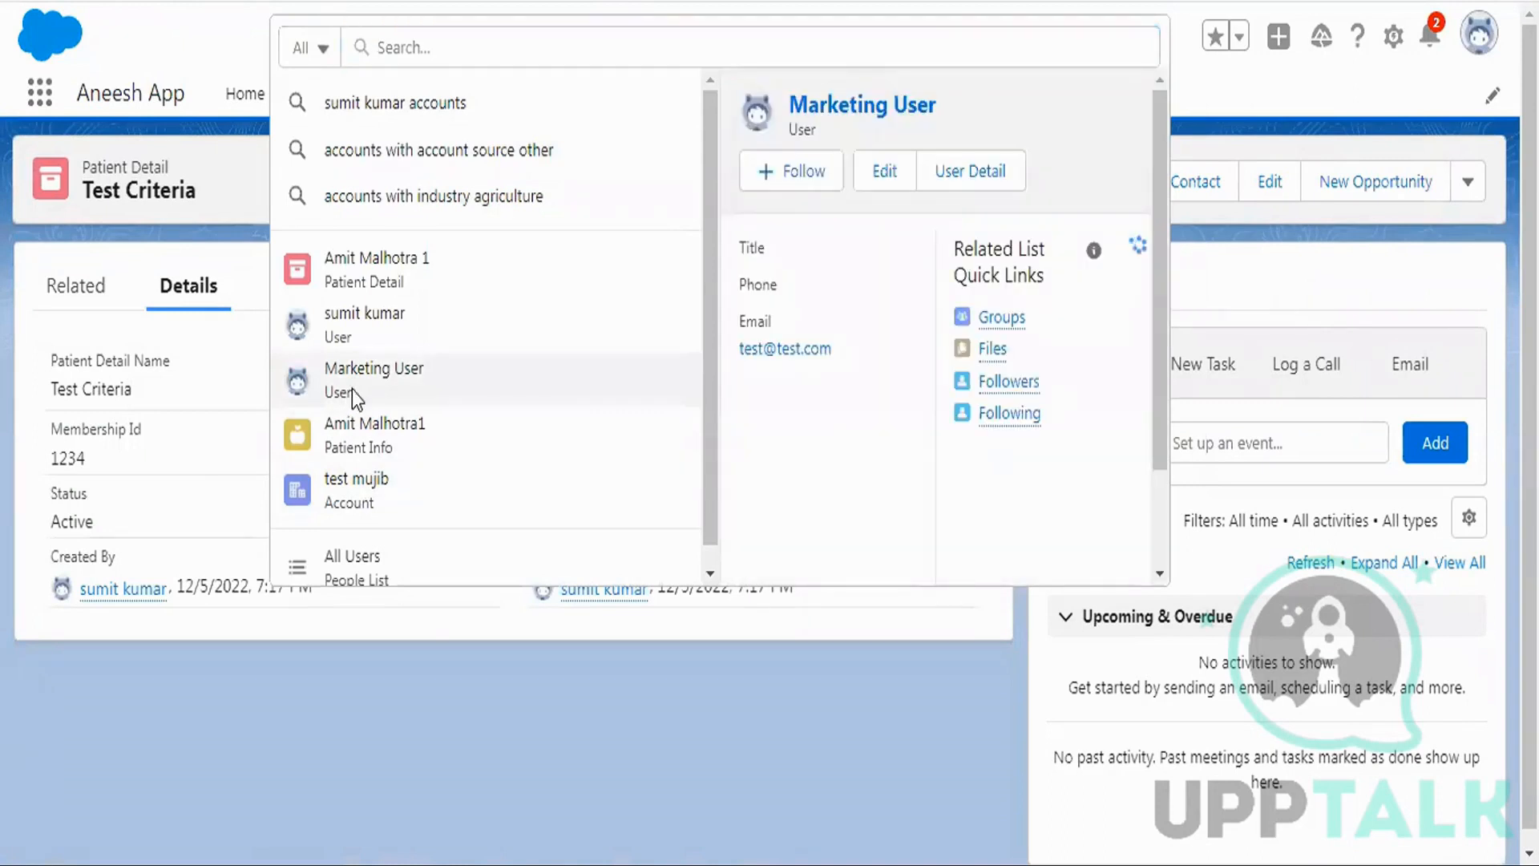
click(353, 390)
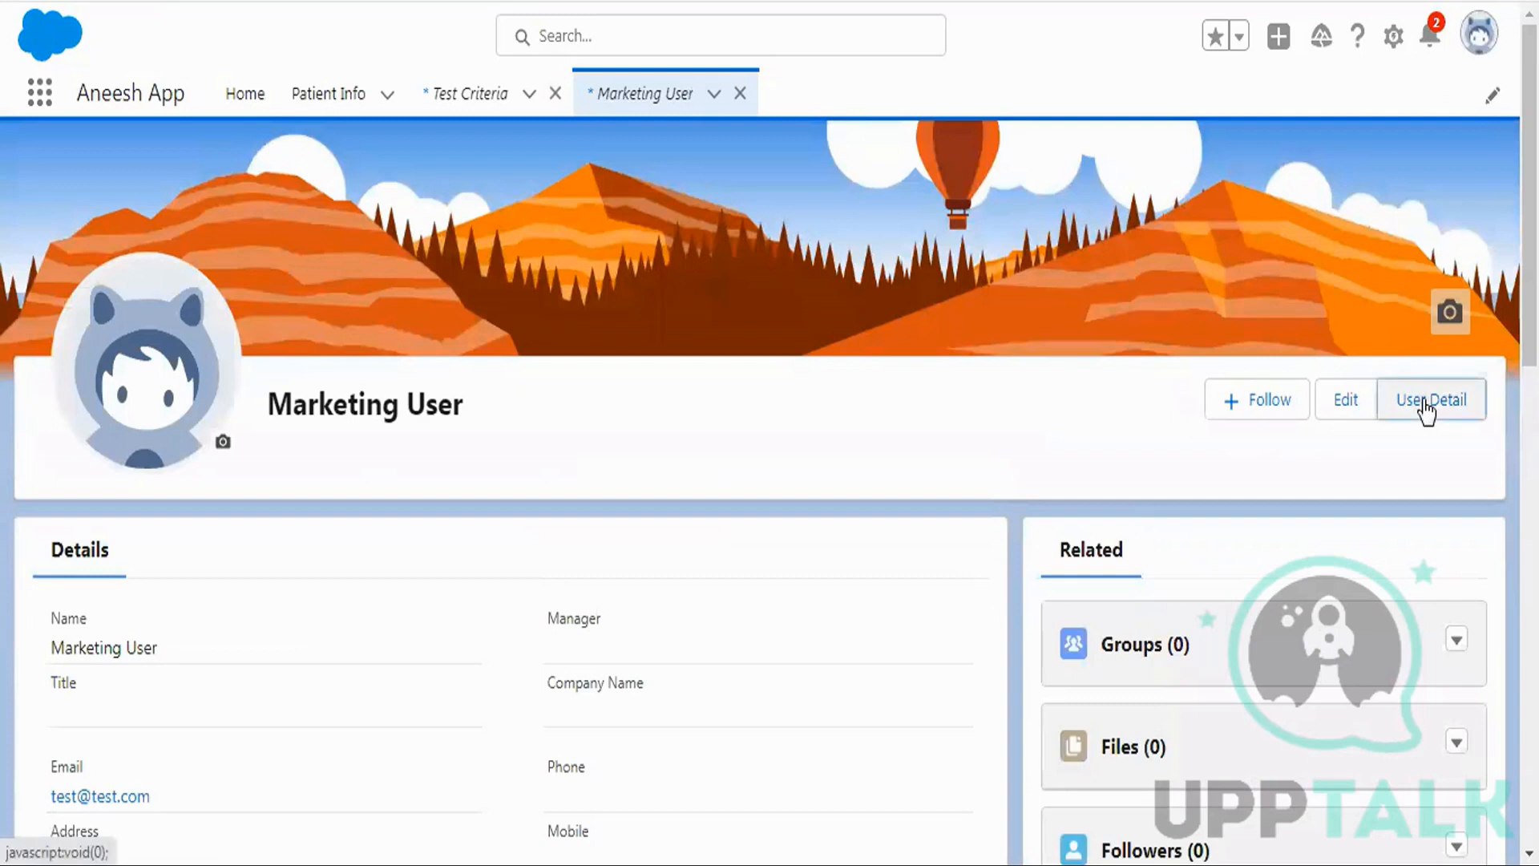
click(1425, 405)
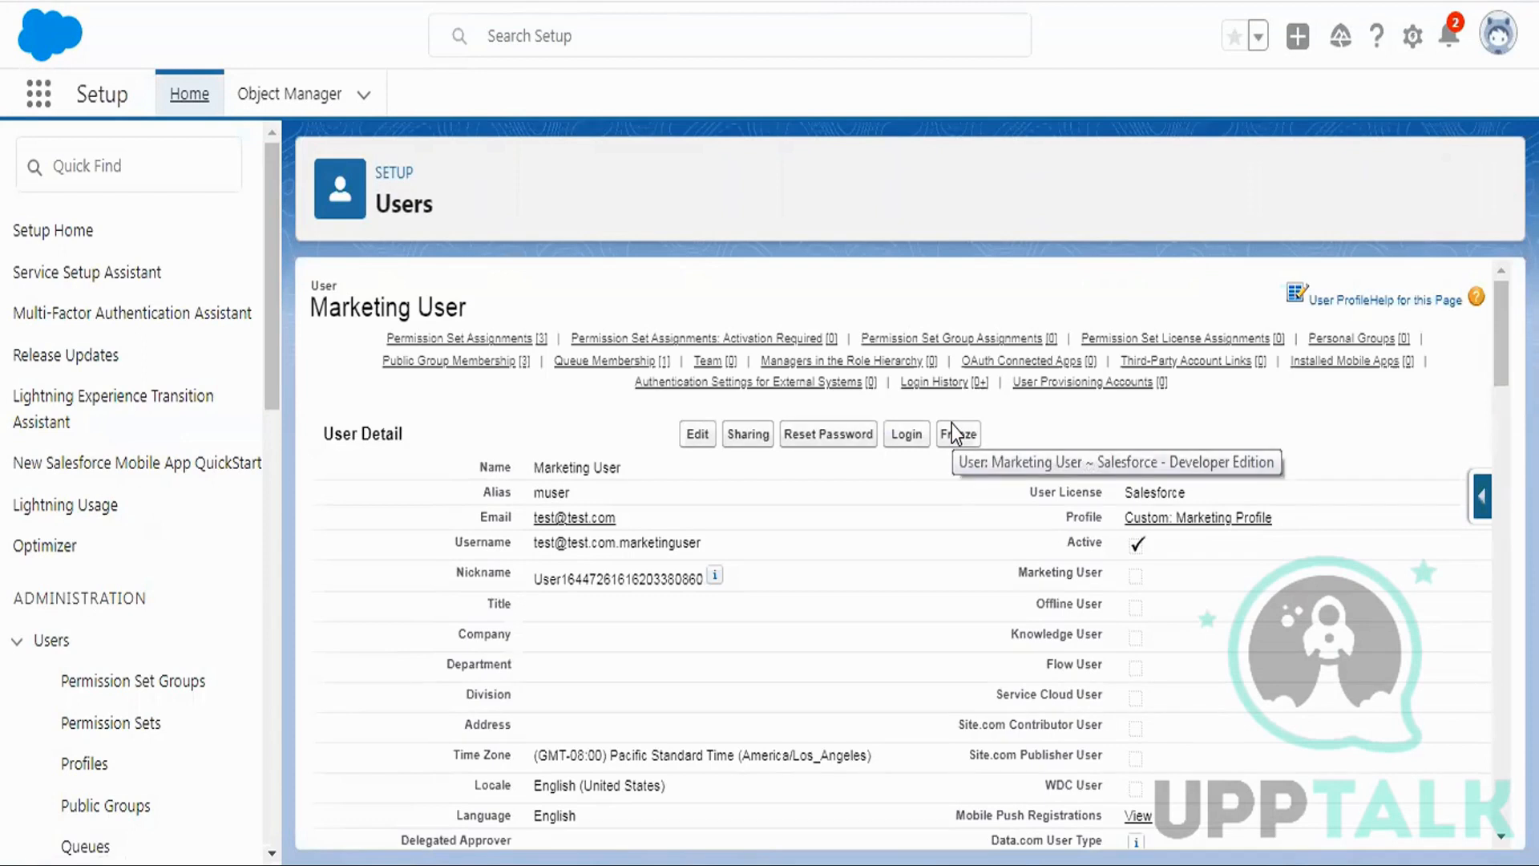
click(911, 437)
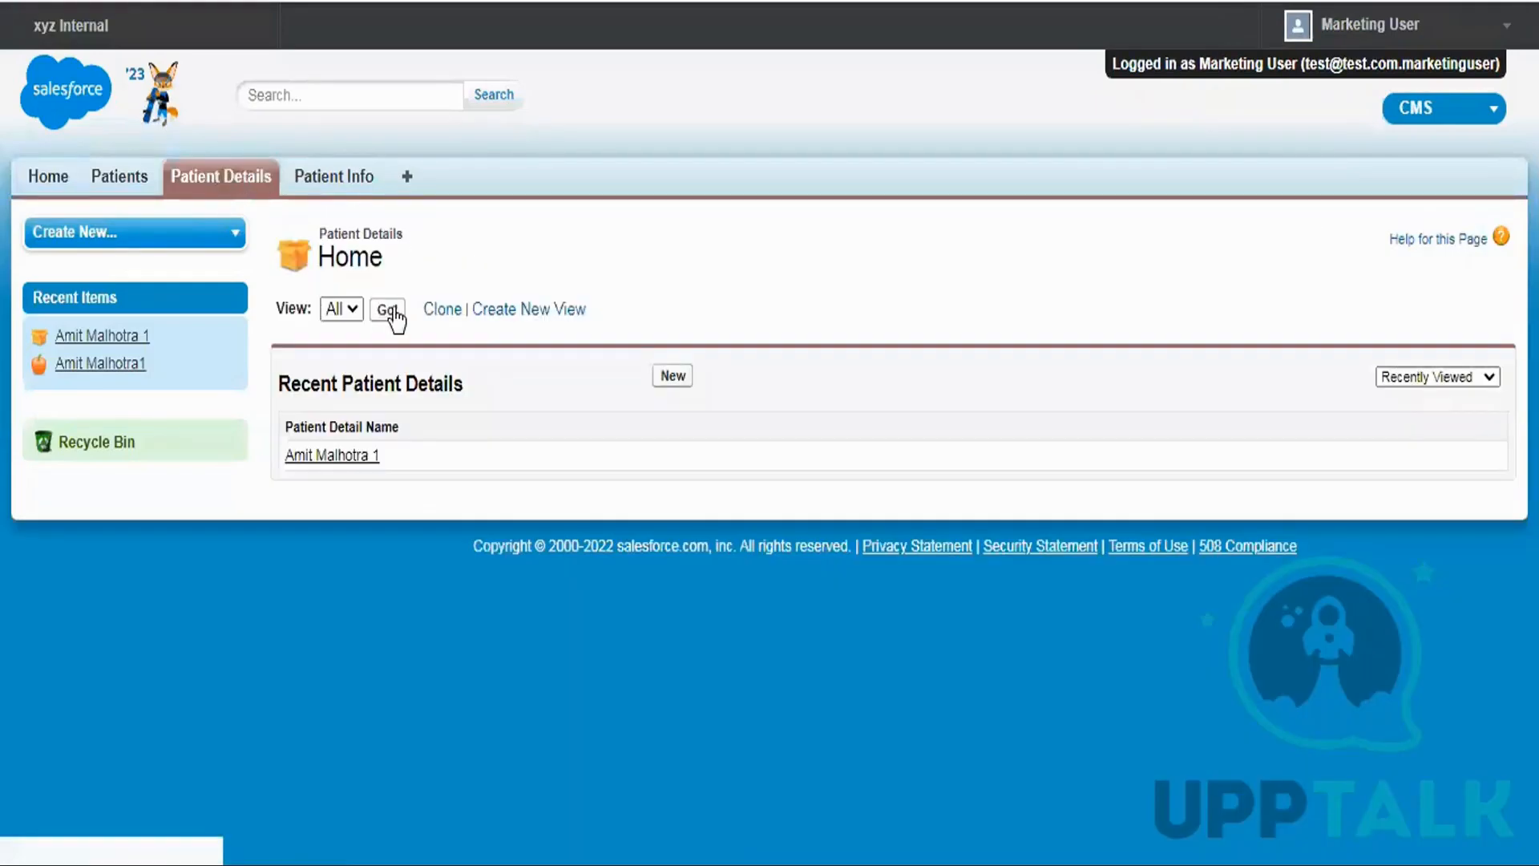
As Marketing User, list all Patient Details, open Test Criteria, then open the account menu to log out.
click(392, 314)
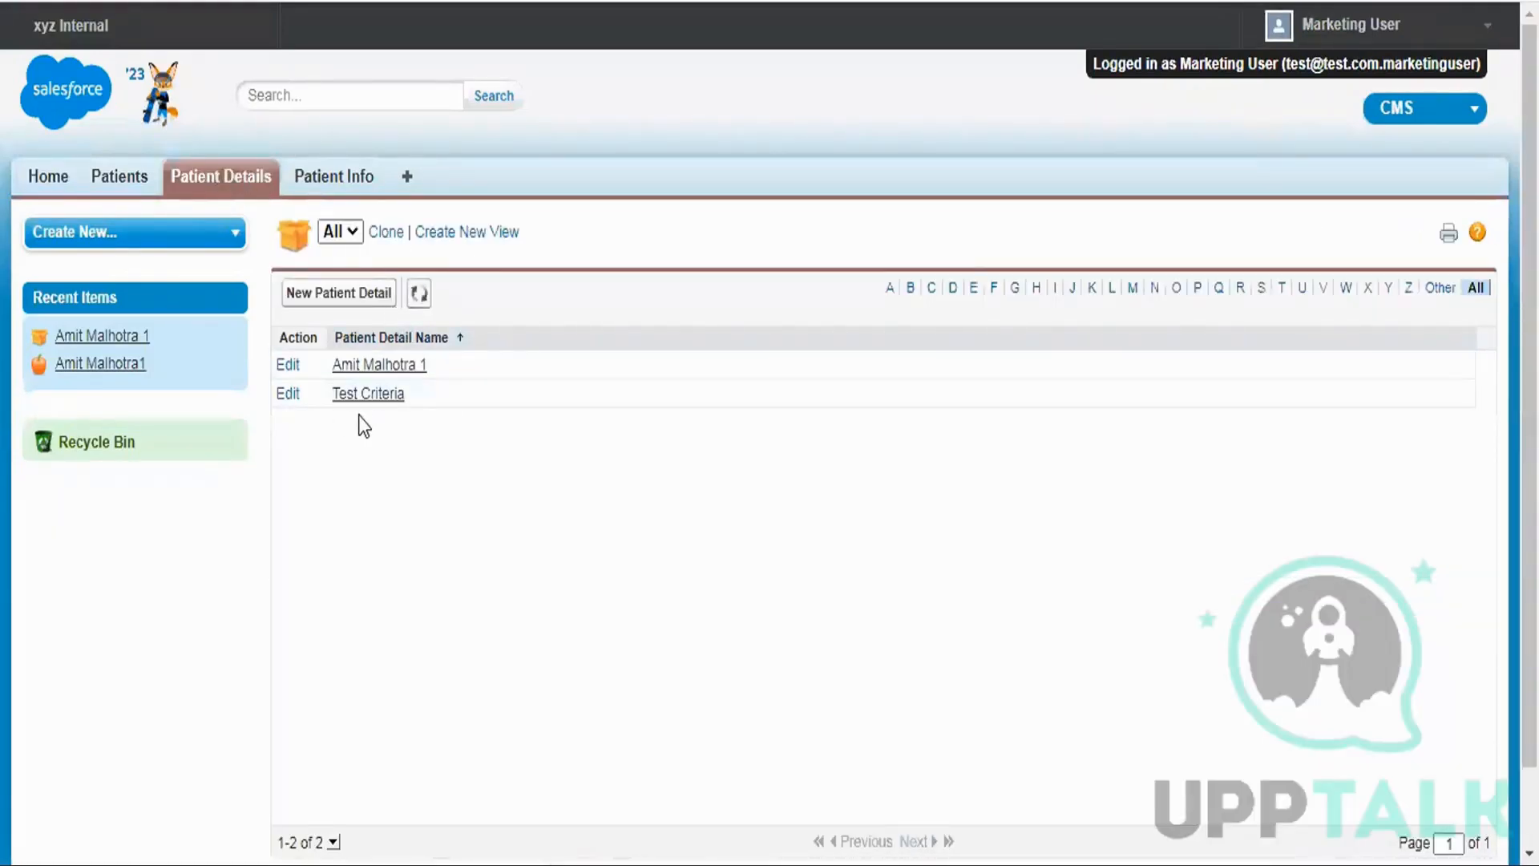
click(382, 399)
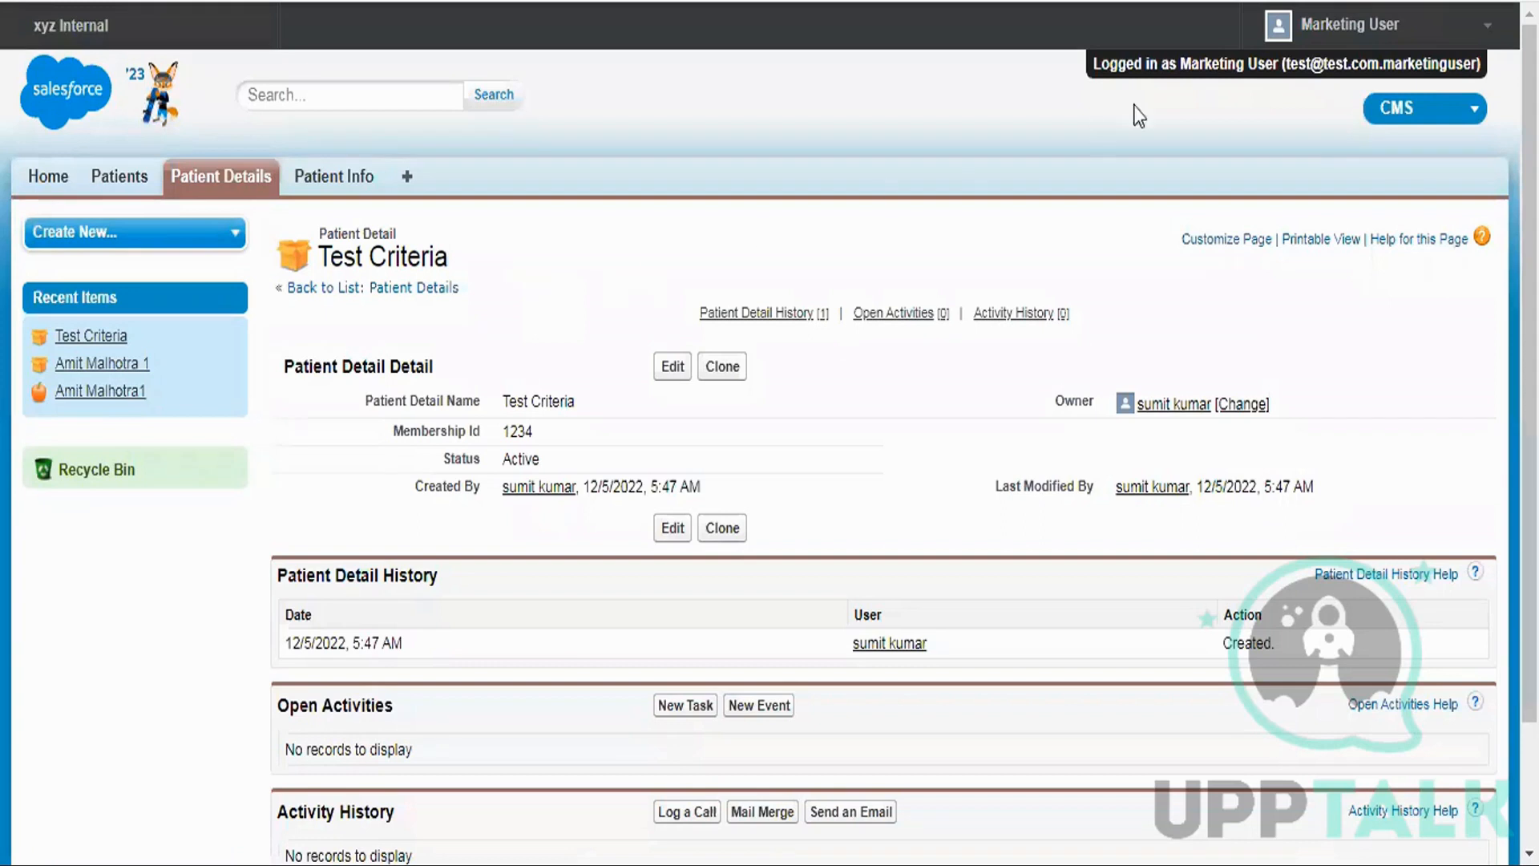
click(1335, 26)
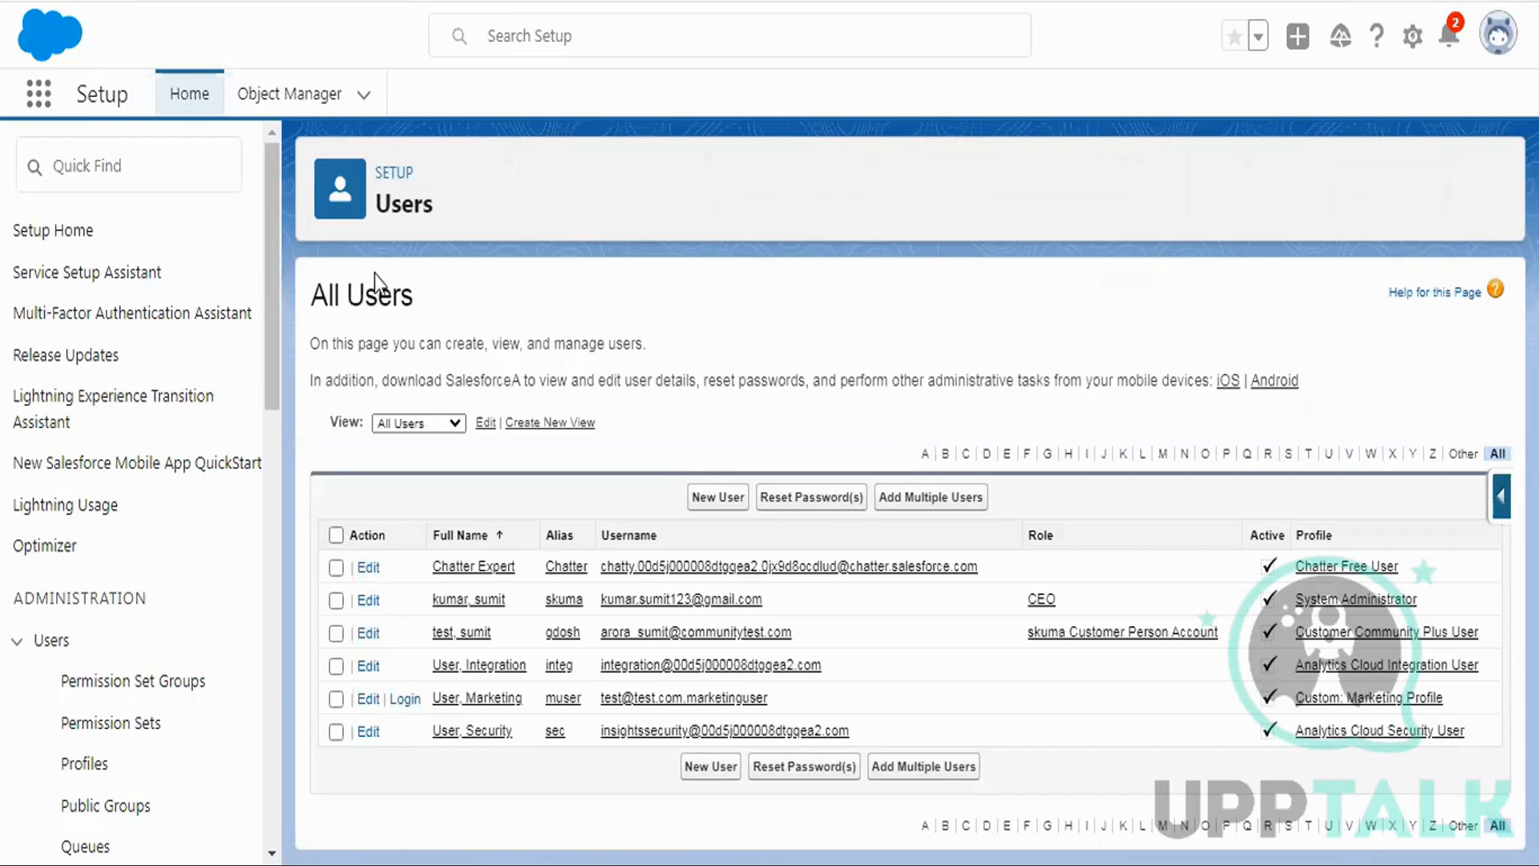
Open Sharing Settings via Quick Find 'sharing', review the Patient Detail rules, then bring Notepad++ forward.
click(106, 167)
text(sharing)
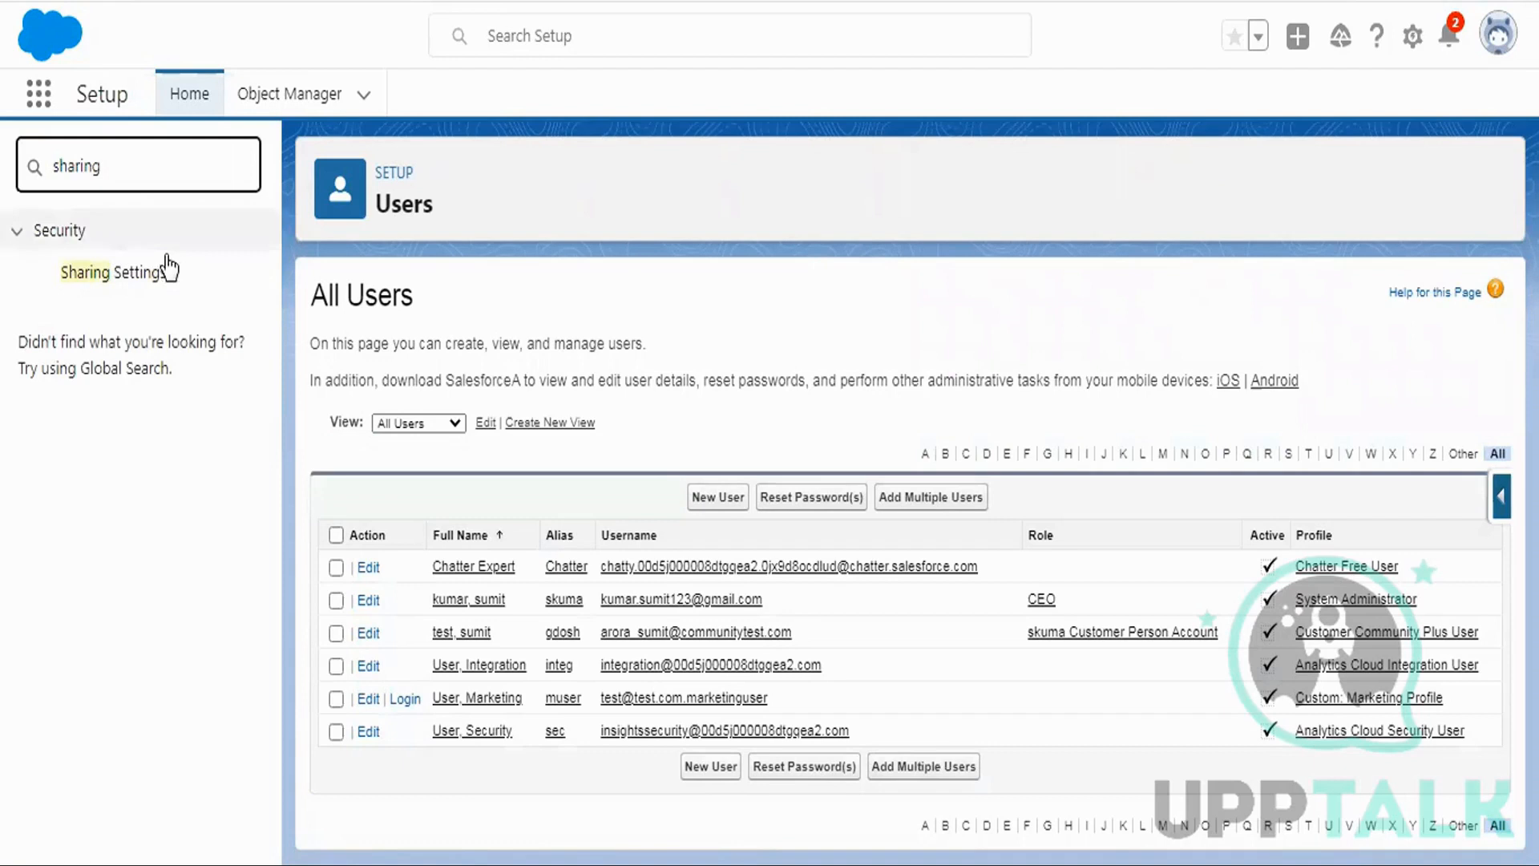
click(139, 281)
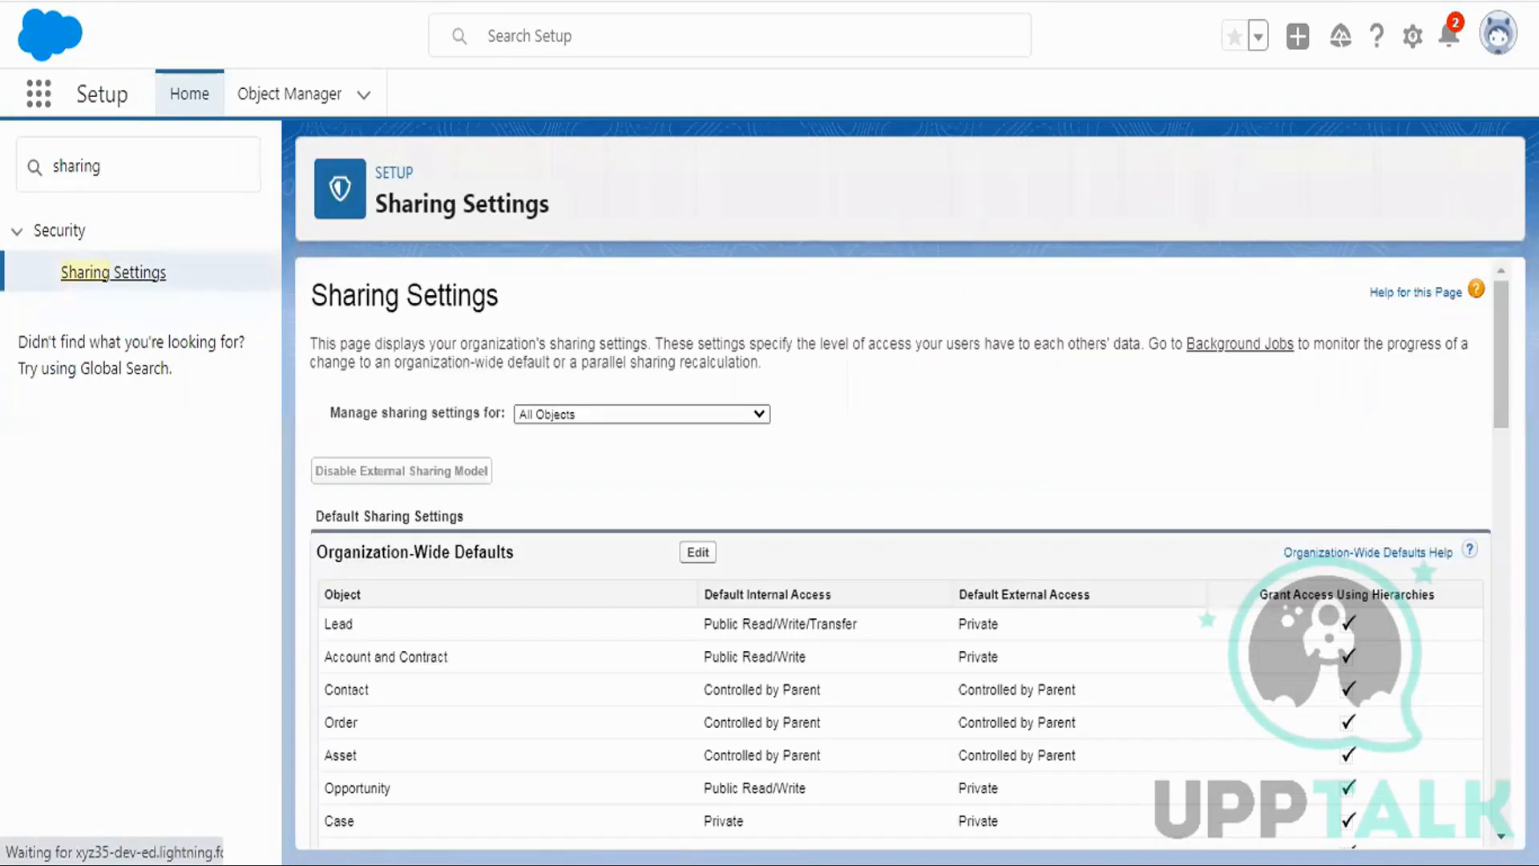
drag(1502, 293, 1501, 808)
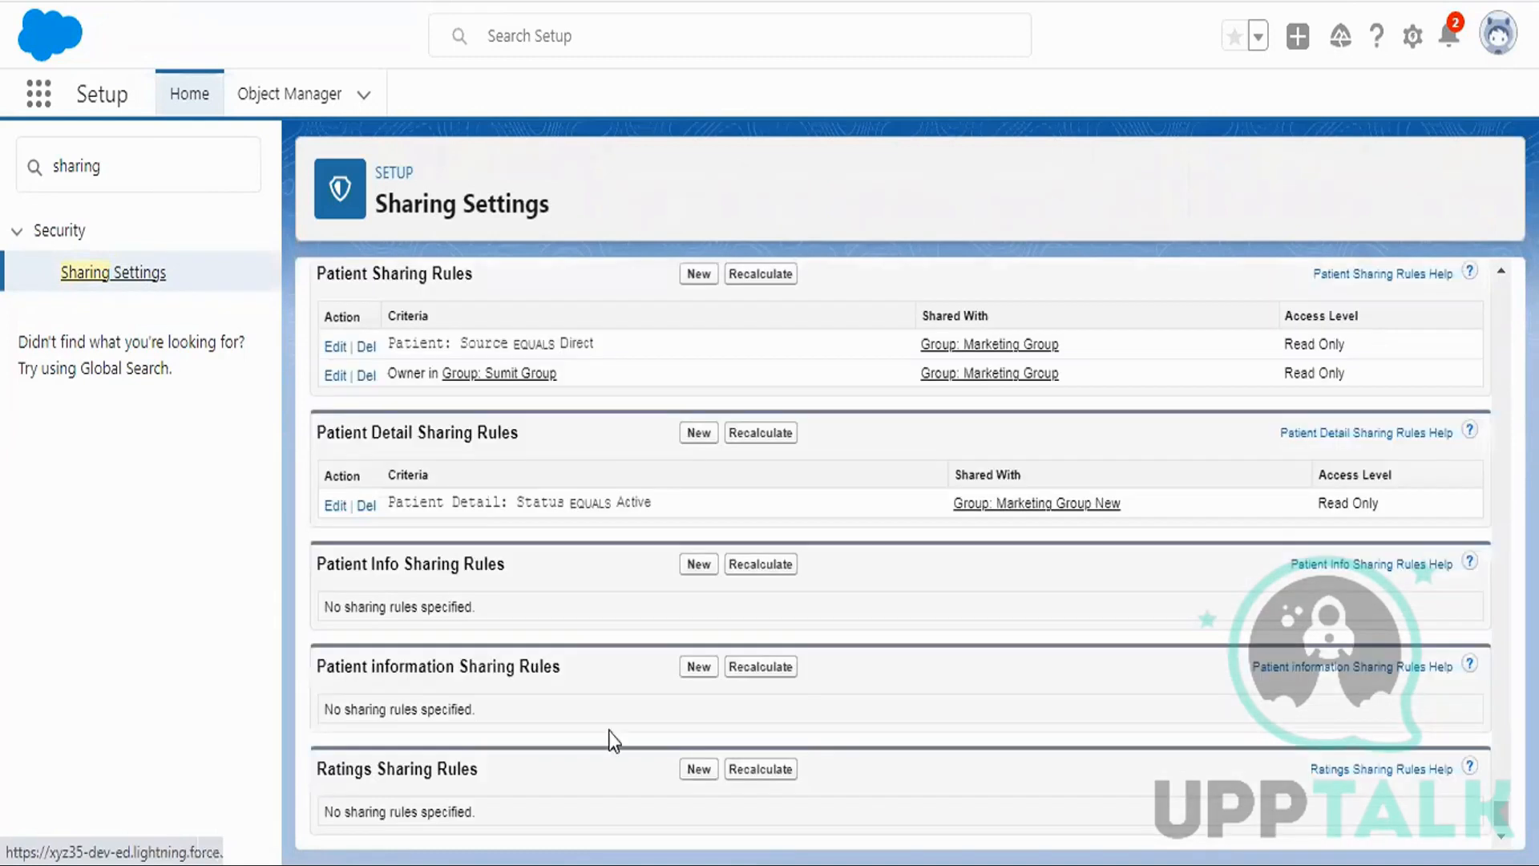
click(385, 864)
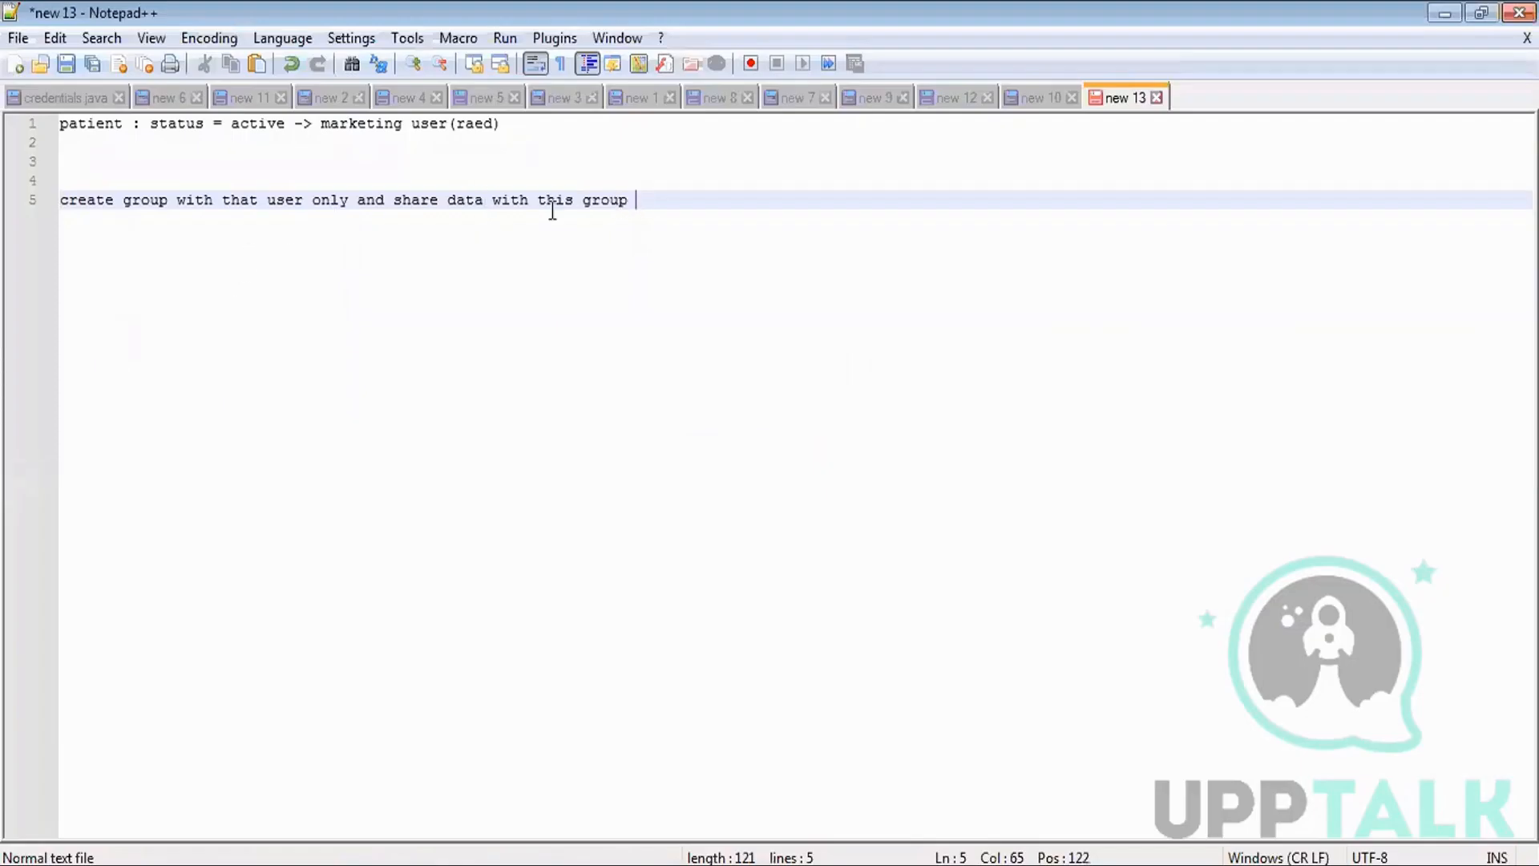
Delete the line 5 note in Notepad++.
shift+click(86, 206)
shift+click(60, 200)
key(Delete)
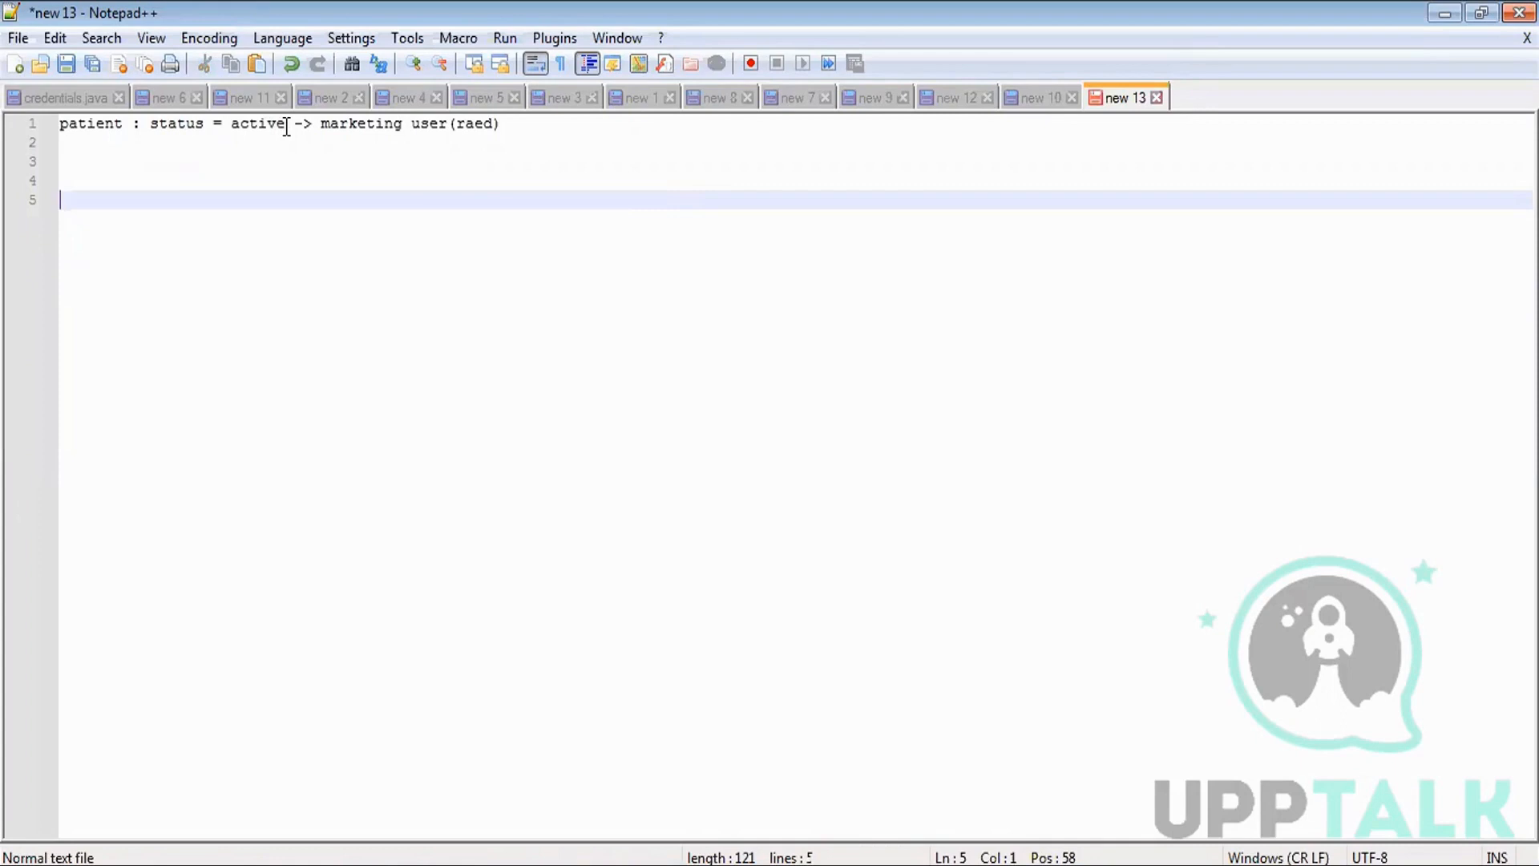
Replace 'status = active' on line 1 with 'owner is sumit'.
drag(286, 126, 150, 126)
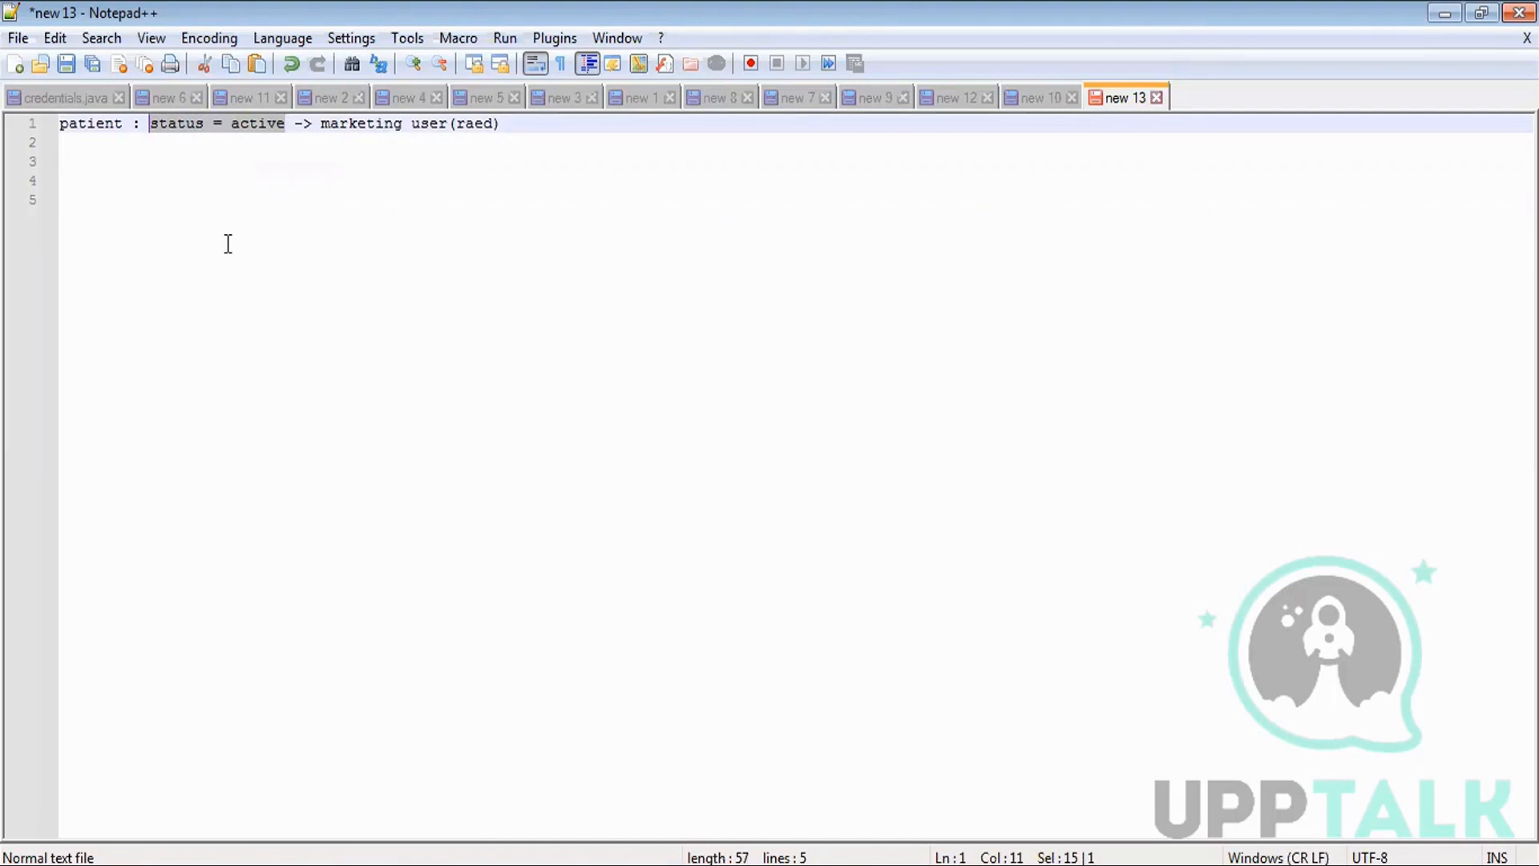
text(wner)
key(BackSpace)
key(BackSpace)
key(BackSpace)
key(BackSpace)
text(owner is)
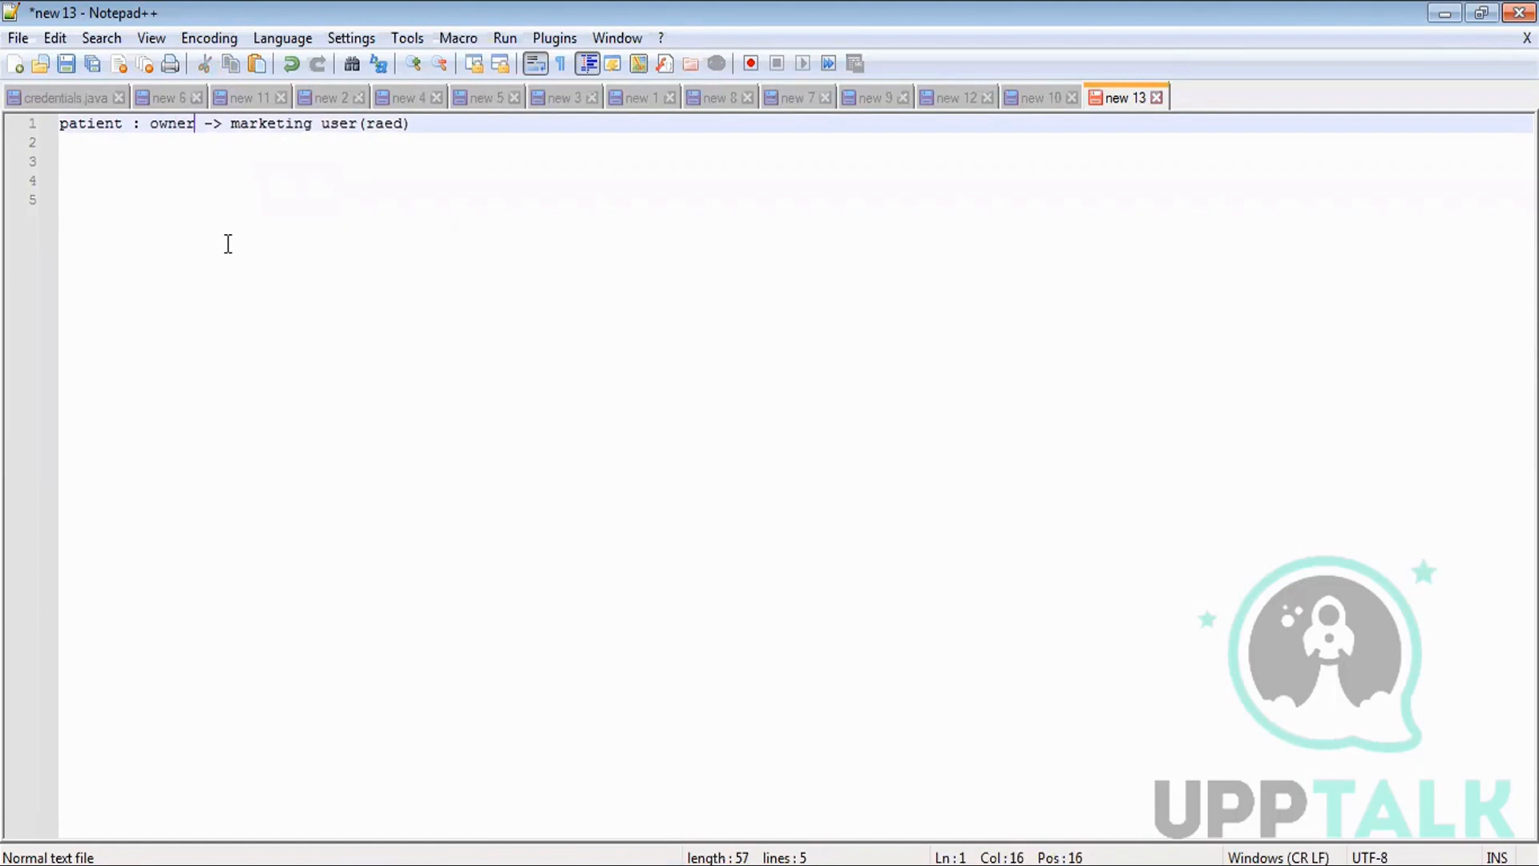
text( sumit)
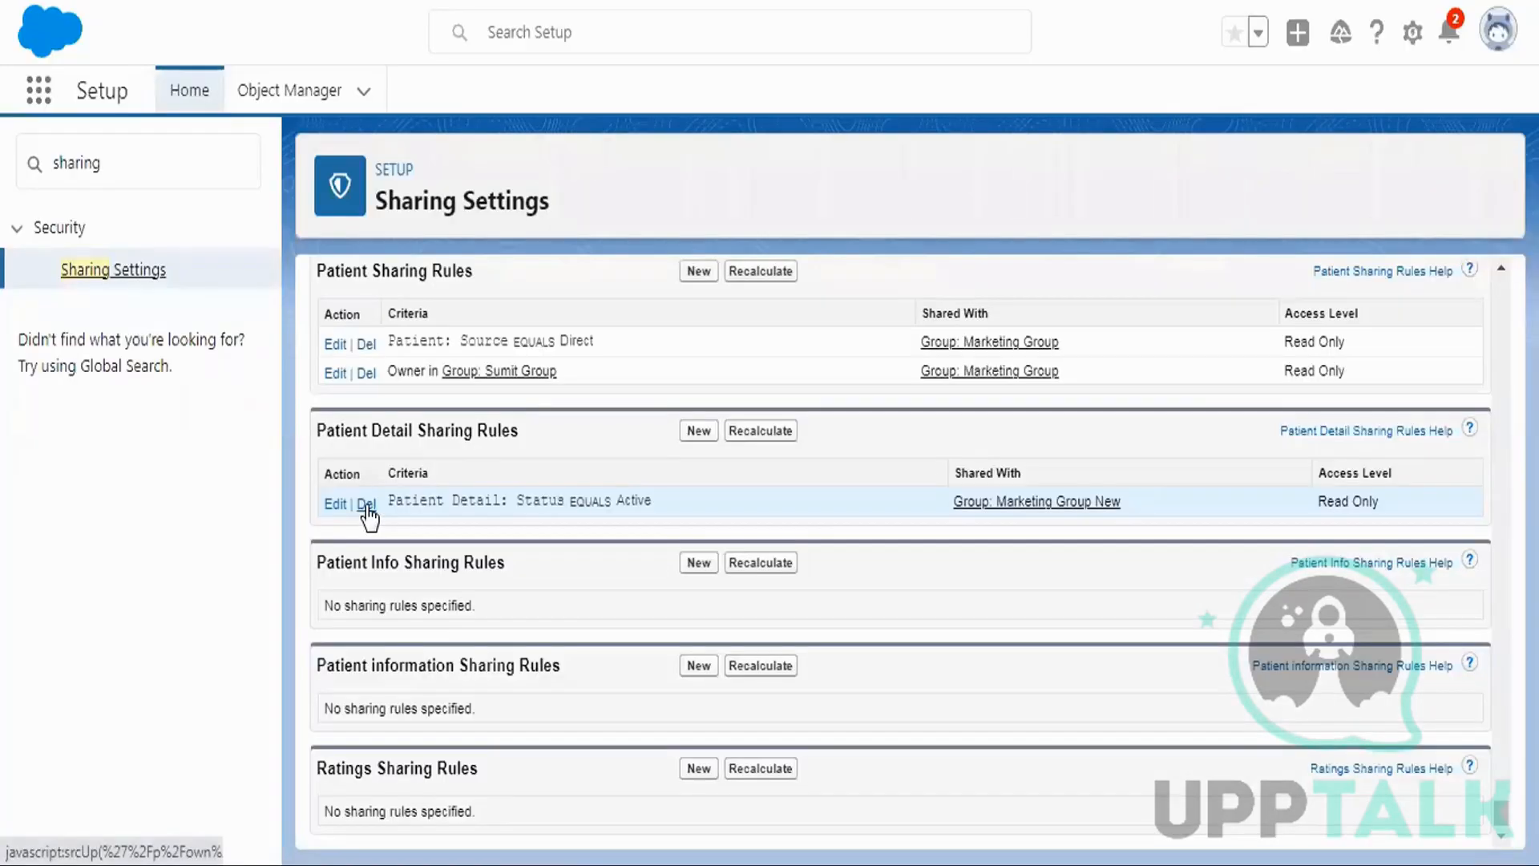
Delete the Status EQUALS Active Patient Detail sharing rule and scroll down to the sharing rules.
click(760, 430)
click(904, 173)
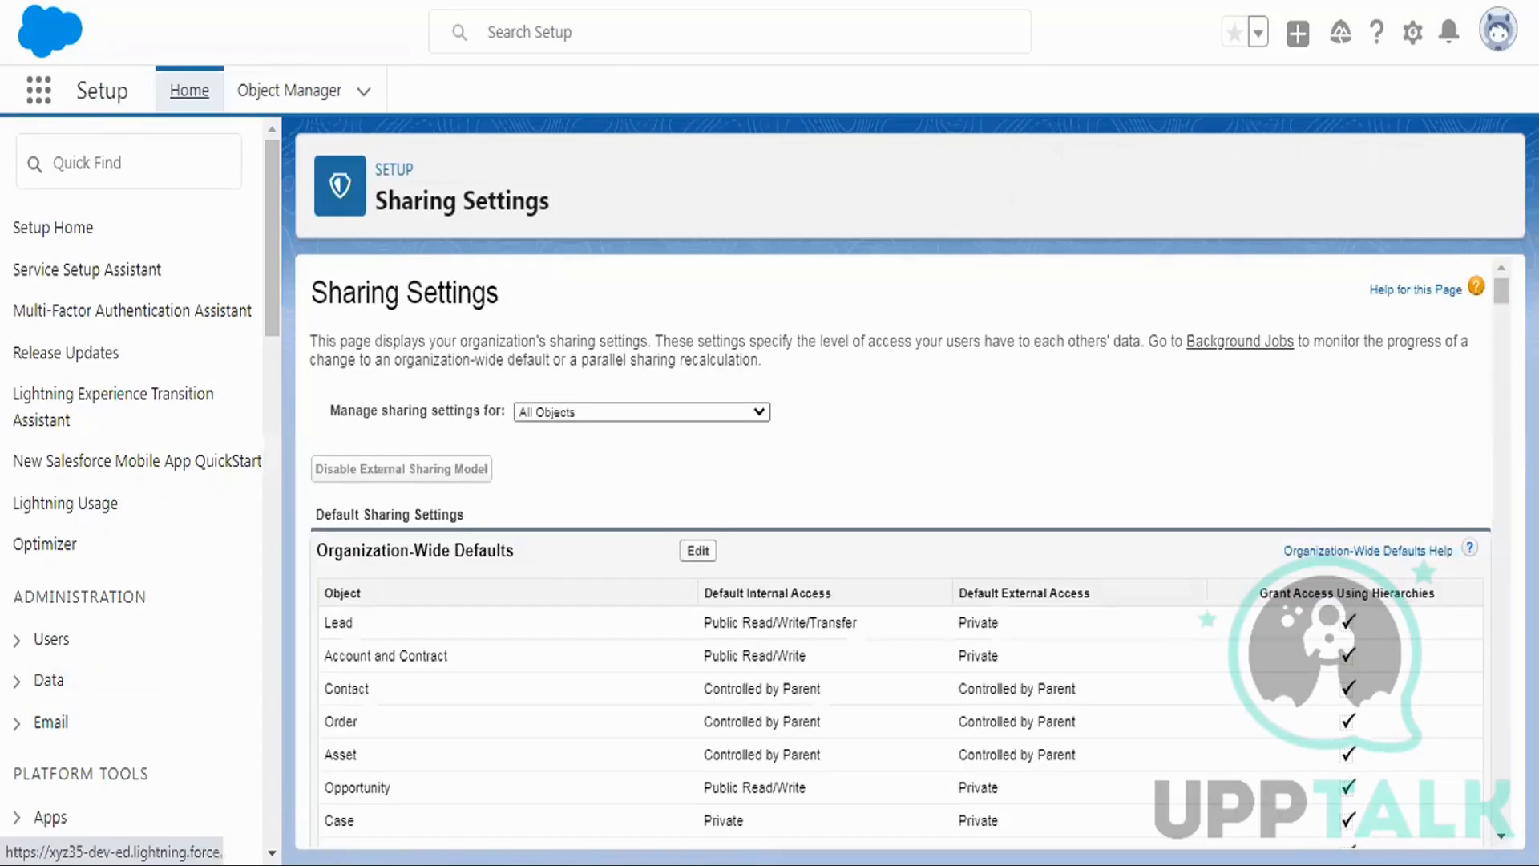
drag(1501, 290, 1501, 814)
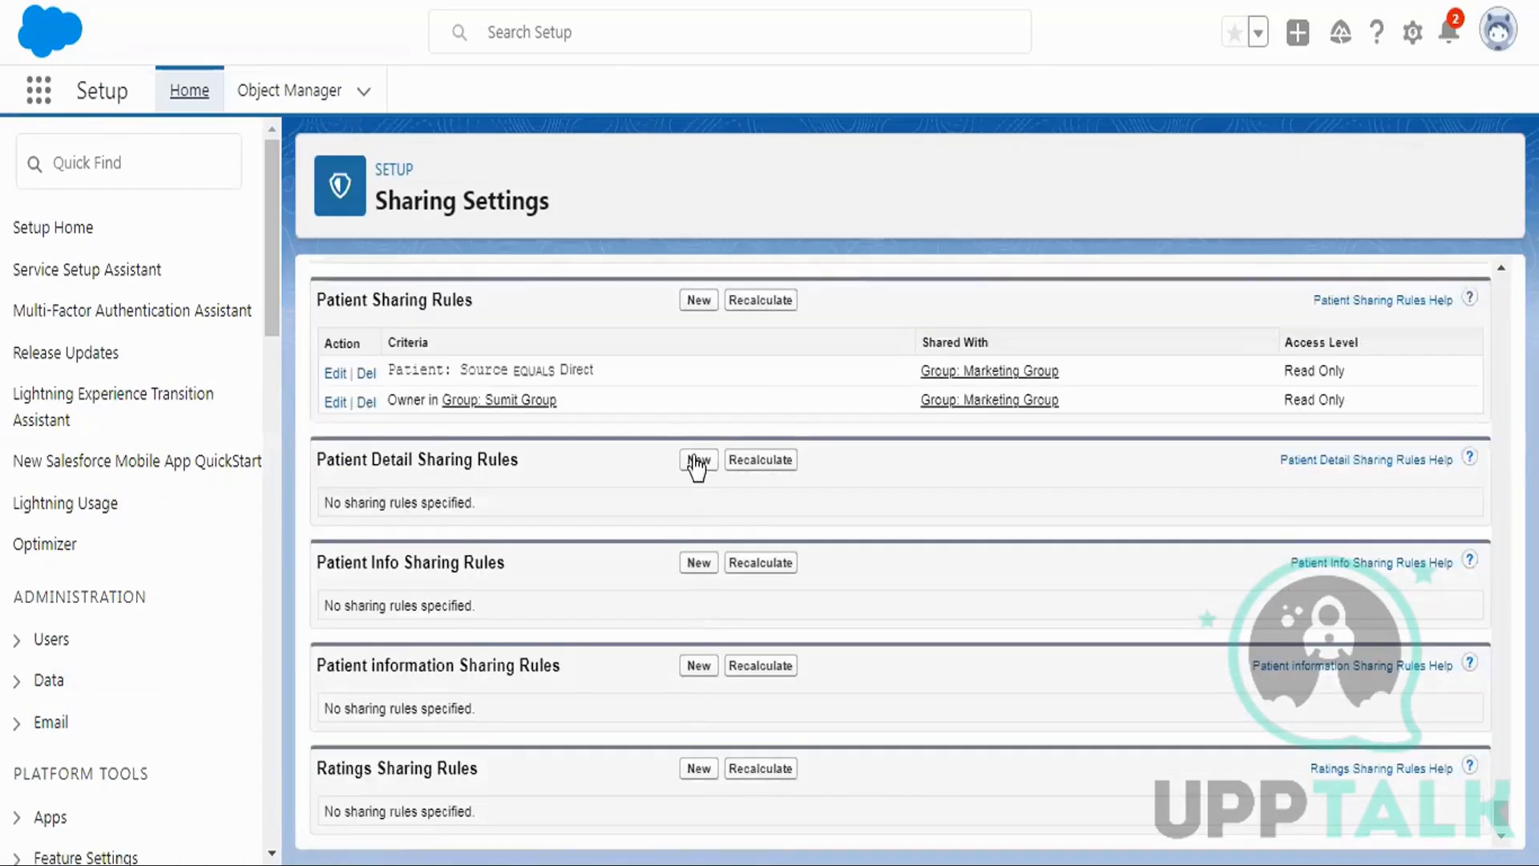
Start a new Patient Detail sharing rule labelled 'owner based' with rule name owner_based.
click(698, 461)
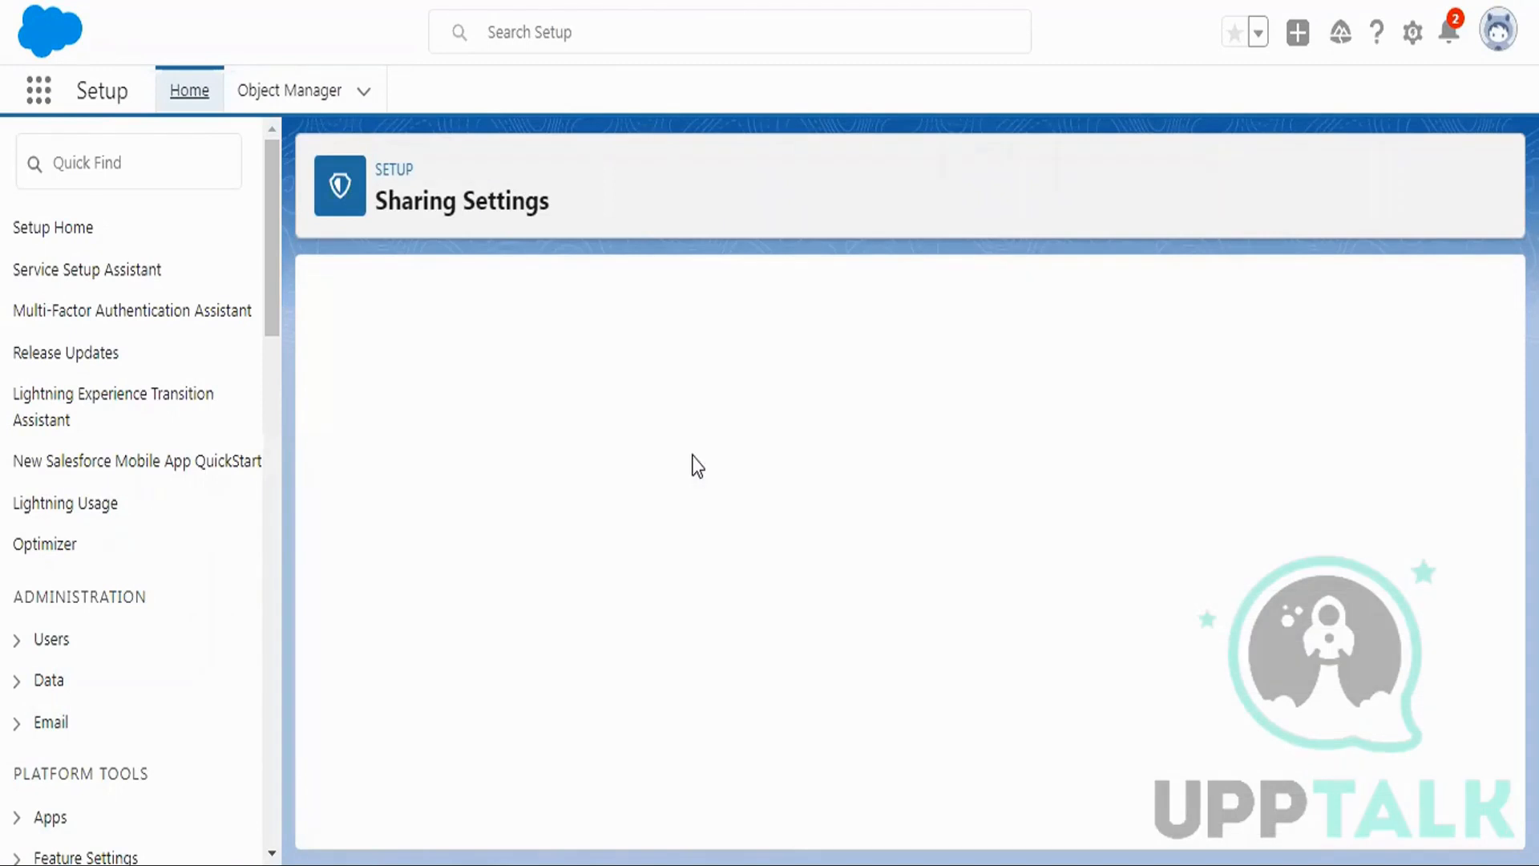
scroll(791, 399, down, 1)
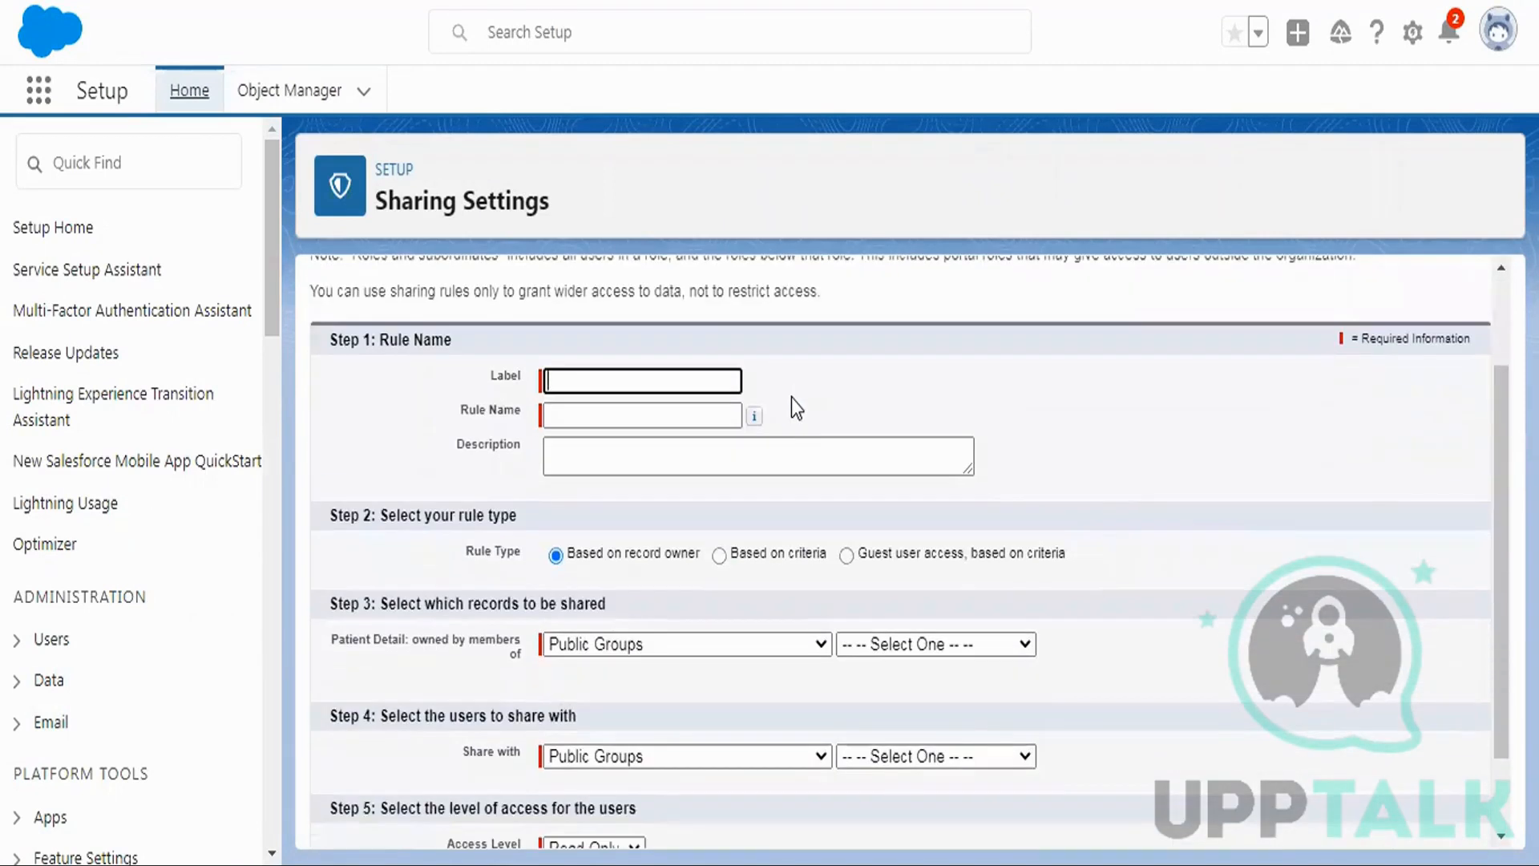
text(Owner Based Sharing)
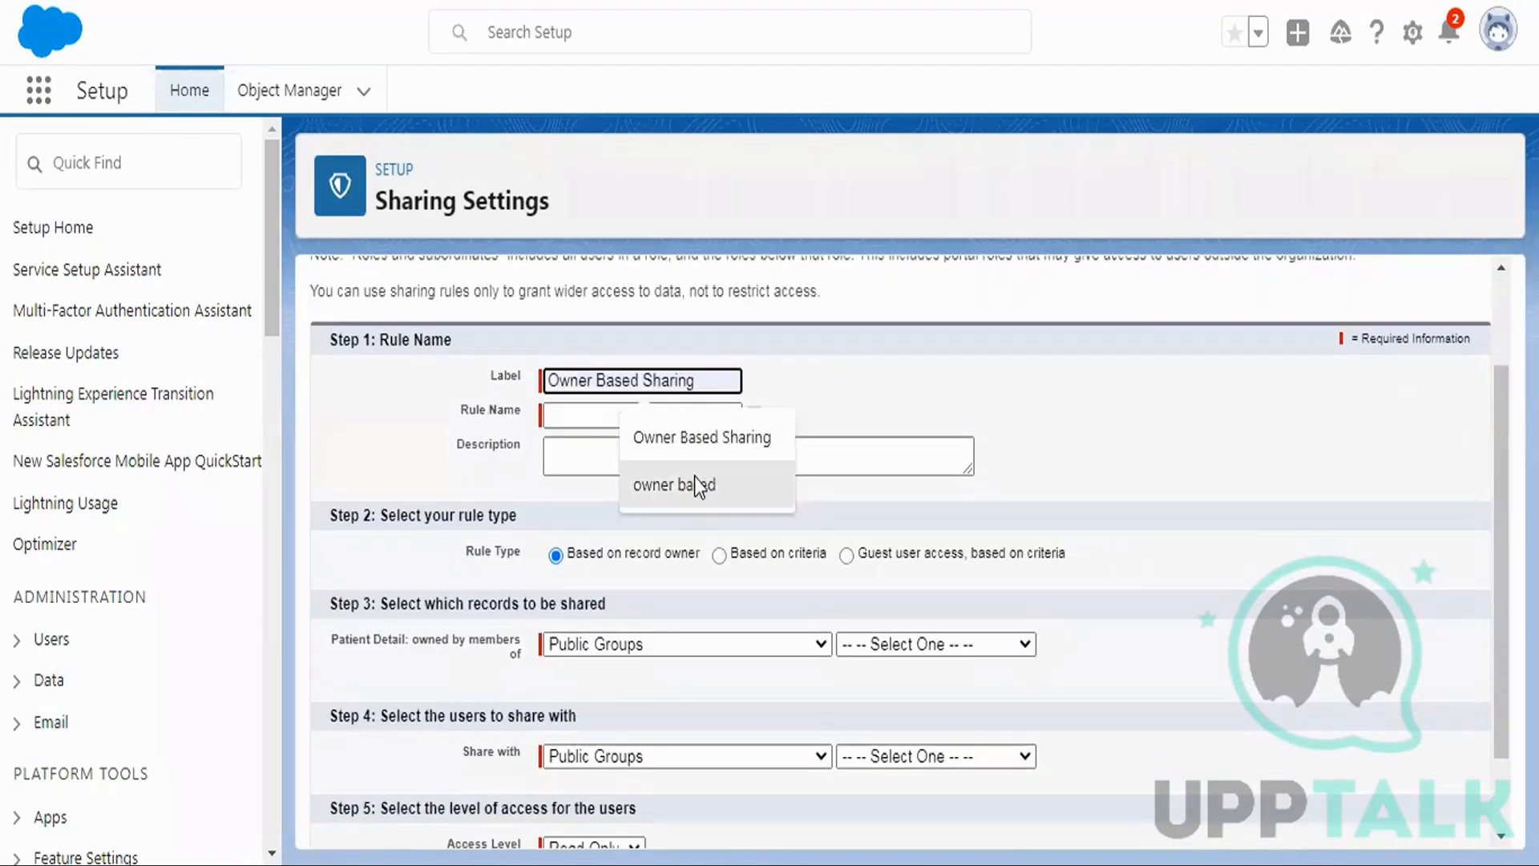
click(694, 481)
click(603, 430)
scroll(844, 350, down, 1)
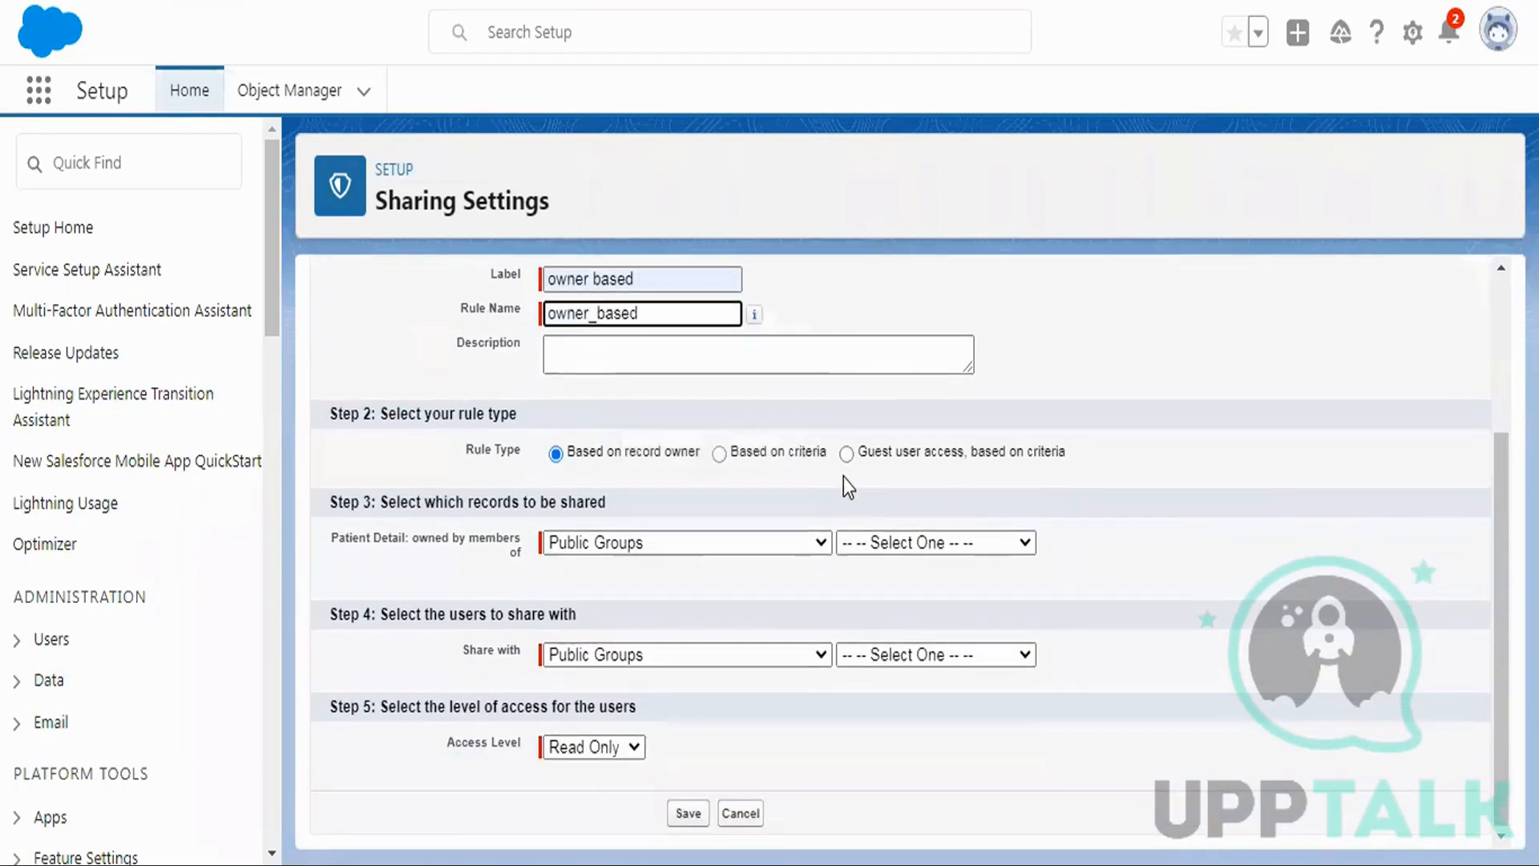
click(846, 509)
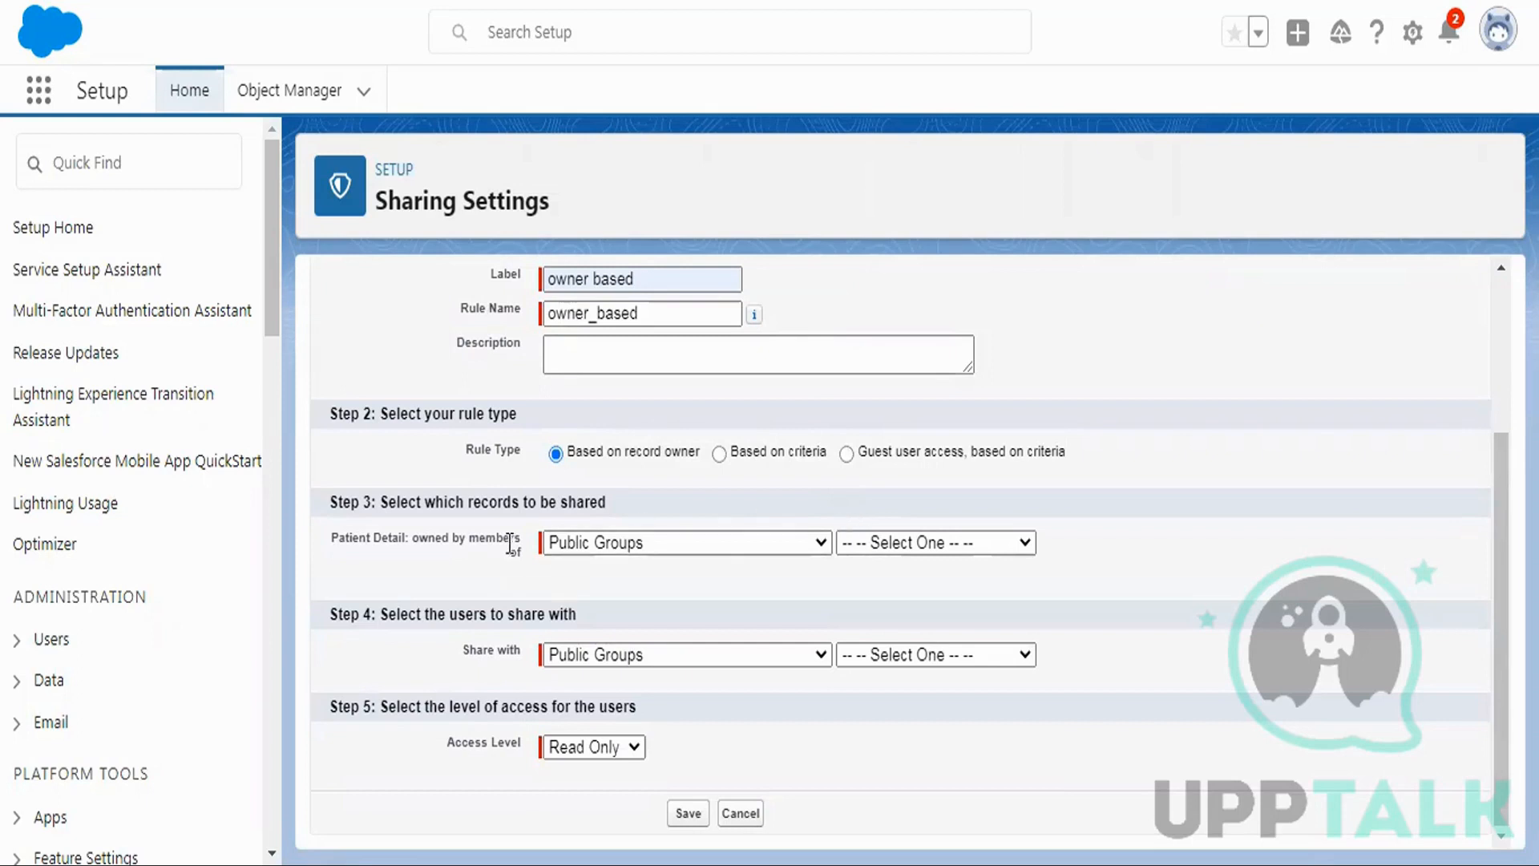
Keep Public Groups as the record owner type and review which groups can own records.
drag(377, 501, 611, 513)
drag(325, 537, 523, 553)
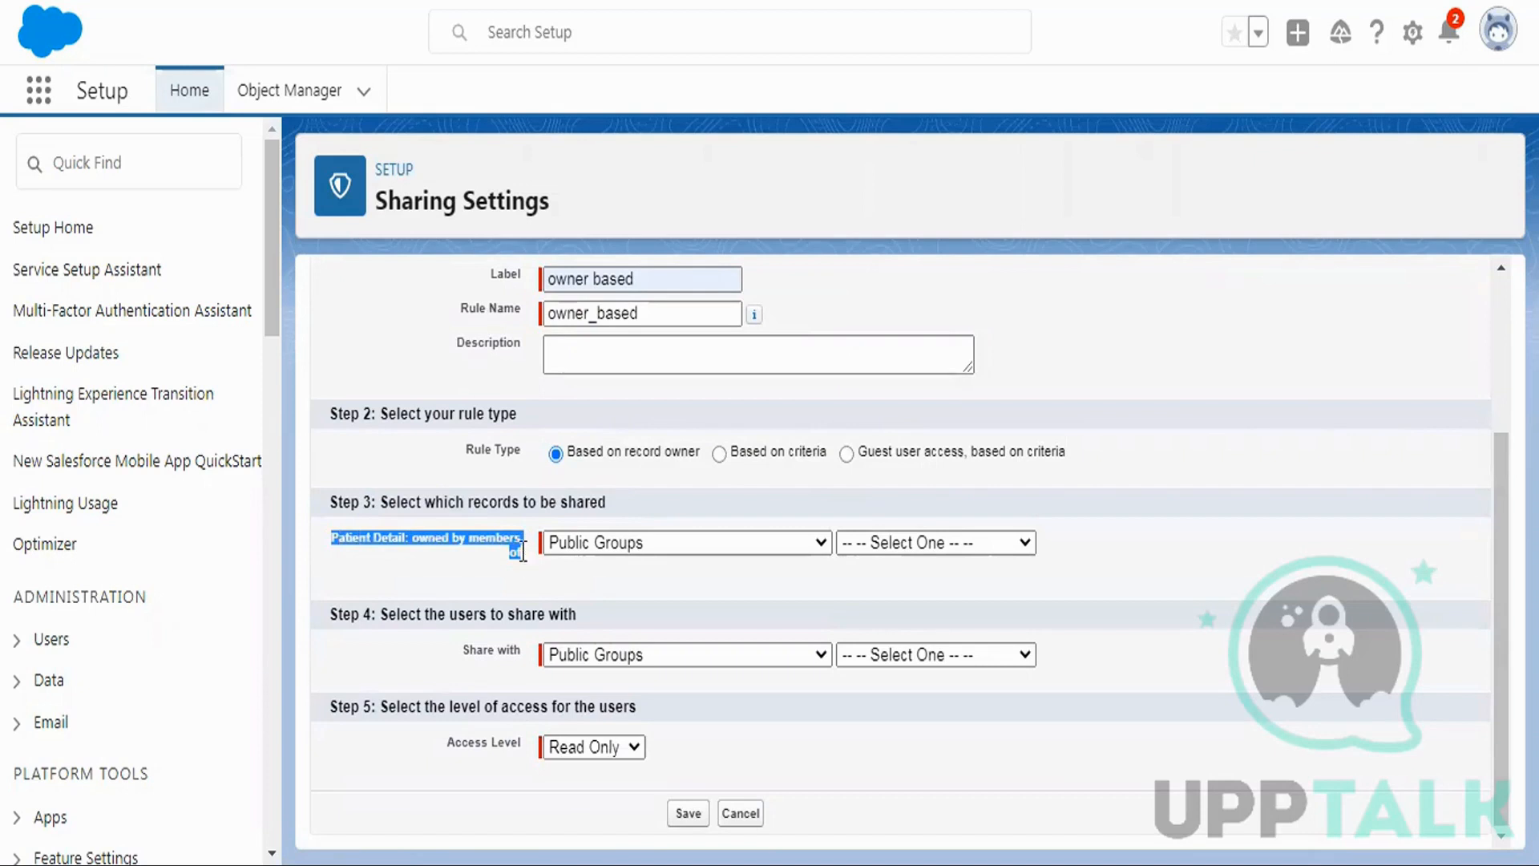
click(641, 545)
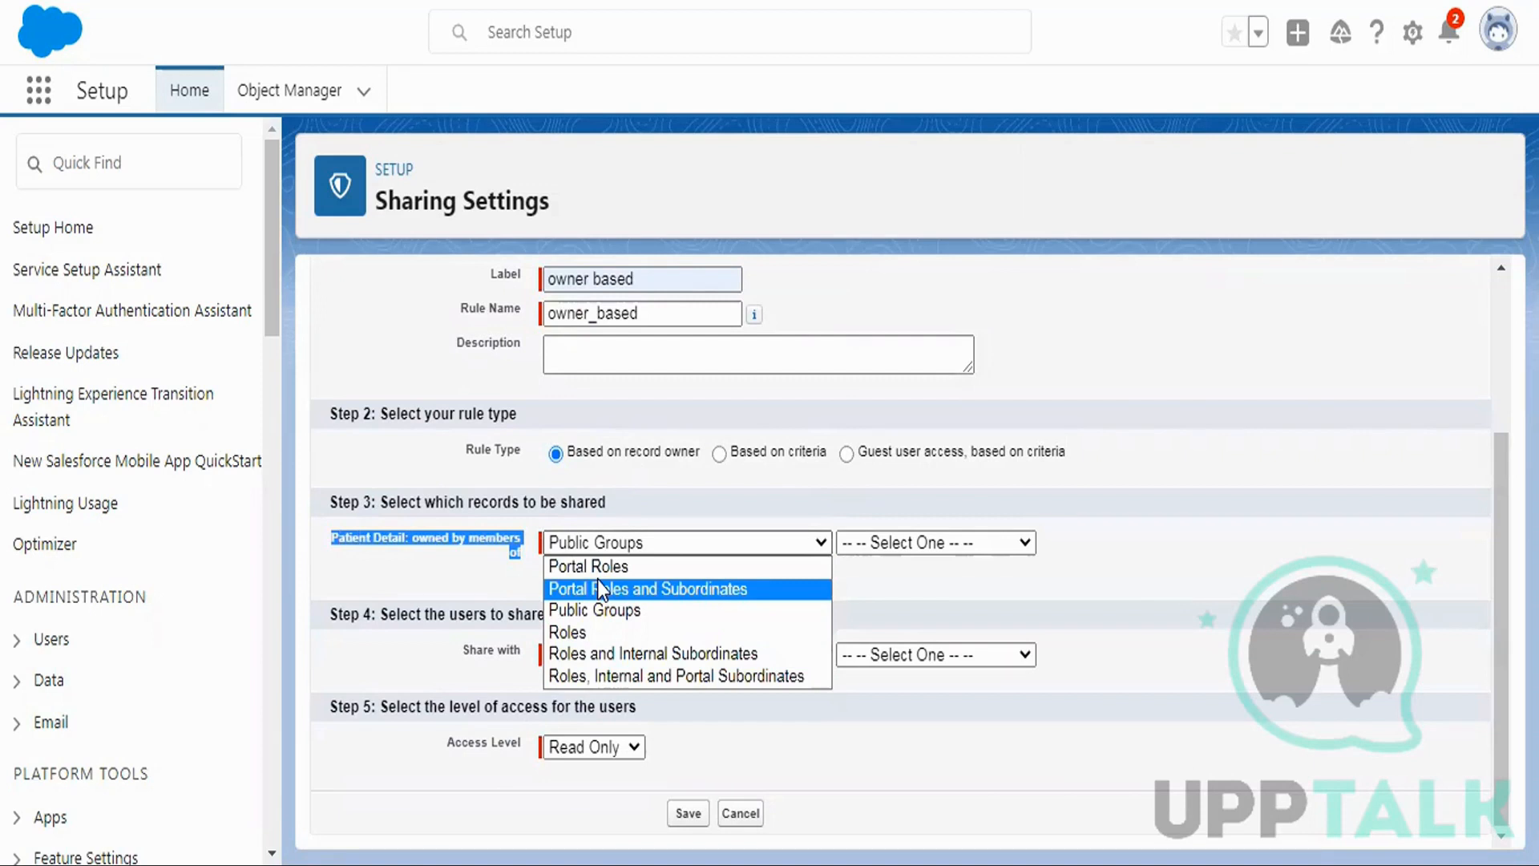
click(471, 560)
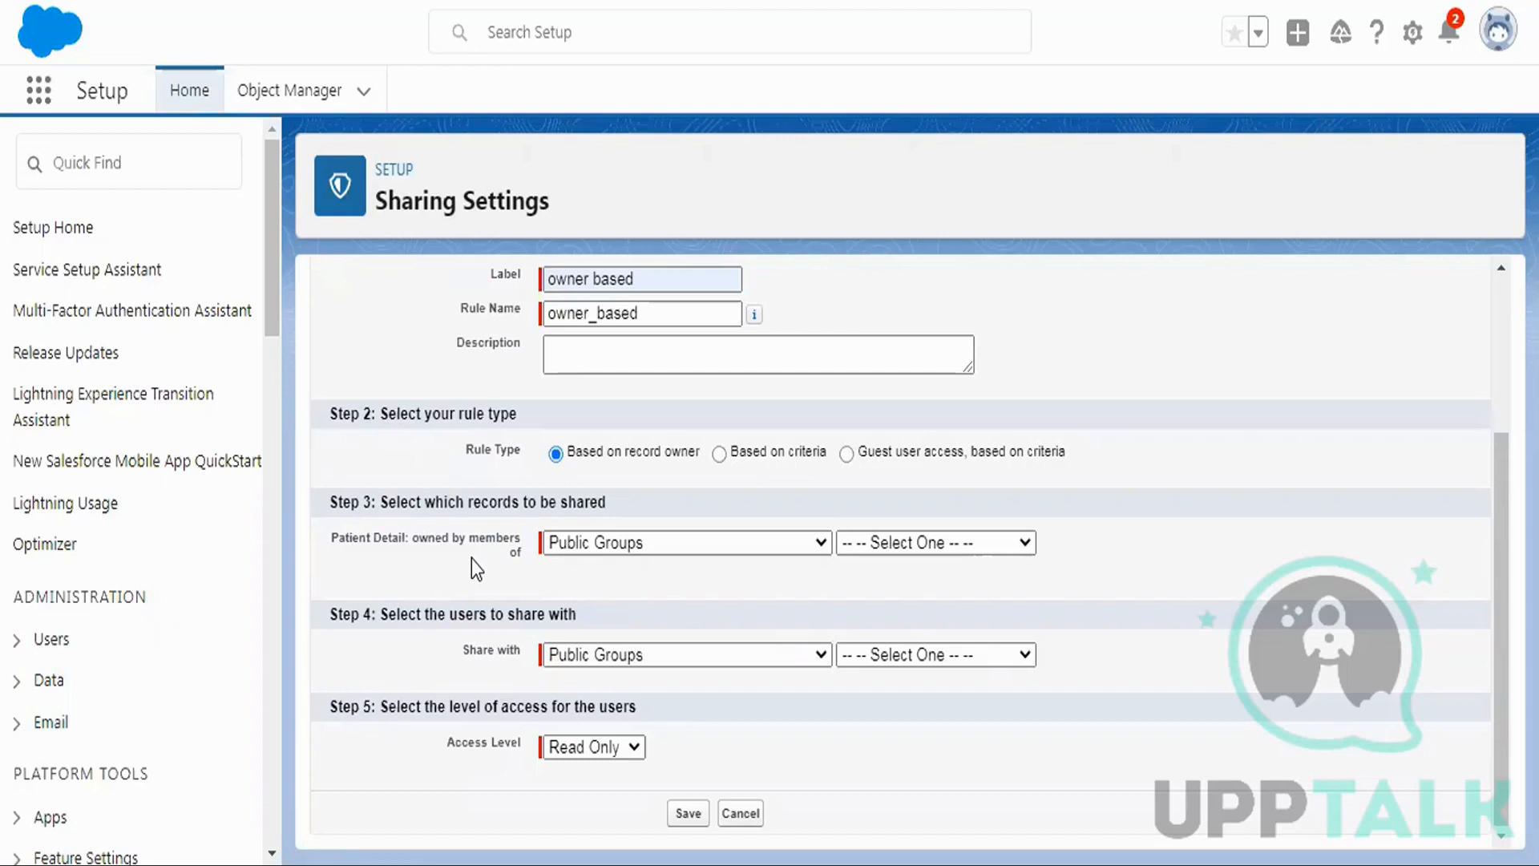
click(944, 545)
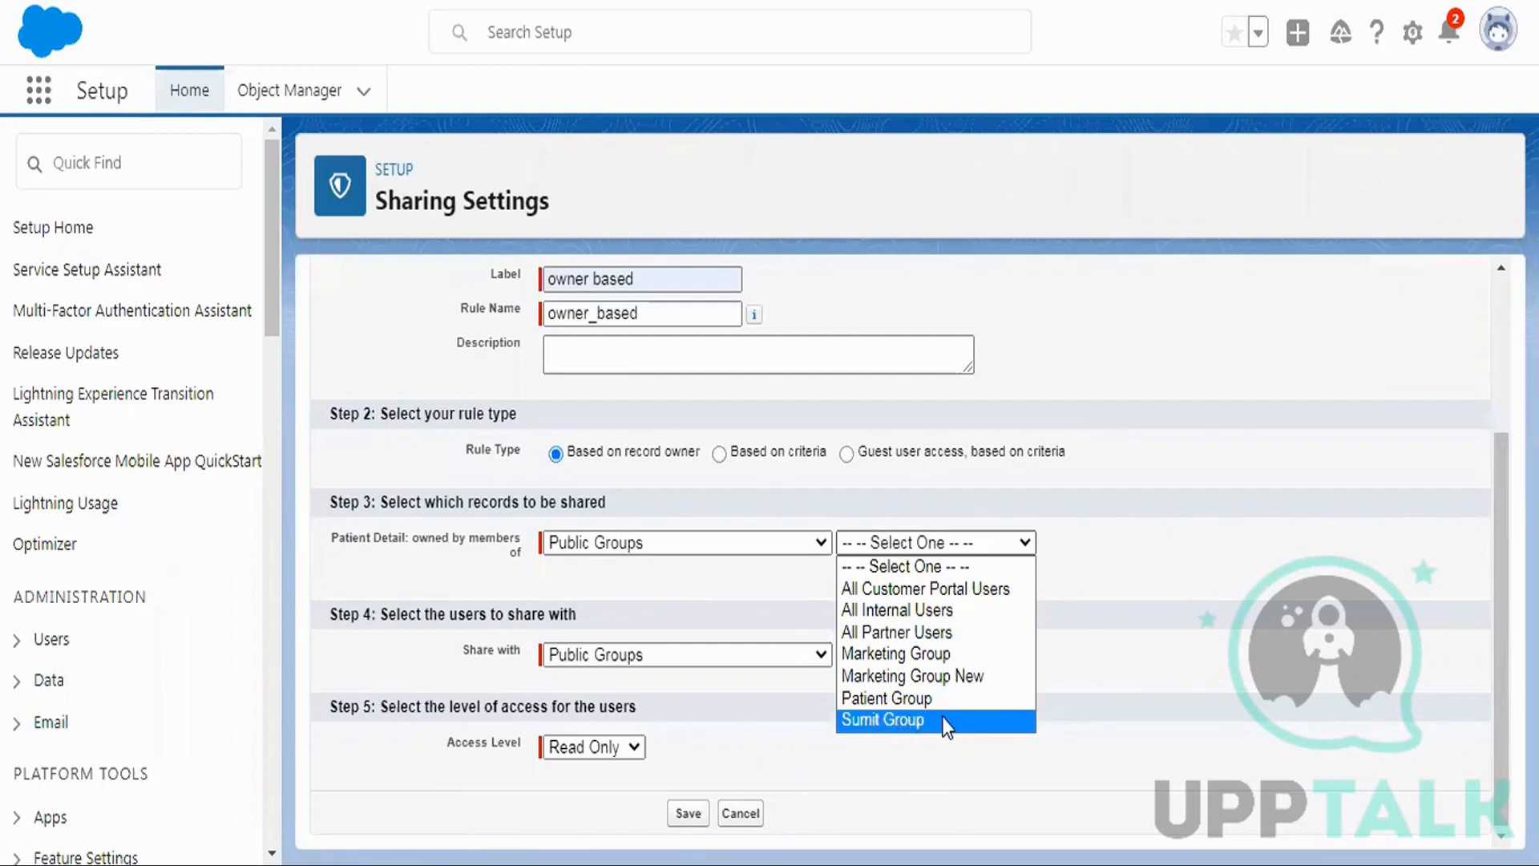
right_click(626, 0)
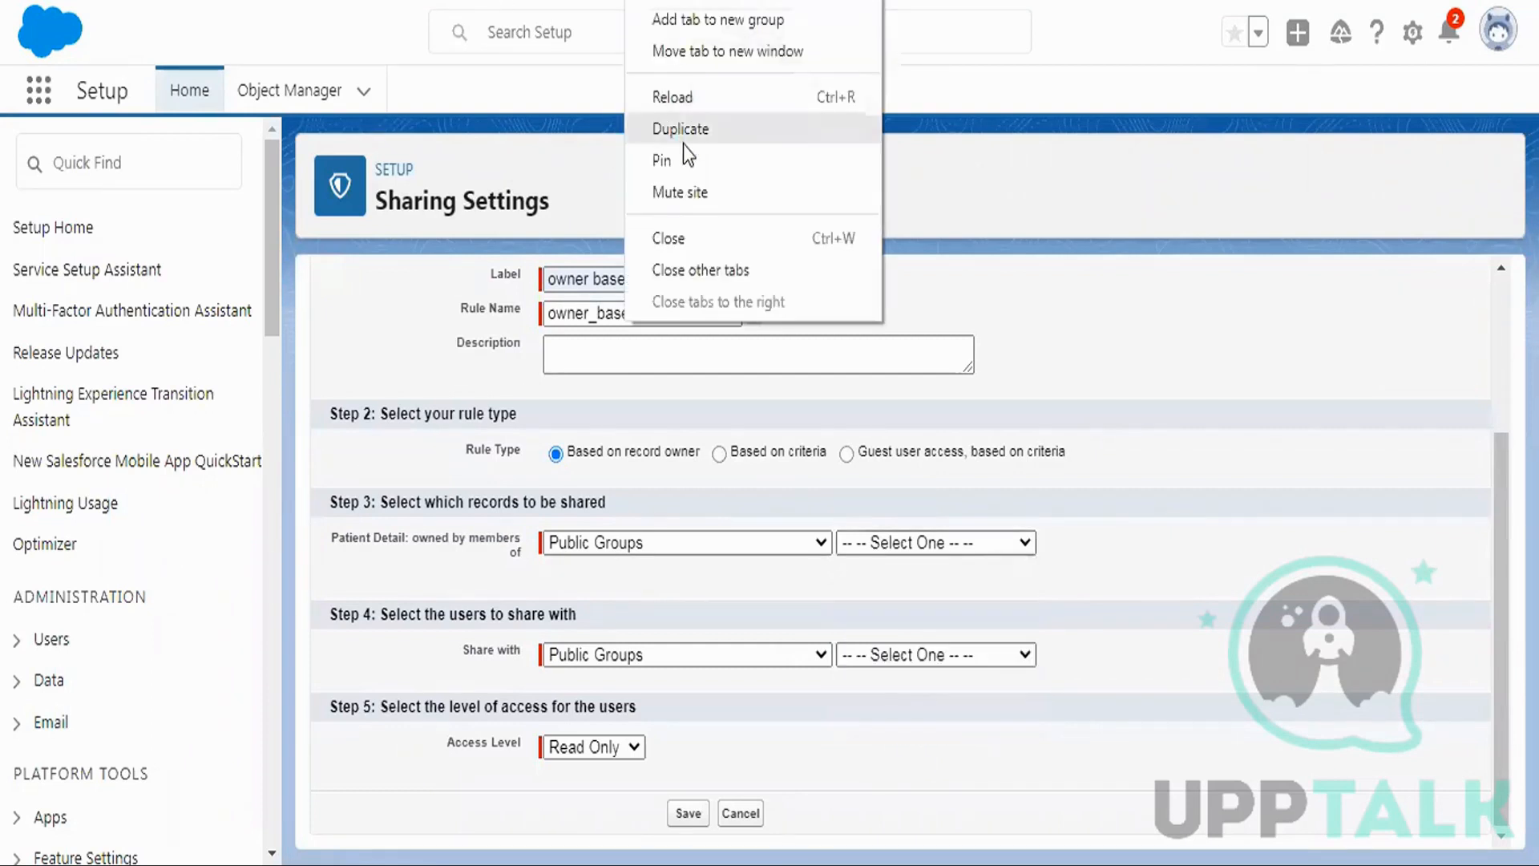
In a duplicate tab, search Quick Find for 'group' and open Sumit Group under Public Groups.
click(719, 97)
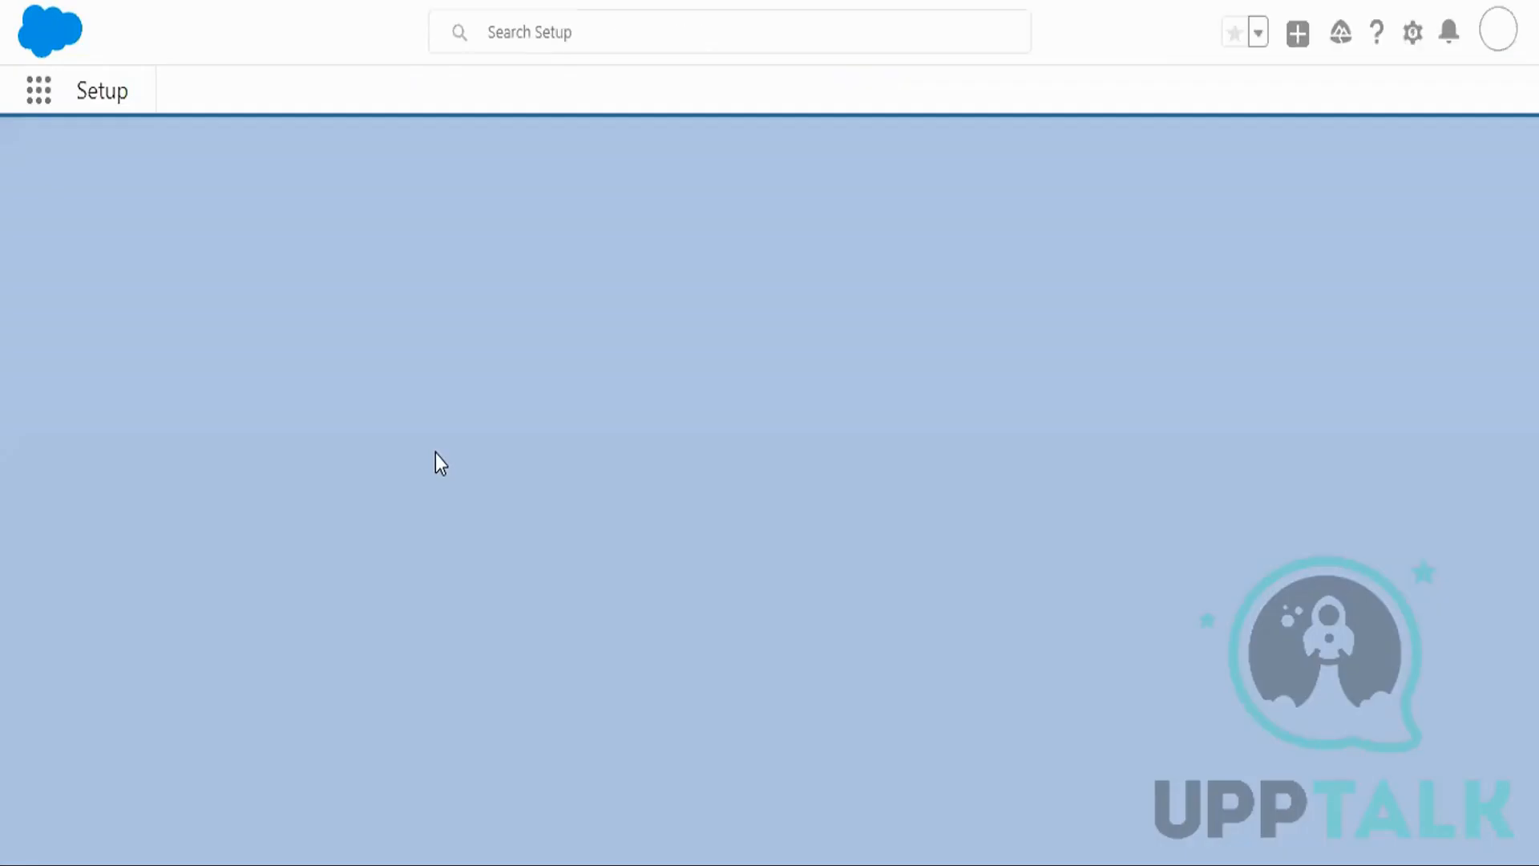
click(88, 162)
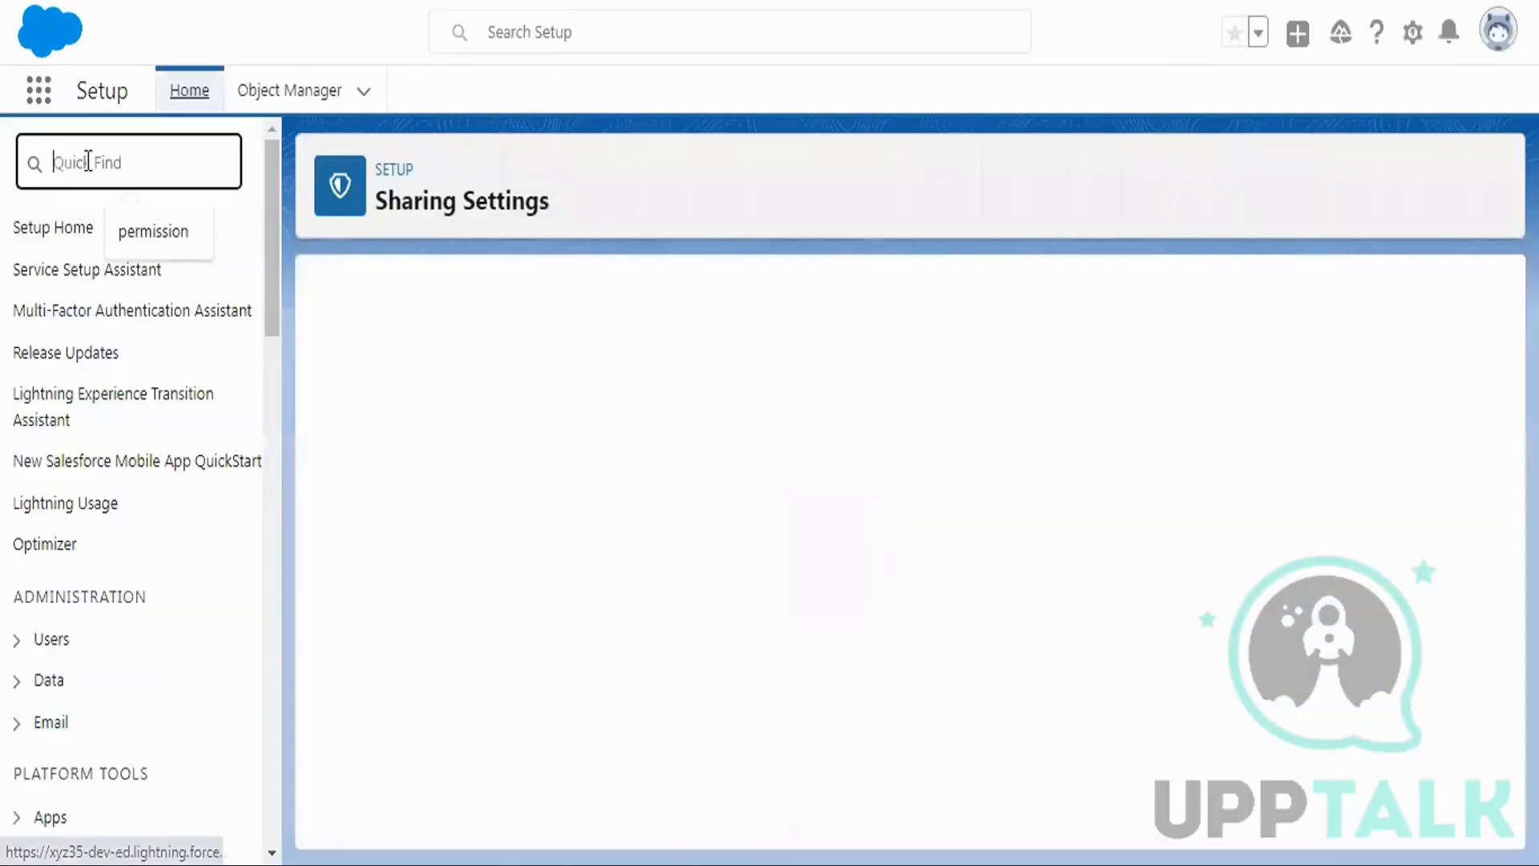
text(g)
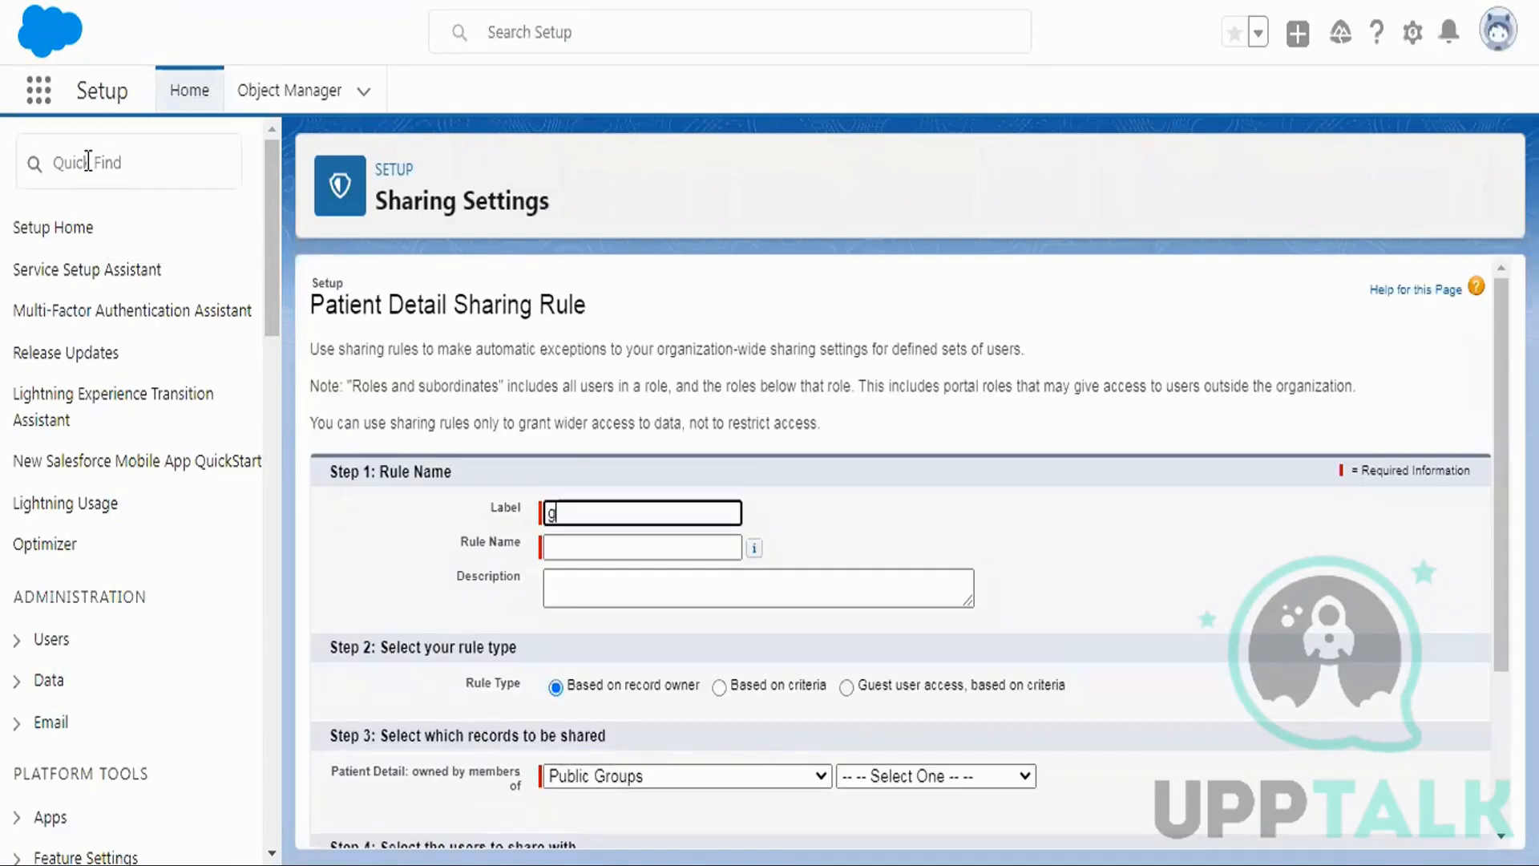
text(r)
click(88, 162)
text(gr)
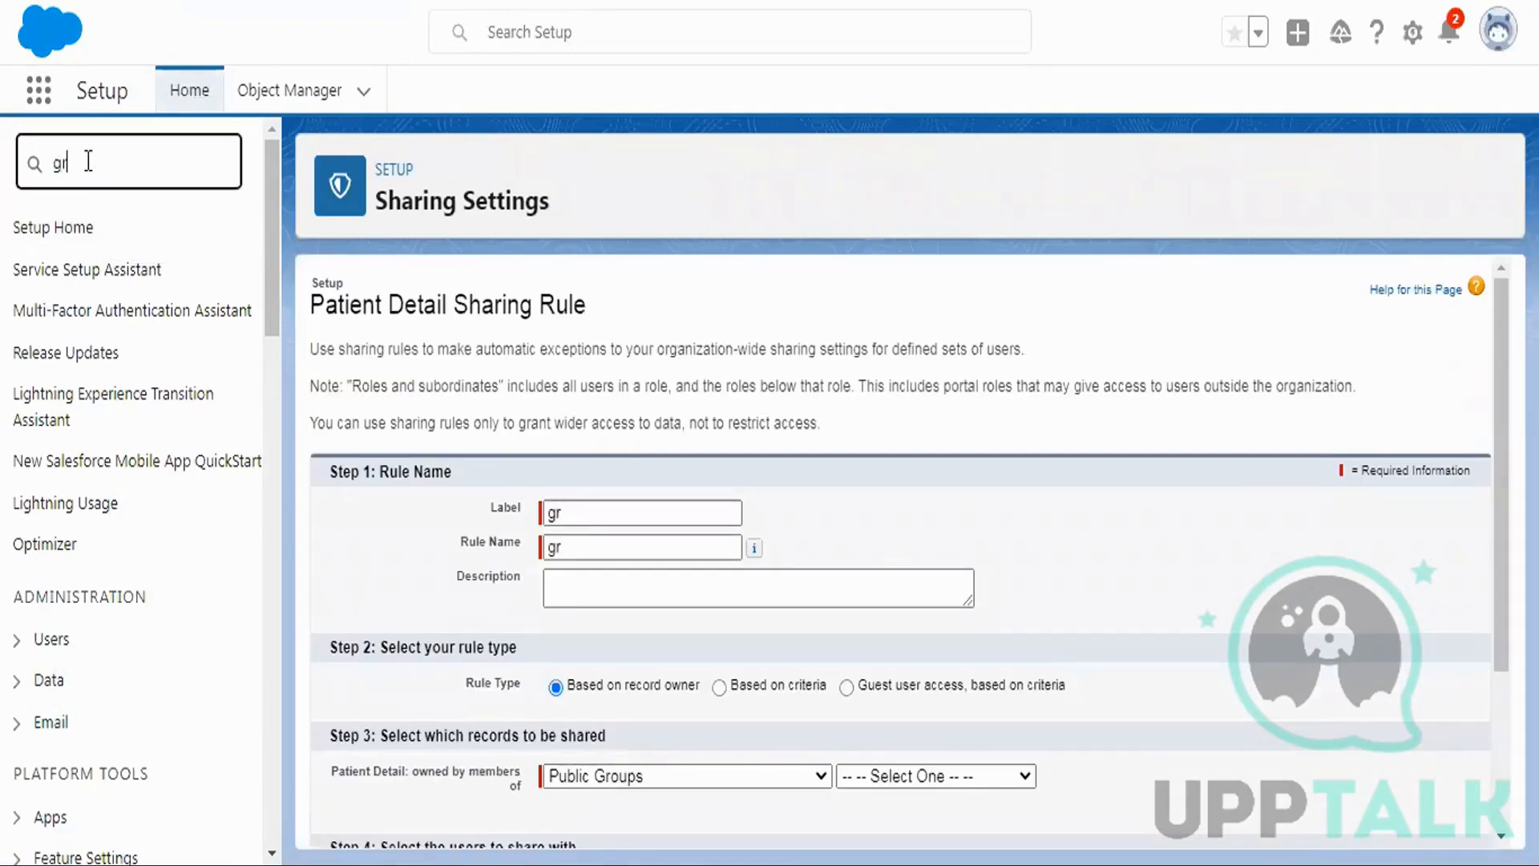
text(oup)
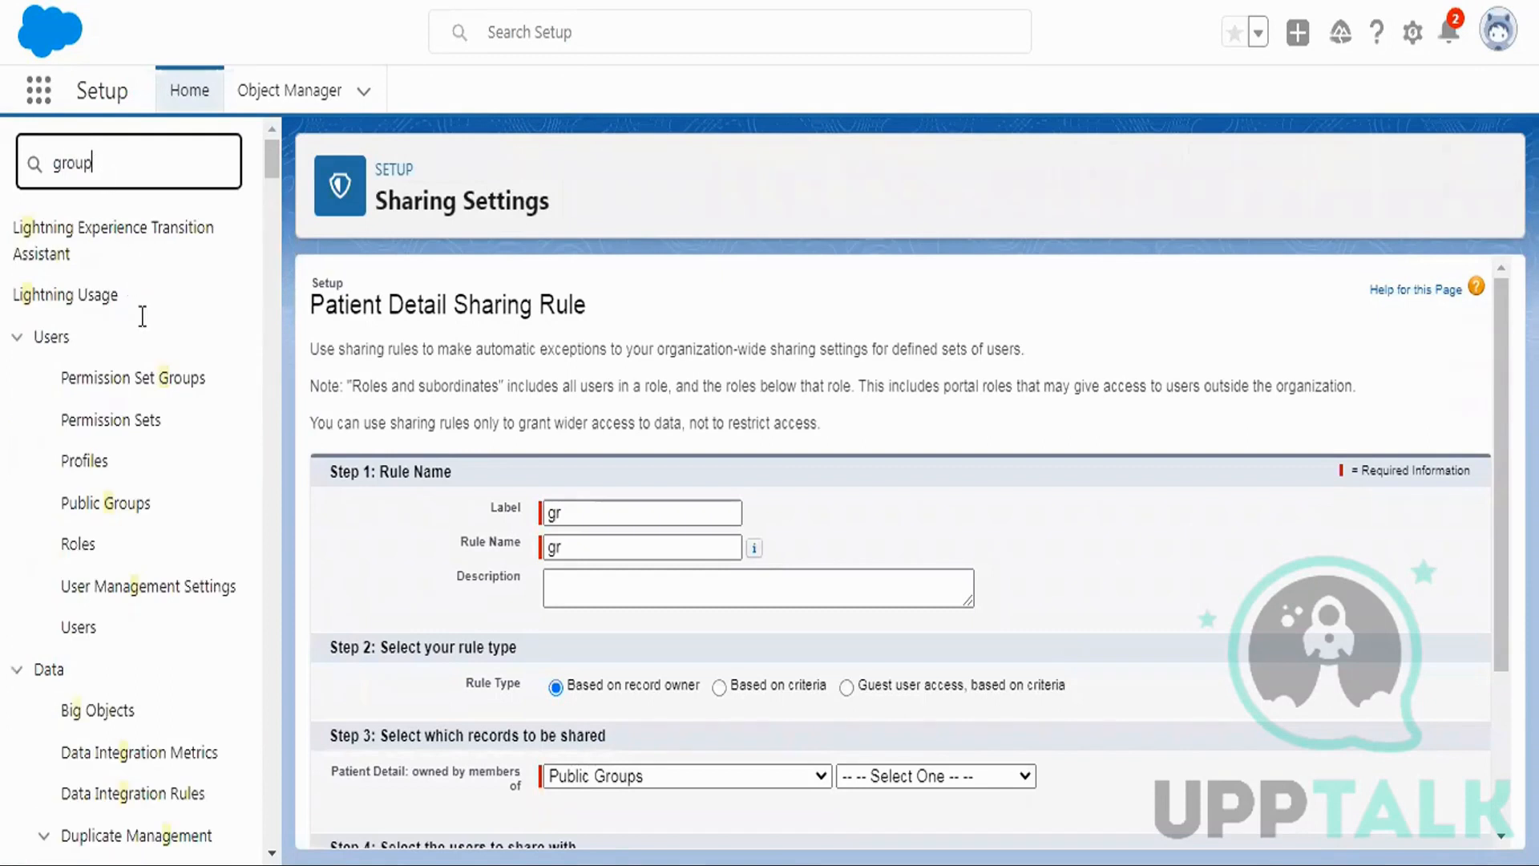
click(106, 311)
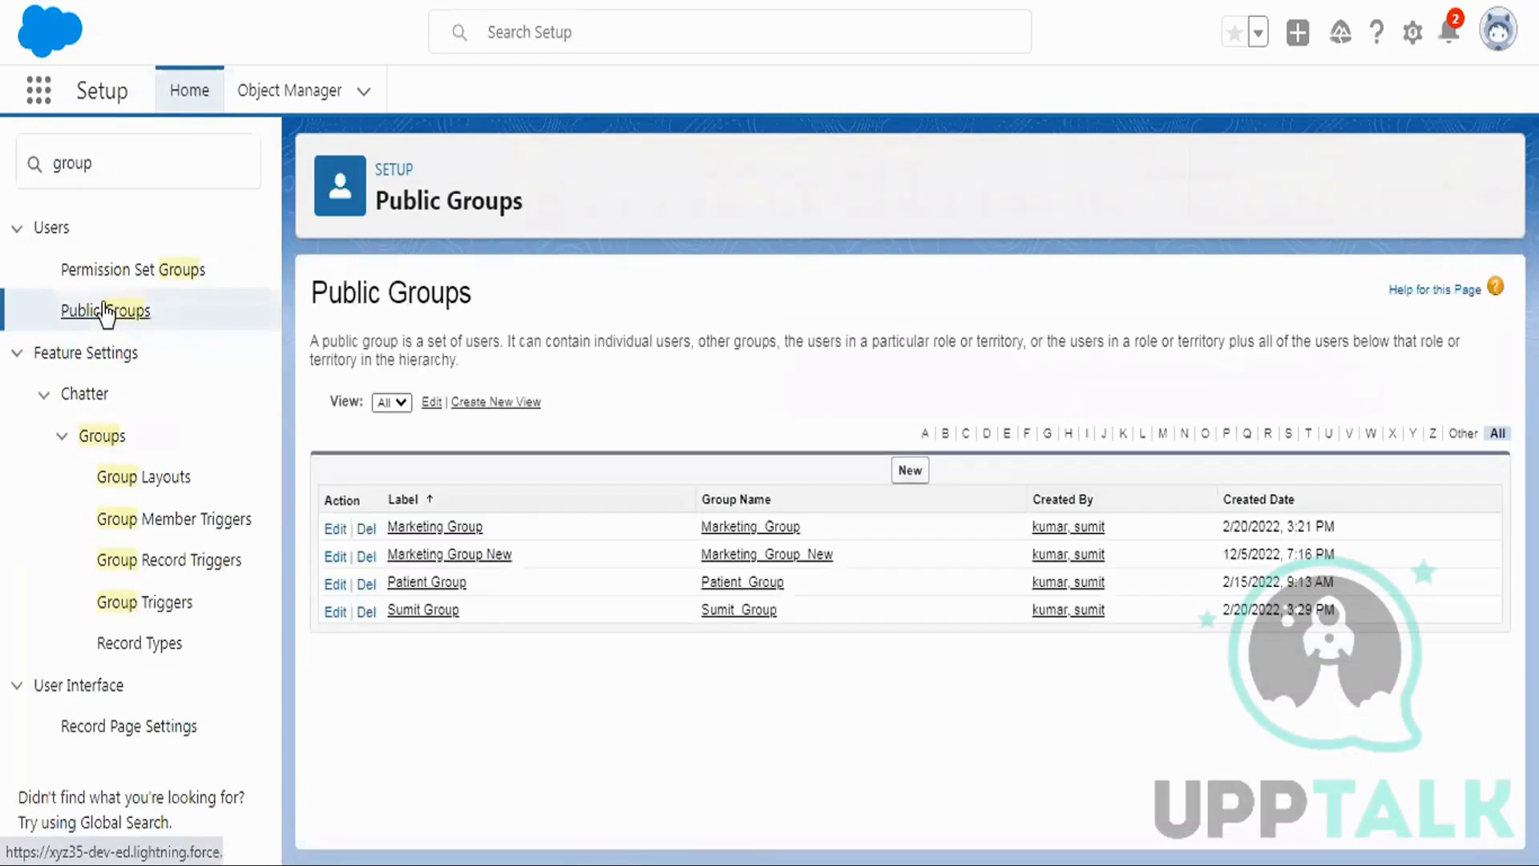
click(422, 611)
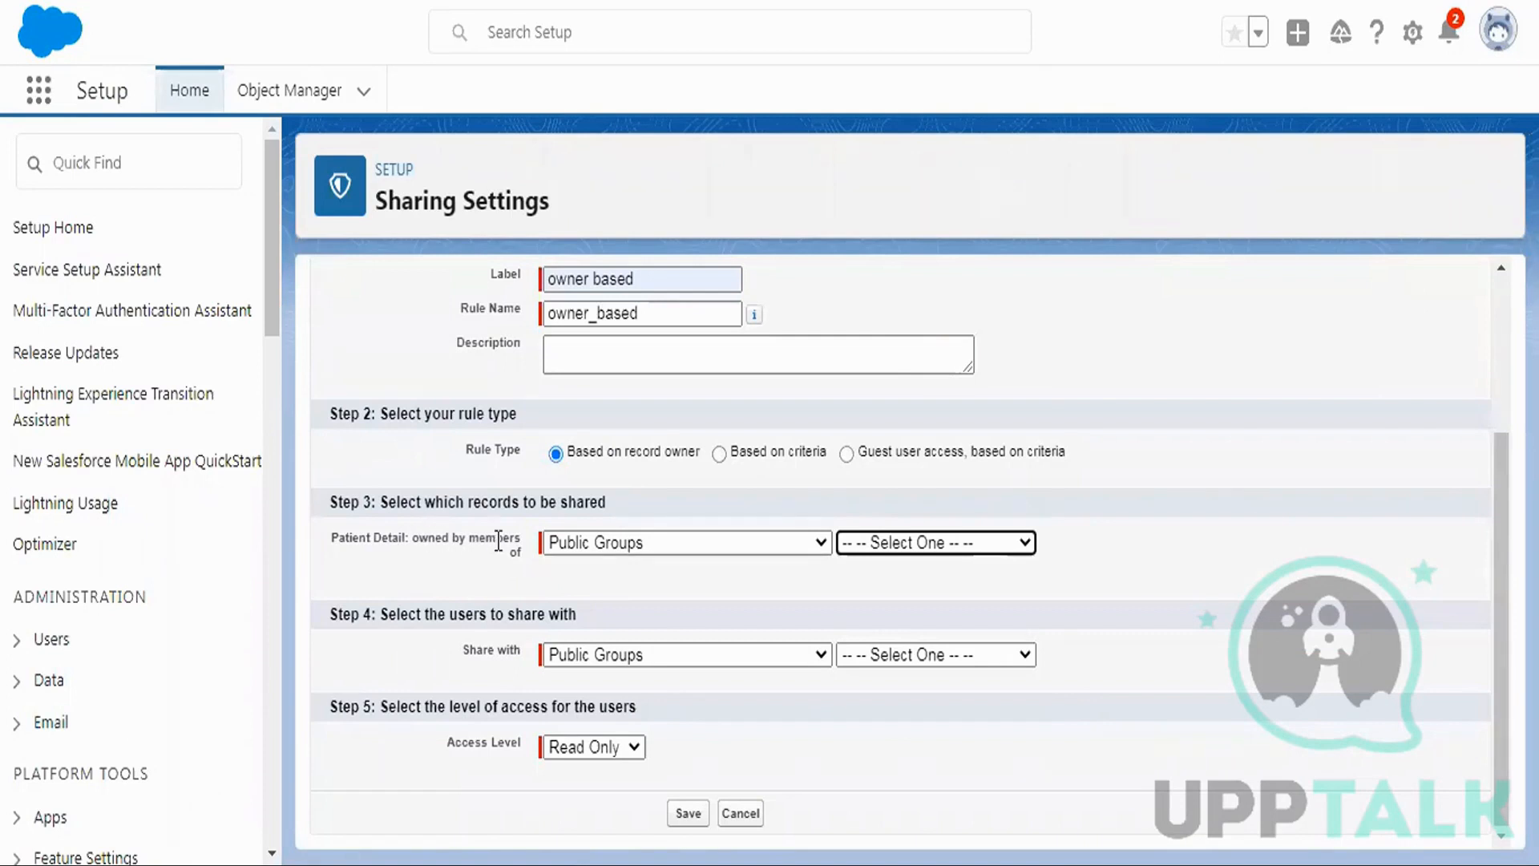
Share Sumit Group-owned records with Marketing Group New, save the rule, and confirm recalculation.
click(862, 543)
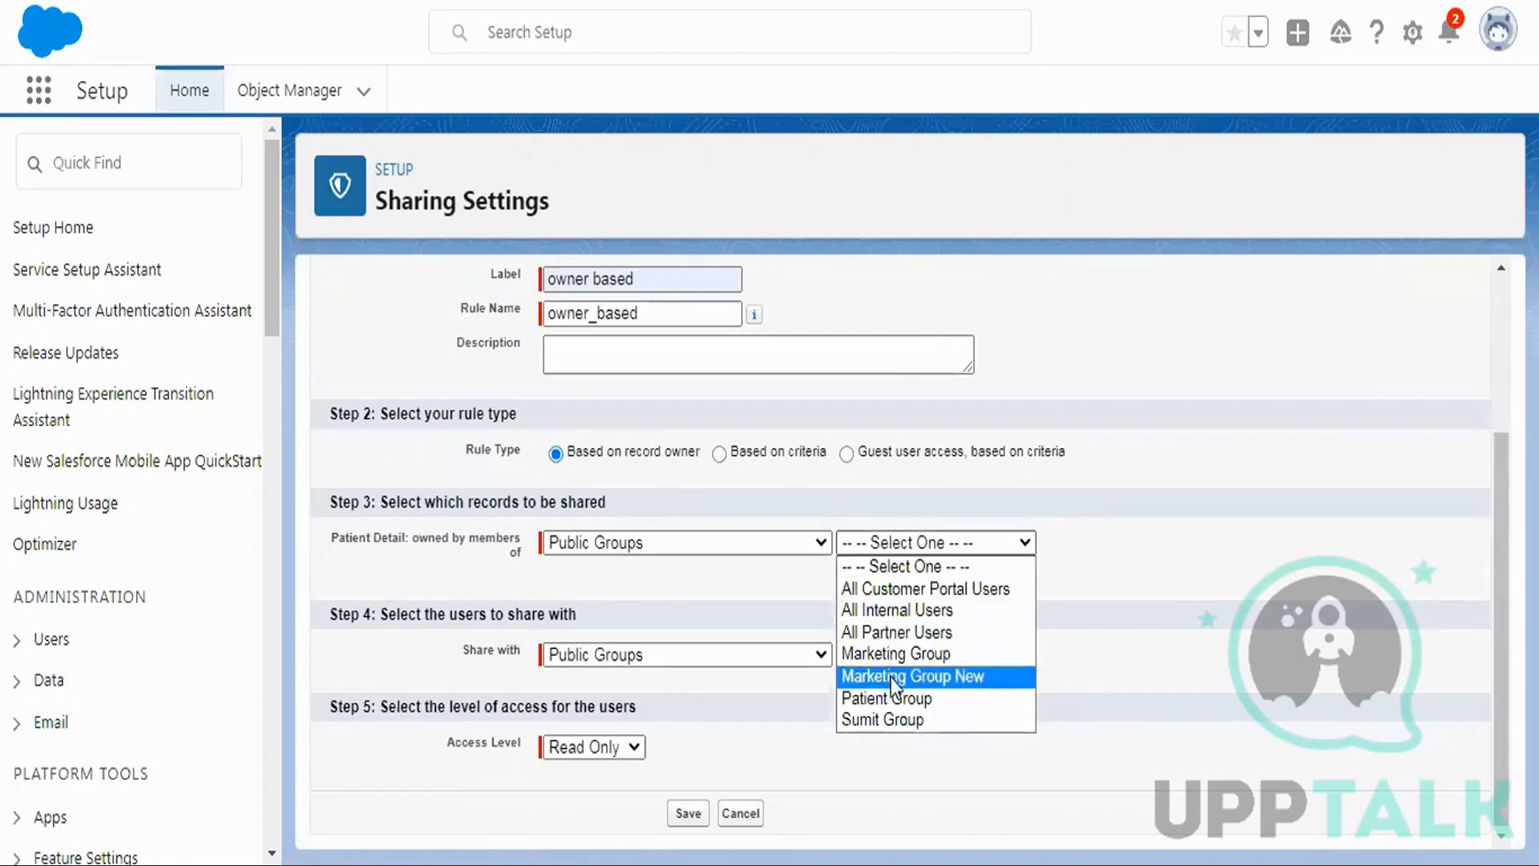
click(890, 721)
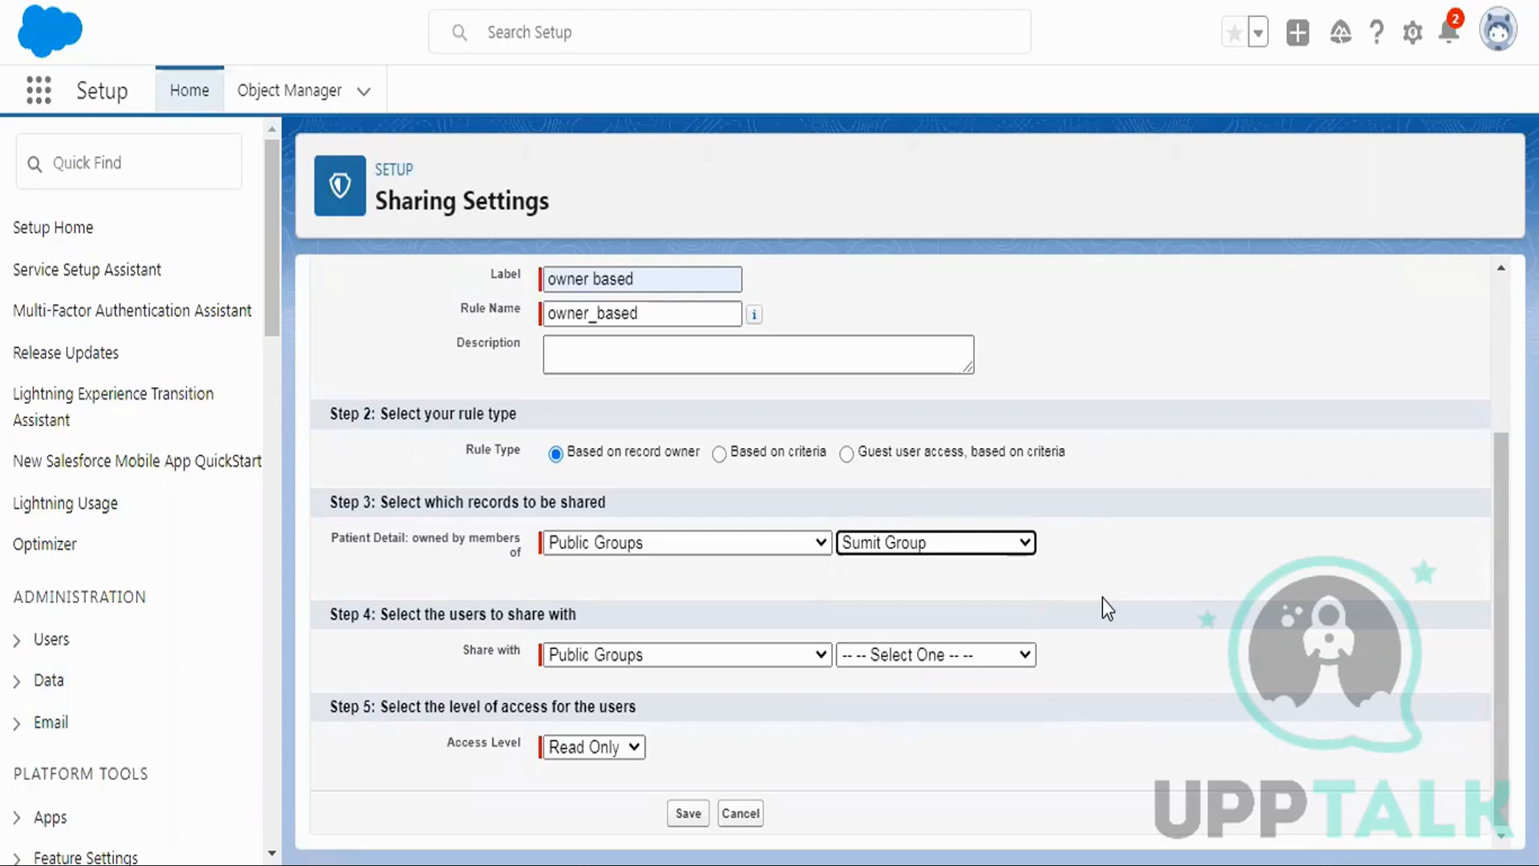
click(901, 656)
click(900, 796)
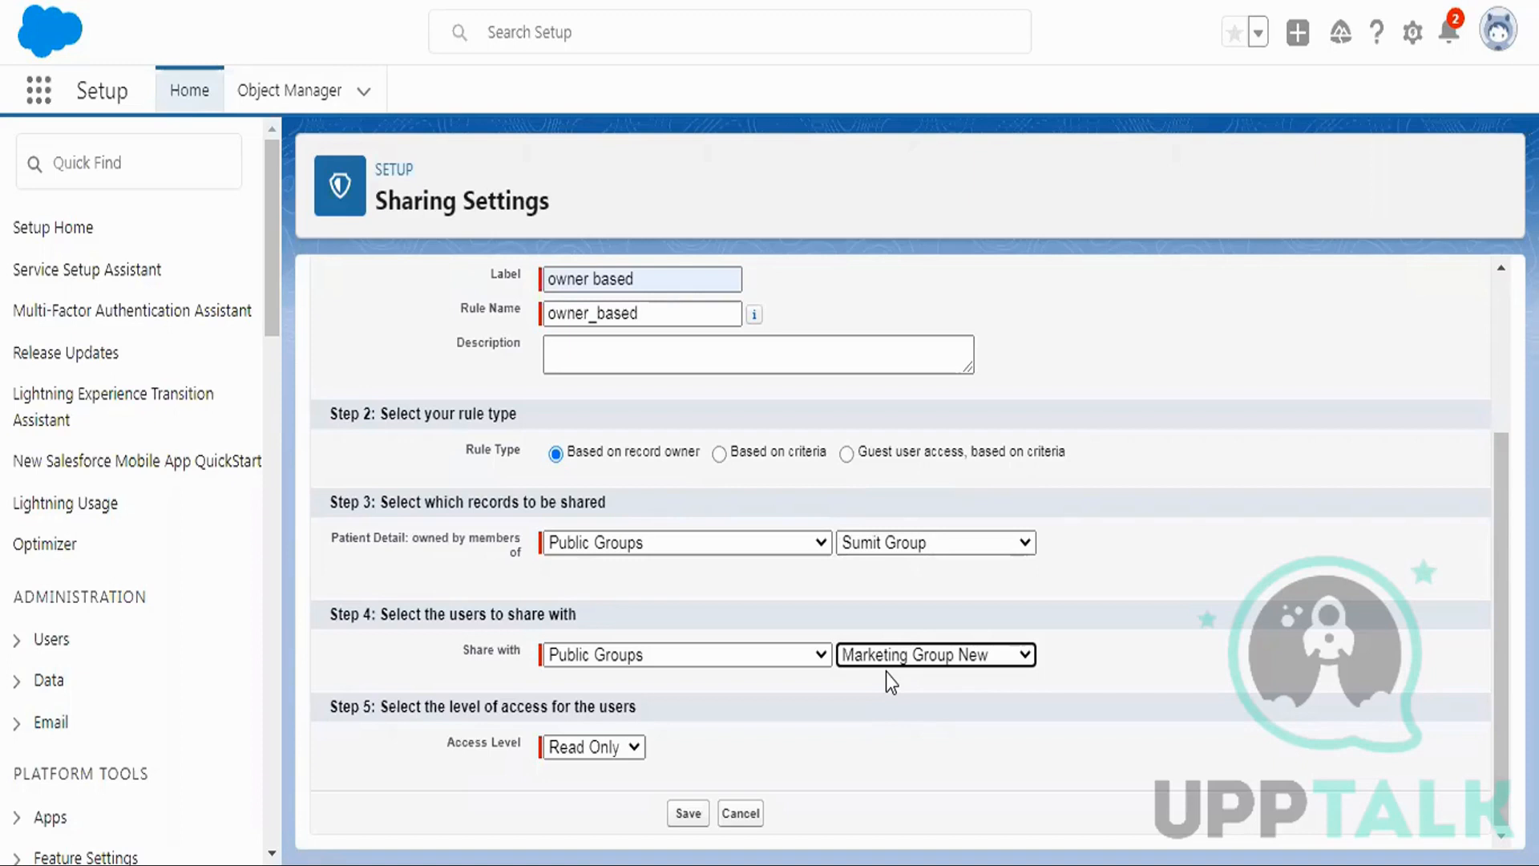
click(687, 812)
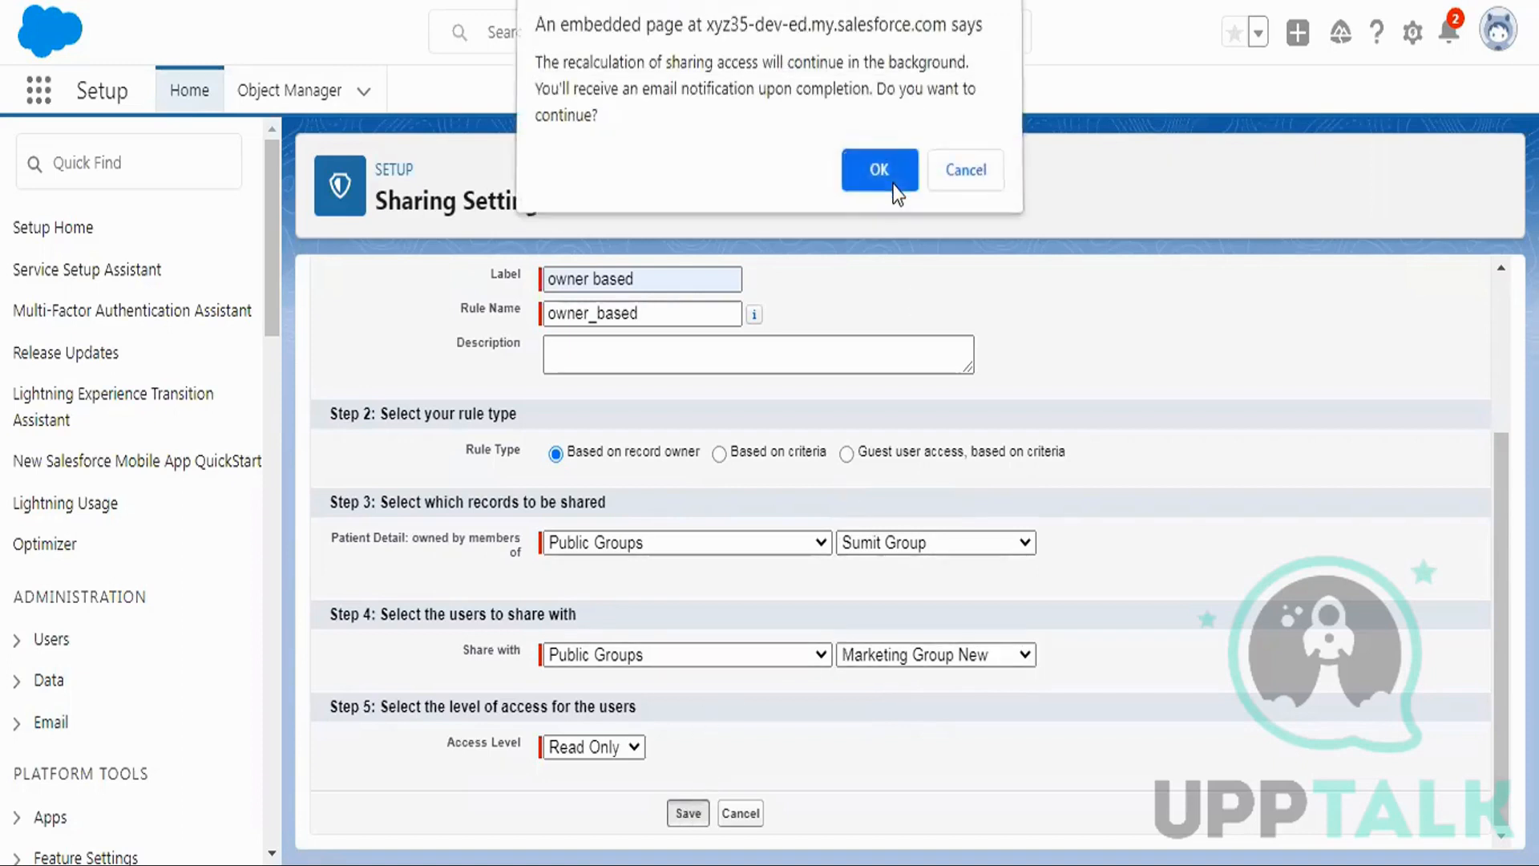
click(897, 189)
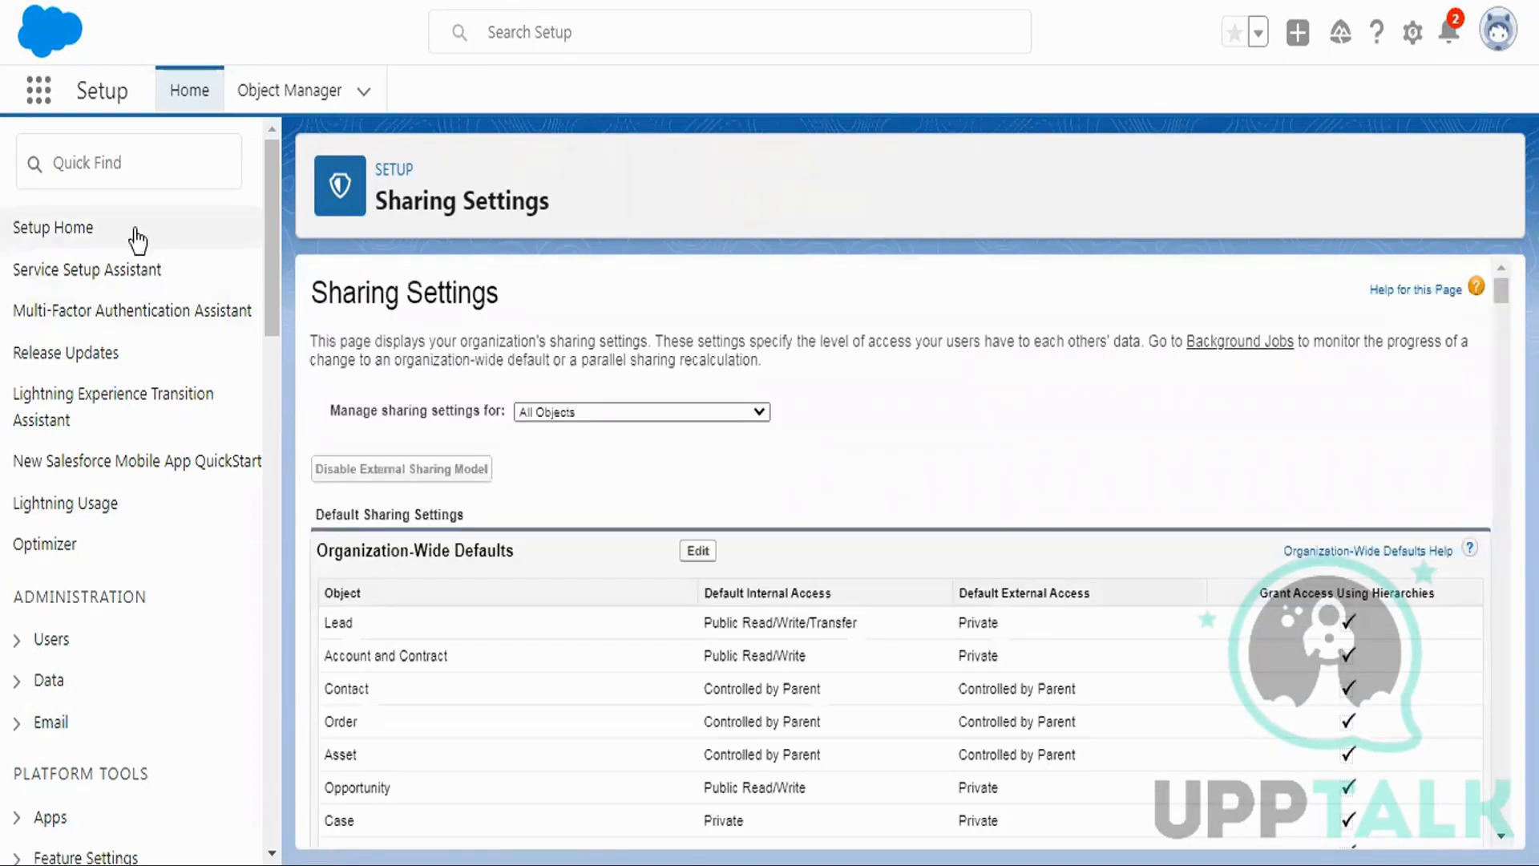
Open Patient Details from the App Launcher by searching 'patient'.
click(38, 90)
text(pa)
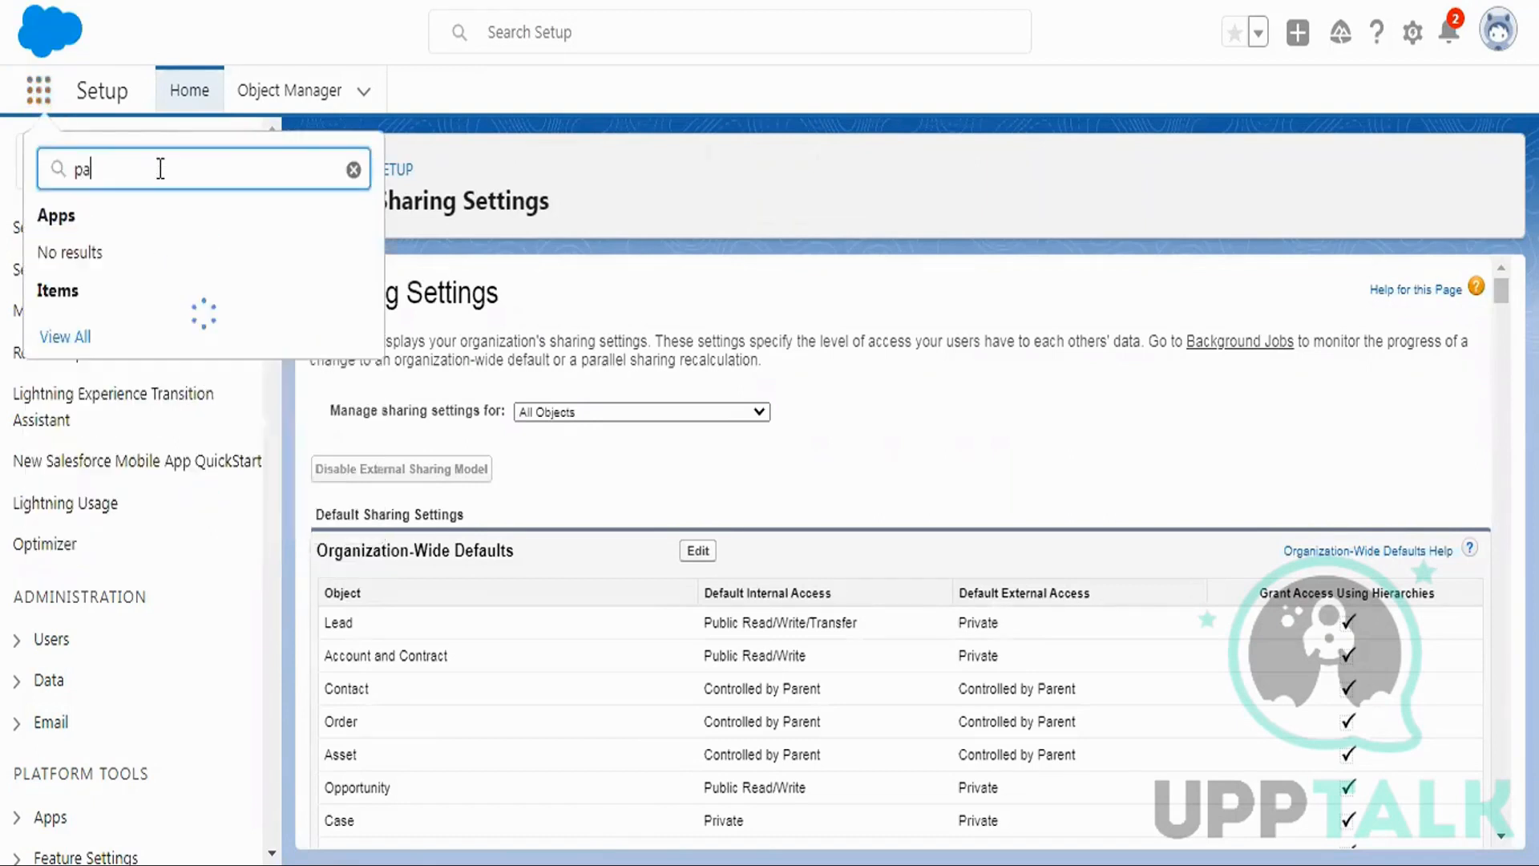
text(tient)
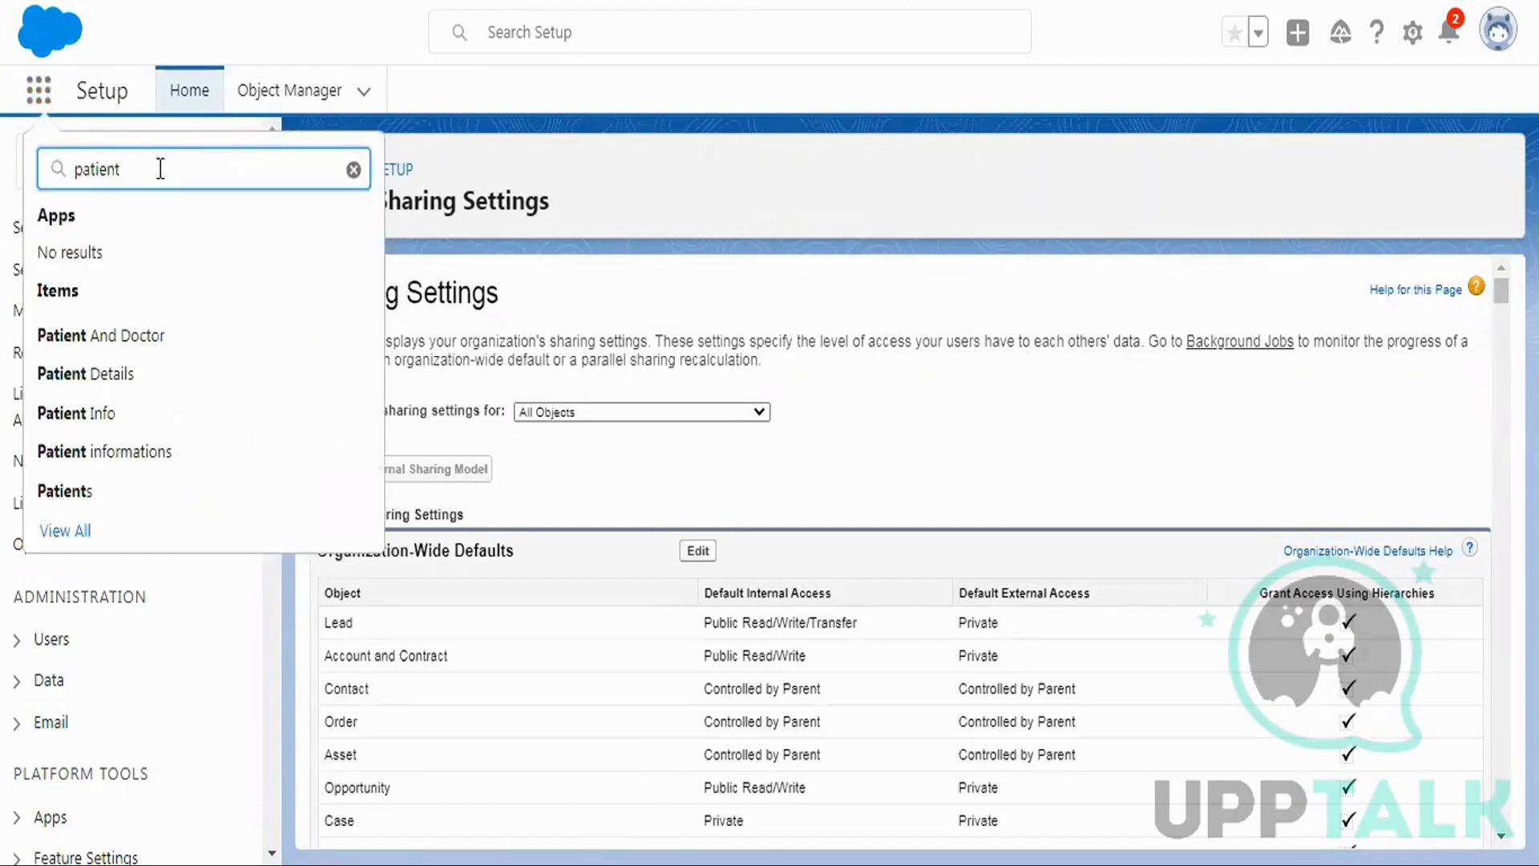
click(123, 373)
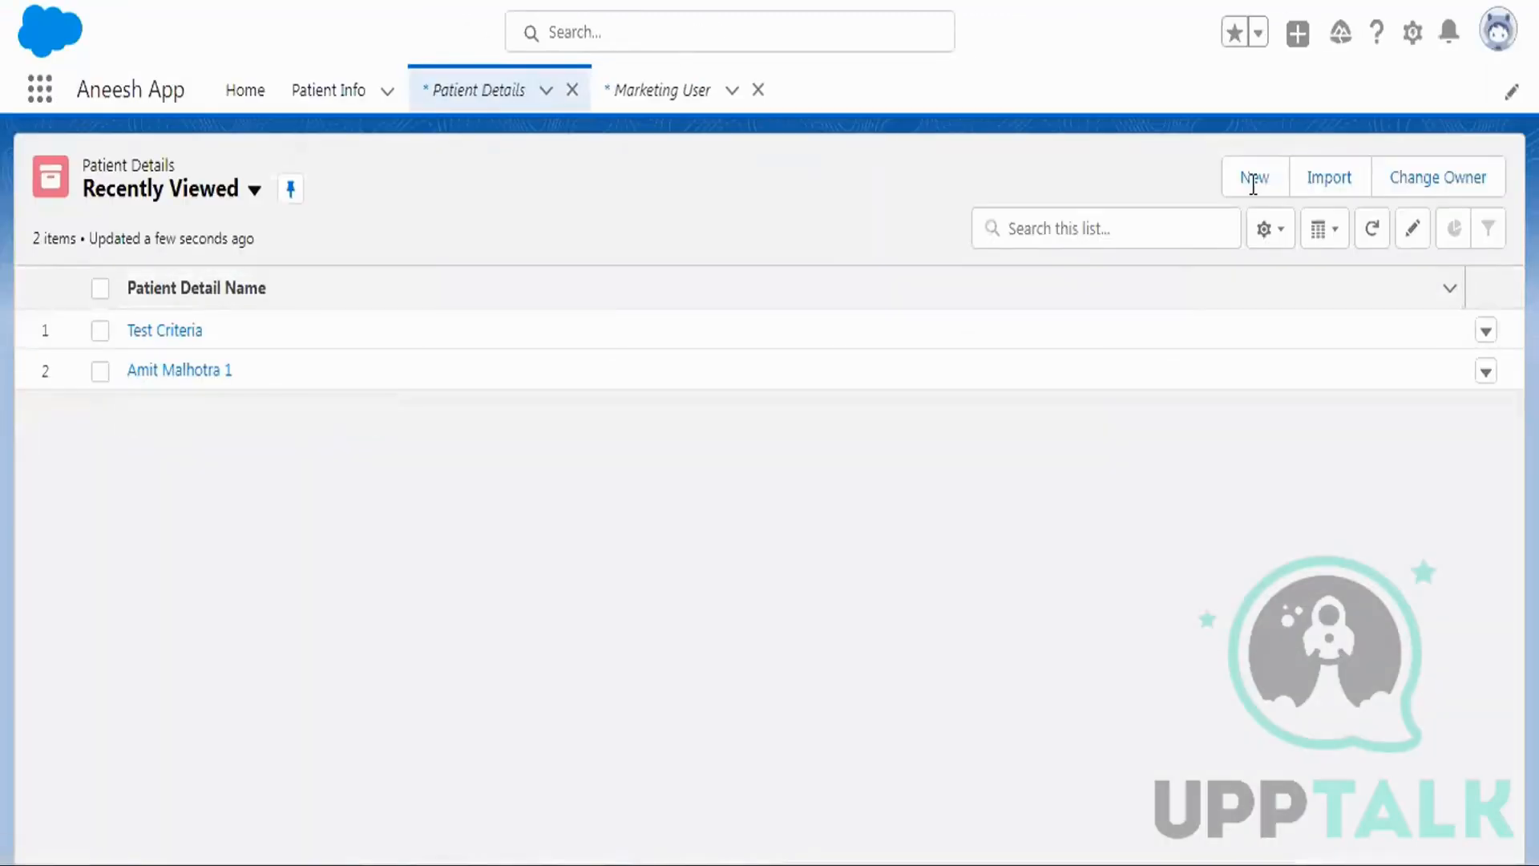
Create the record 'test owner based' with Membership Id 1234 and Status Inactive.
click(1255, 180)
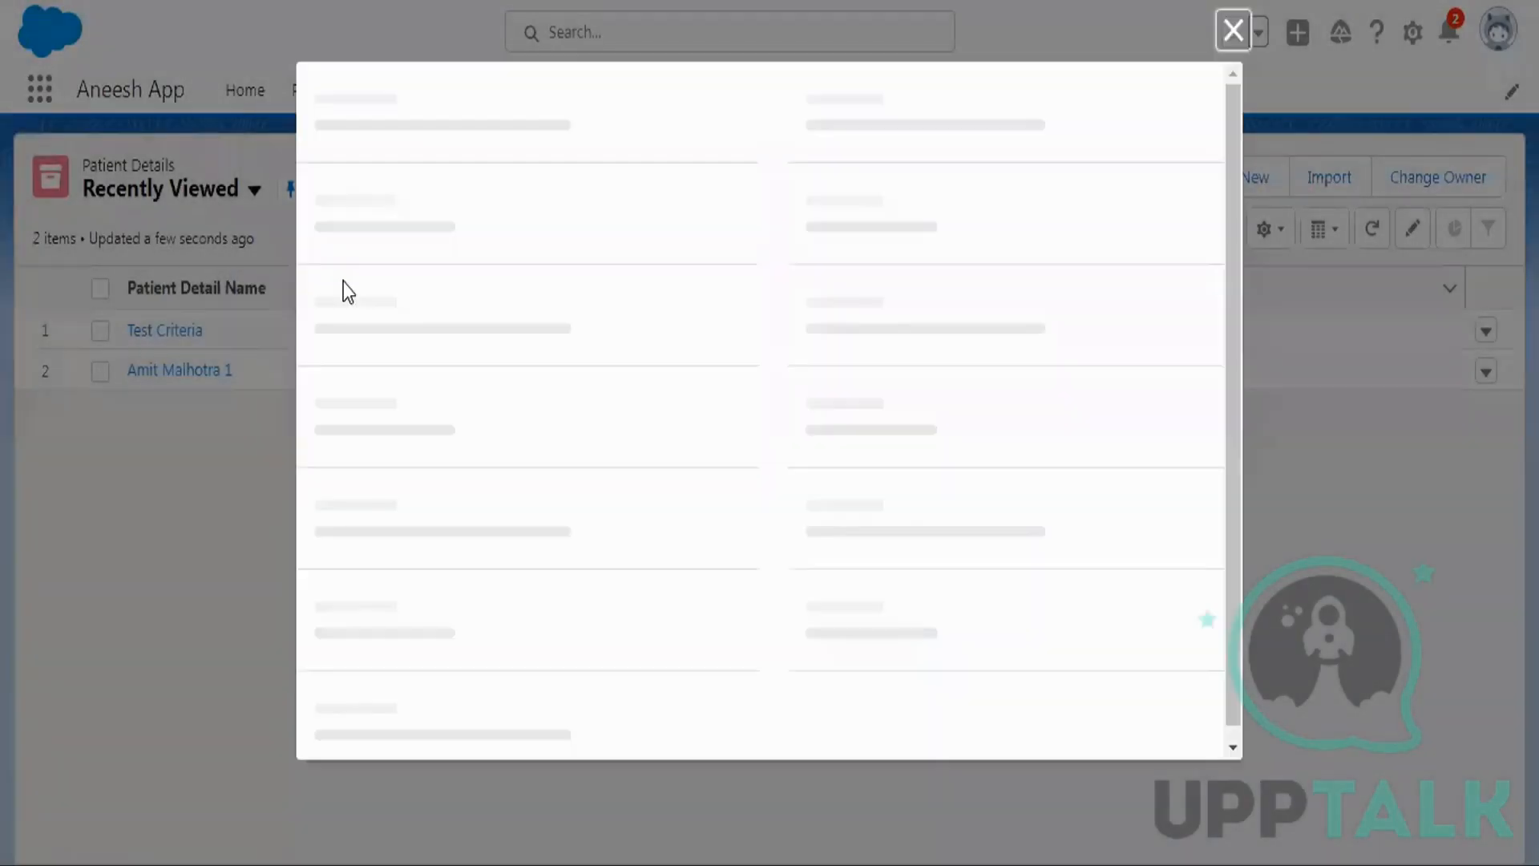
text(test)
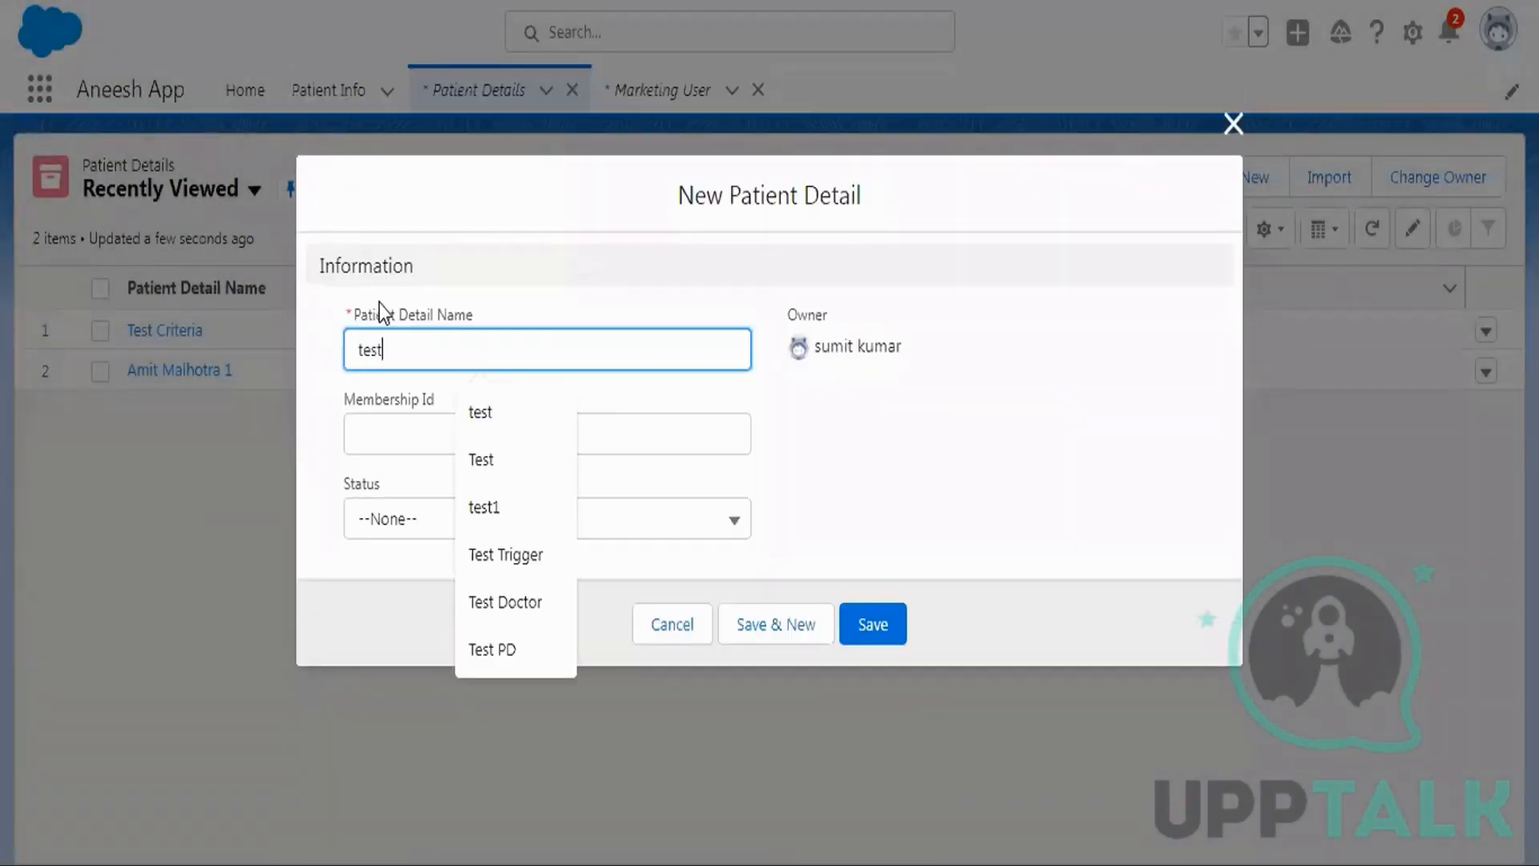
text( owner based)
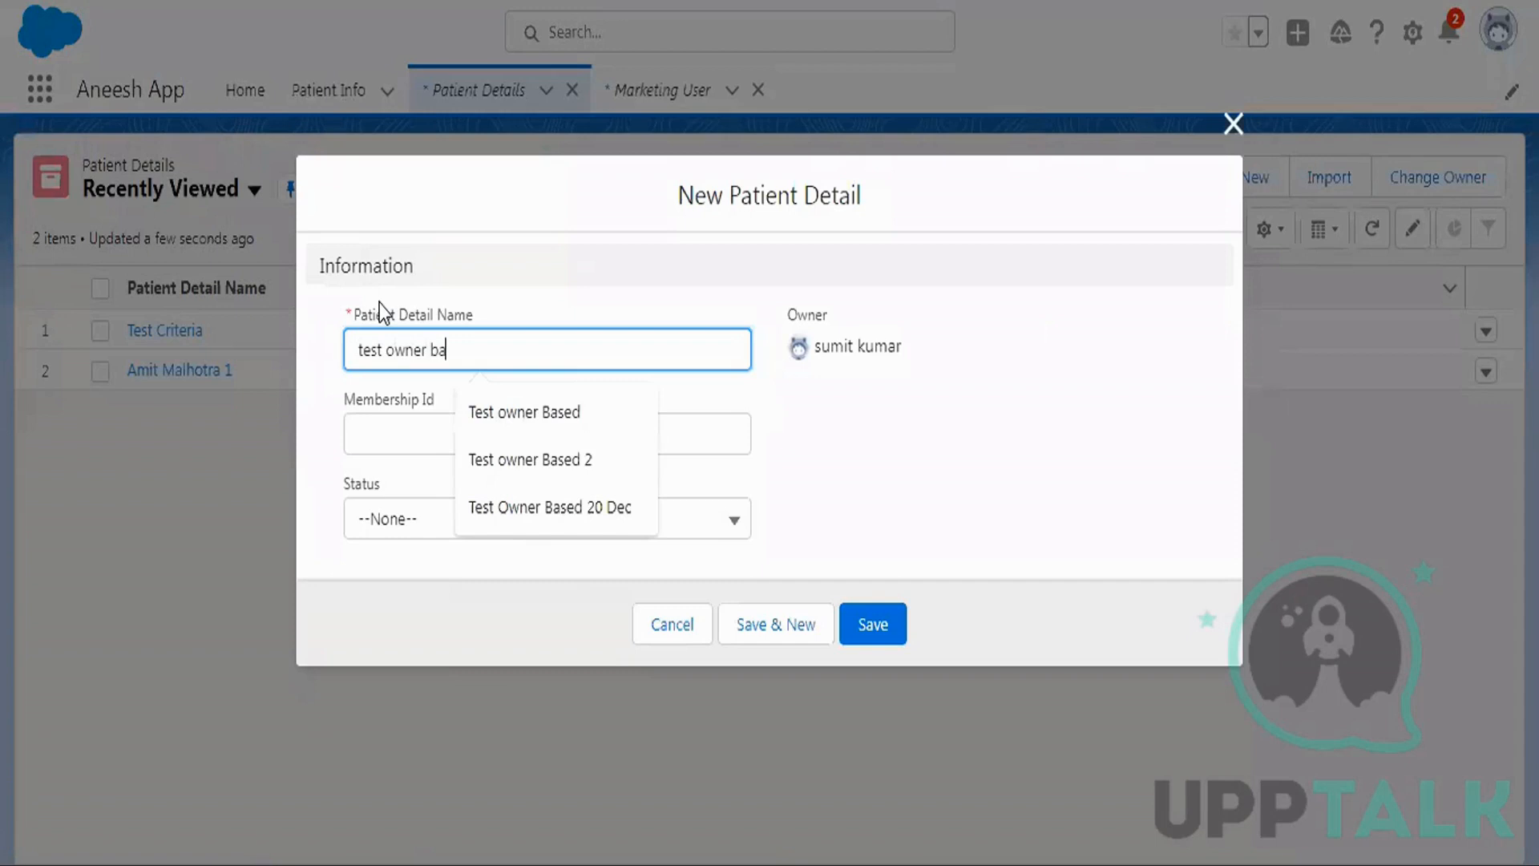
click(379, 305)
click(404, 425)
text(1234)
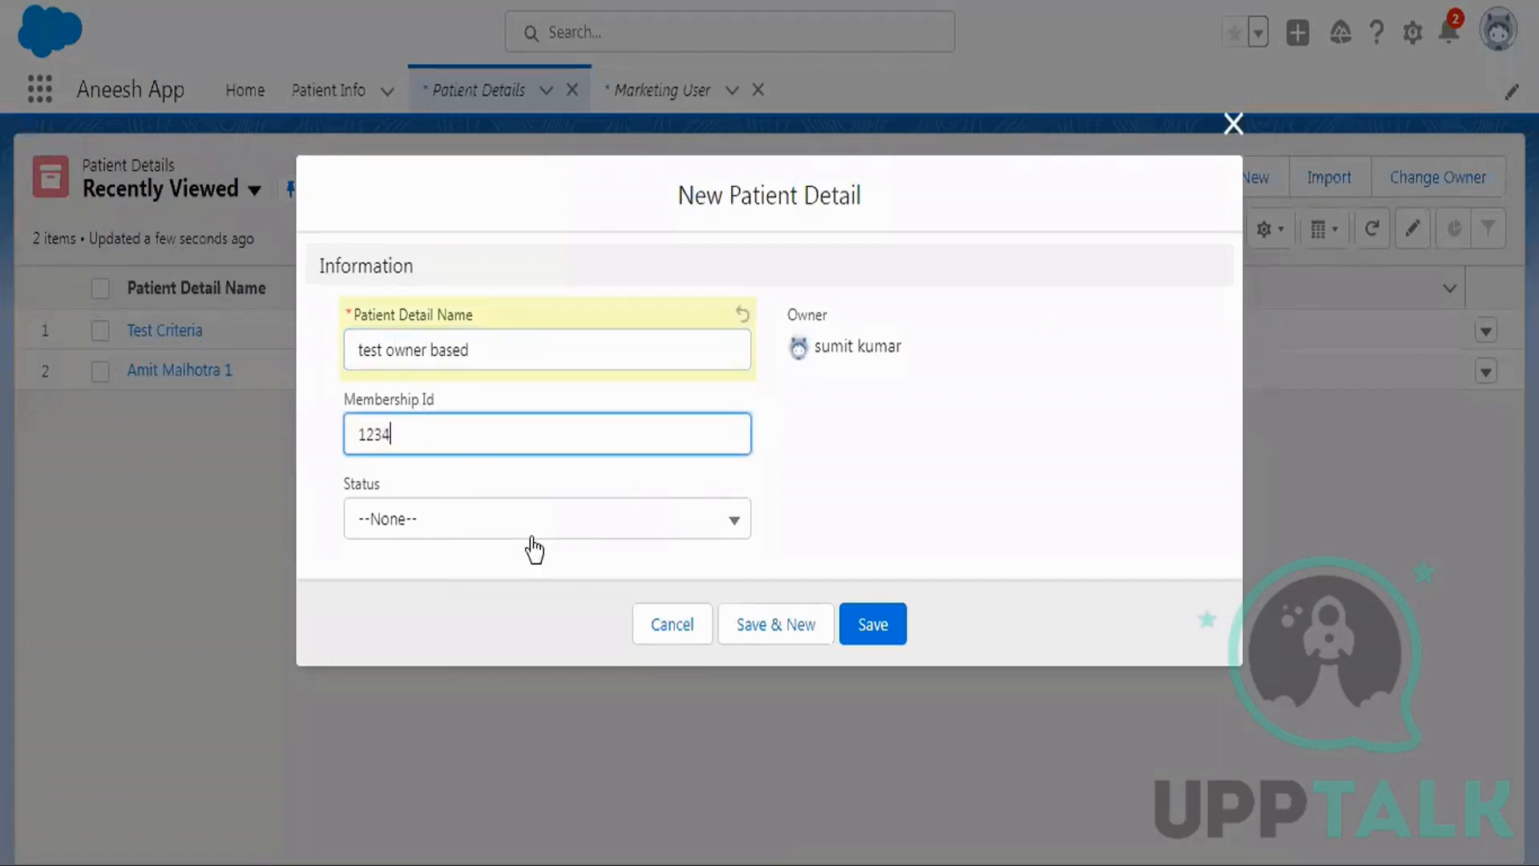
click(436, 522)
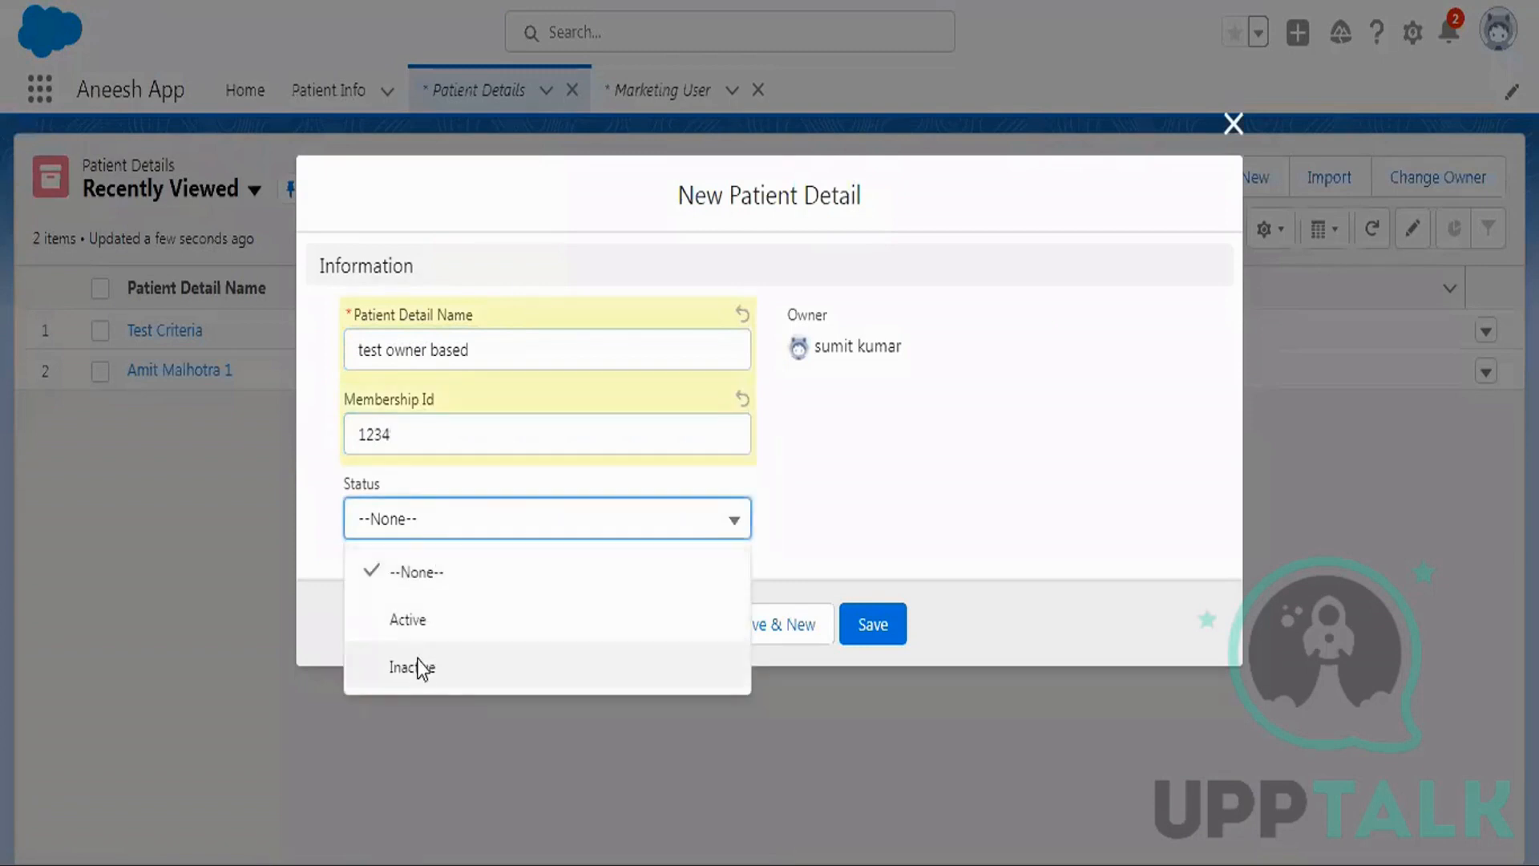
click(420, 667)
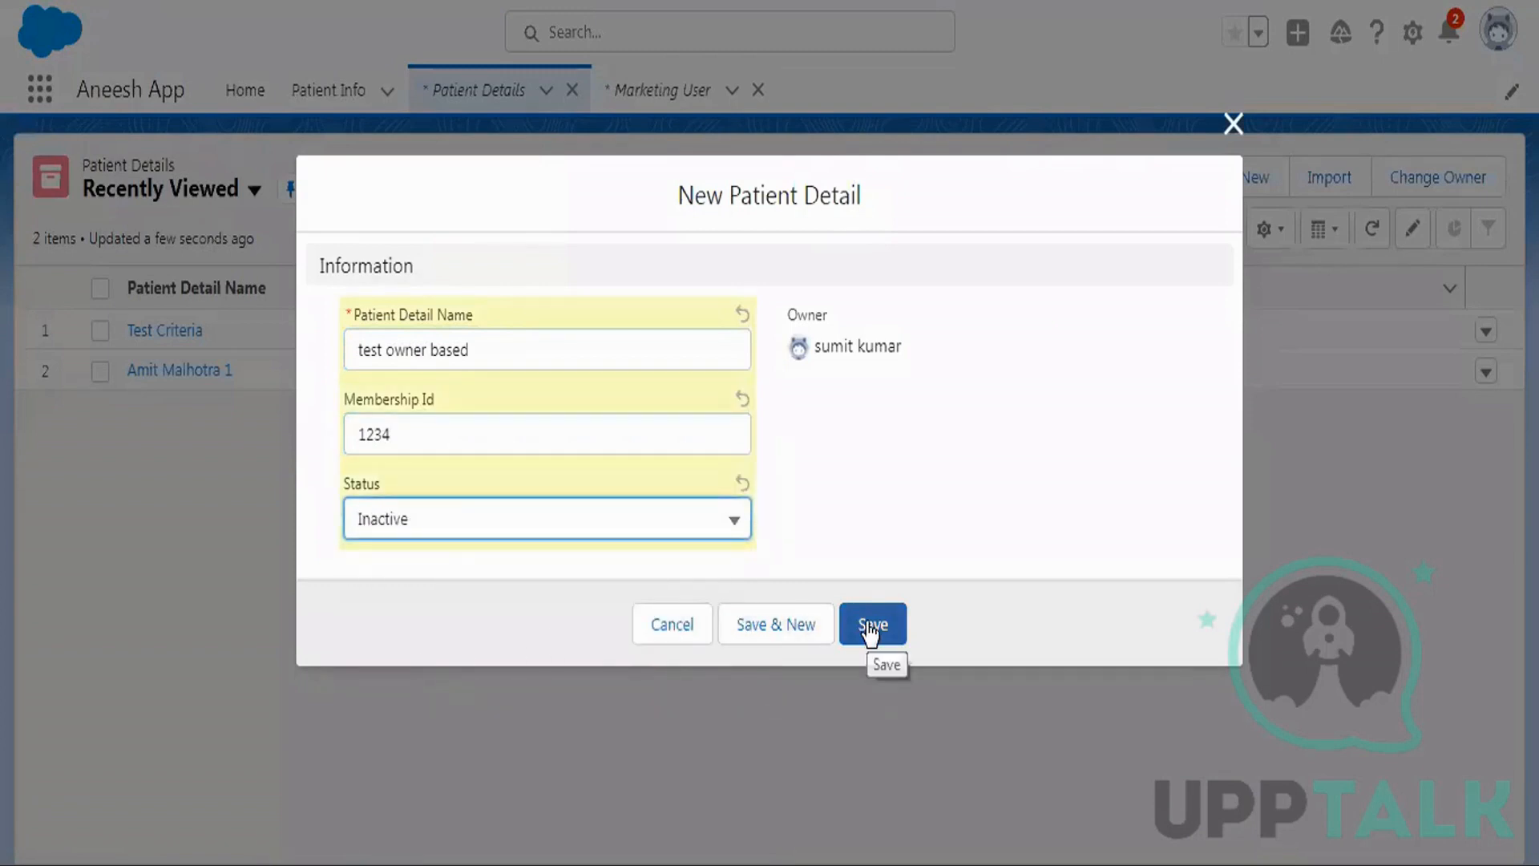
click(869, 630)
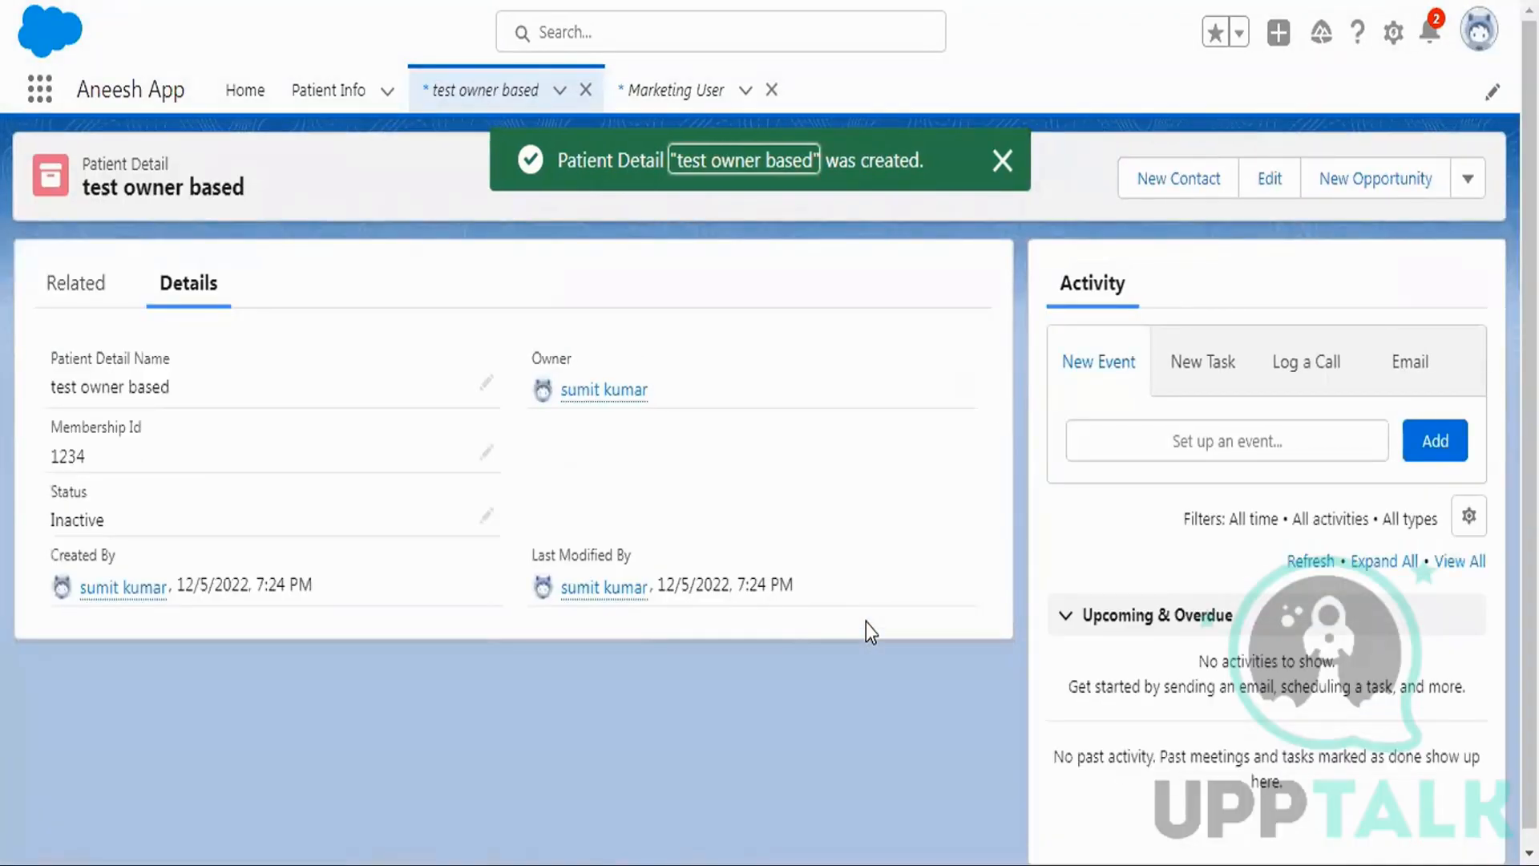
Find Marketing User via global search and log in as that user from User Detail.
click(771, 90)
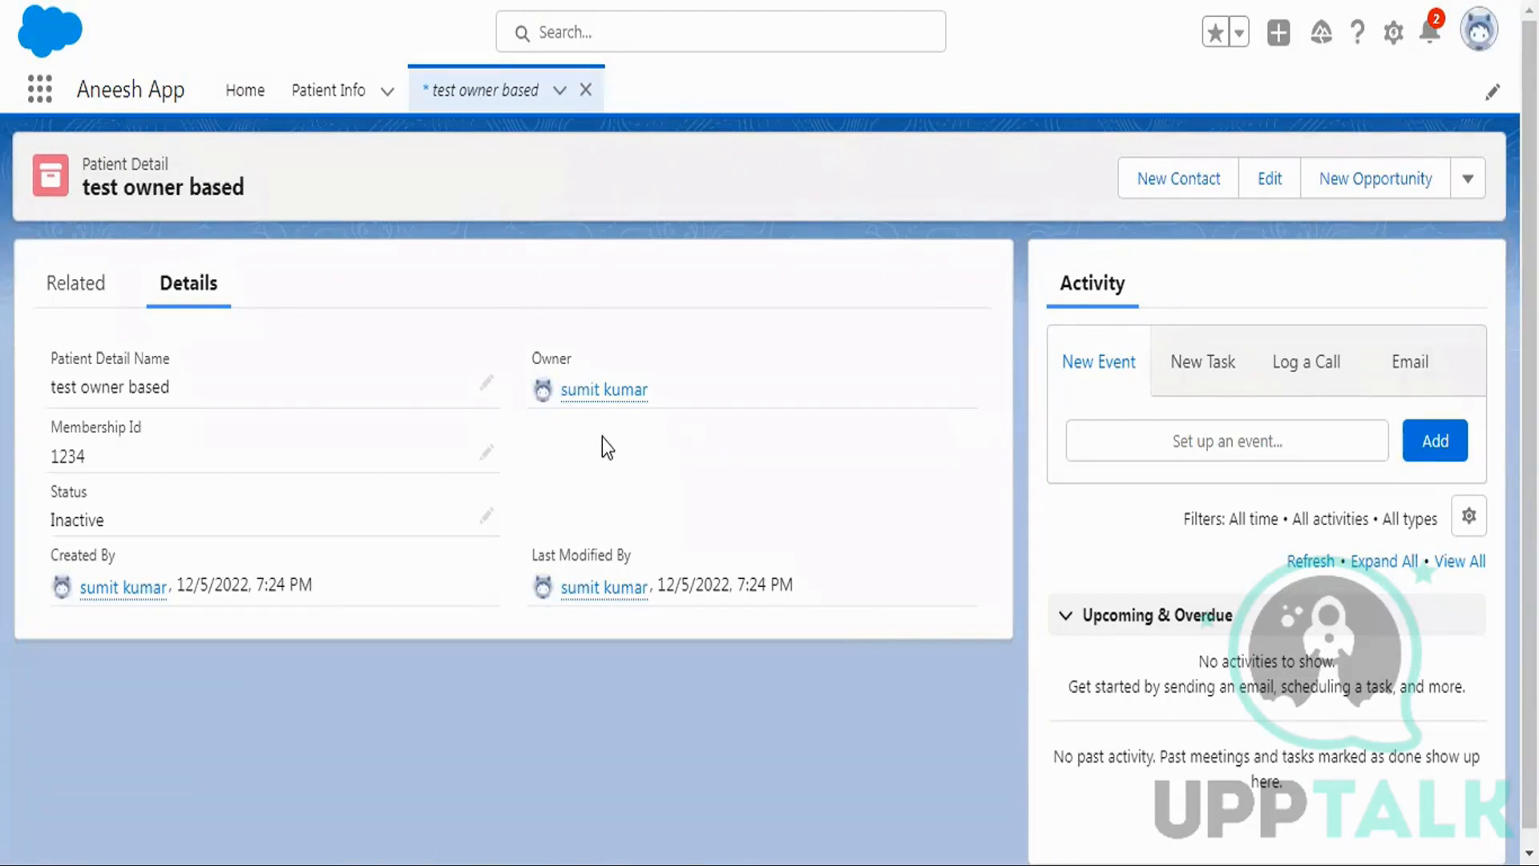
click(613, 30)
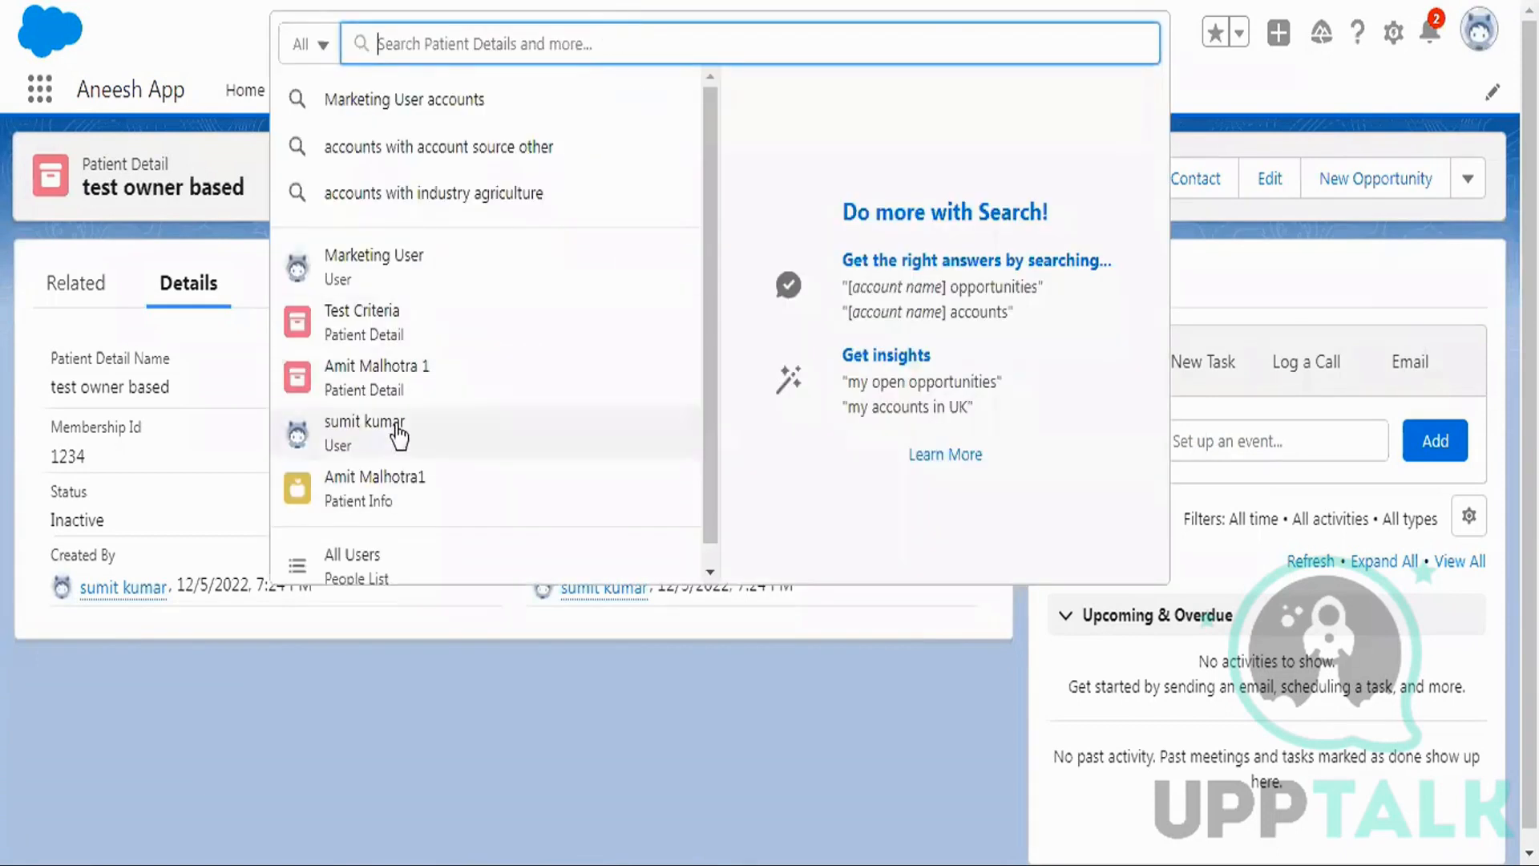
click(373, 287)
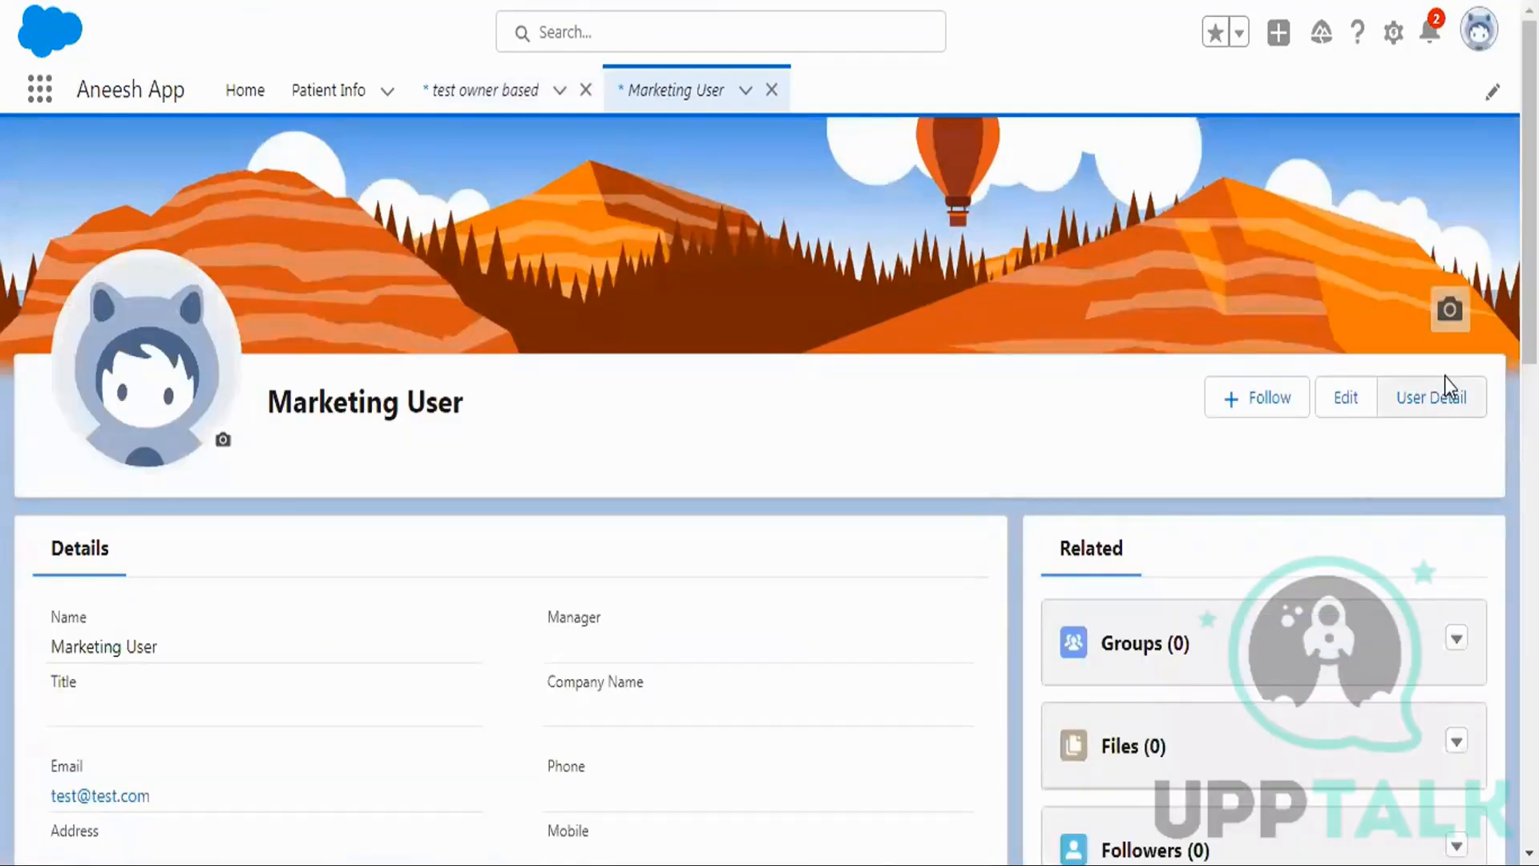
click(1443, 399)
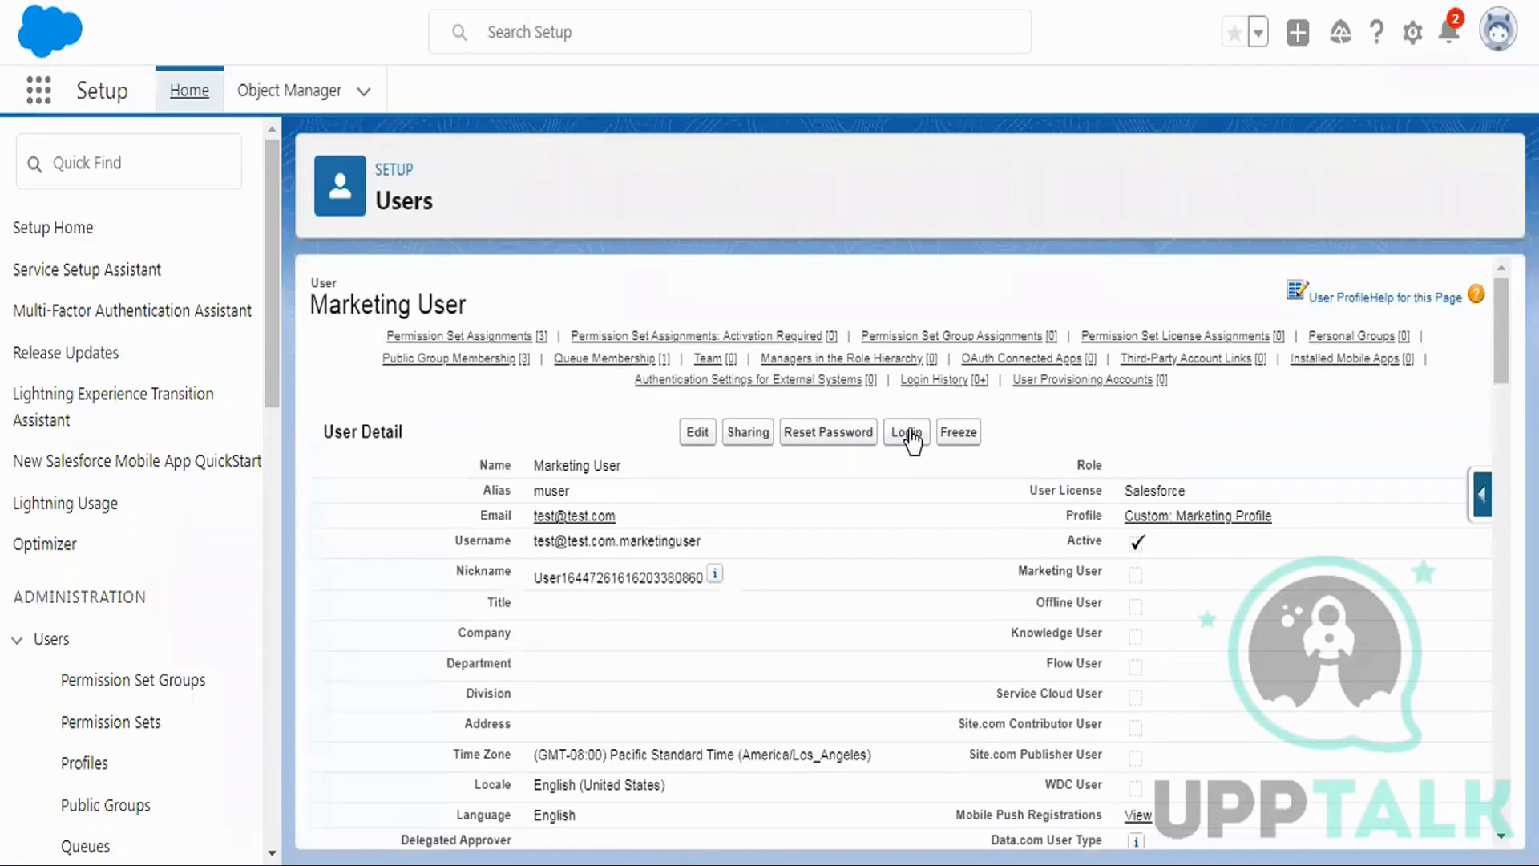
click(909, 437)
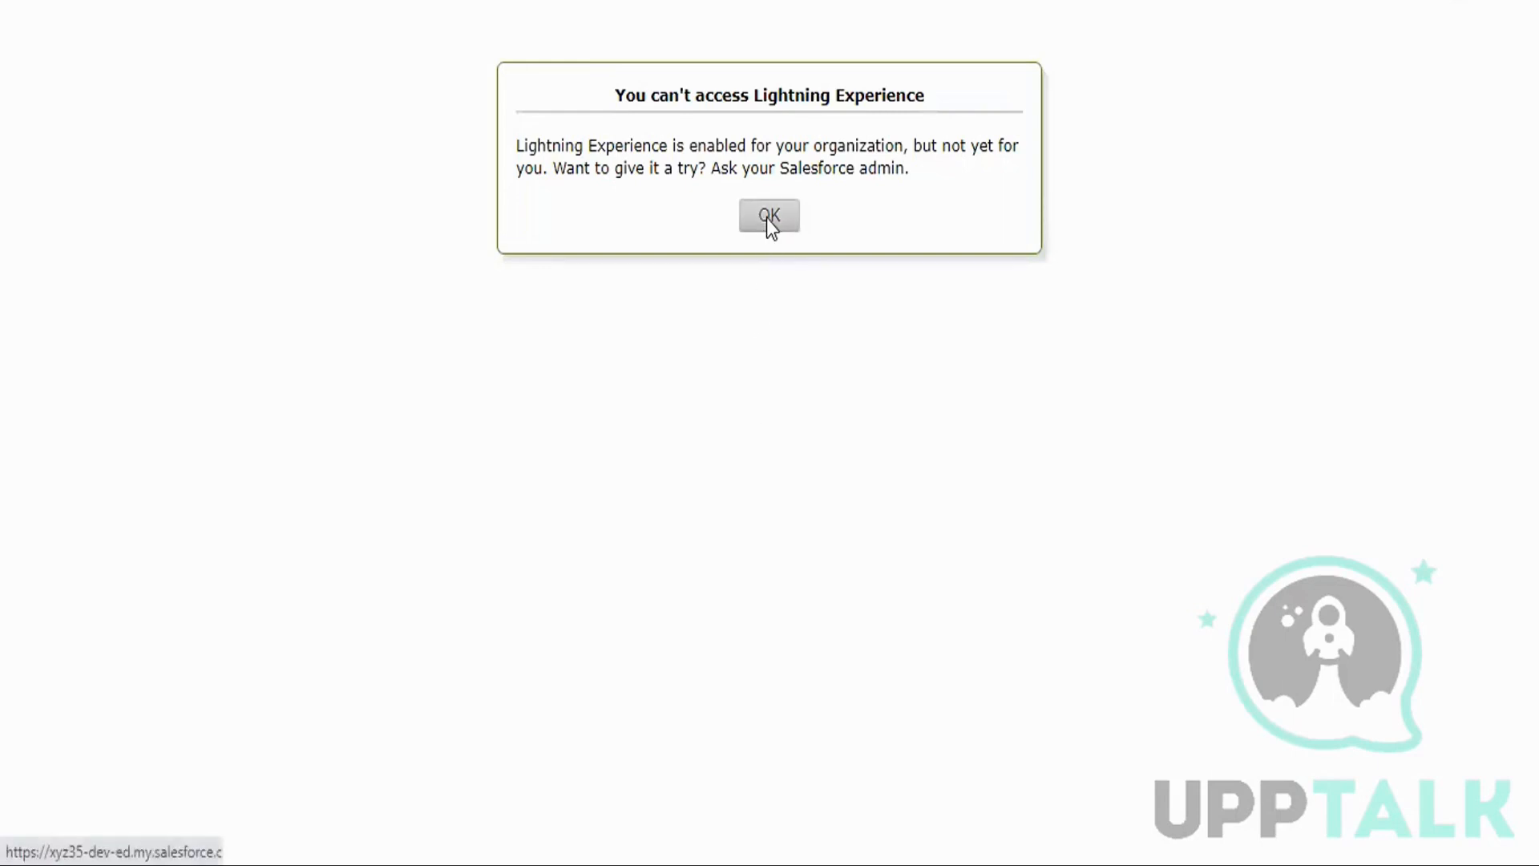
click(768, 217)
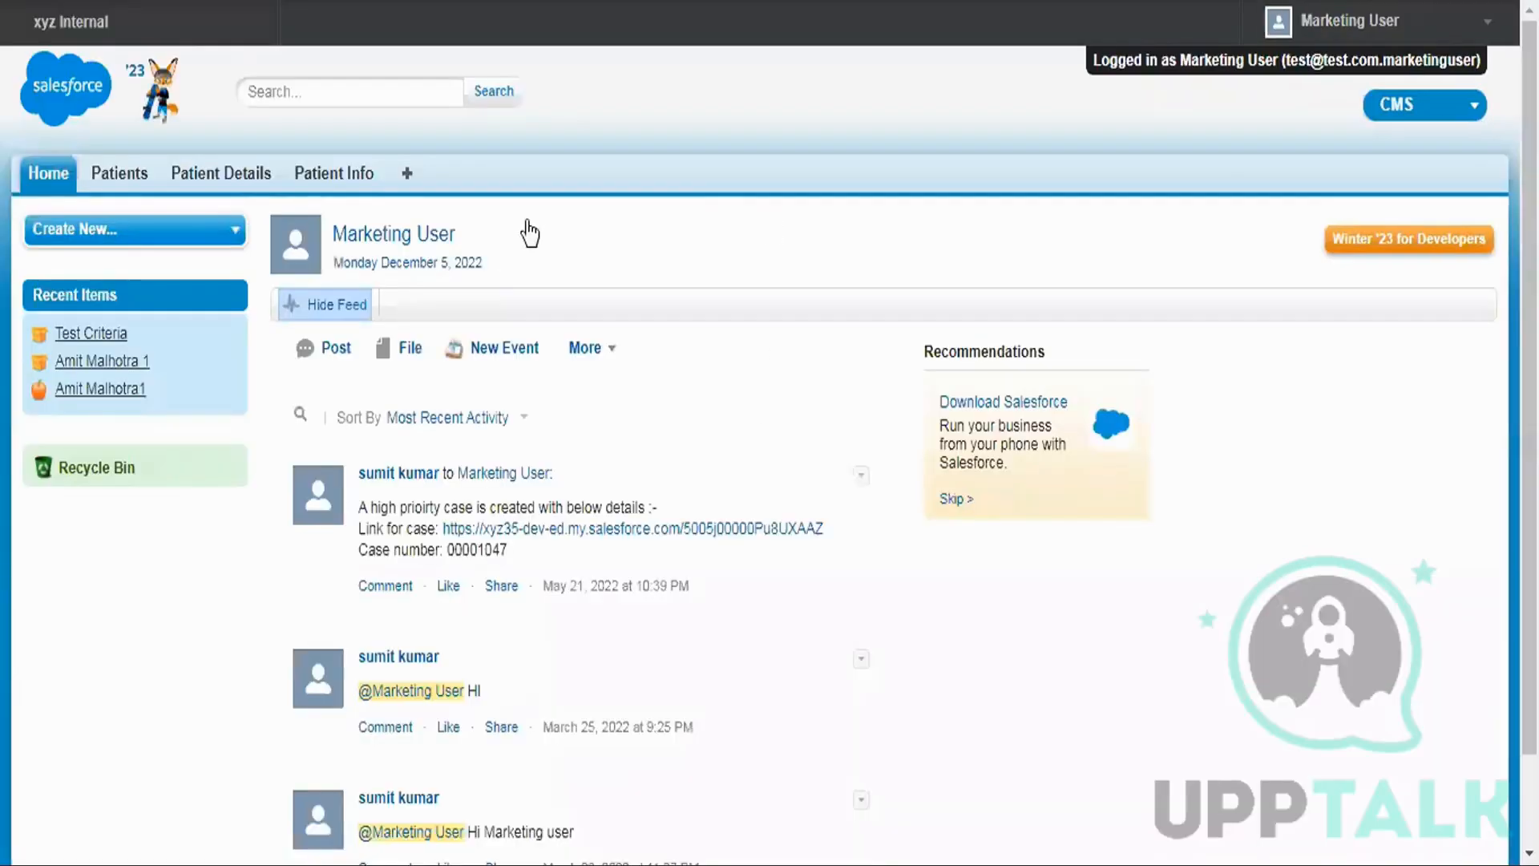
Open the test owner based record from Patient Details, then log out as Marketing User.
click(229, 175)
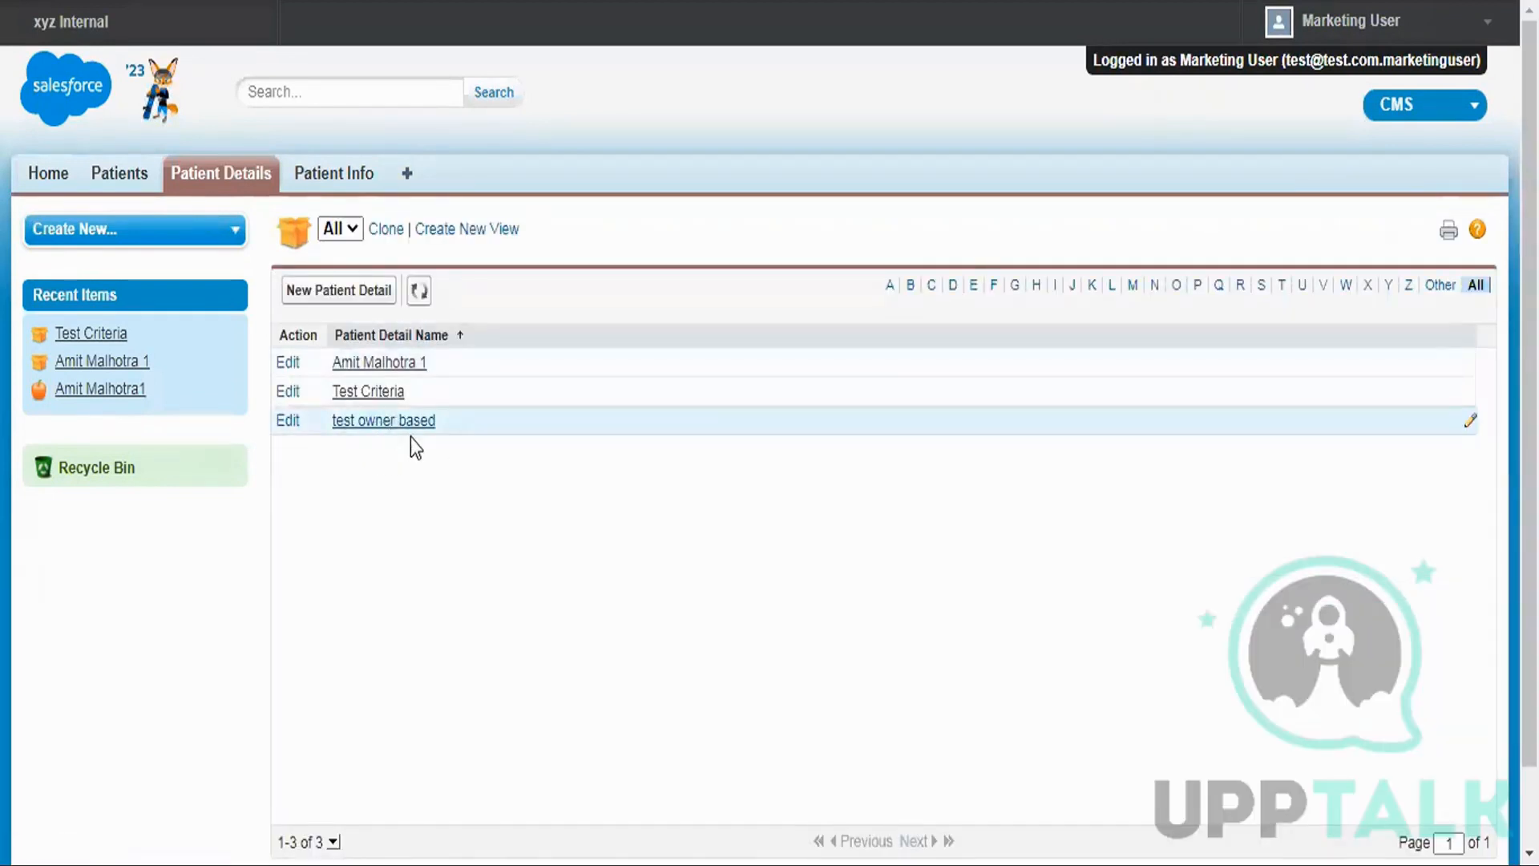
click(393, 423)
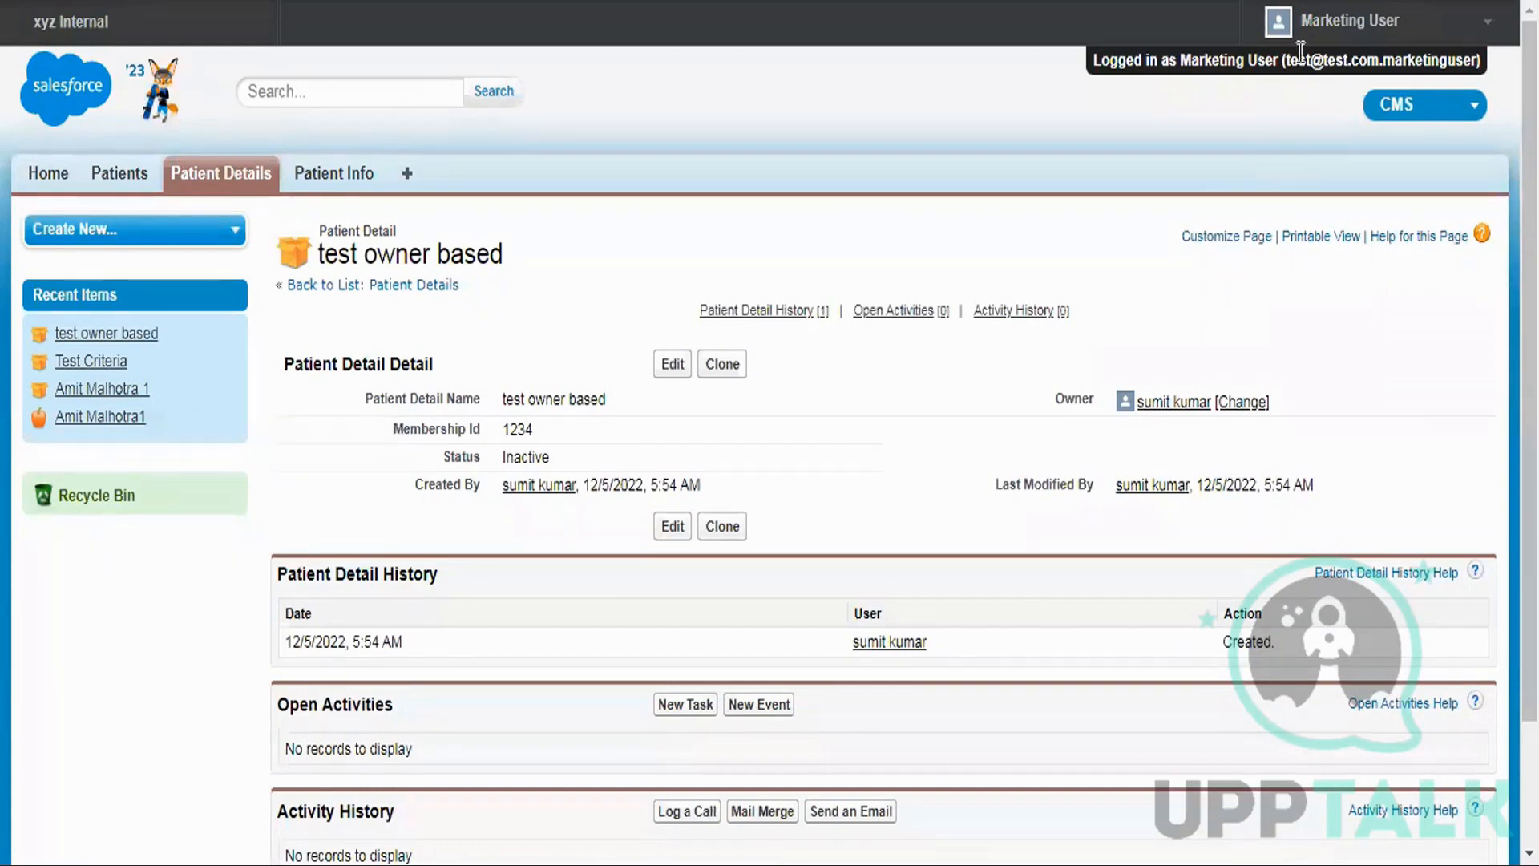
click(1347, 22)
click(1320, 297)
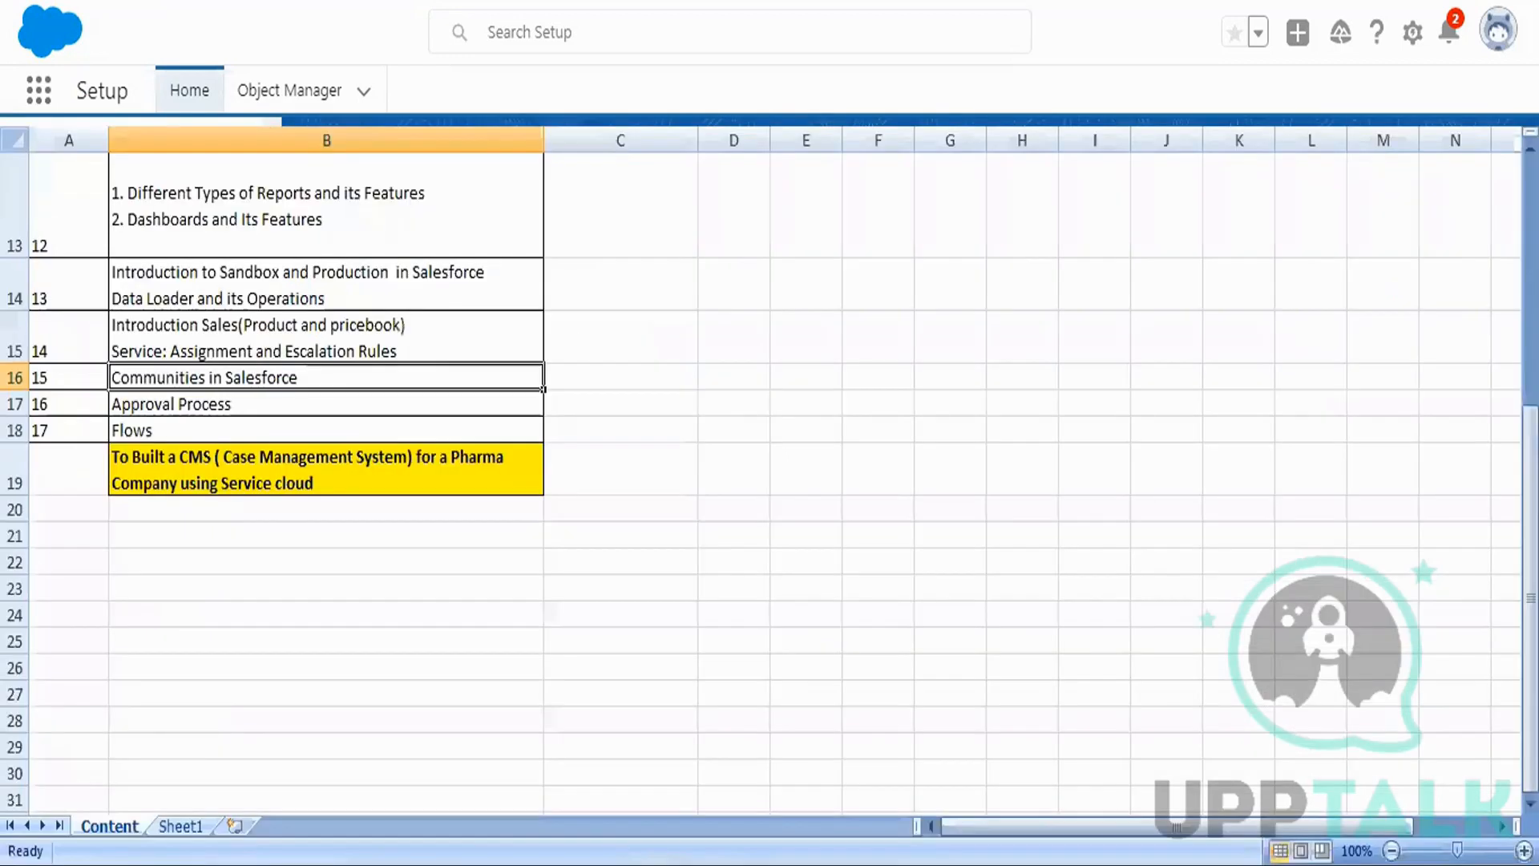
Switch from the Excel training plan to the Salesforce Demo presentation and scroll up its slides.
scroll(529, 481, up, 3)
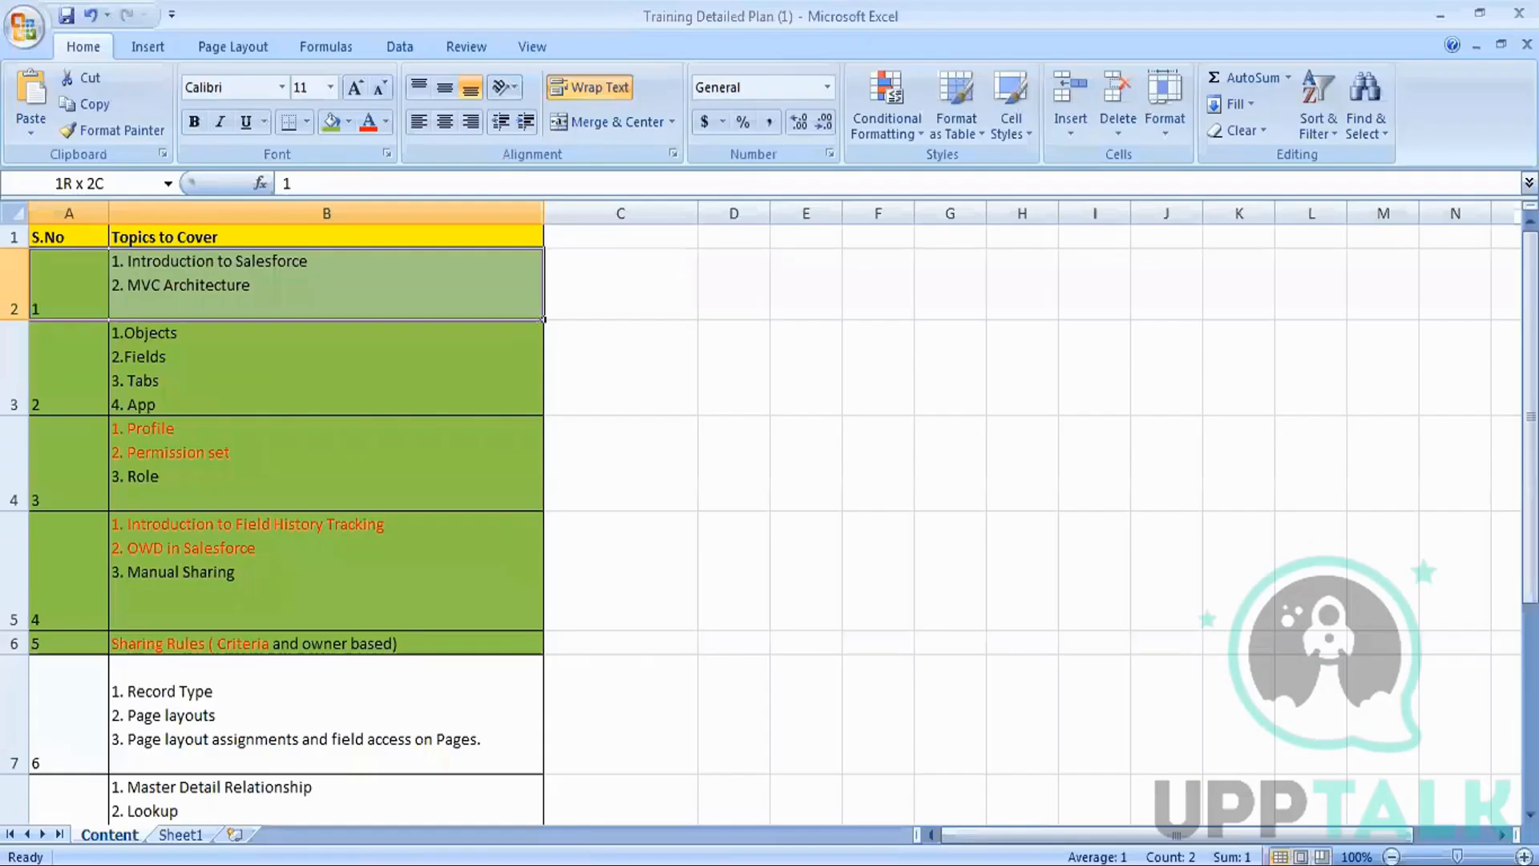
key(alt+Tab)
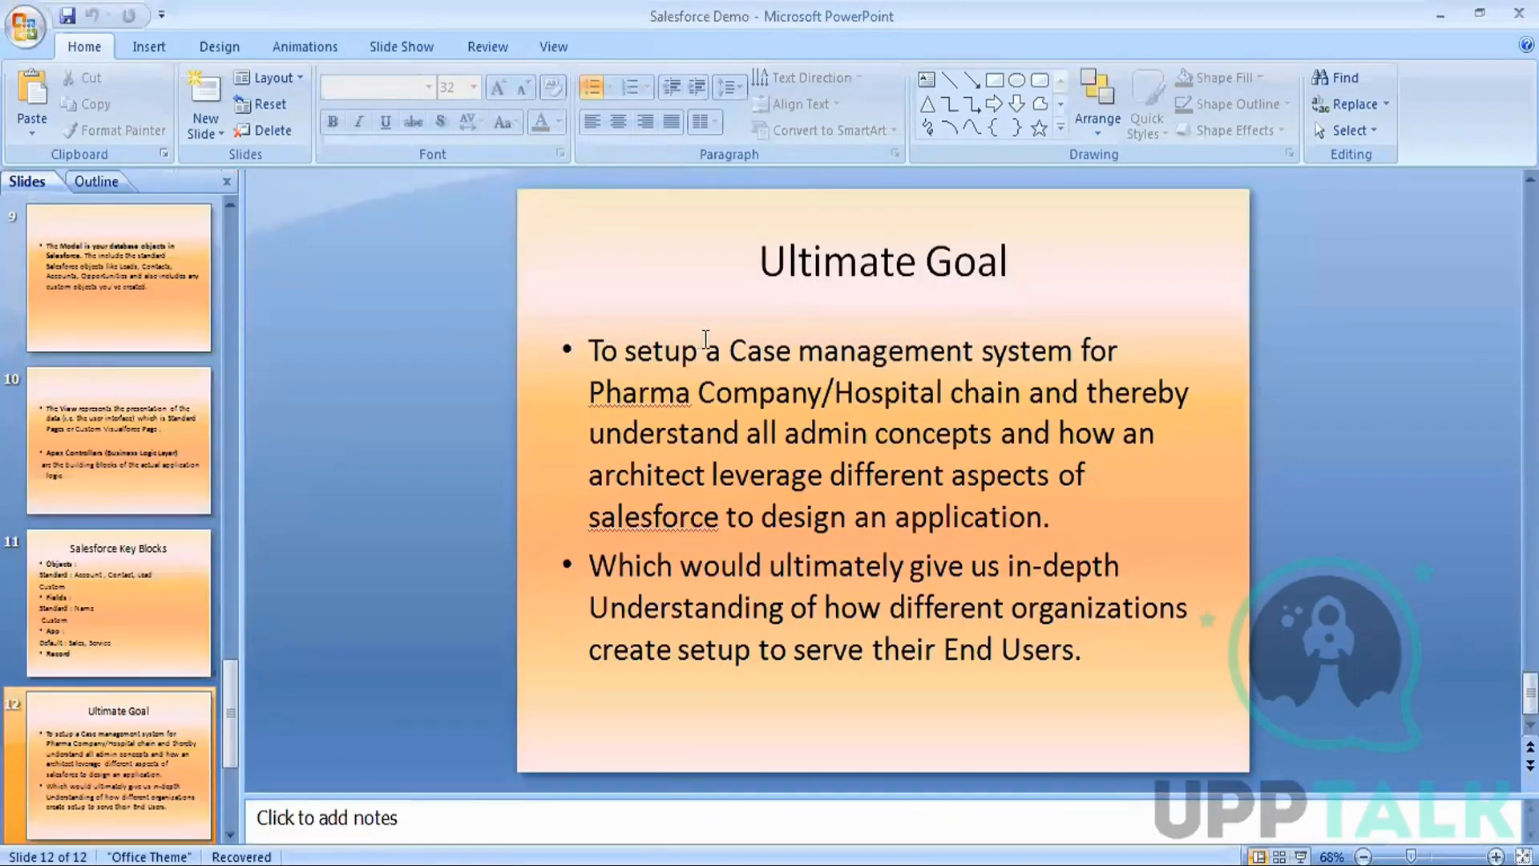
scroll(706, 339, up, 11)
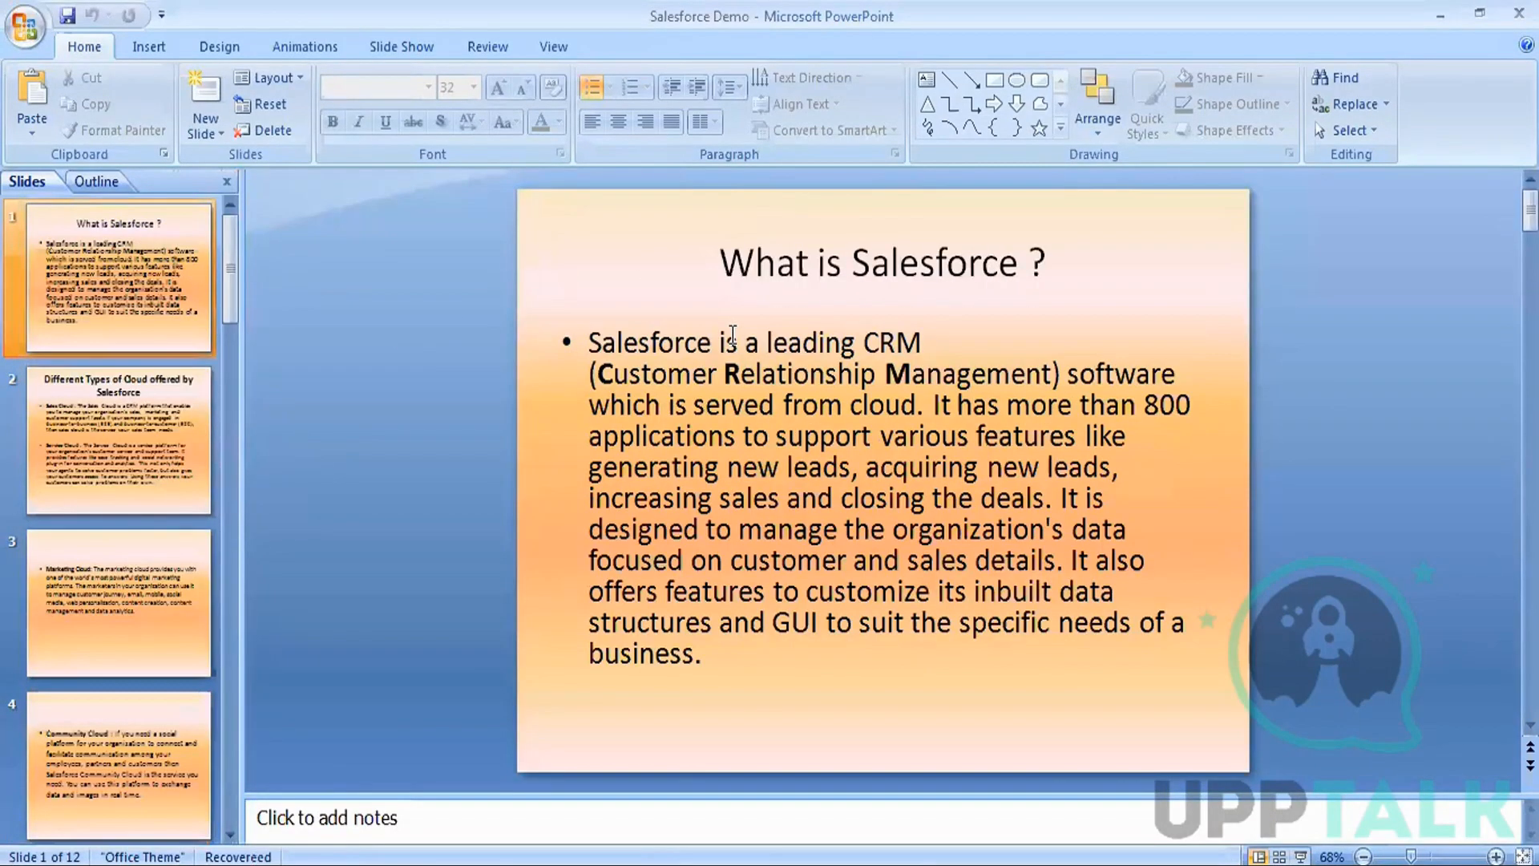